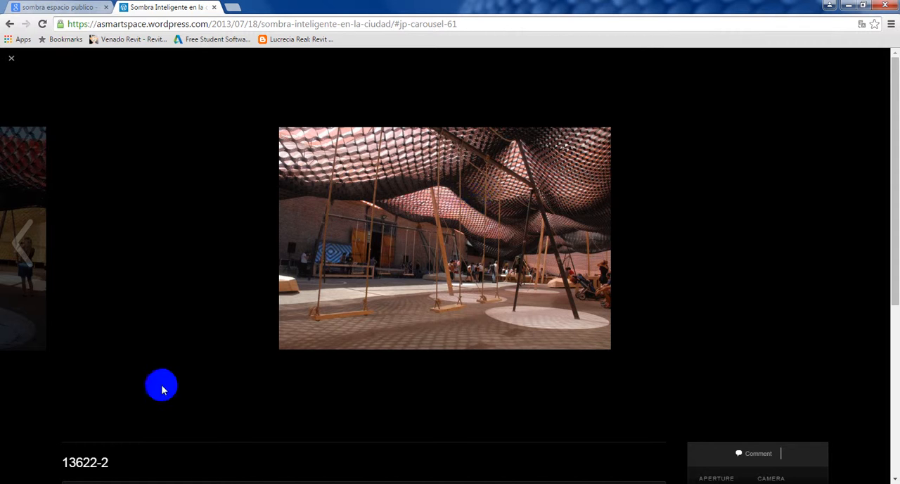
Step: Look through the shade-structure reference photos in both browser tabs, and switch to SketchUp
key(Right)
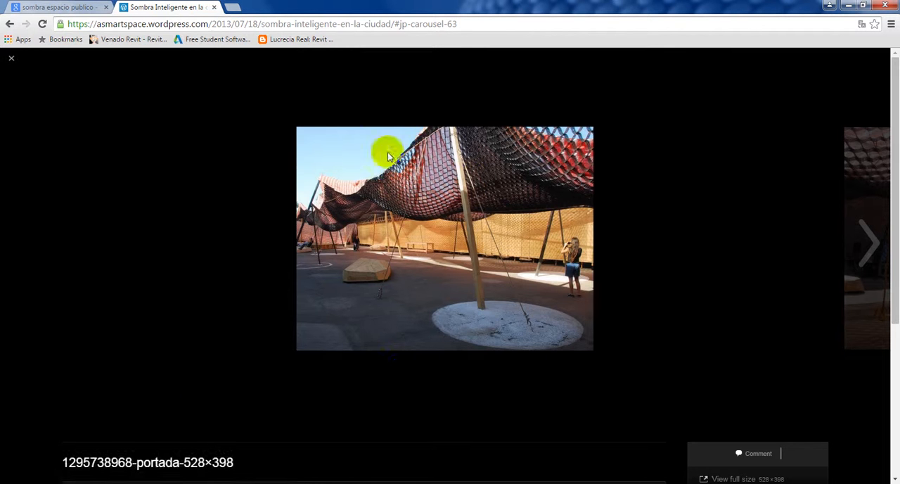
click(53, 8)
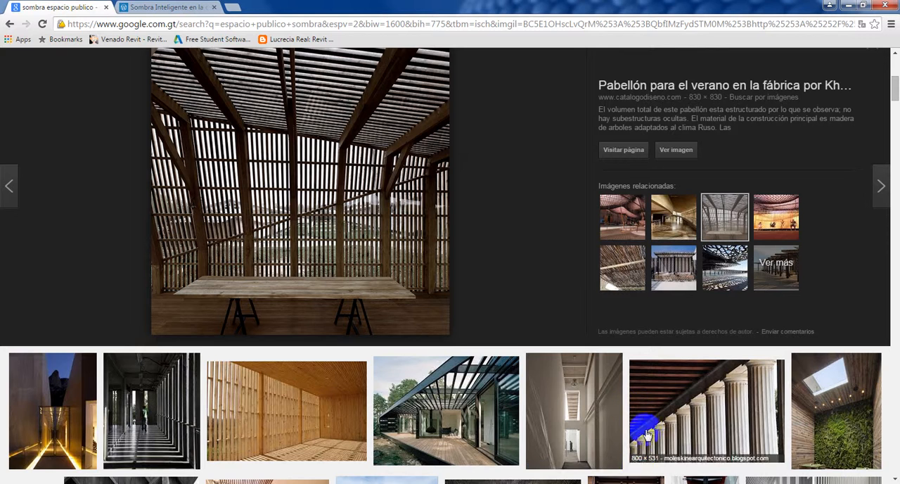
click(624, 483)
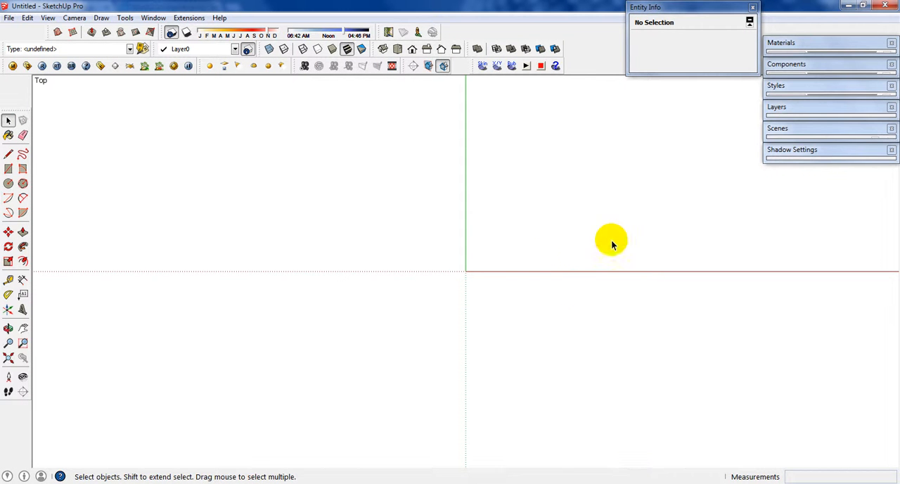
Step: Add a new layer named Lineas de Guia
middle_drag(566, 266, 458, 241)
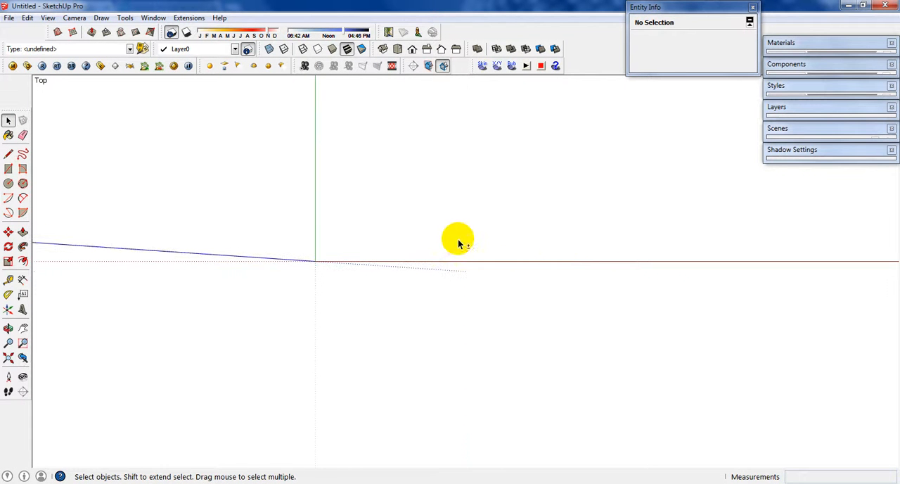
click(806, 113)
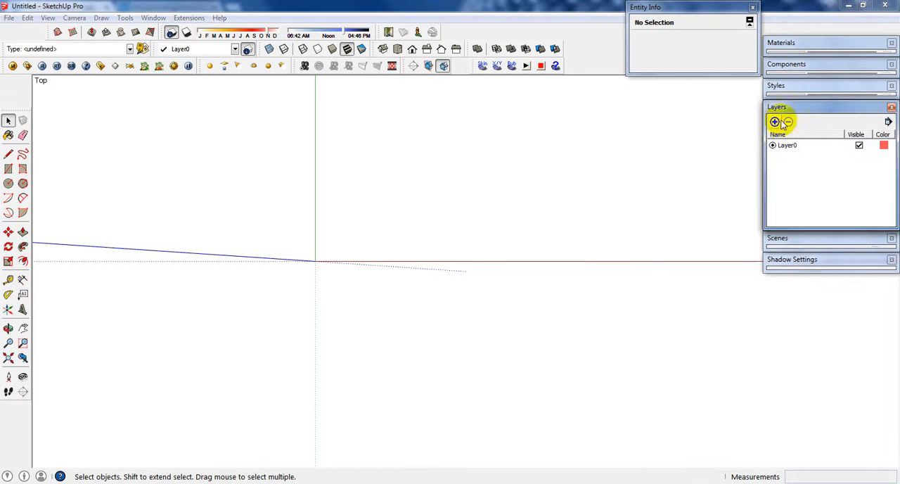
click(775, 122)
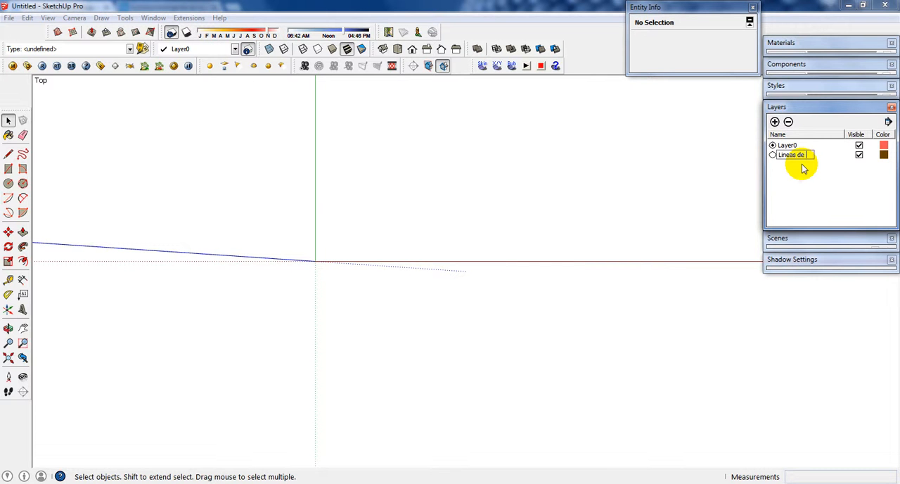
key(Return)
Step: Activate the Rectangle tool and make Lineas de Guia the current drawing layer
shift+middle_drag(416, 256, 425, 287)
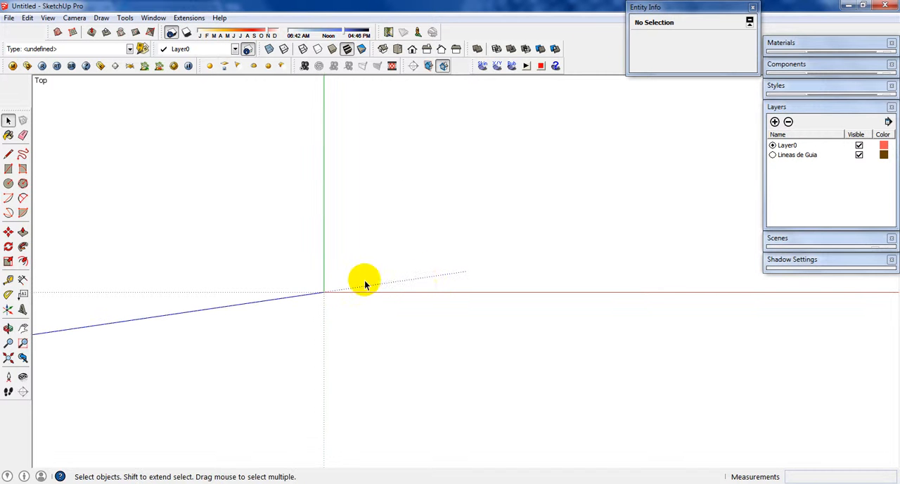
click(9, 169)
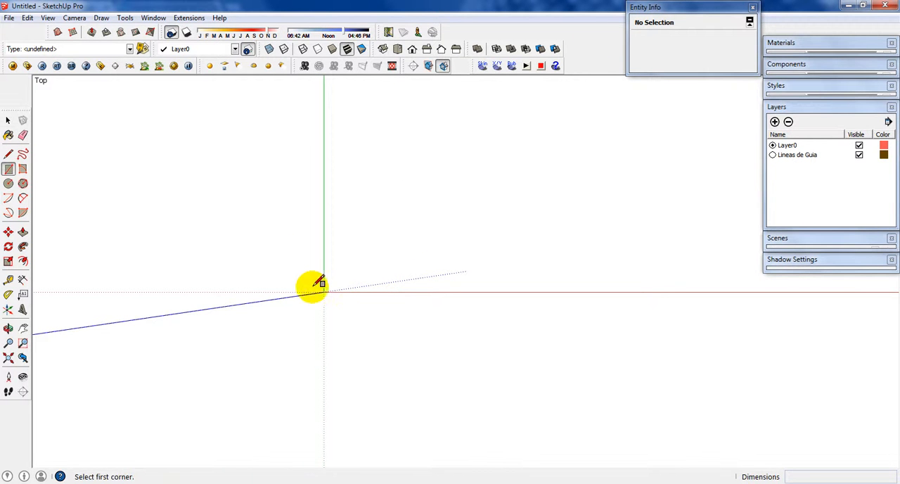
click(324, 291)
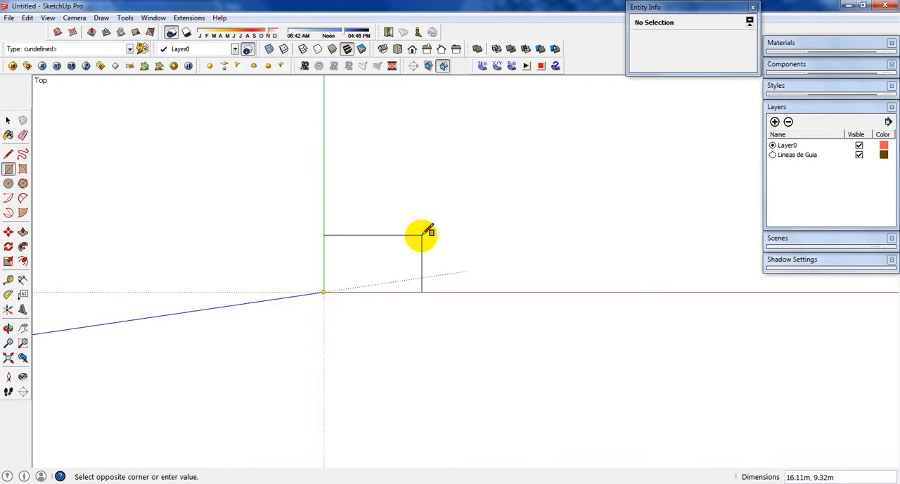
key(Escape)
click(234, 49)
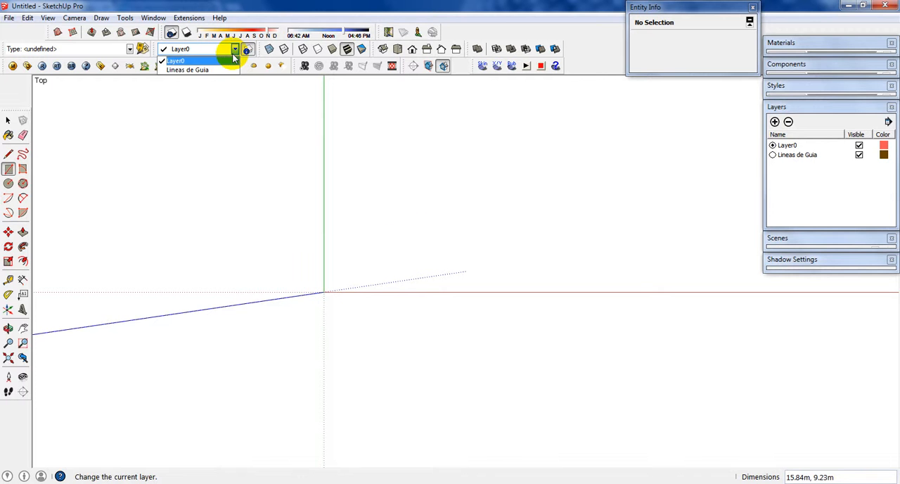
click(200, 71)
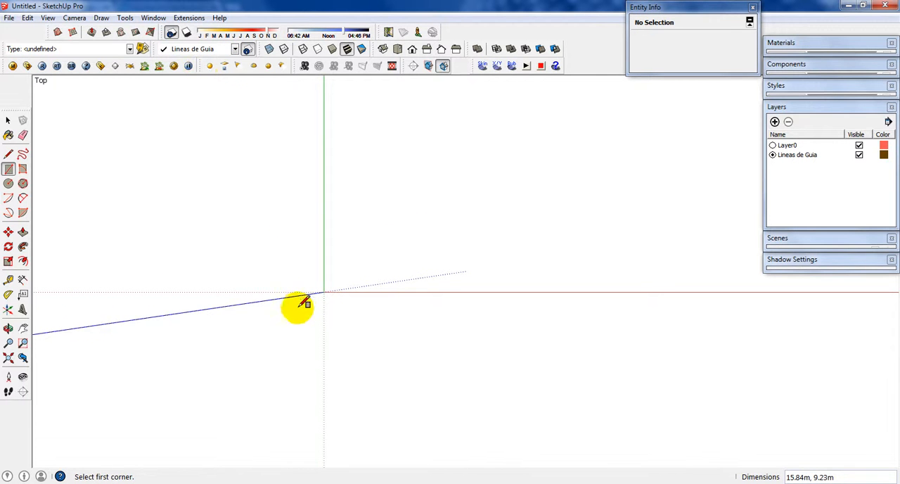
Step: Draw a 5 by 10 m rectangle on the ground plane starting at the origin
click(324, 292)
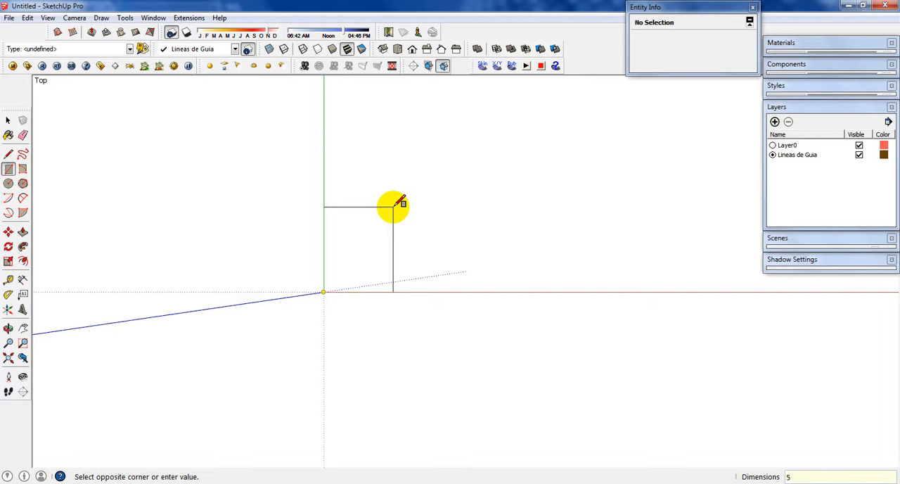
text(10)
key(Return)
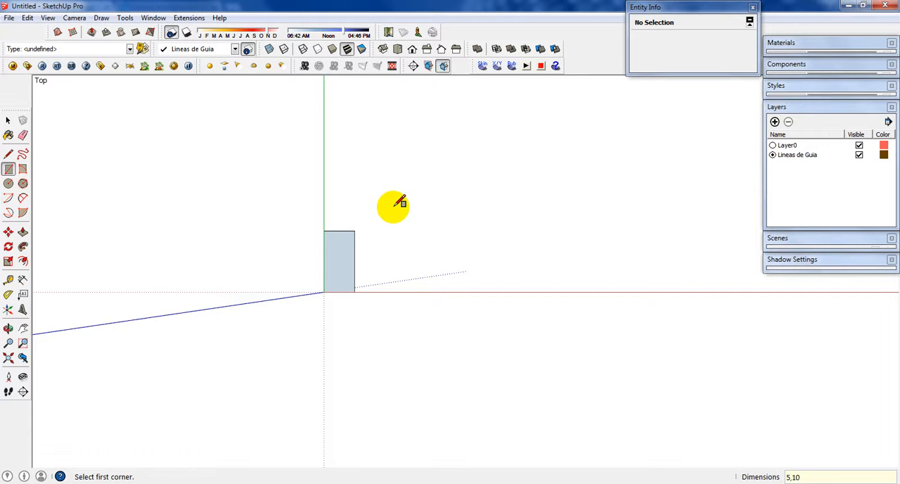
Step: Draw a golden-section rectangle of about 5 by 8.09 m from the origin, inside the existing rectangle
scroll(348, 261, up, 5)
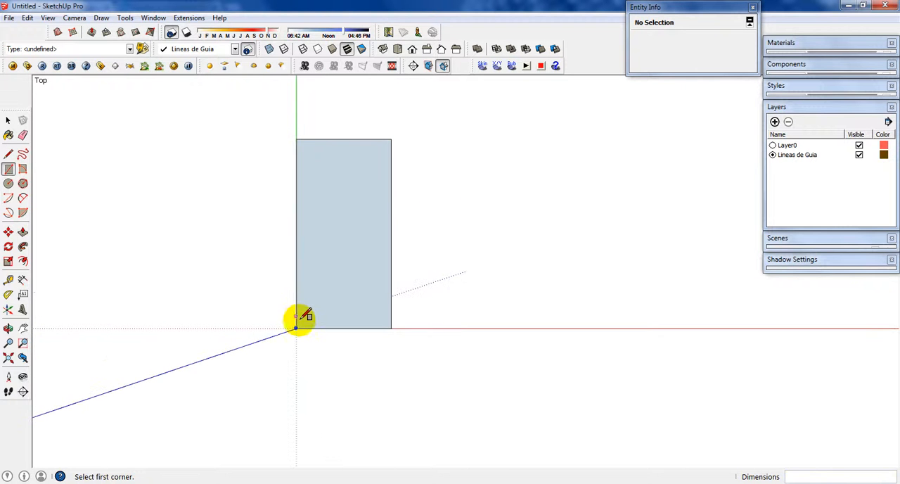
click(296, 328)
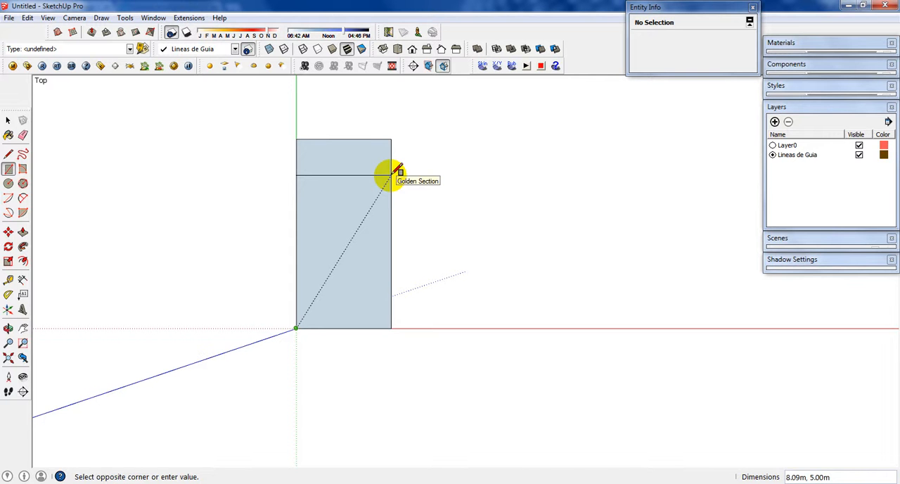
click(392, 174)
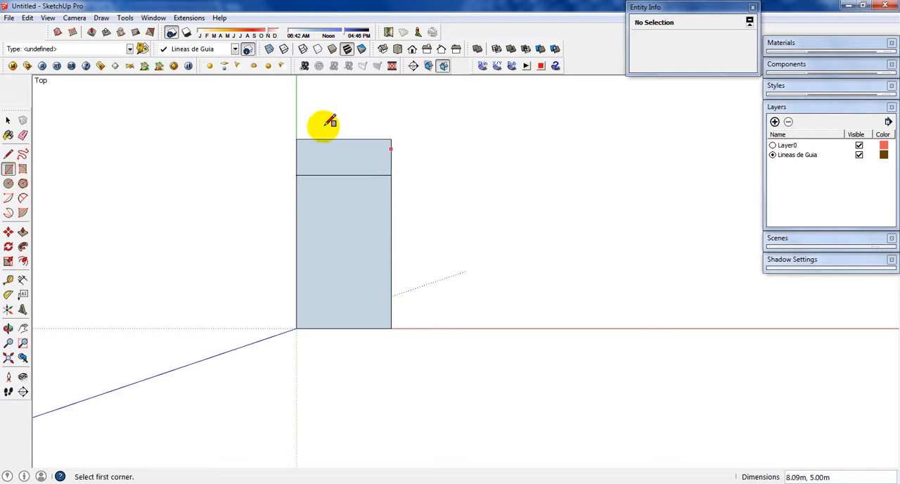
Step: Delete the leftover strip beyond the golden-section line, keeping only the golden rectangle
key(space)
drag(410, 149, 327, 134)
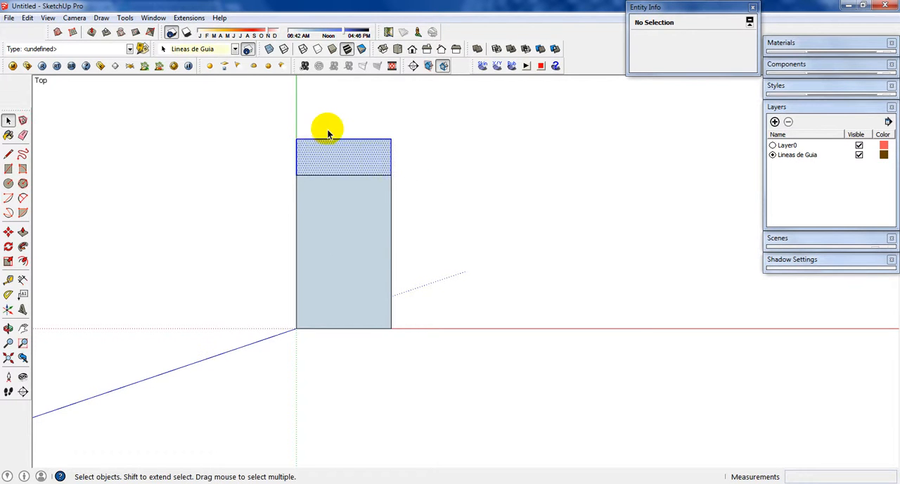
key(Delete)
scroll(356, 189, up, 1)
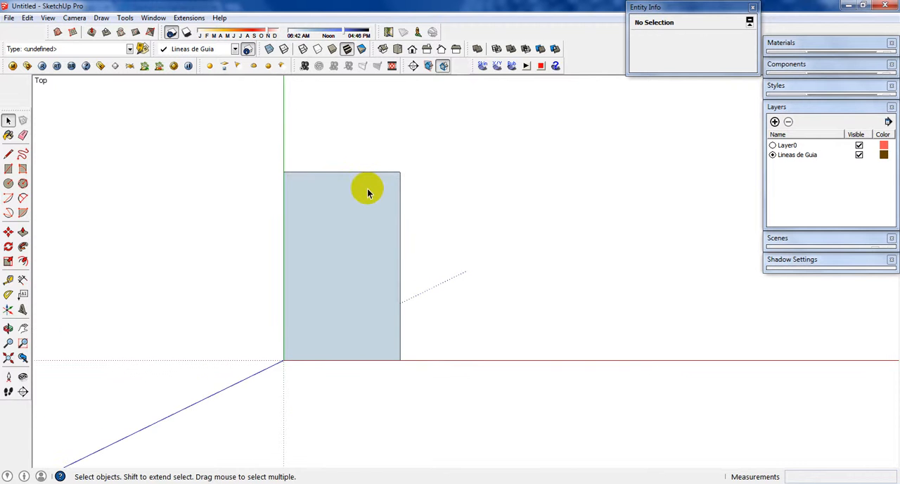
middle_drag(424, 308, 400, 246)
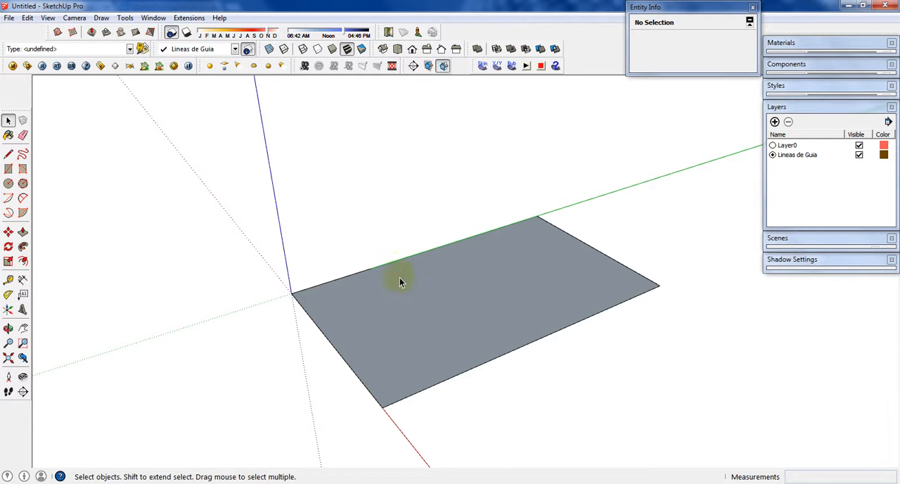
key(l)
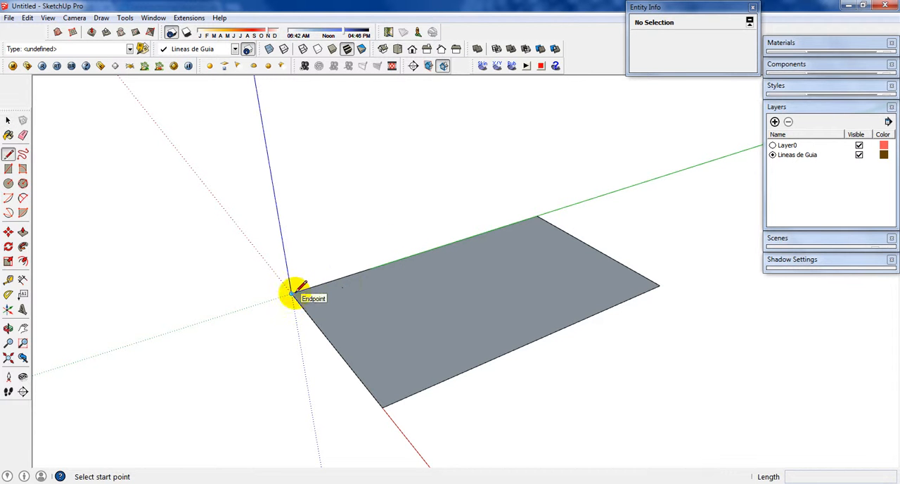
middle_drag(294, 290, 446, 302)
middle_drag(502, 382, 546, 387)
key(space)
Step: Dimension the rectangle's short edge along the red axis, placing the dimension outside the shape
click(400, 355)
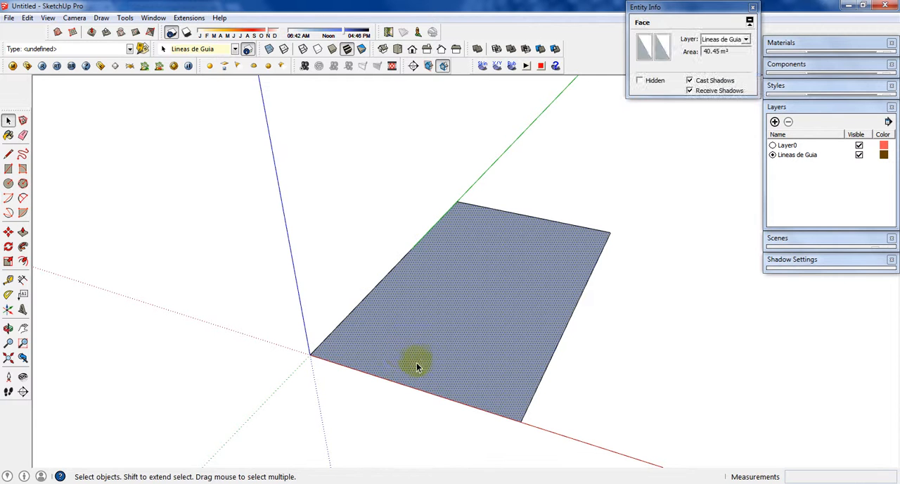
click(22, 280)
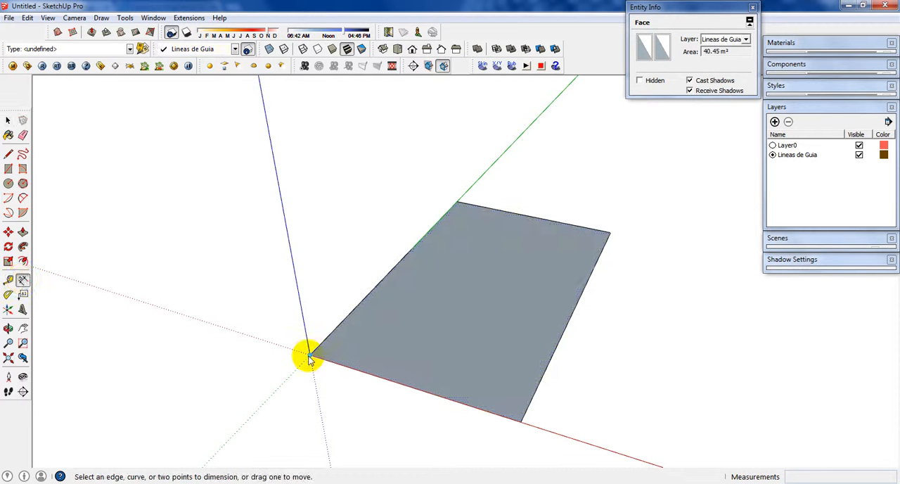
click(310, 354)
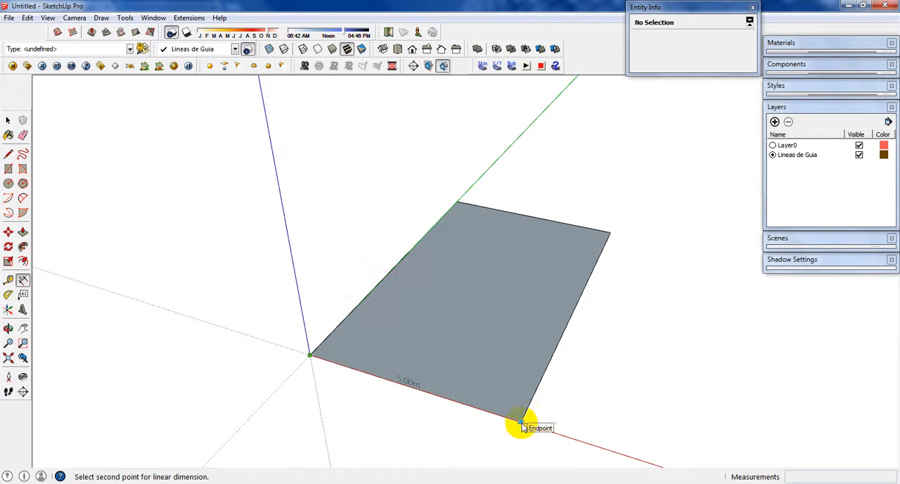
click(521, 425)
click(484, 447)
key(space)
Step: Select the rectangle together with its dimension and scale both uniformly by a factor of 0.8 from the far corner
scroll(368, 249, down, 3)
drag(276, 176, 590, 385)
scroll(477, 325, up, 2)
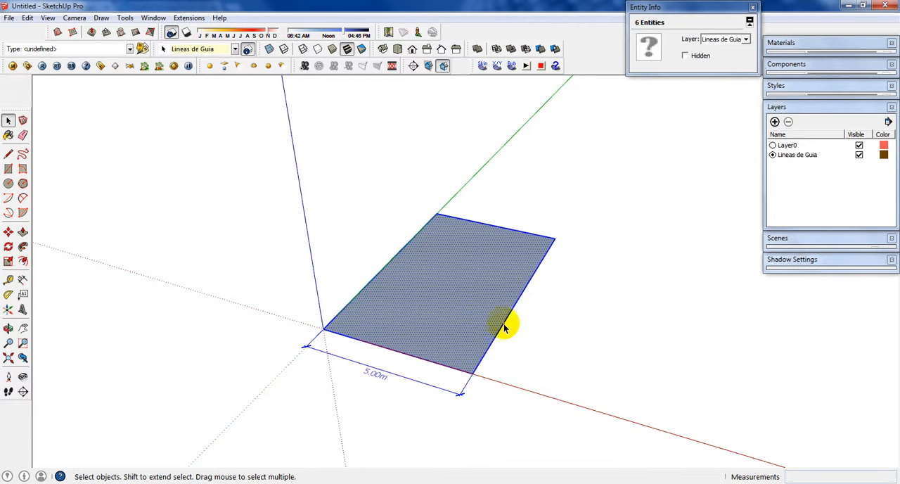
click(397, 383)
drag(247, 175, 639, 412)
key(s)
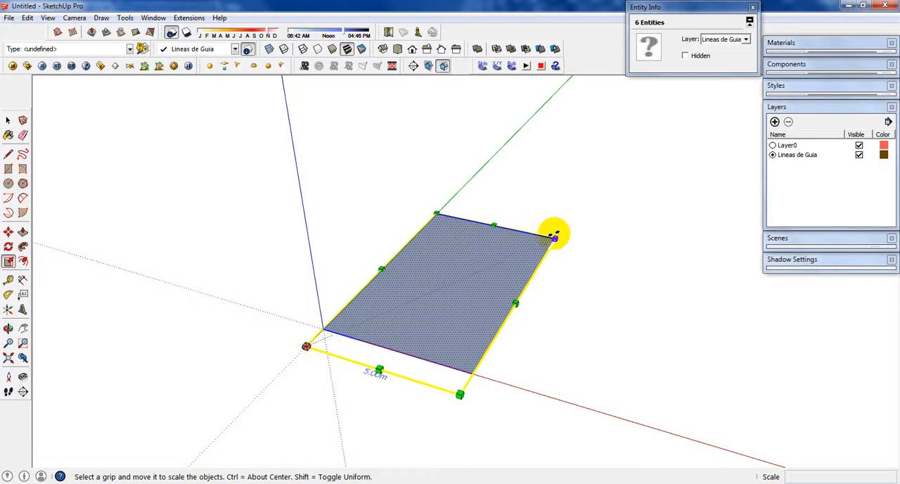
drag(555, 237, 520, 252)
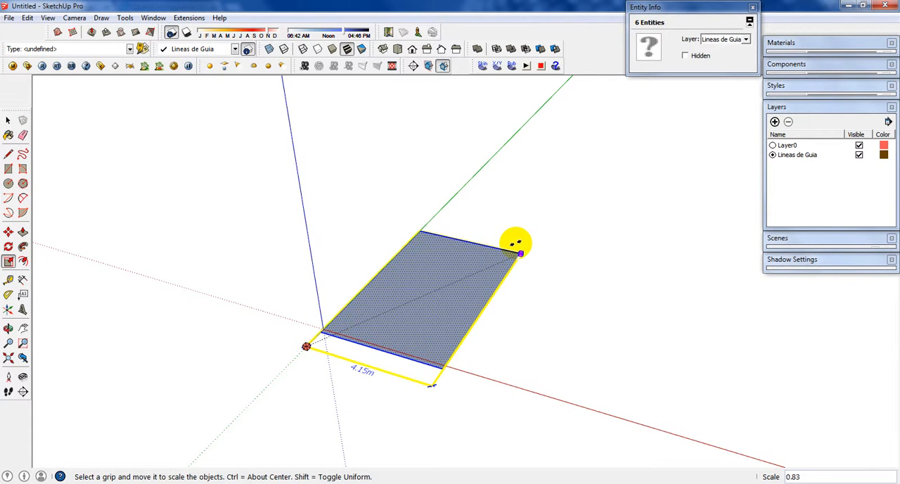
text(8)
key(Return)
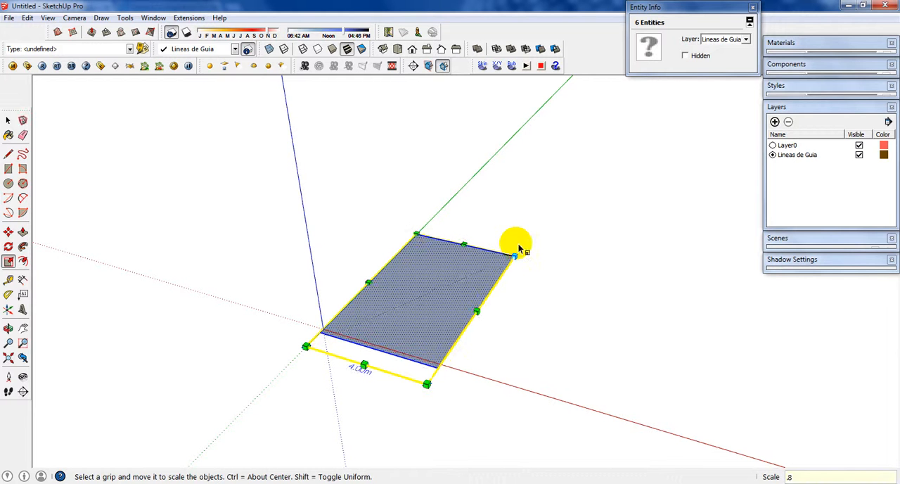
click(511, 311)
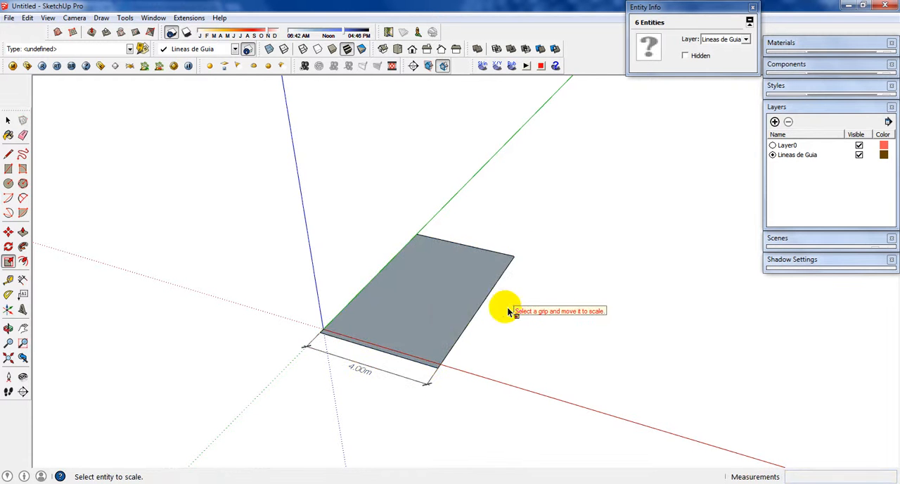
click(402, 311)
click(268, 211)
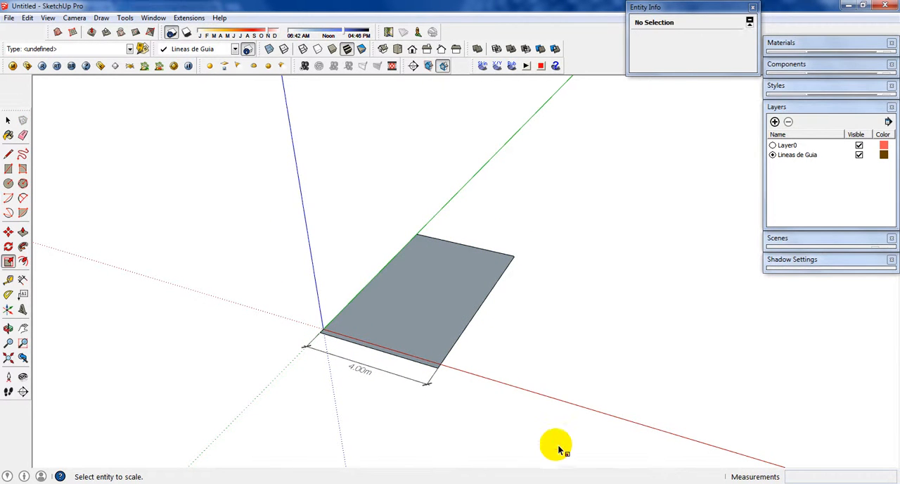
Step: Move the scaled rectangle and its dimension so the rectangle's nearest corner sits on the origin
key(space)
drag(328, 184, 513, 416)
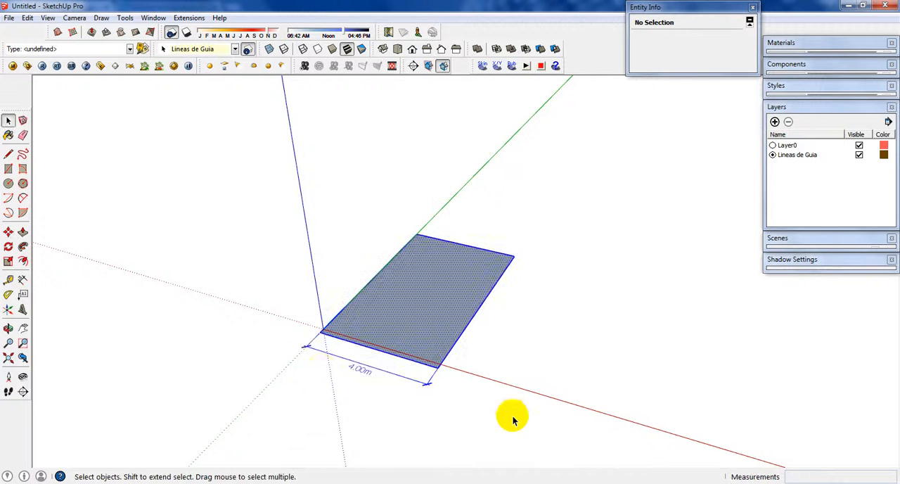
scroll(326, 342, up, 3)
scroll(325, 343, up, 2)
key(m)
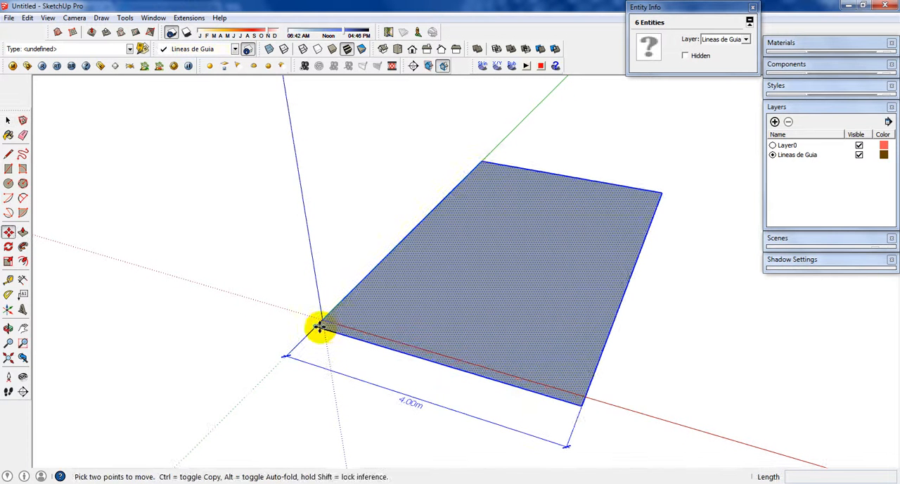
click(320, 327)
click(322, 320)
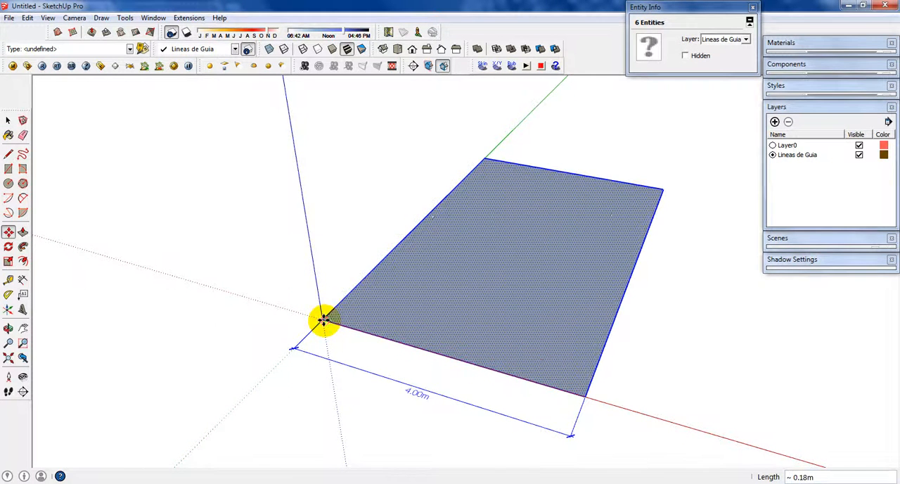
scroll(439, 313, down, 2)
middle_drag(533, 367, 458, 271)
key(l)
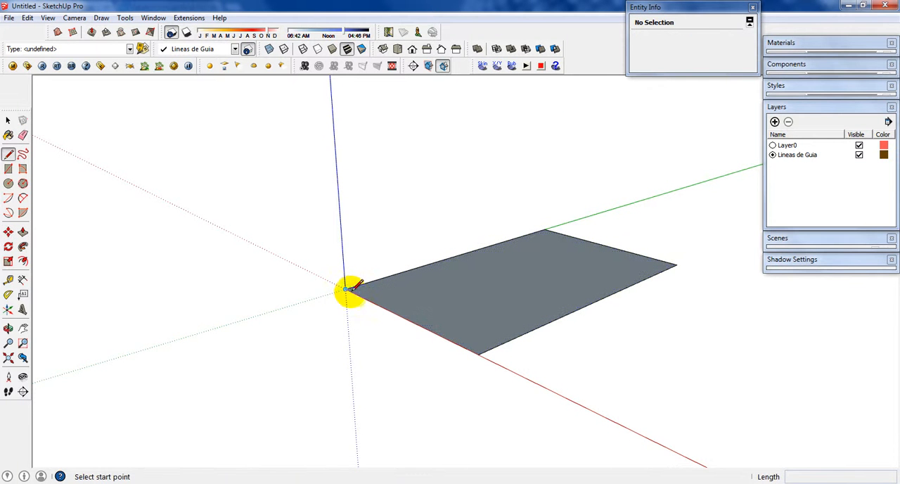
click(345, 289)
key(Escape)
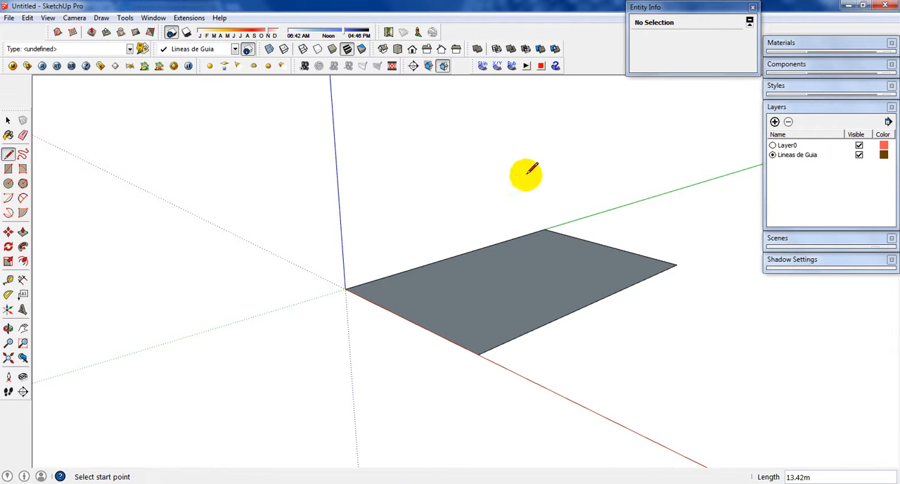
Step: Draw a 4 m vertical line up from the rectangle's far corner on the green axis
click(544, 229)
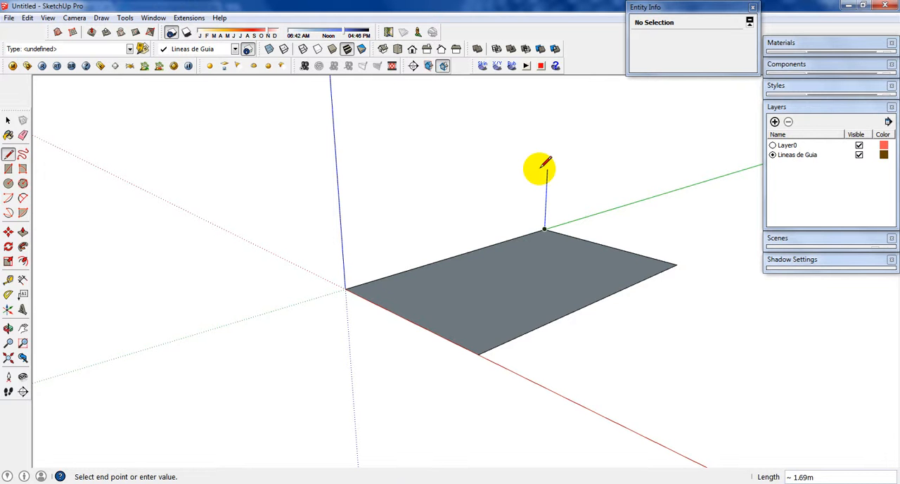
key(Return)
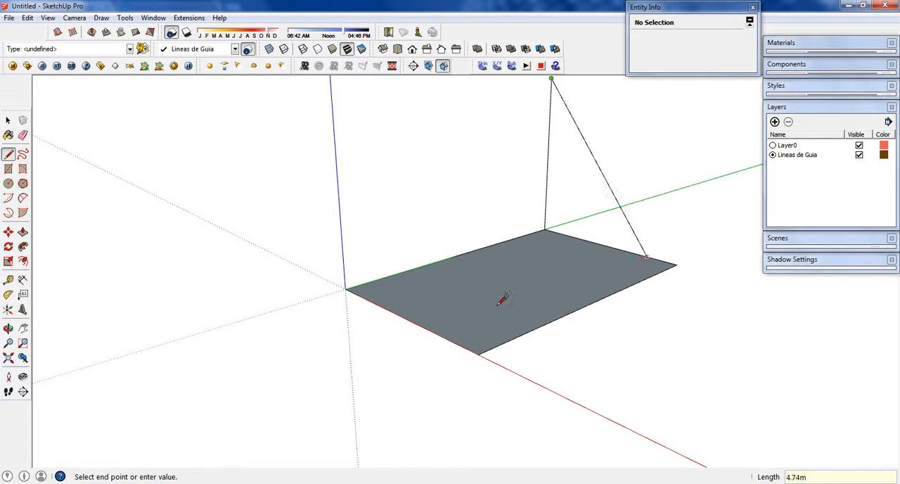
key(space)
Step: Copy the 4 m vertical line to the rectangle's corner on the red axis
drag(573, 207, 527, 148)
key(m)
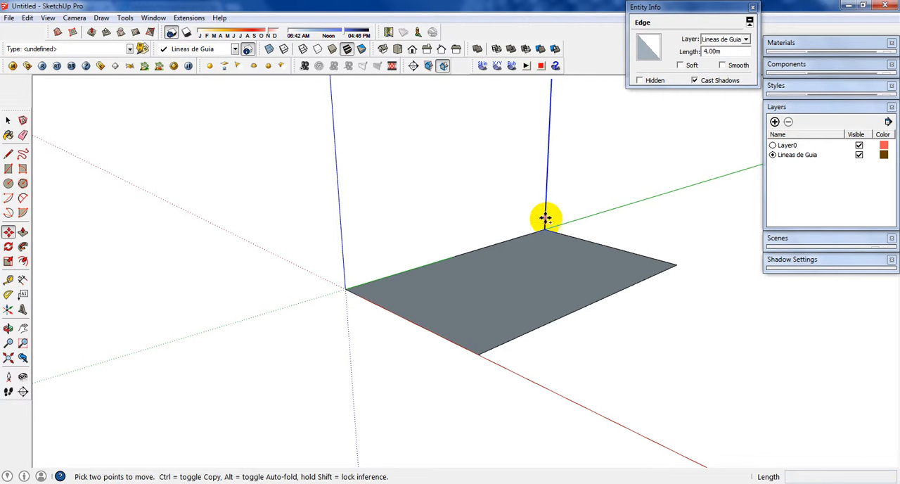
key(ctrl)
click(542, 232)
click(478, 353)
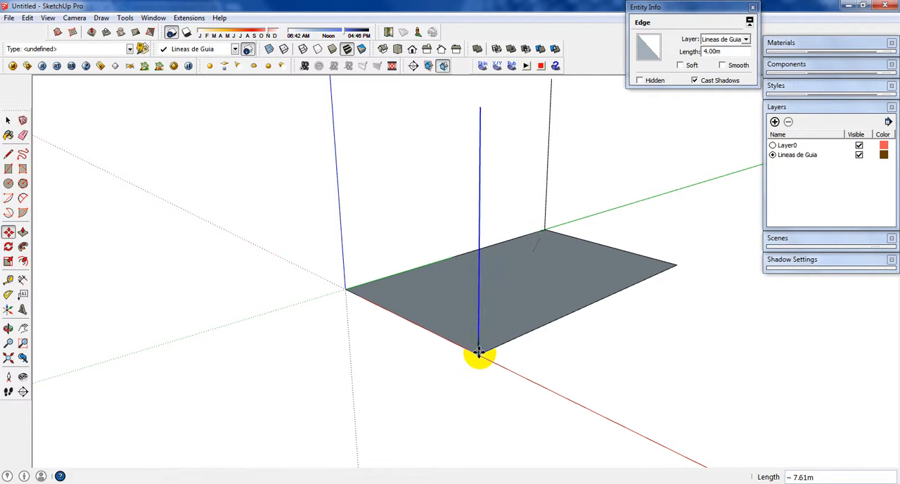
Step: Draw a 2.5 m vertical line up from the rectangle's corner diagonally opposite the origin
key(l)
click(677, 263)
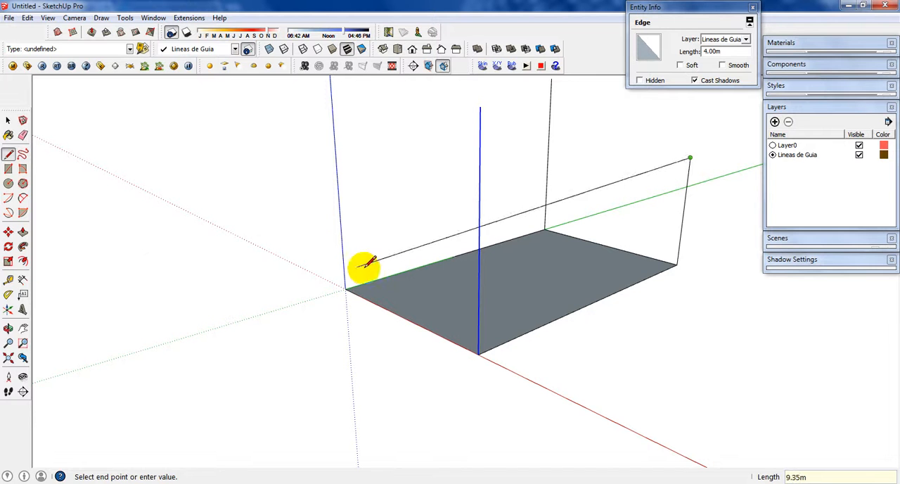
key(Escape)
Step: Select only the 2.5 m vertical line and copy it to the rectangle's corner at the origin
key(space)
shift+drag(693, 225, 657, 183)
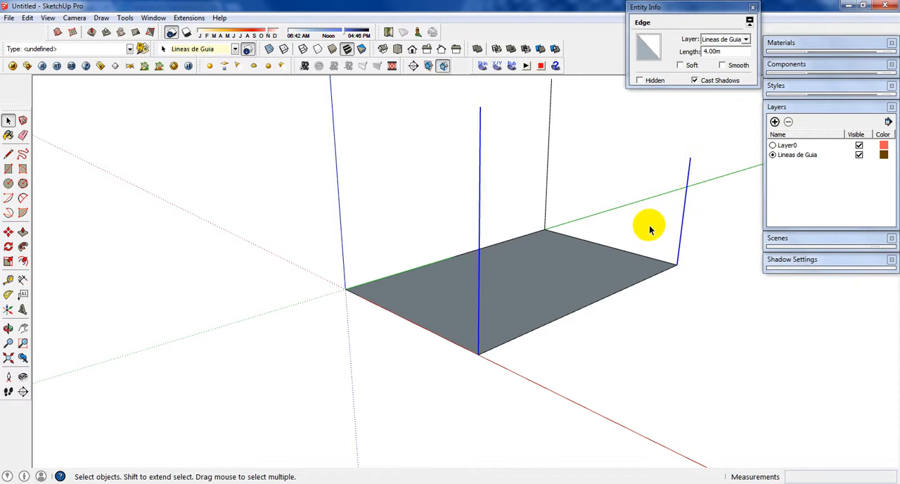
drag(685, 247, 653, 183)
key(m)
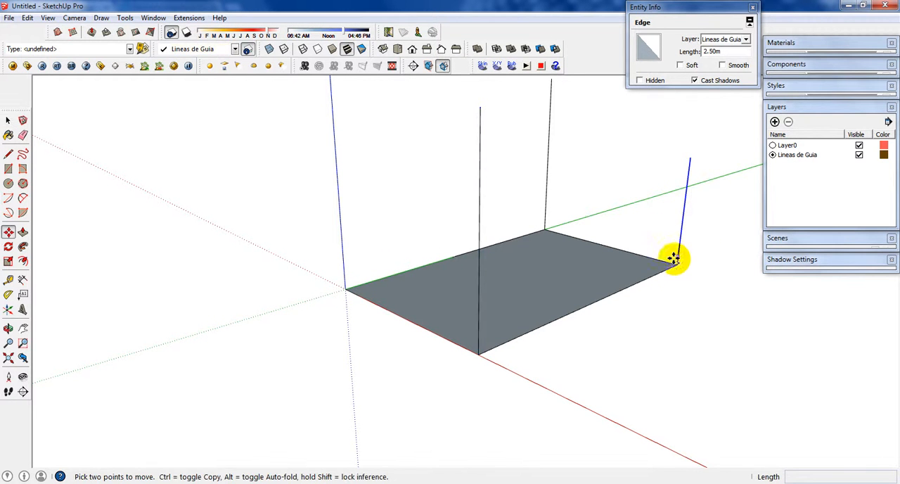
click(676, 264)
key(ctrl)
click(346, 290)
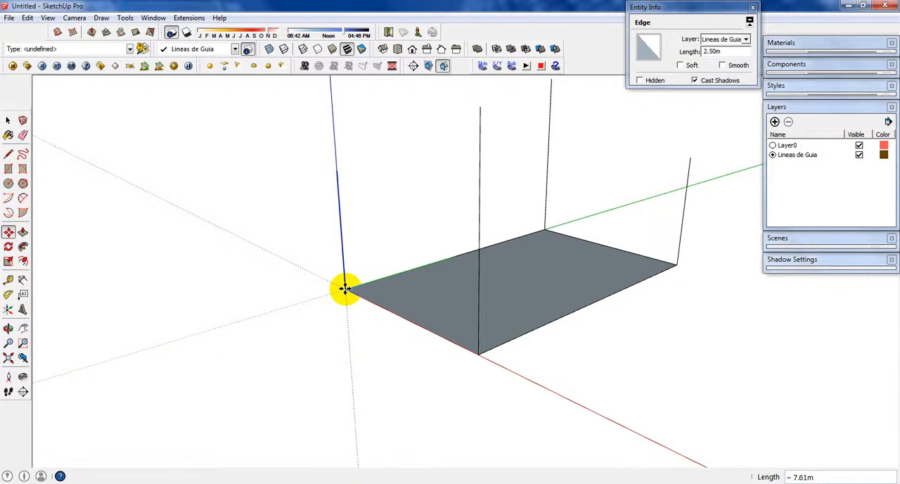
Step: Delete the dimension along the rectangle's short edge on the red axis
key(space)
middle_drag(414, 232, 516, 268)
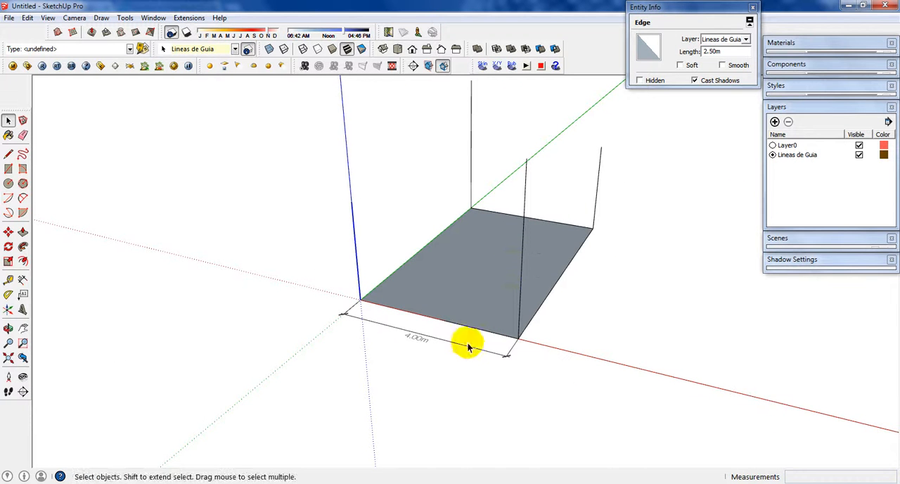
drag(465, 351, 416, 339)
key(Delete)
Step: Connect the tops of the red-axis post and the origin post with a line, and delete the resulting wall face
middle_drag(458, 262, 477, 269)
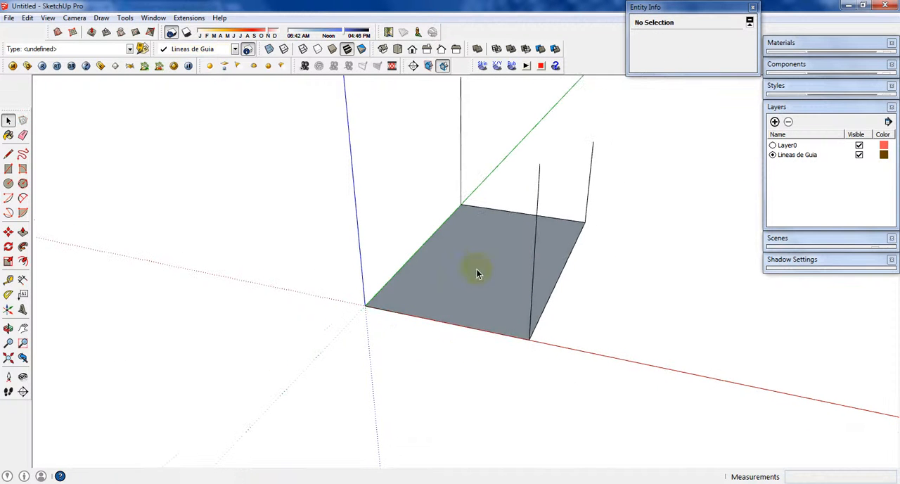
key(l)
click(539, 163)
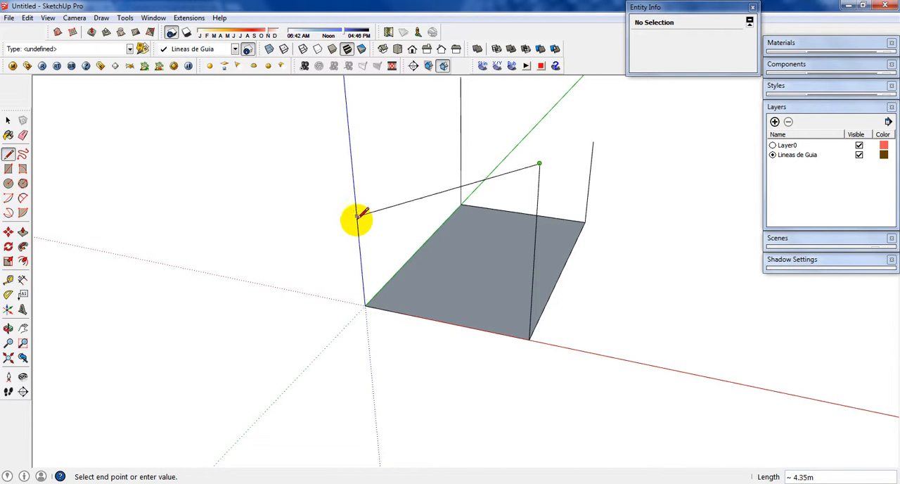
click(356, 208)
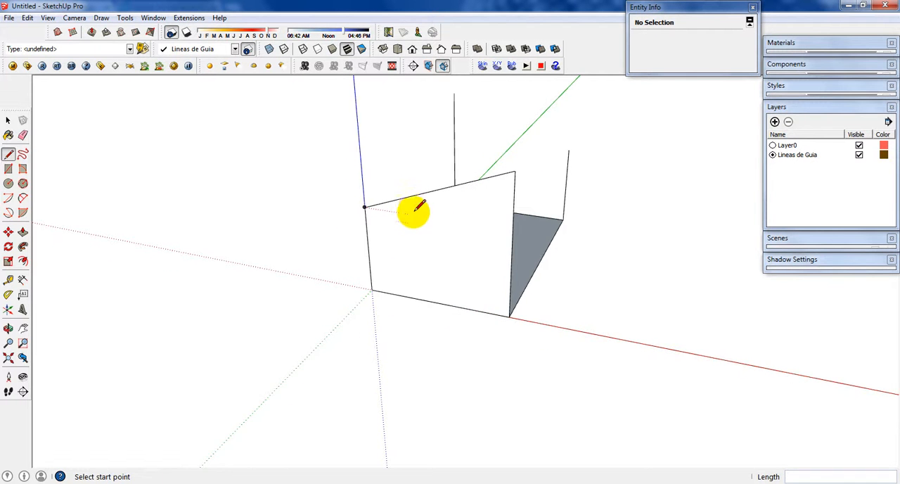
key(space)
click(487, 235)
middle_drag(486, 235, 420, 237)
key(Delete)
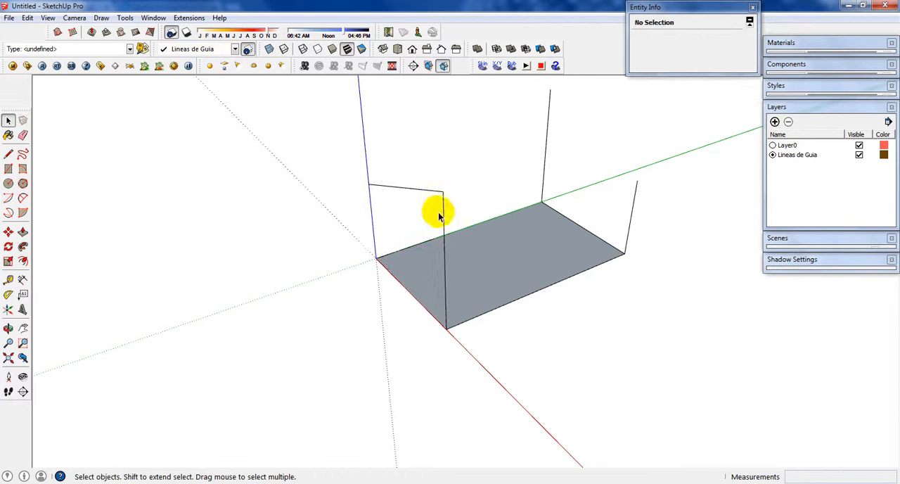
Step: Draw the three remaining lines joining the post tops around the perimeter, closing the upper outline
key(l)
click(442, 191)
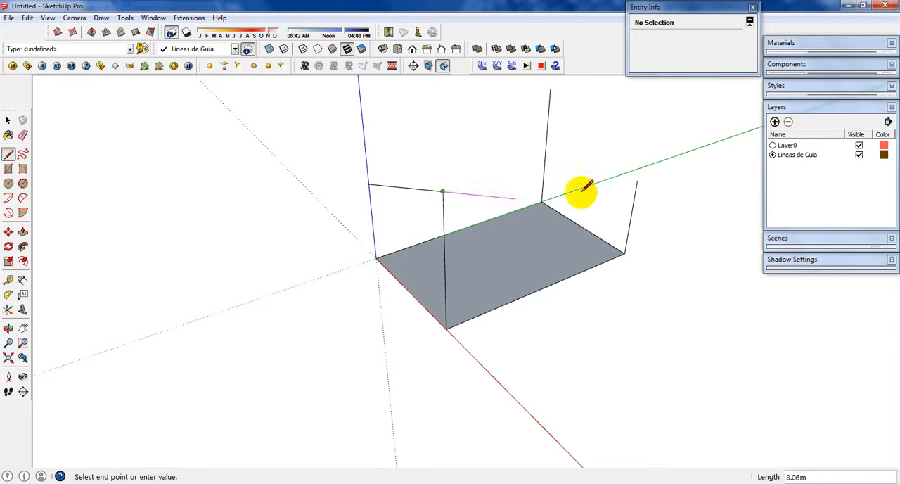
click(638, 181)
click(637, 180)
click(550, 90)
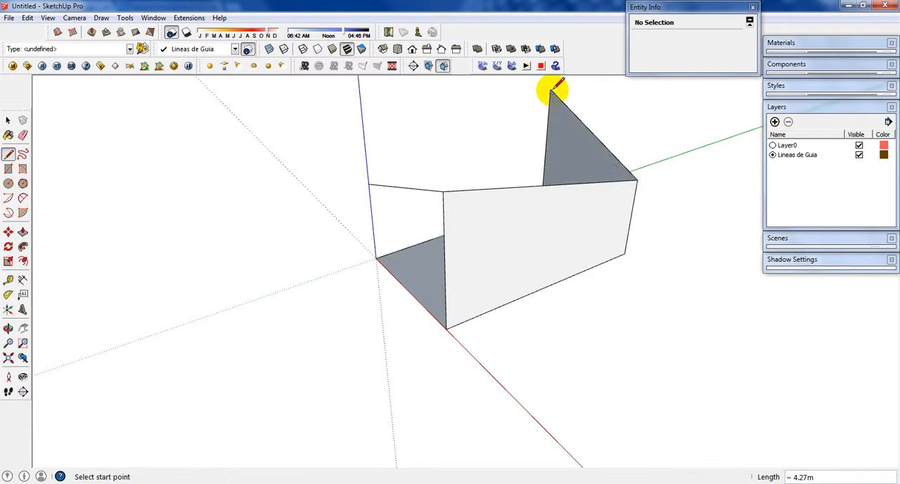
click(550, 90)
click(368, 184)
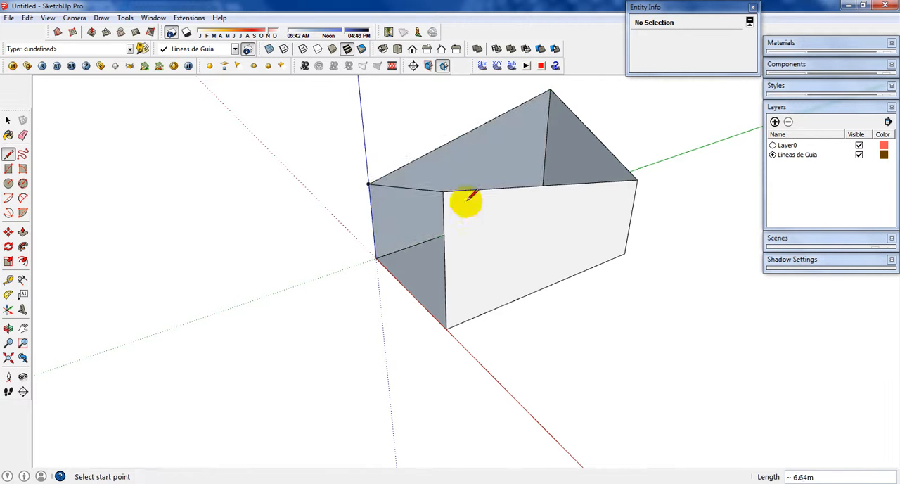
Step: Delete the three wall faces enclosed by the posts, keeping only the edges and the base face
key(space)
click(478, 216)
shift+click(578, 153)
shift+click(500, 162)
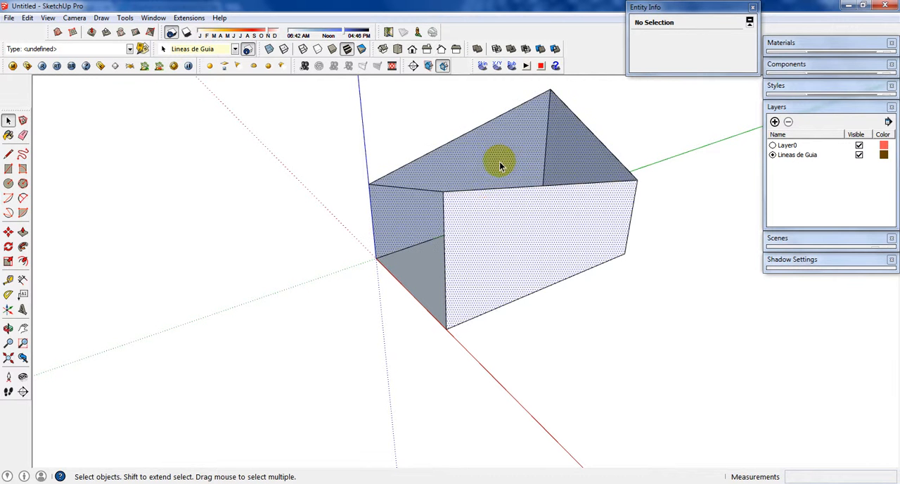
key(Delete)
Step: Try to lower the top endpoint of the red-axis post by 1 m along the blue axis, and undo the move
middle_drag(511, 232, 701, 201)
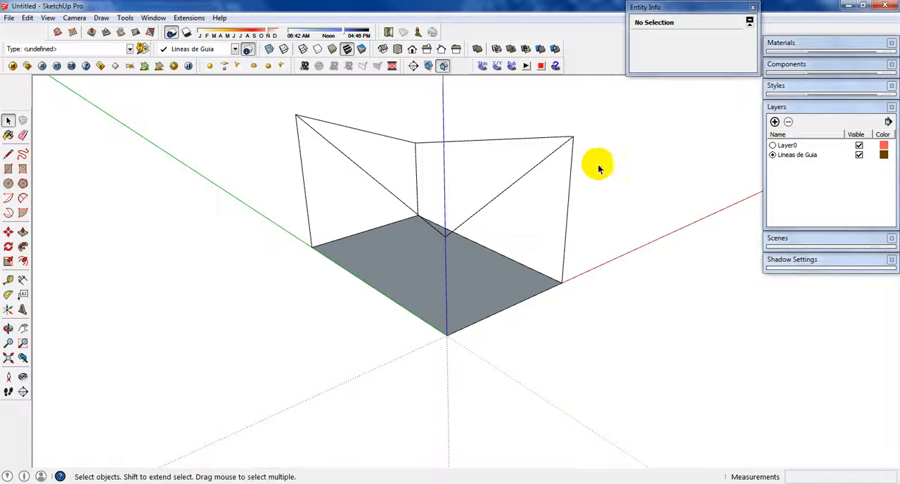
middle_drag(595, 165, 535, 174)
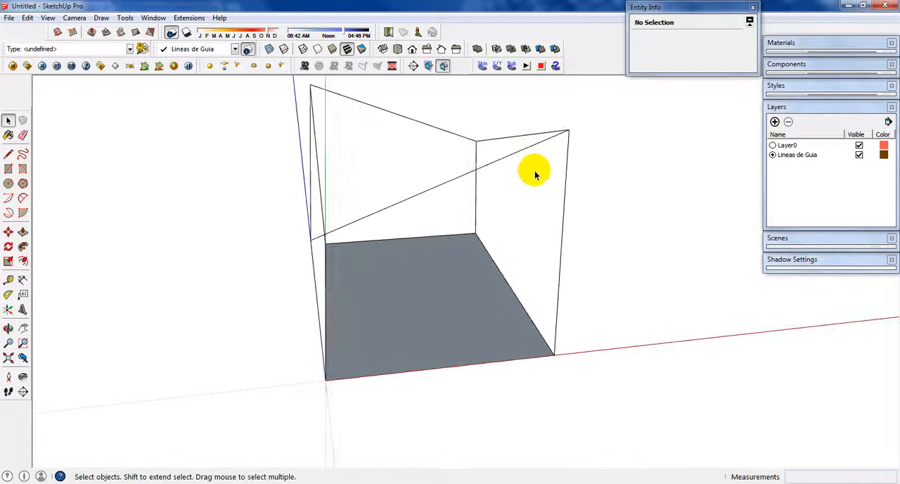
click(568, 151)
click(608, 173)
key(m)
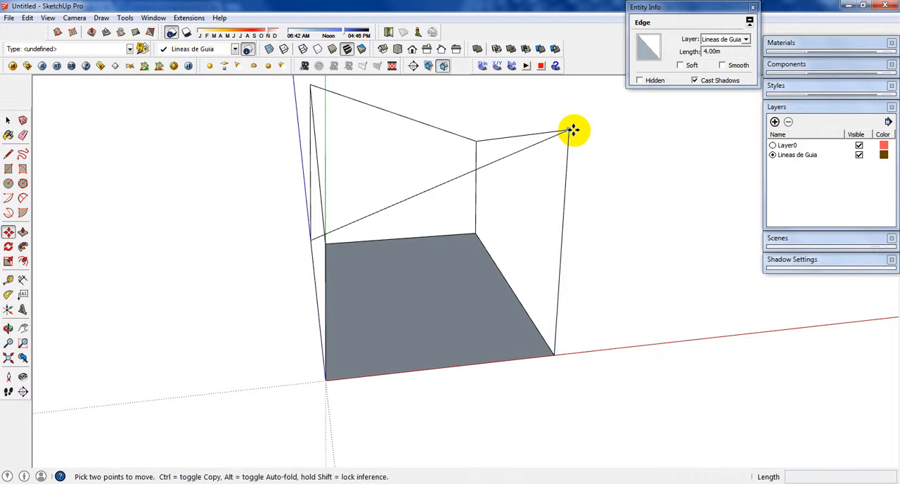
click(572, 130)
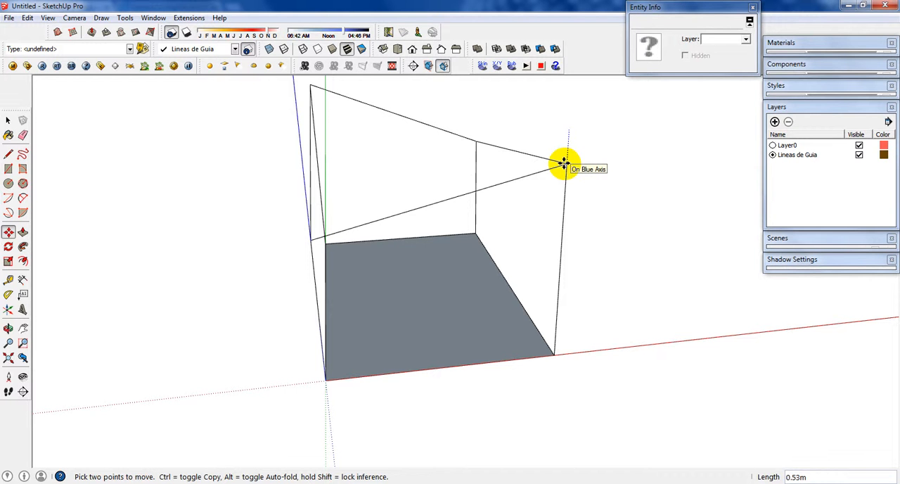
text(1)
key(Return)
middle_drag(540, 205, 590, 173)
key(space)
key(ctrl+z)
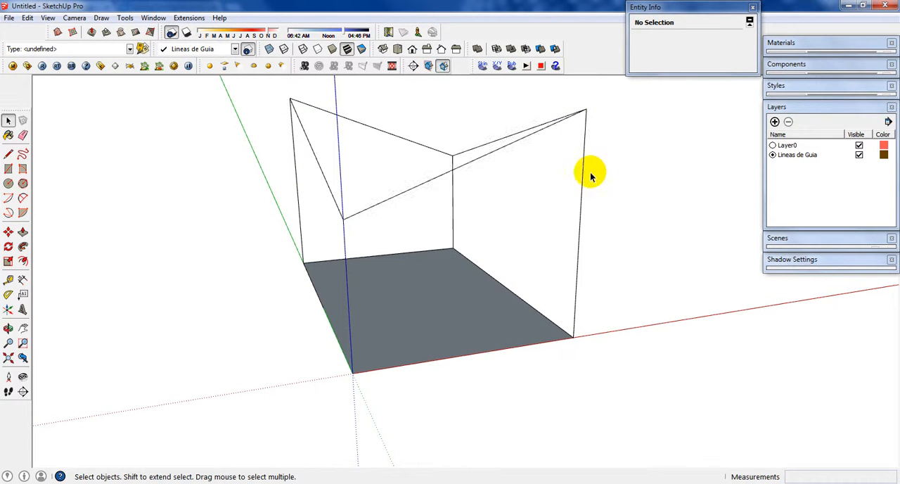
Step: Lower the top endpoint of the red-axis post by about 0.5 m along the blue axis
key(m)
click(585, 110)
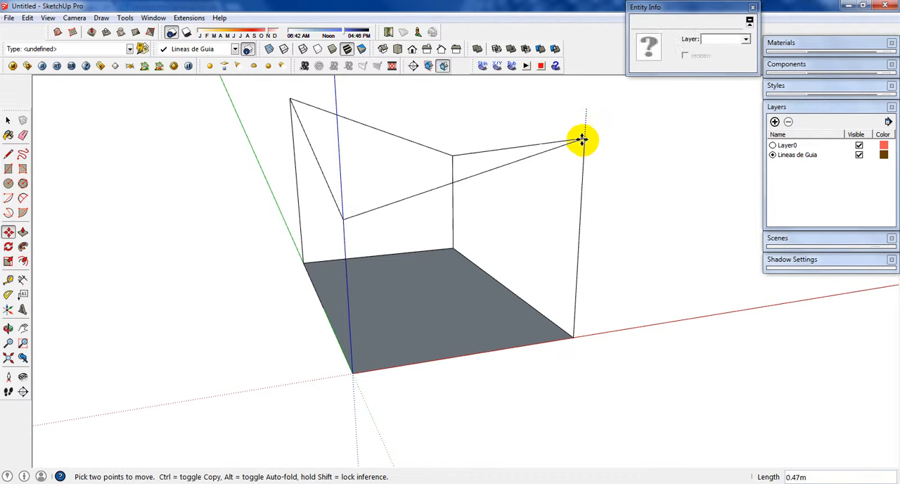
click(582, 140)
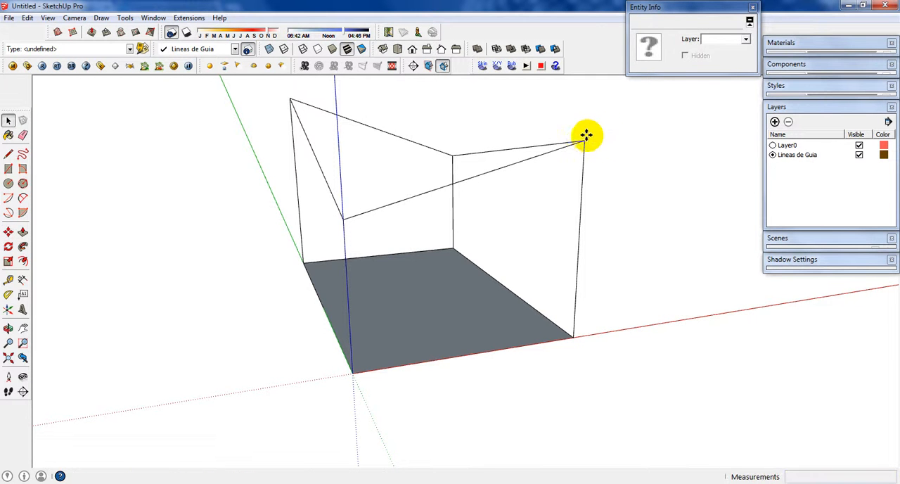
middle_drag(585, 138, 163, 248)
key(space)
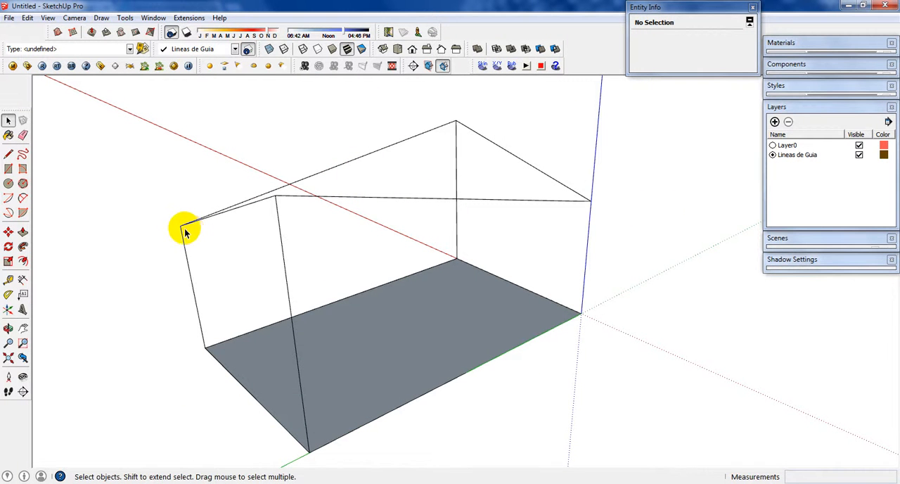
Step: Raise the top endpoint of the post diagonally opposite the origin by 0.5 m along the blue axis
key(m)
click(180, 228)
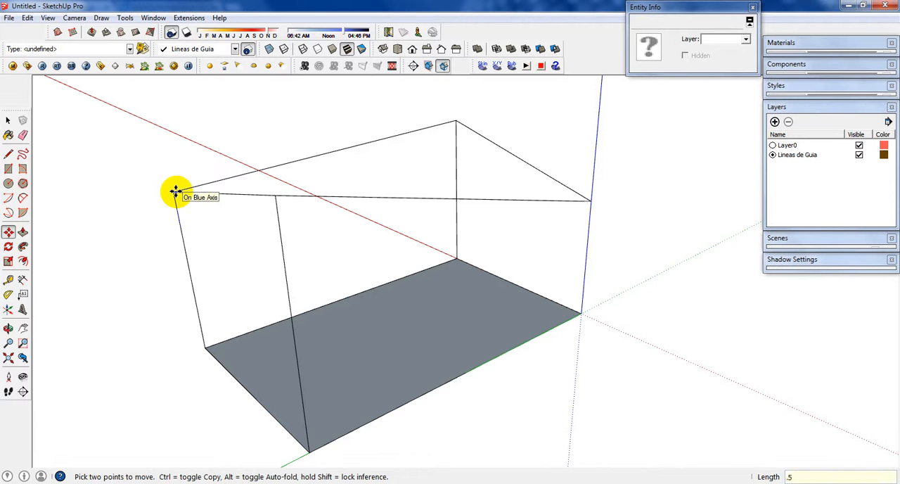
click(176, 188)
Step: Draw a diagonal line joining the top of the red-axis post to the top of the green-axis post
middle_drag(178, 173, 548, 215)
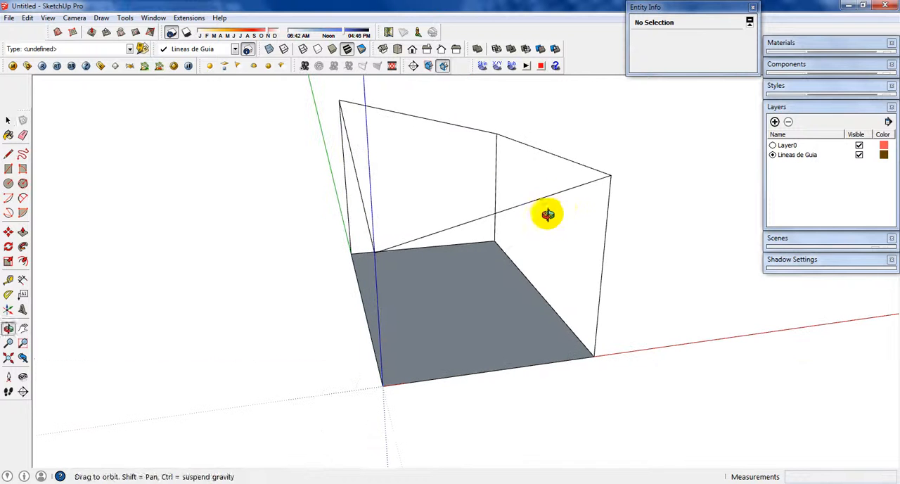
key(l)
click(610, 175)
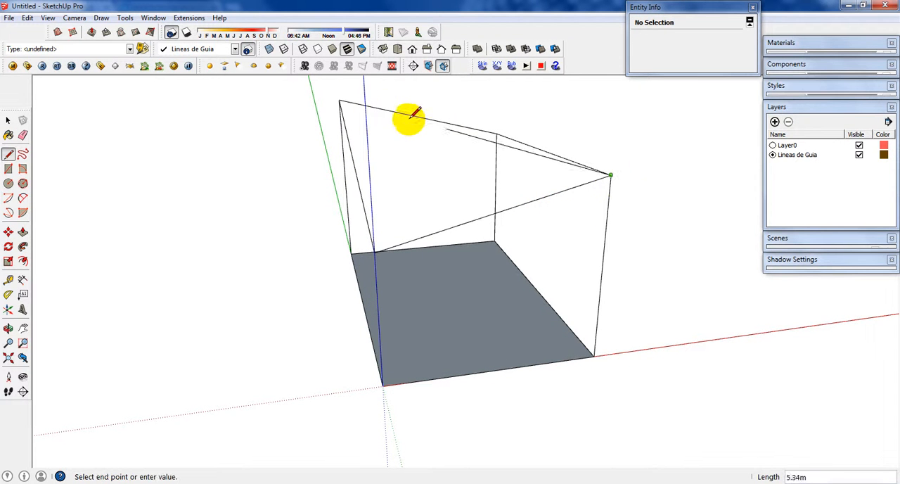
click(339, 100)
Step: Delete the two triangular roof faces on either side of the diagonal, keeping the edges
middle_drag(429, 140, 432, 169)
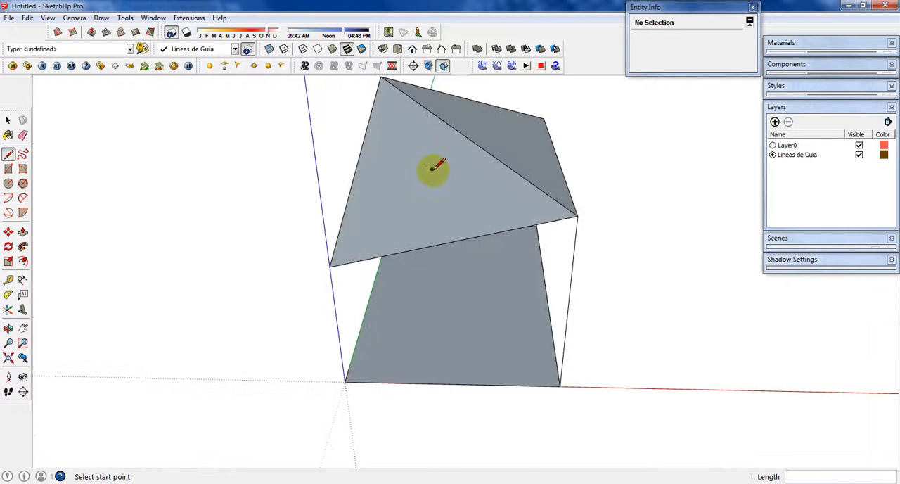
key(space)
click(428, 171)
shift+click(539, 140)
key(Delete)
Step: Select the roof diagonal to check its length, and examine the frame from several angles
key(o)
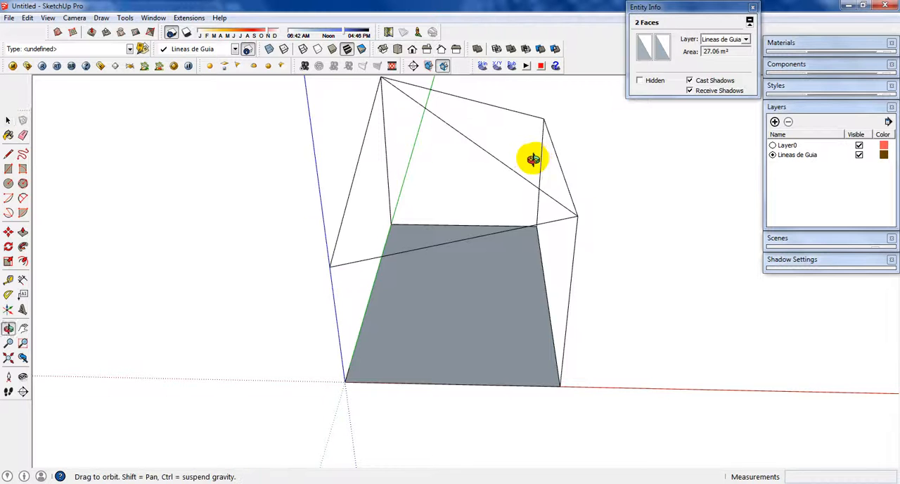
drag(533, 159, 520, 304)
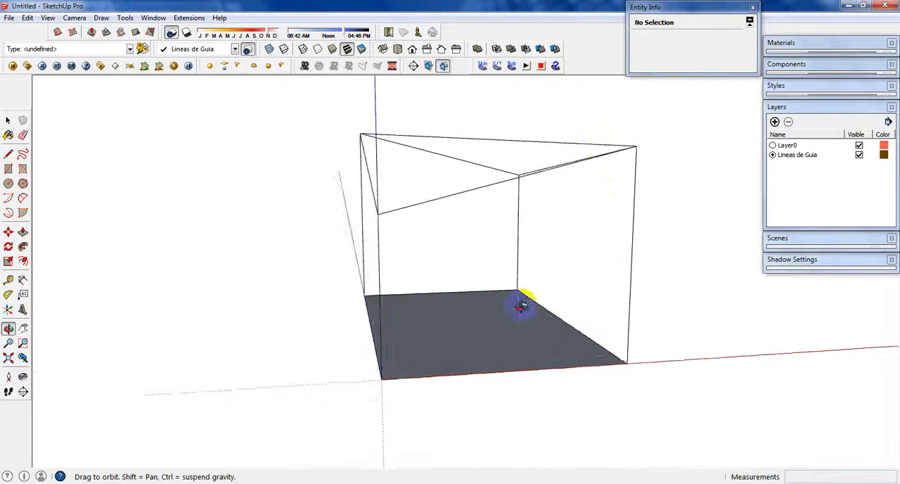
middle_drag(521, 304, 484, 329)
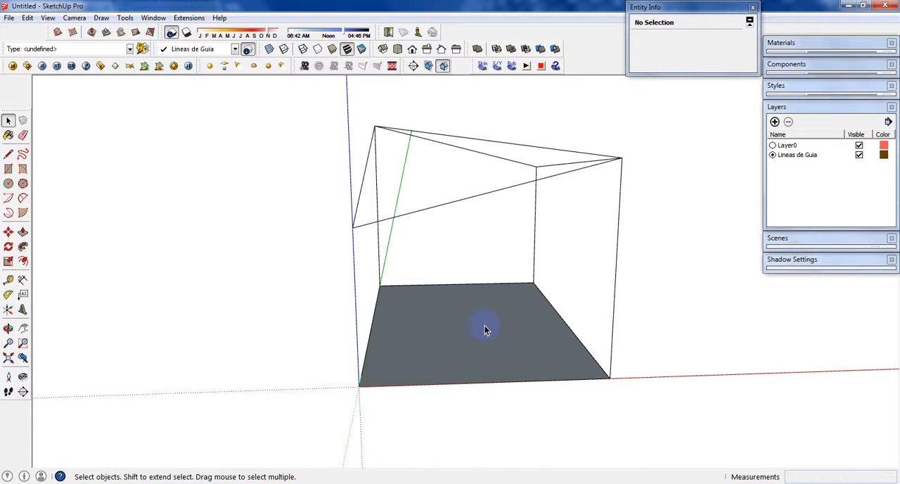
click(517, 144)
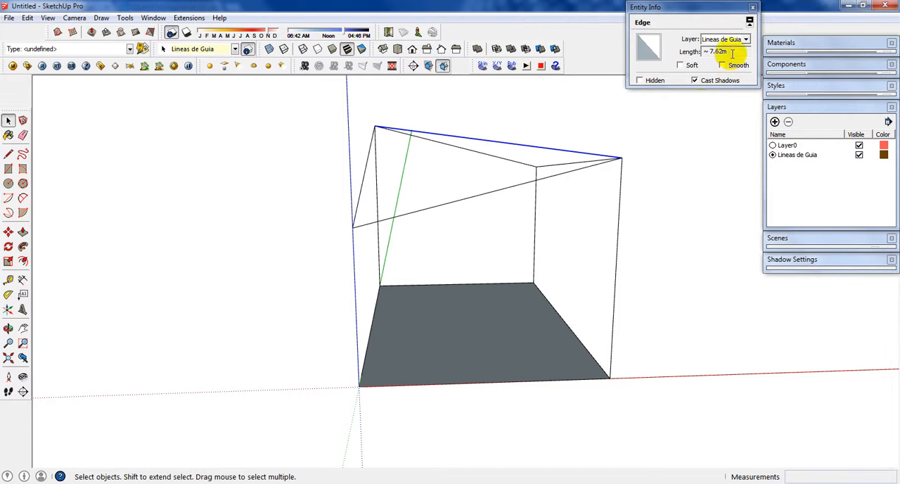
middle_drag(518, 287, 663, 364)
scroll(522, 179, up, 4)
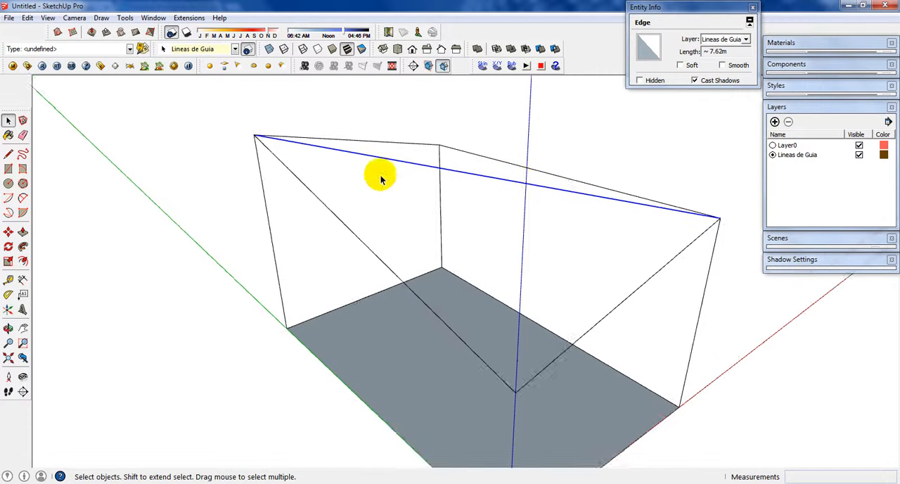
middle_drag(672, 202, 580, 196)
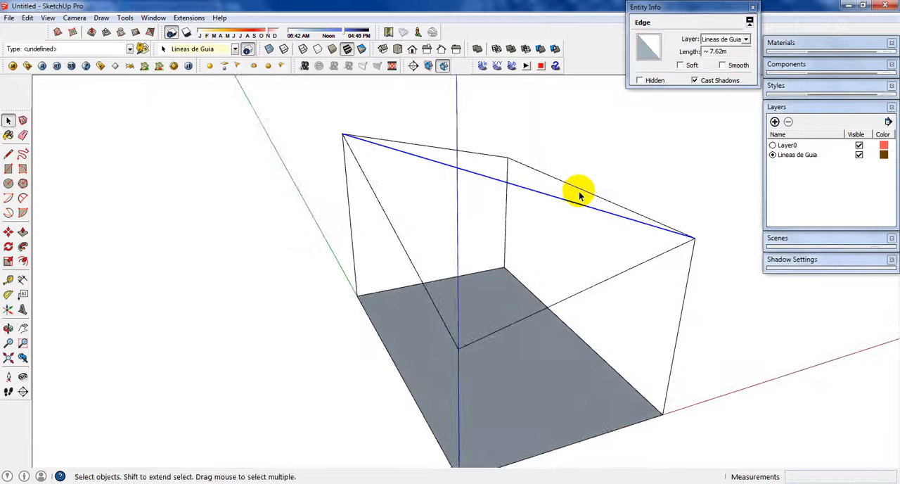
Step: Rescale the whole model with the Tape Measure by setting the roof diagonal's length to 6 m, and check the diagonal
click(667, 199)
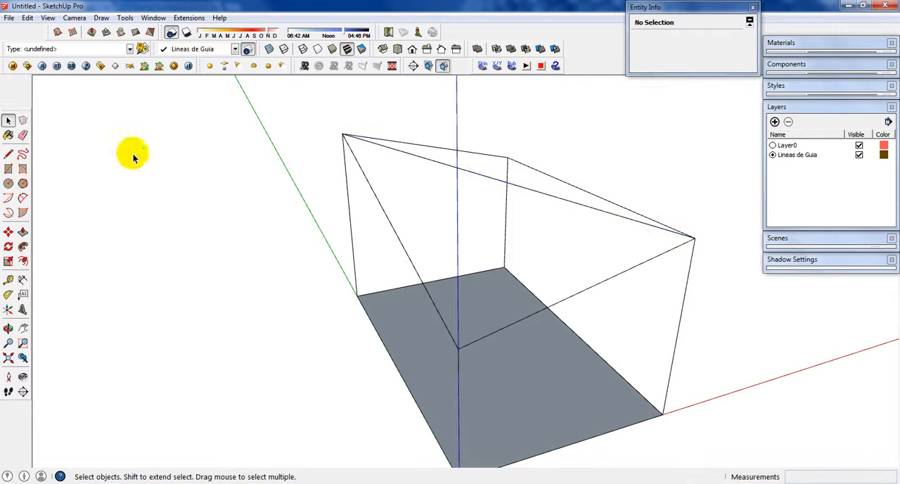
click(8, 282)
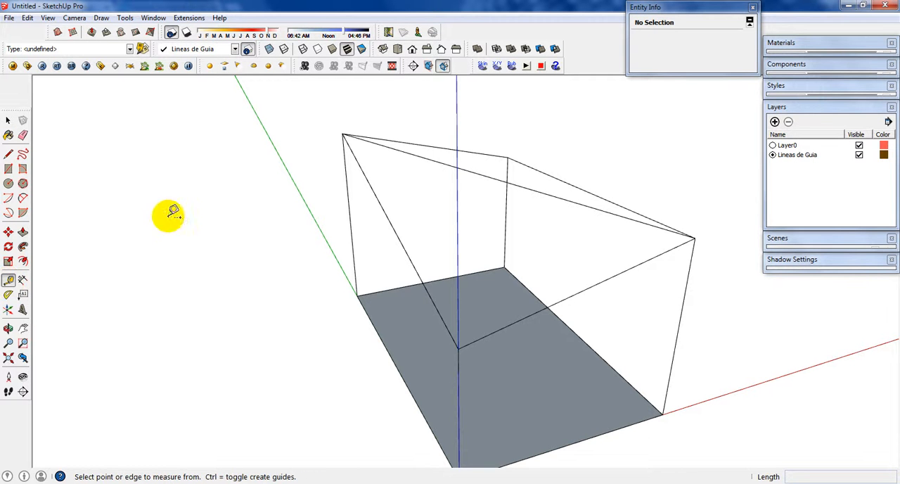
click(343, 134)
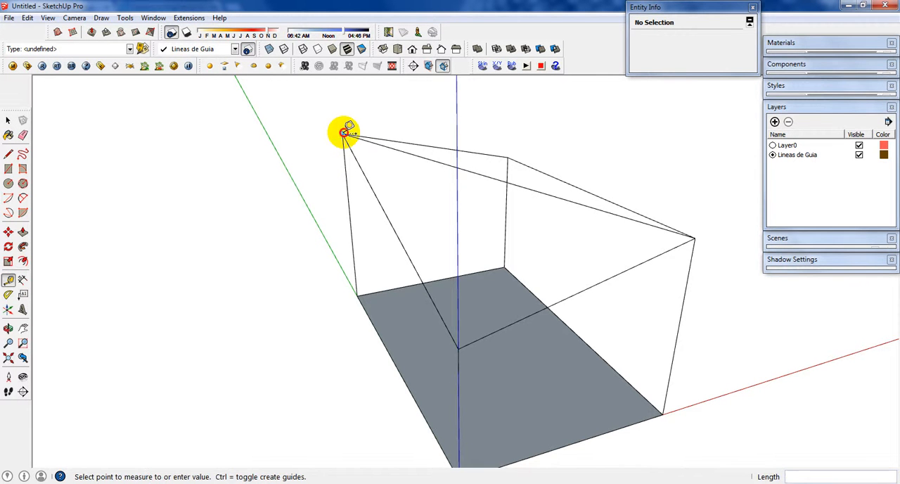
click(695, 238)
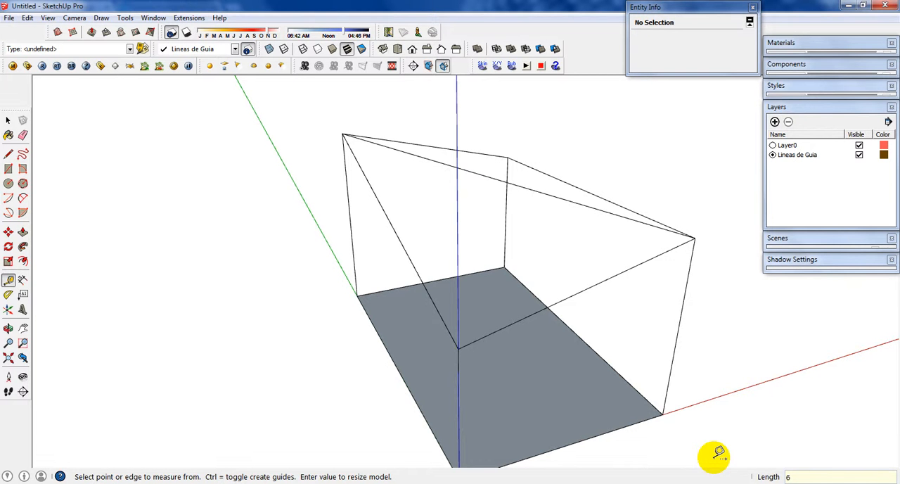
key(Return)
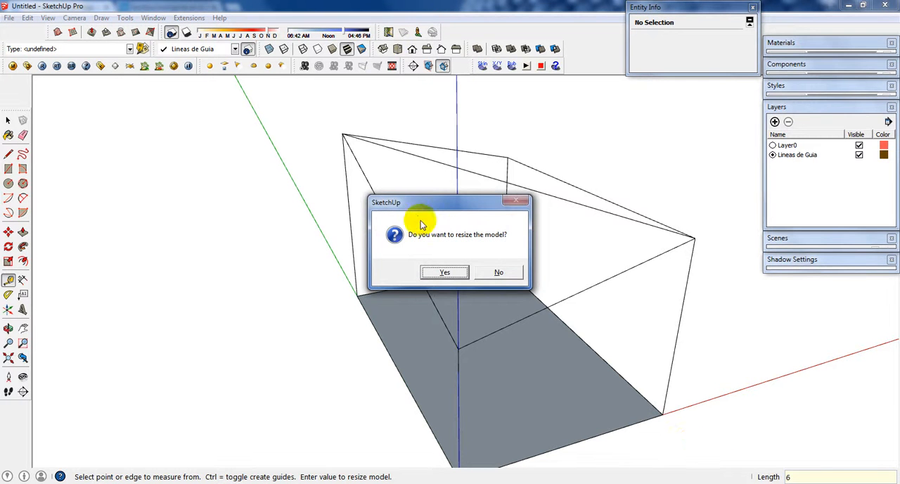
drag(425, 203, 162, 197)
click(201, 267)
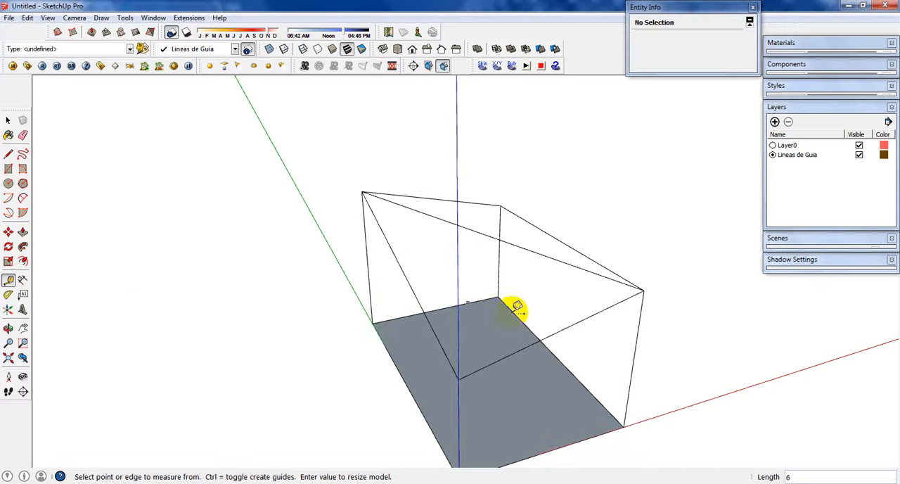
middle_drag(537, 315, 434, 251)
key(space)
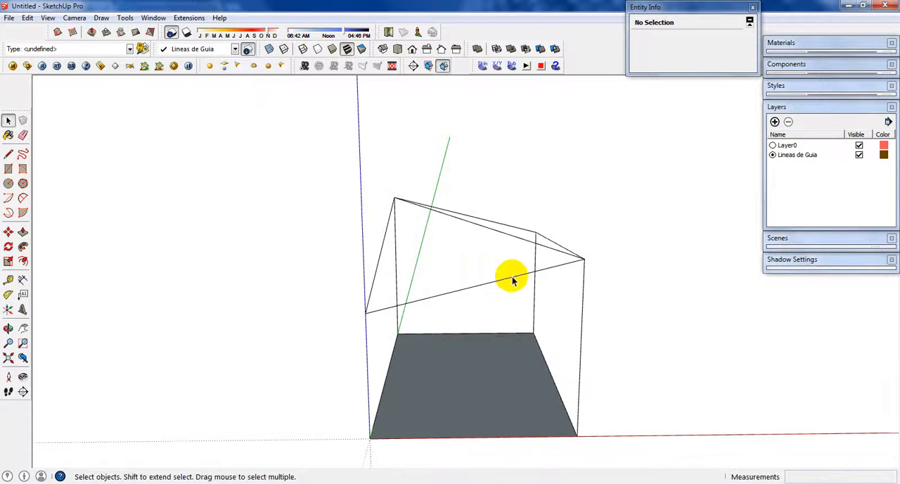
click(517, 240)
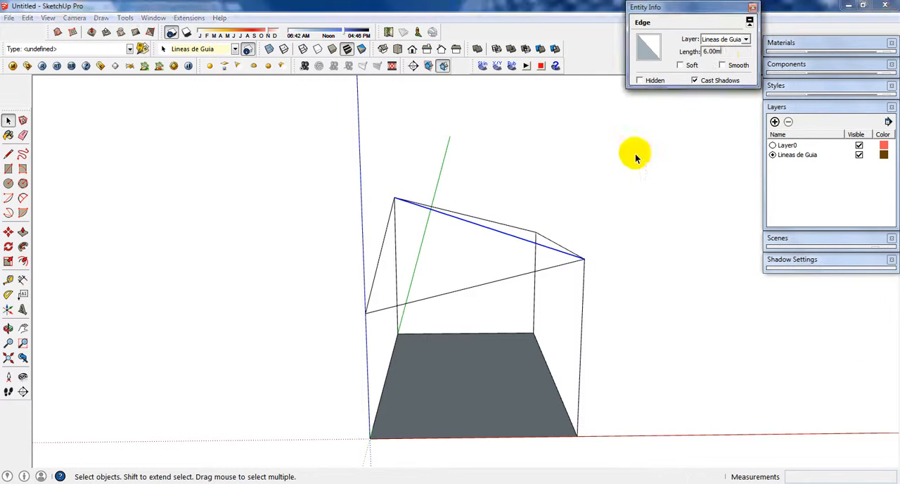
Step: Check the lengths of the corner posts, and raise the five roof edges 0.5 m along the blue axis
click(578, 302)
click(583, 295)
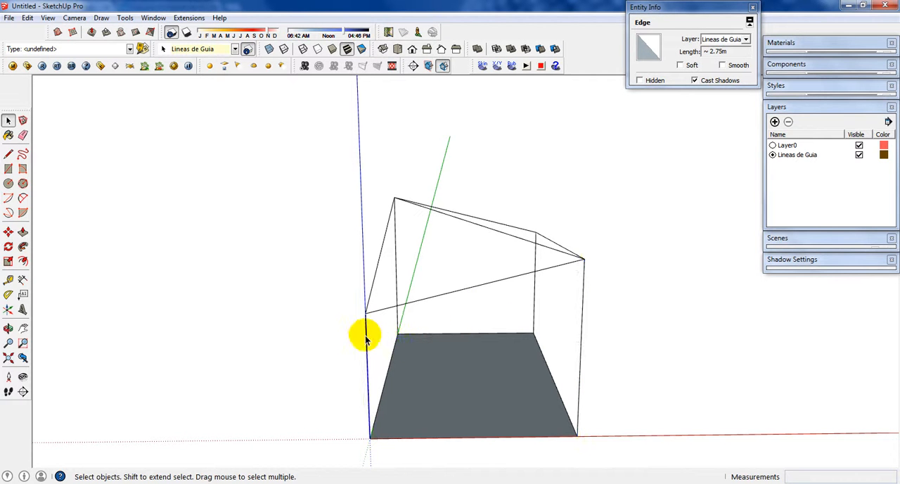
middle_drag(462, 295, 508, 277)
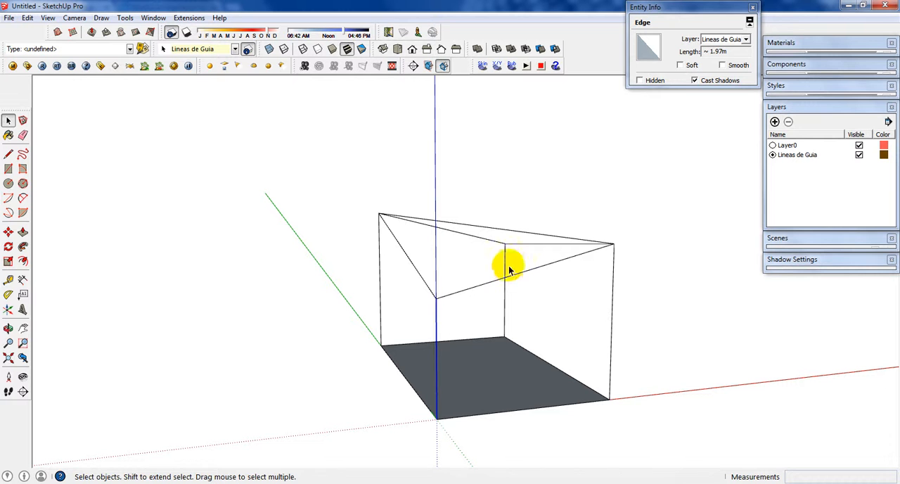
drag(322, 157, 635, 303)
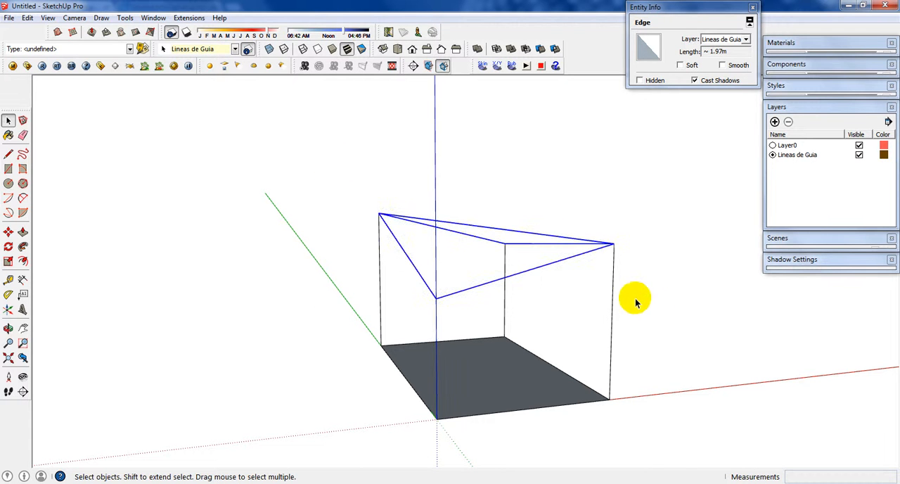
key(m)
click(613, 244)
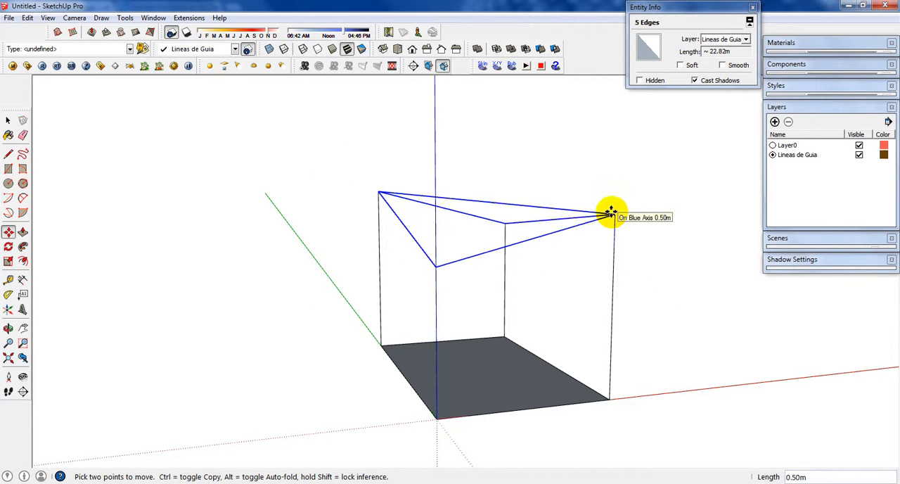
text(.5)
key(Return)
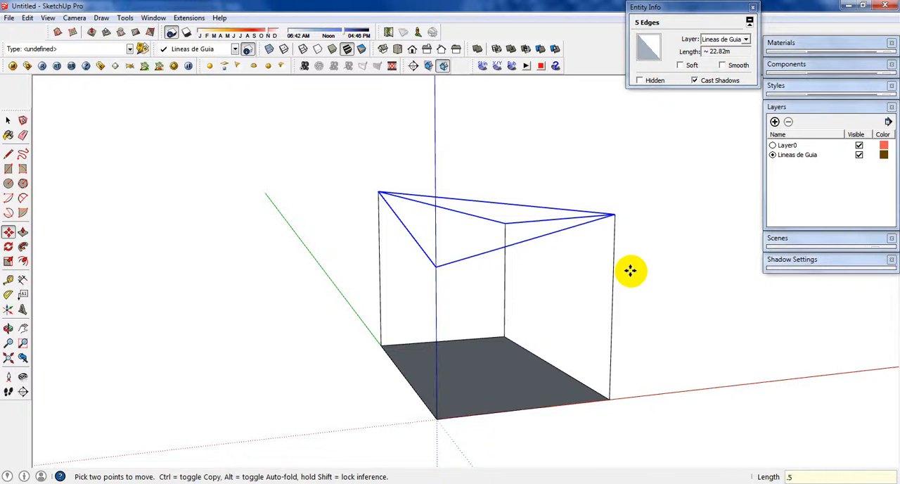
key(space)
Step: Check the length of the post at the origin, and raise the five roof edges 0.03 m along the blue axis
click(651, 283)
middle_drag(650, 282, 458, 325)
middle_drag(423, 385, 358, 316)
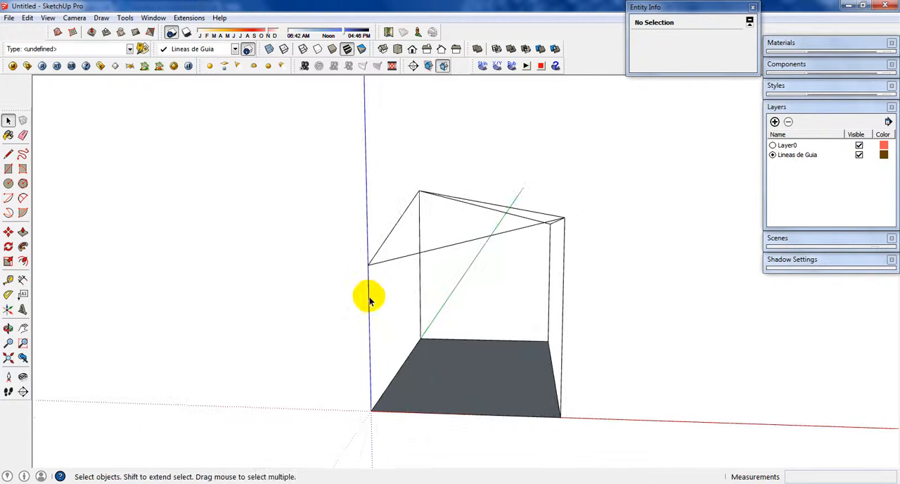
click(368, 300)
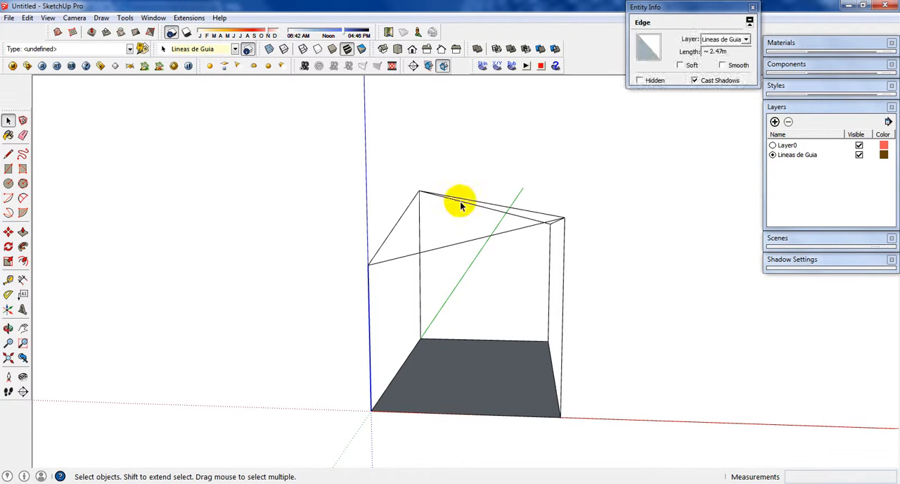
drag(281, 166, 624, 280)
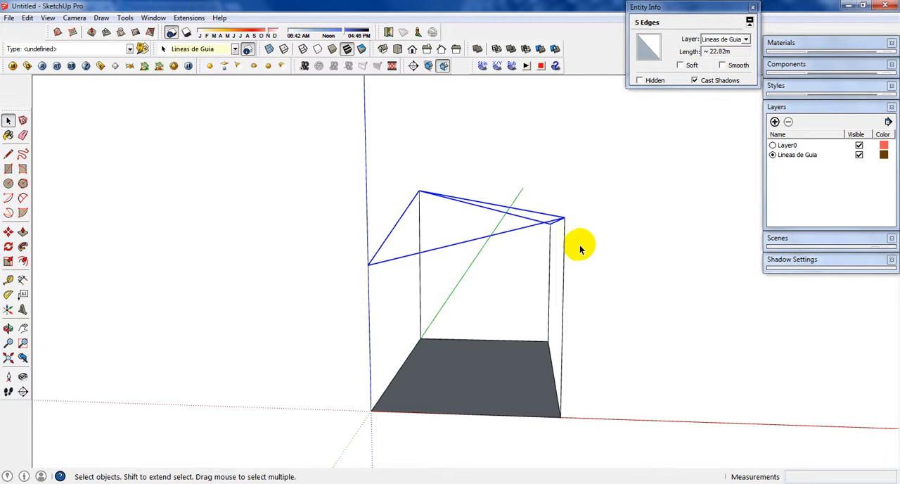
key(m)
click(589, 230)
text(0.0)
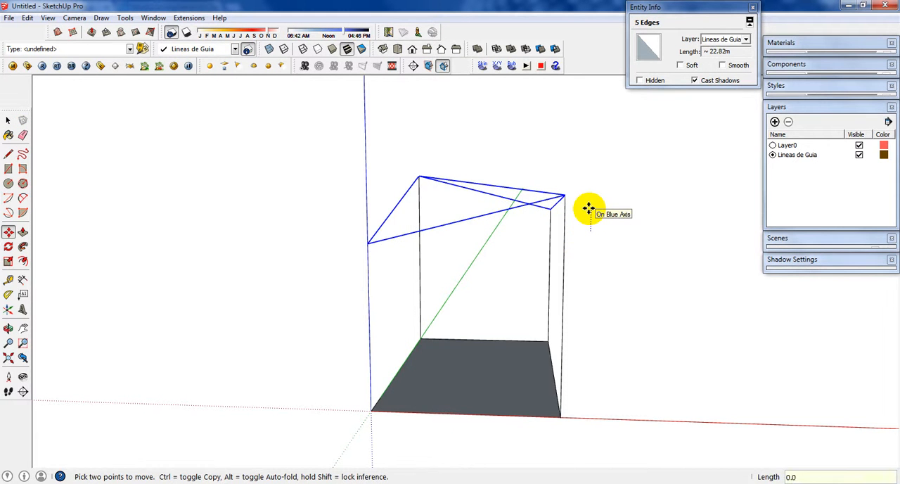
text(3)
key(Return)
Step: Deselect the roof edges and select the rectangular base face
key(space)
key(ctrl+t)
middle_drag(500, 376, 613, 389)
click(613, 388)
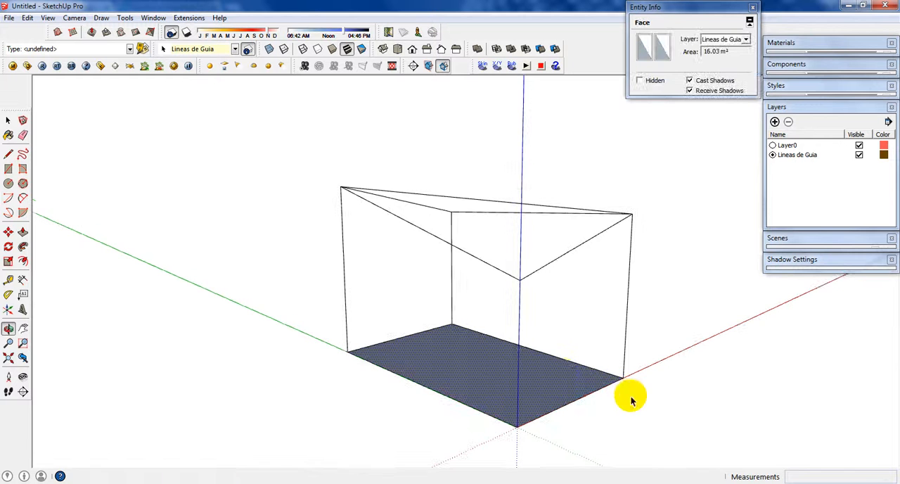
key(m)
click(545, 376)
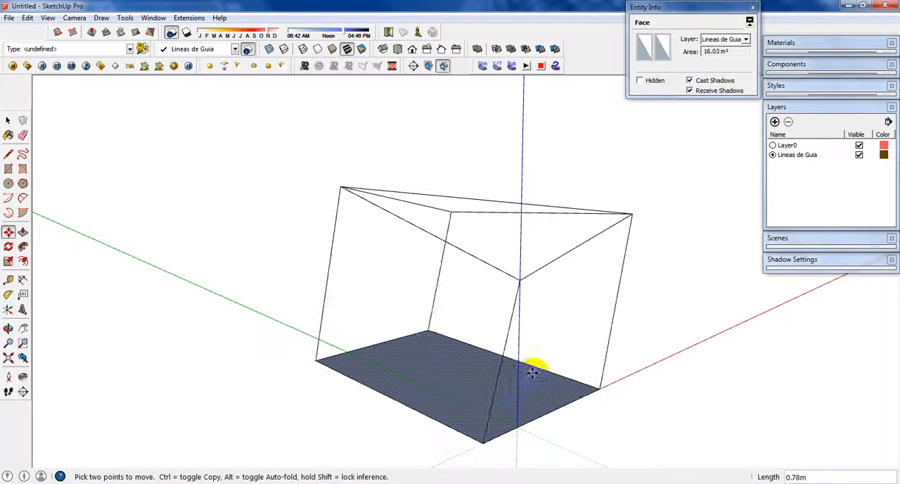
key(Escape)
key(space)
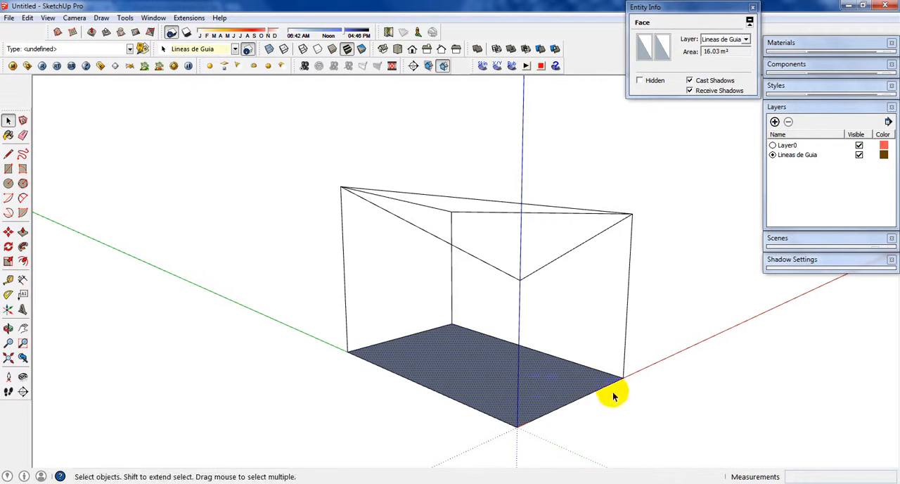
Step: Scale the base face uniformly about its center by about 0.73 so the posts lean outward, and clear the selection
click(520, 271)
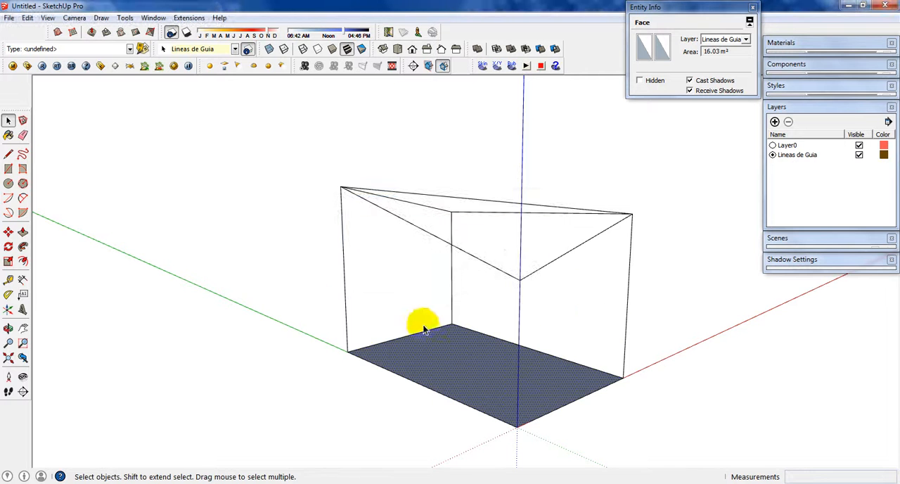
middle_drag(592, 373, 566, 376)
key(s)
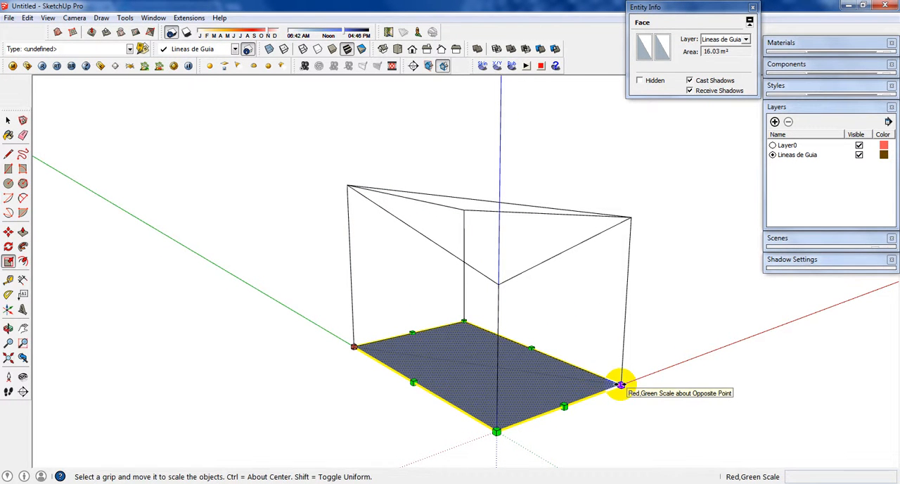
drag(620, 384, 584, 375)
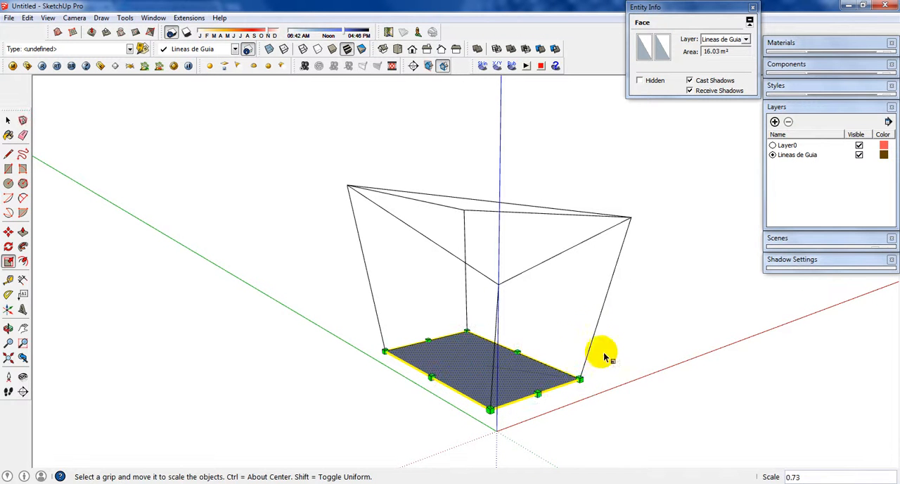
middle_drag(603, 356, 690, 425)
scroll(636, 398, down, 2)
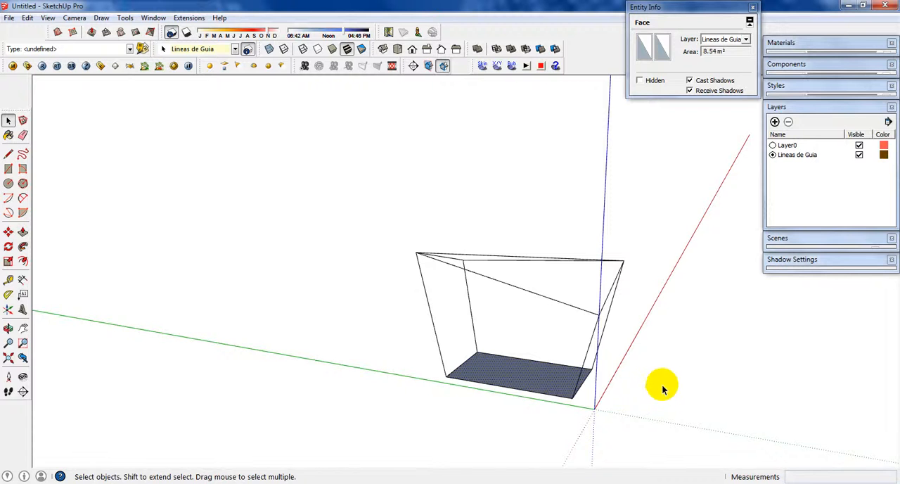
middle_drag(663, 385, 738, 379)
click(737, 378)
scroll(563, 311, up, 2)
middle_drag(563, 311, 394, 240)
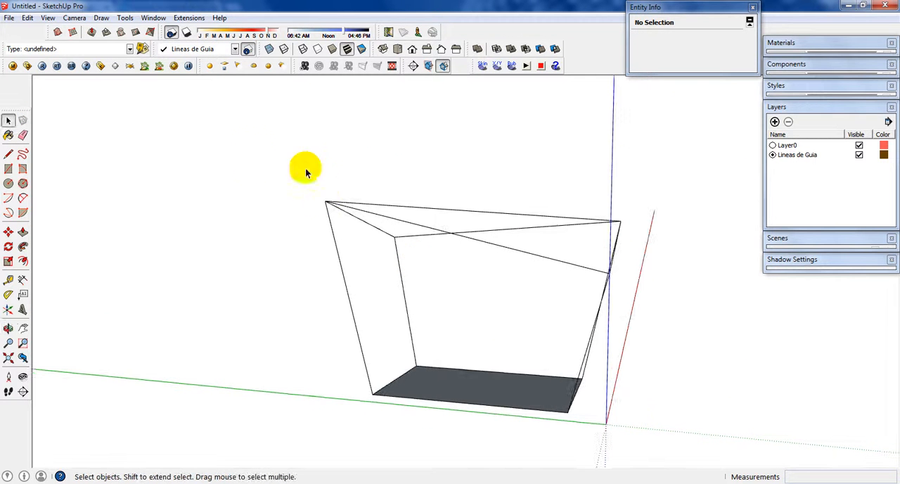
drag(251, 157, 658, 430)
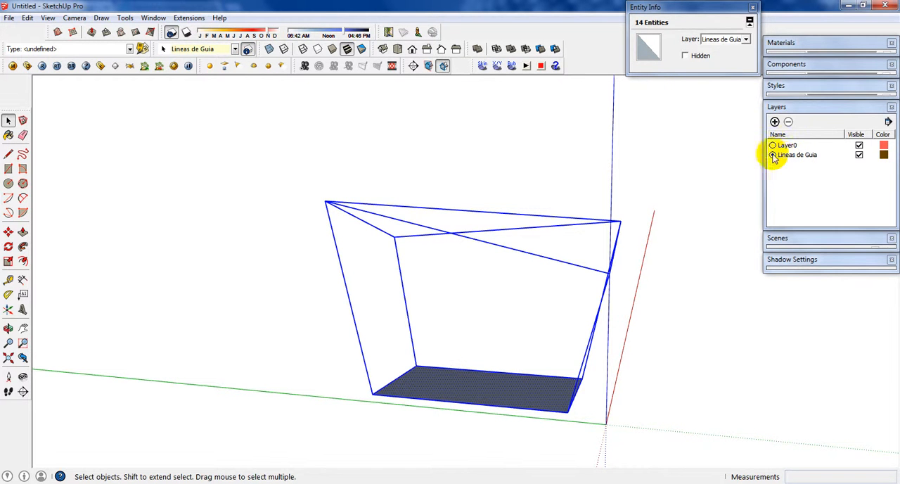
click(746, 181)
key(o)
drag(754, 151, 772, 161)
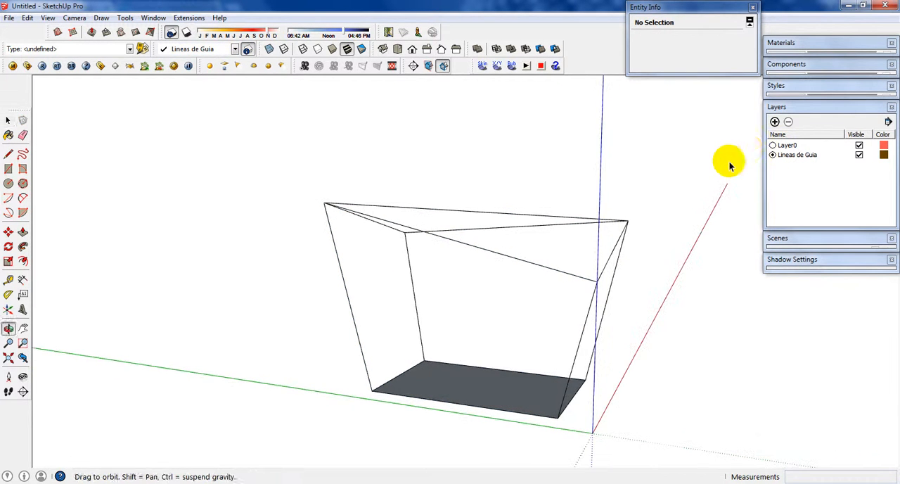
key(space)
Step: Add a layer named Modelado and make it the active layer
click(776, 123)
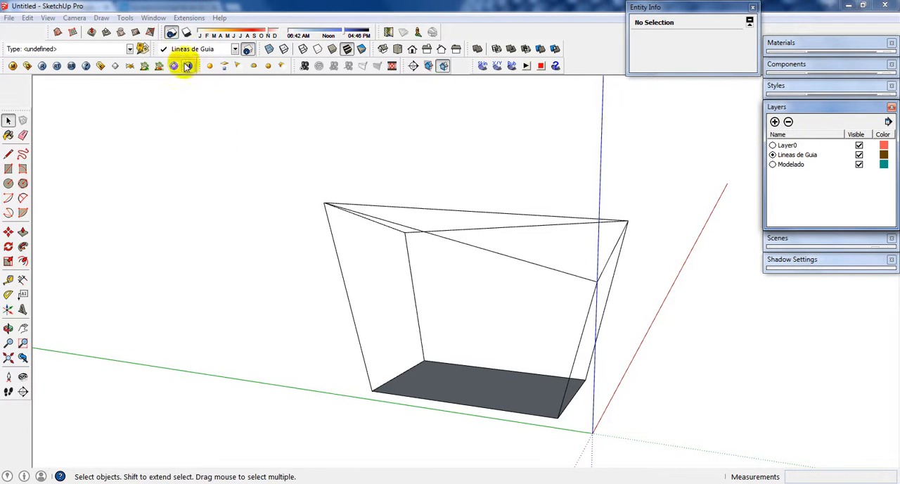
click(235, 50)
click(182, 77)
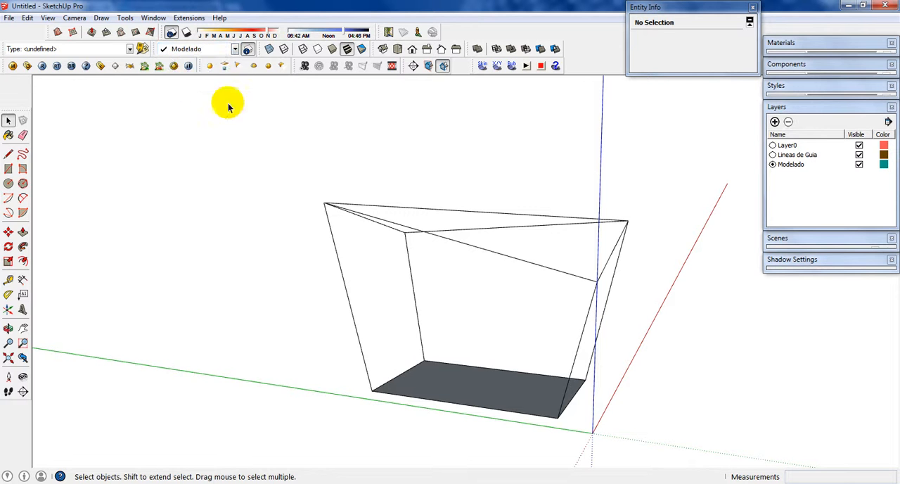
Step: Draw a 0.1 by 0.1 m square on the ground with one corner at the origin, outside the base
mouse_move(493, 375)
middle_down()
mouse_move(484, 401)
mouse_move(495, 404)
mouse_move(598, 372)
mouse_move(476, 361)
mouse_move(538, 350)
mouse_move(458, 404)
mouse_move(432, 382)
mouse_move(402, 405)
mouse_move(442, 406)
middle_up()
key(r)
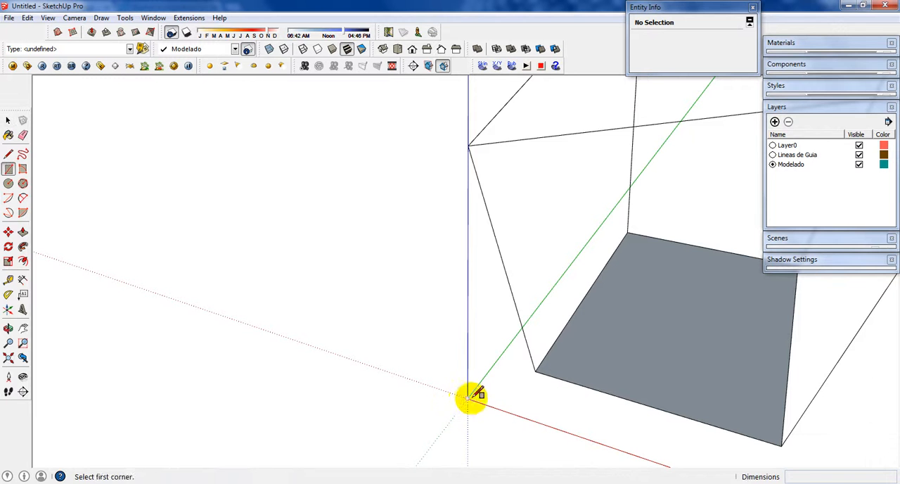
click(468, 399)
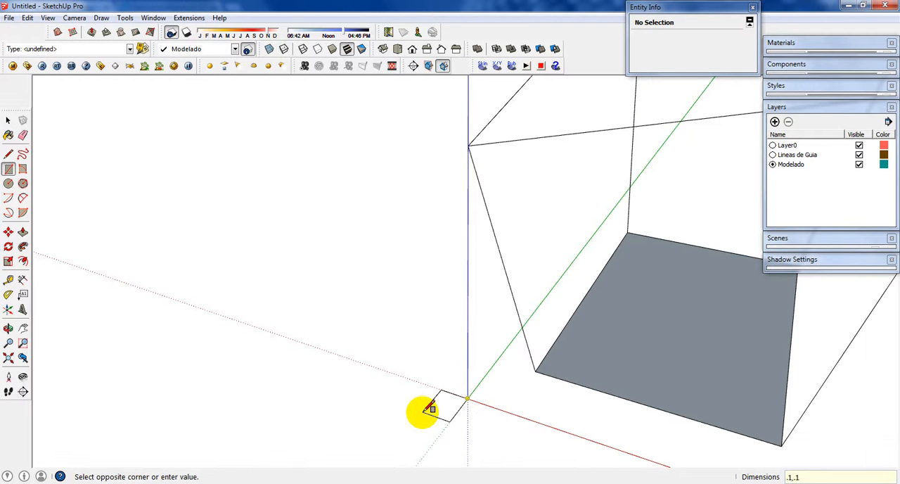
key(space)
Step: Extrude the small square at the origin upward into a vertical post with Push/Pull
scroll(465, 403, up, 2)
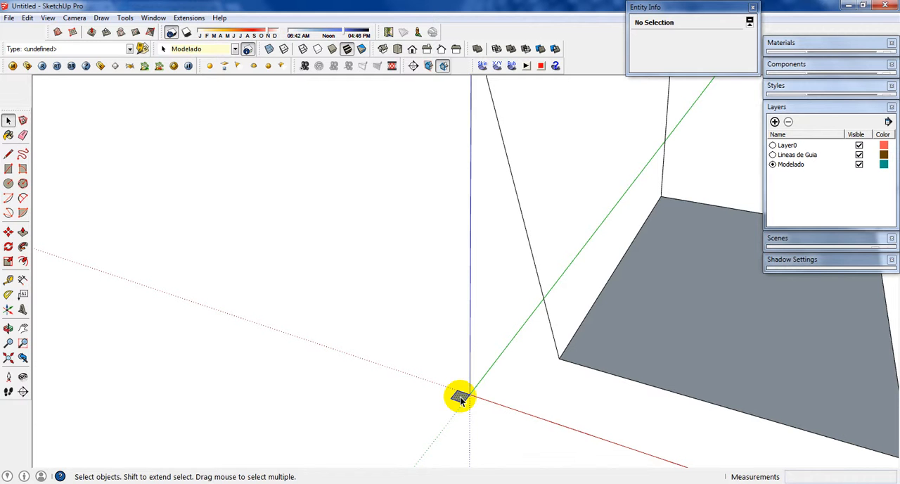
click(461, 400)
key(p)
drag(450, 386, 445, 346)
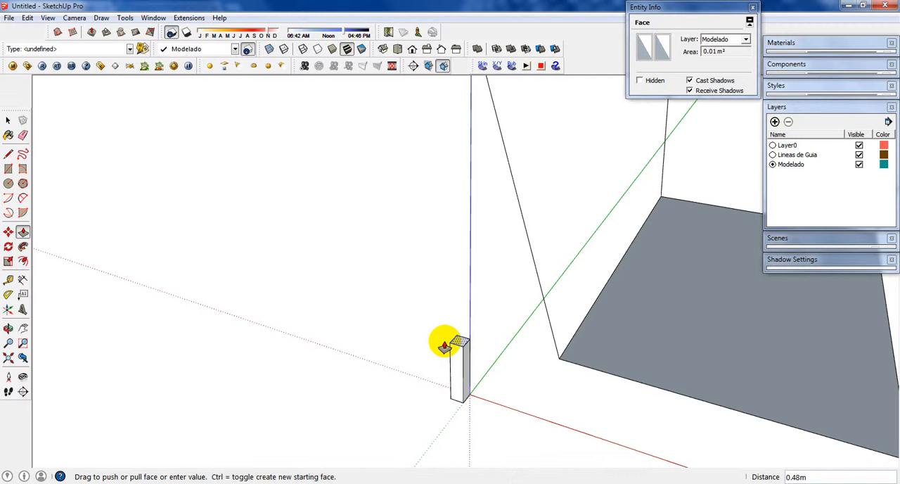
key(Return)
key(space)
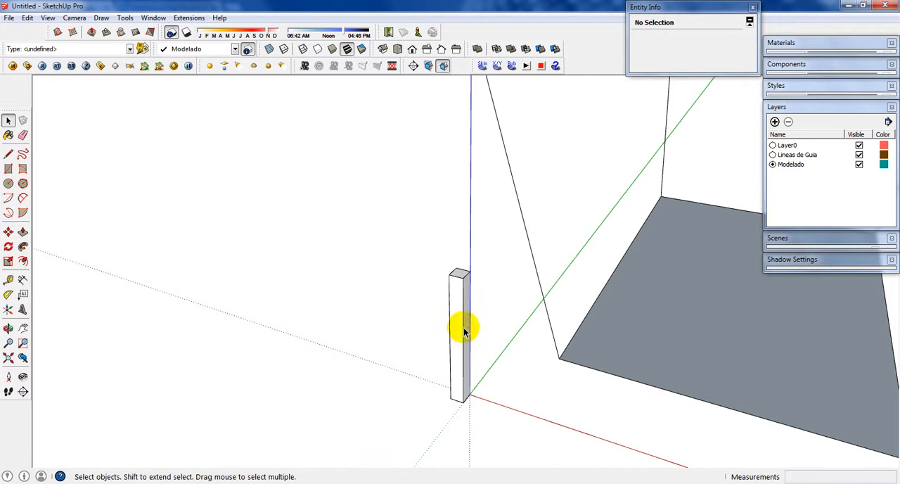
Step: Make the whole post a component named Columna with the description "Columna 10x10"
triple_click(463, 328)
middle_drag(463, 325, 357, 328)
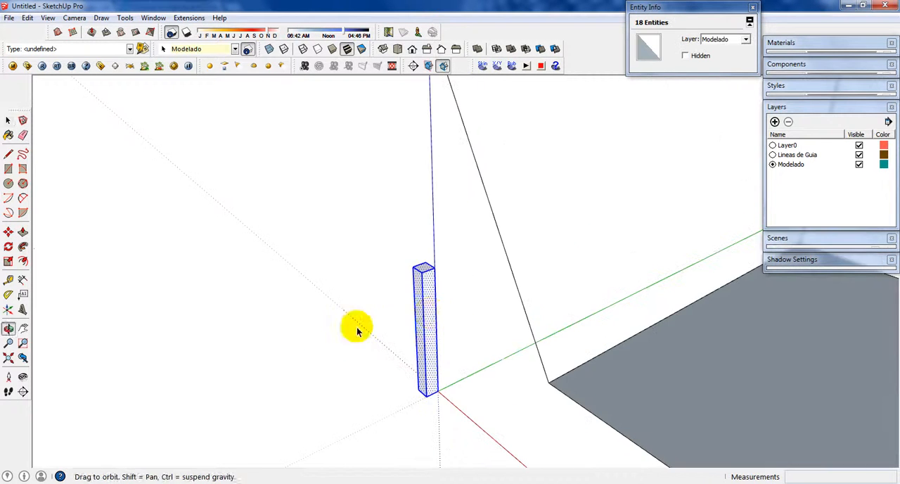
right_click(432, 318)
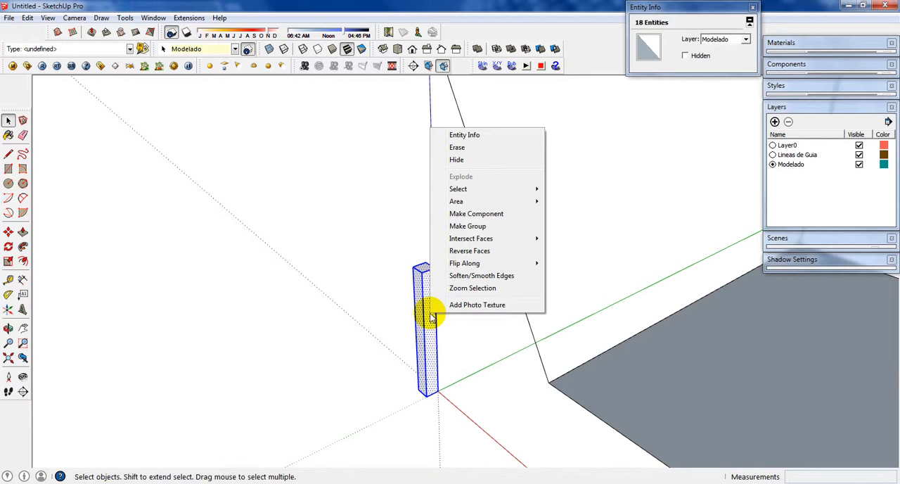
click(481, 218)
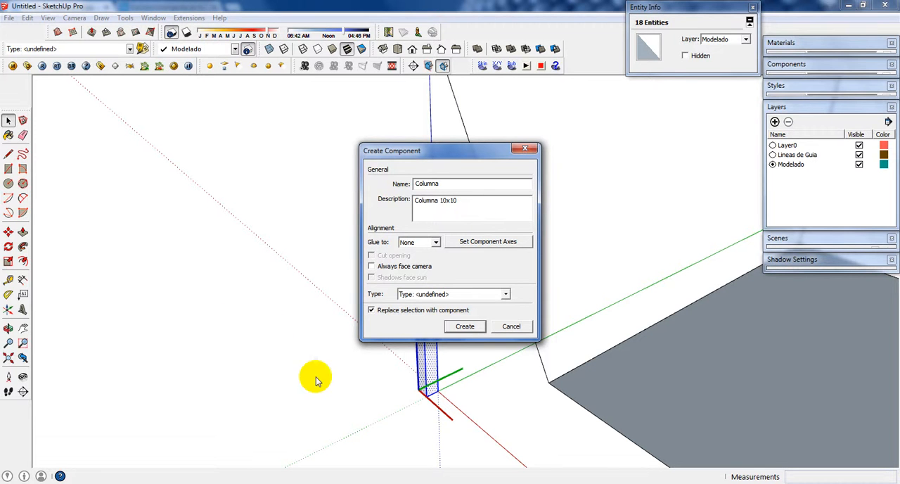
click(465, 326)
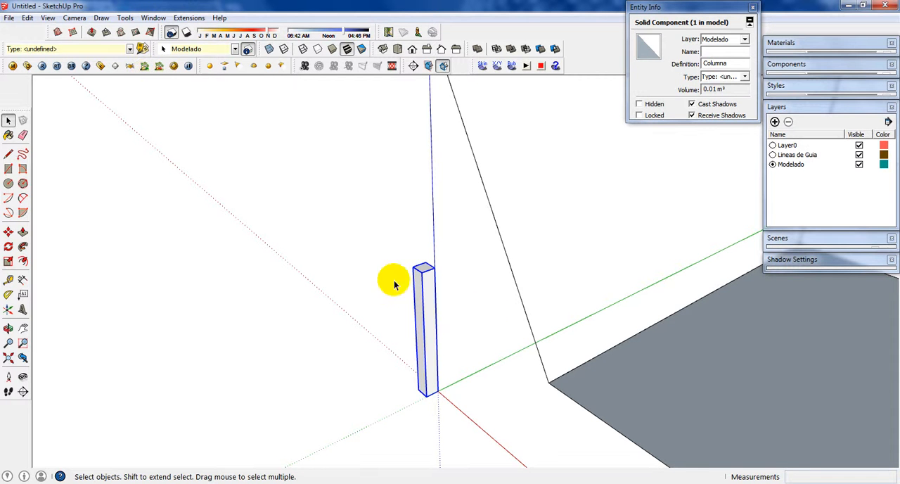
Step: Display the model with back edges to see the hidden edges at the column's base
middle_drag(394, 284, 498, 352)
scroll(520, 368, up, 5)
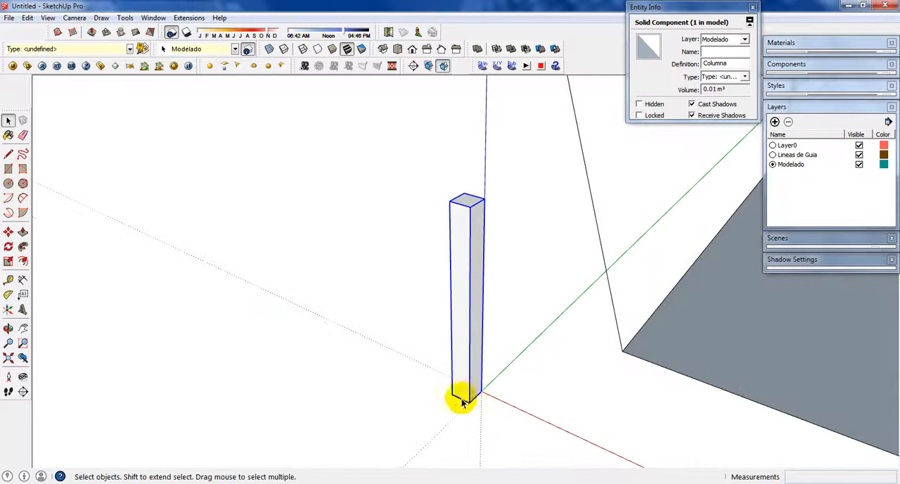
scroll(462, 402, up, 3)
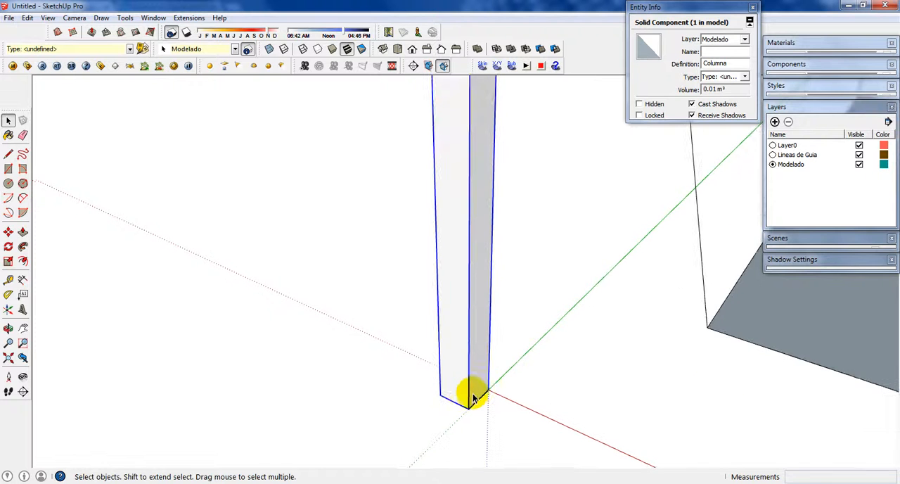
click(284, 49)
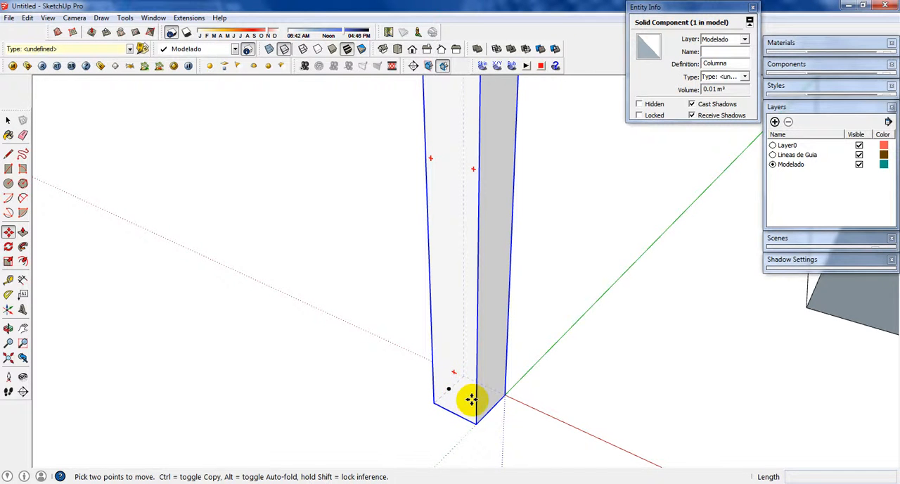
Step: Open the Columna component for editing and draw both diagonals across its bottom face
middle_drag(471, 400, 532, 152)
key(space)
scroll(497, 392, up, 3)
scroll(521, 239, up, 3)
mouse_move(558, 267)
middle_down()
mouse_move(566, 256)
mouse_move(574, 275)
middle_up()
key(l)
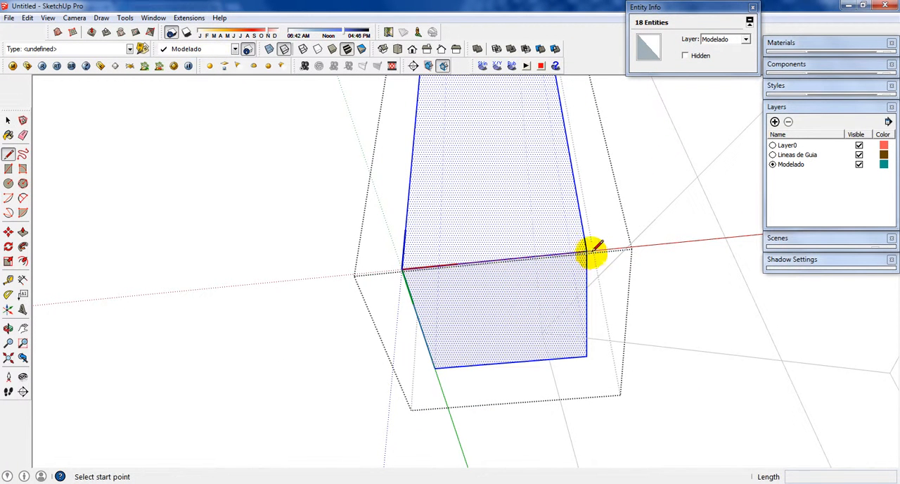
click(586, 252)
click(436, 367)
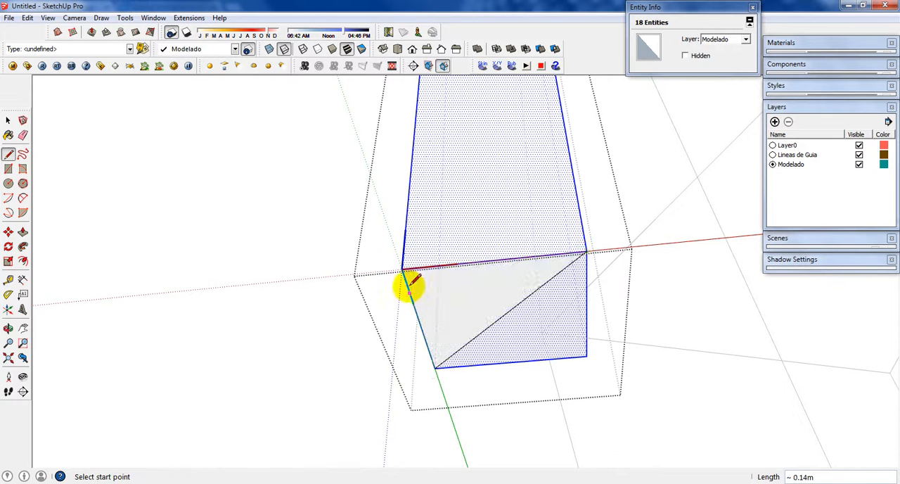
click(586, 356)
key(r)
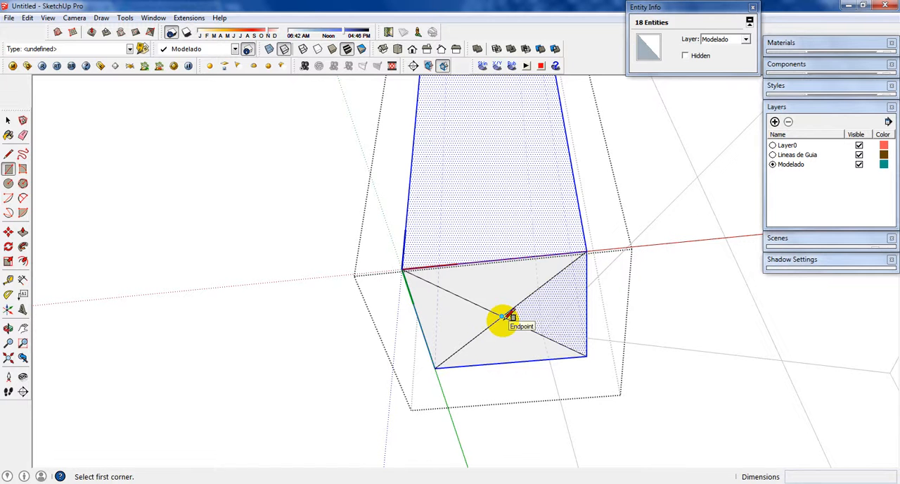
Step: Divide the two half-diagonals ending at the back-edge corners of the column's bottom face into 2 equal segments each
key(space)
click(488, 313)
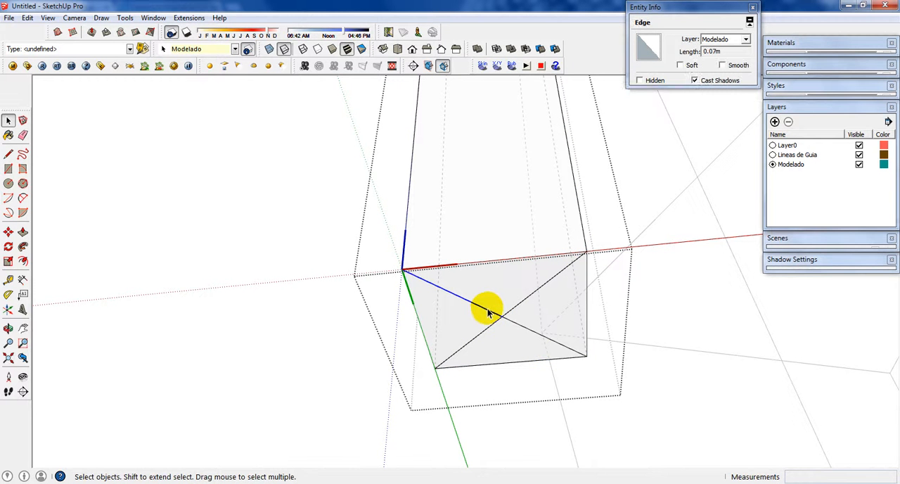
right_click(488, 313)
click(514, 386)
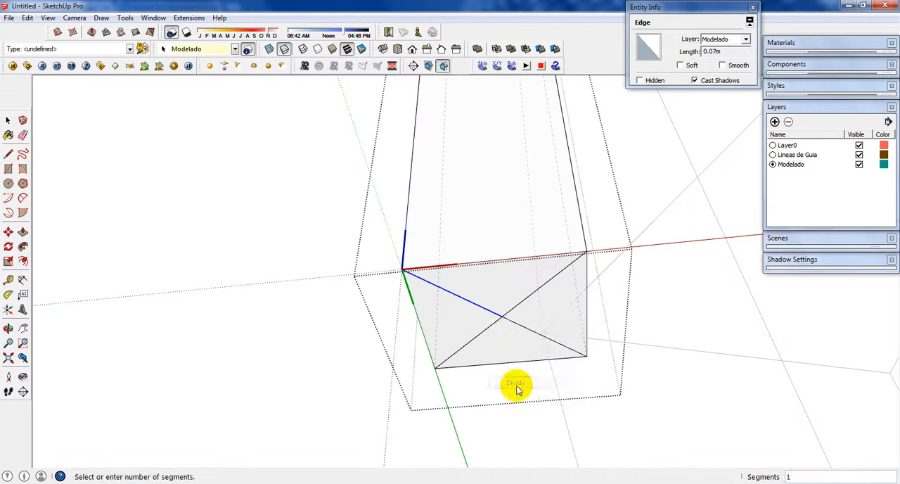
click(458, 309)
right_click(516, 307)
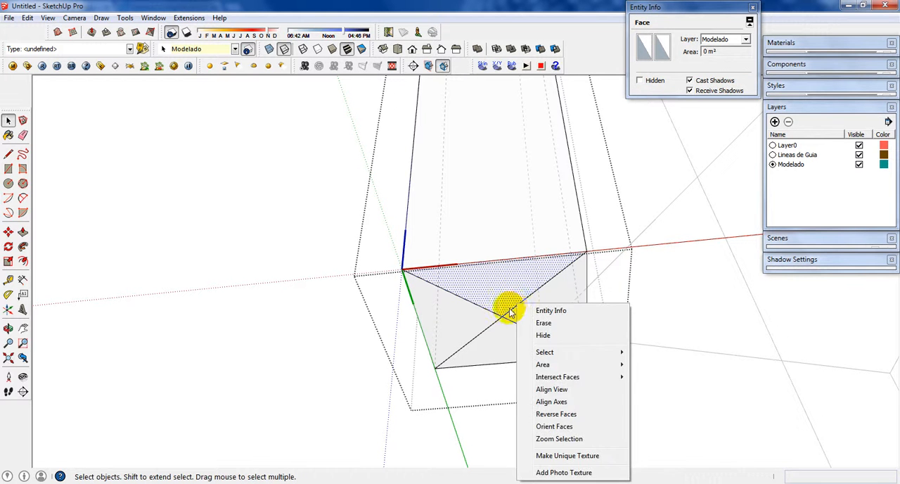
key(Escape)
click(516, 308)
right_click(517, 307)
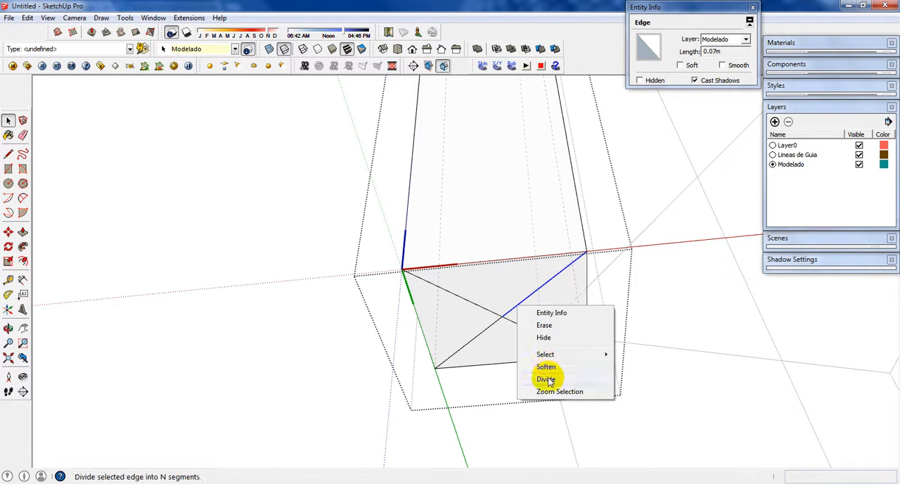
click(545, 379)
text(2)
key(Return)
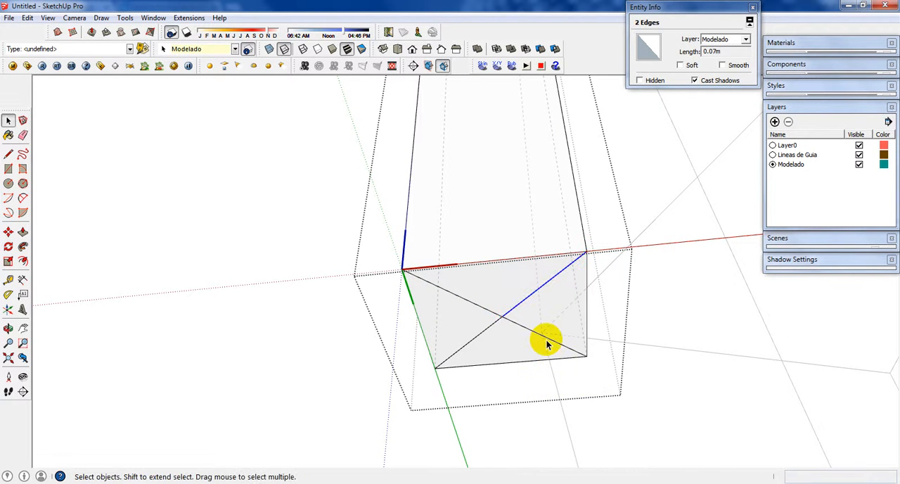
Step: Divide the remaining two half-diagonals on the column's bottom face into 2 equal segments each
right_click(550, 342)
click(583, 411)
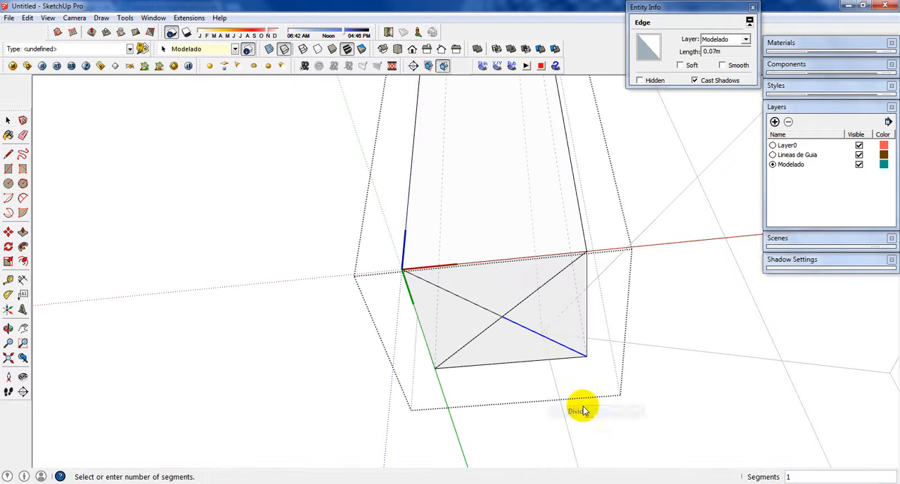
key(Return)
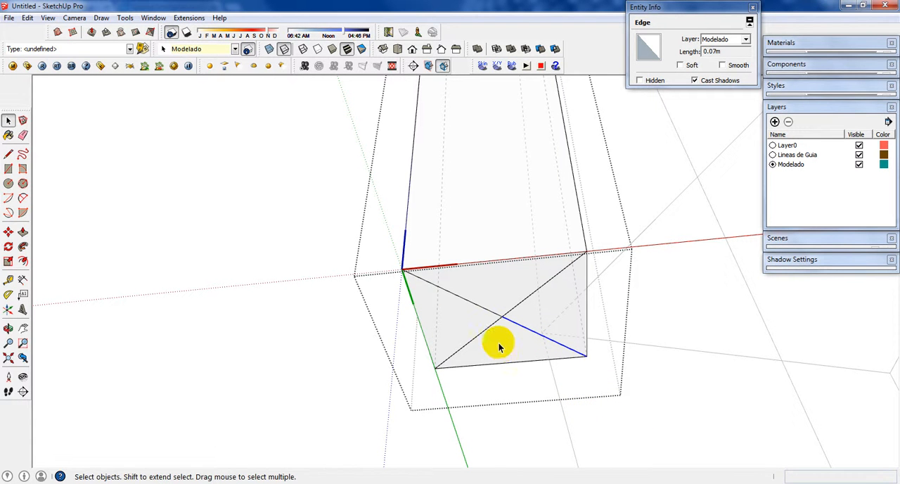
right_click(491, 332)
click(524, 403)
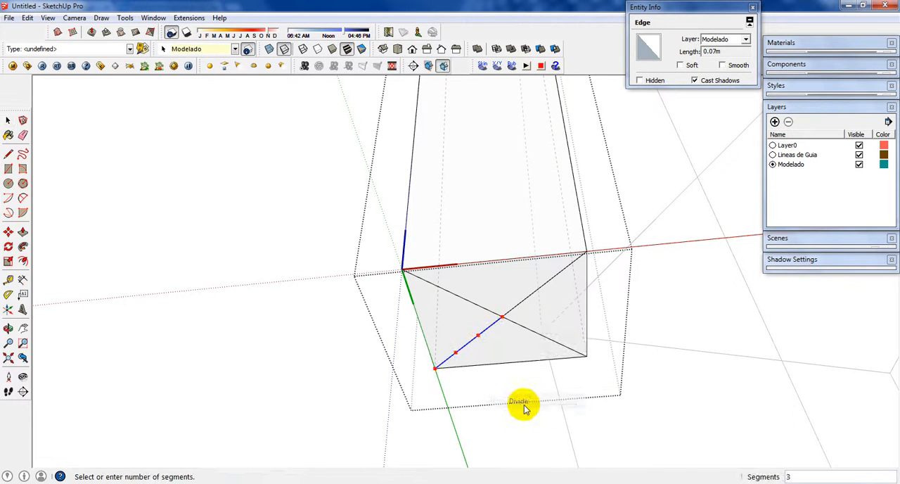
key(Return)
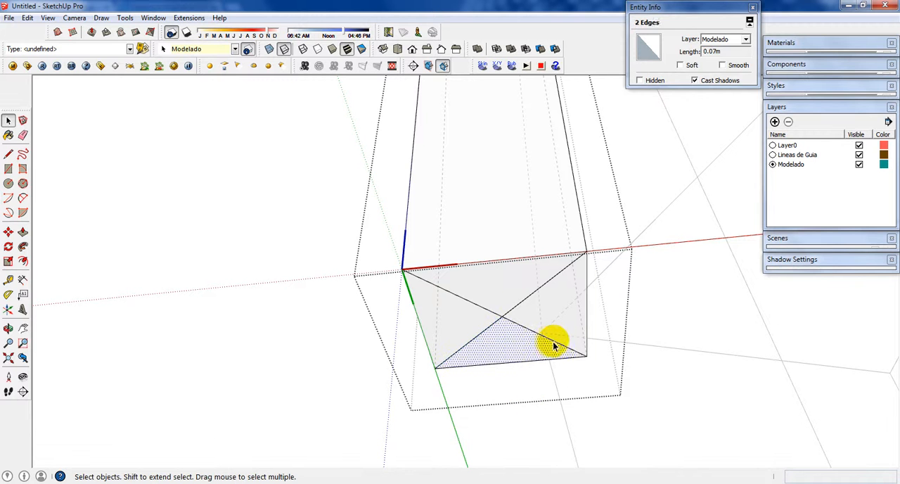
Step: Erase the four outer diagonal segments, keeping a small center cross on the bottom face, and exit the component
click(559, 348)
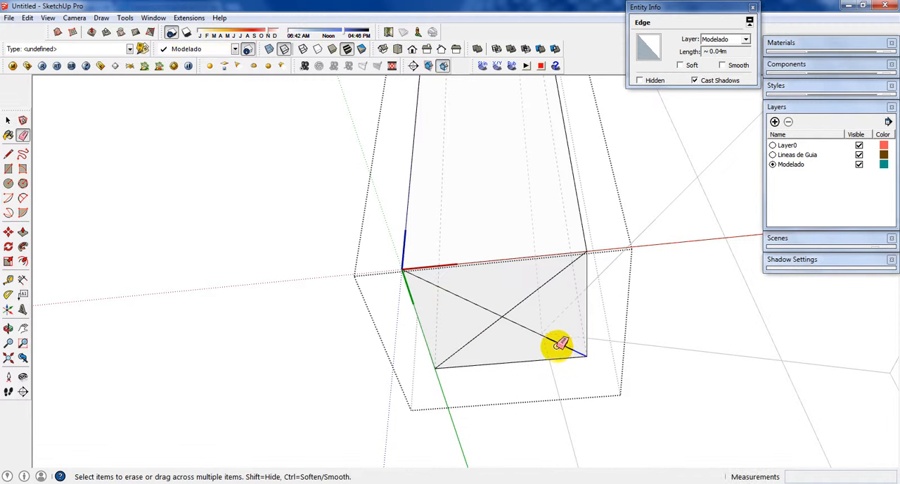
click(537, 279)
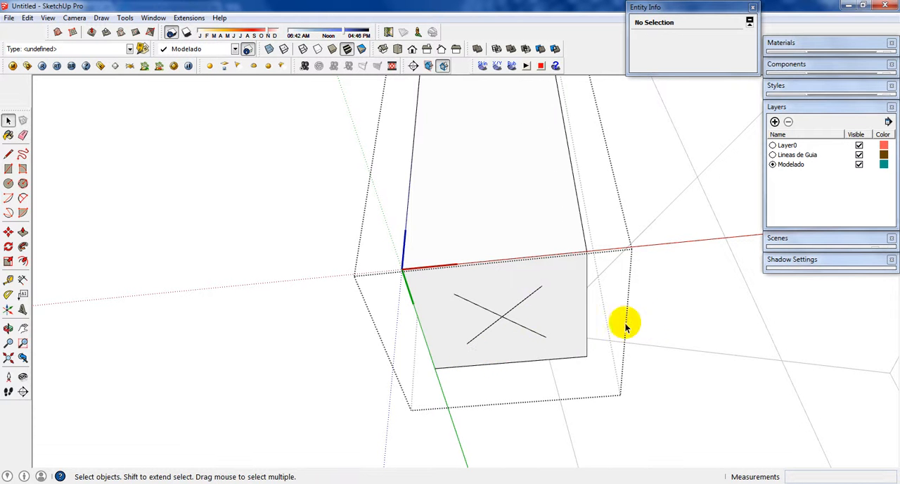
middle_drag(626, 325, 493, 303)
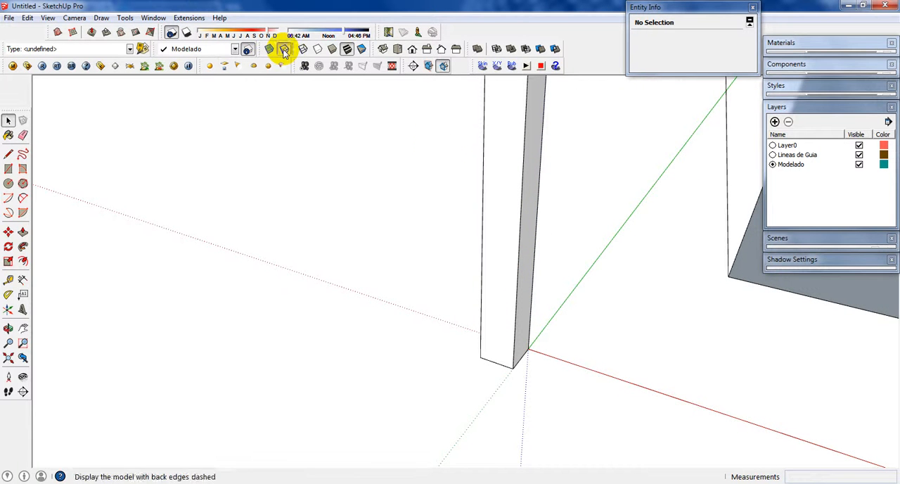
Step: Display back edges again and move the column about 0.88 m from its base's center cross to the nearest corner of the base face
click(284, 50)
scroll(502, 321, up, 3)
key(m)
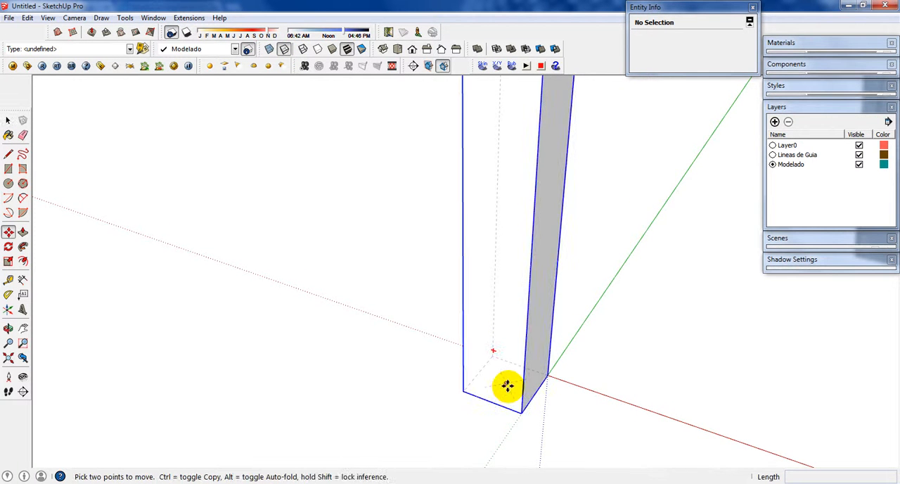
click(509, 384)
middle_drag(596, 291, 321, 394)
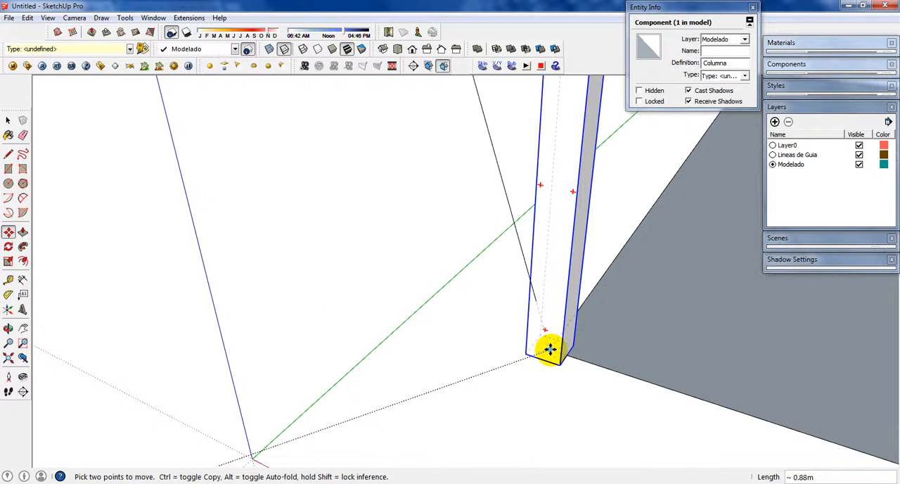
click(545, 350)
scroll(540, 347, down, 5)
scroll(554, 329, up, 4)
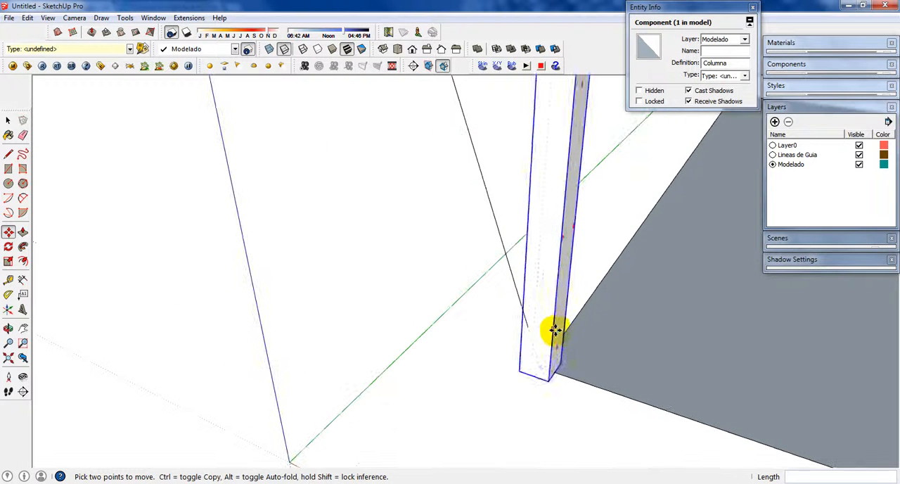
Step: Inside the Columna component, copy the bottom face with its cross 1.00 m up onto the top face and exit the component
key(space)
double_click(560, 321)
scroll(541, 364, up, 1)
scroll(538, 373, up, 1)
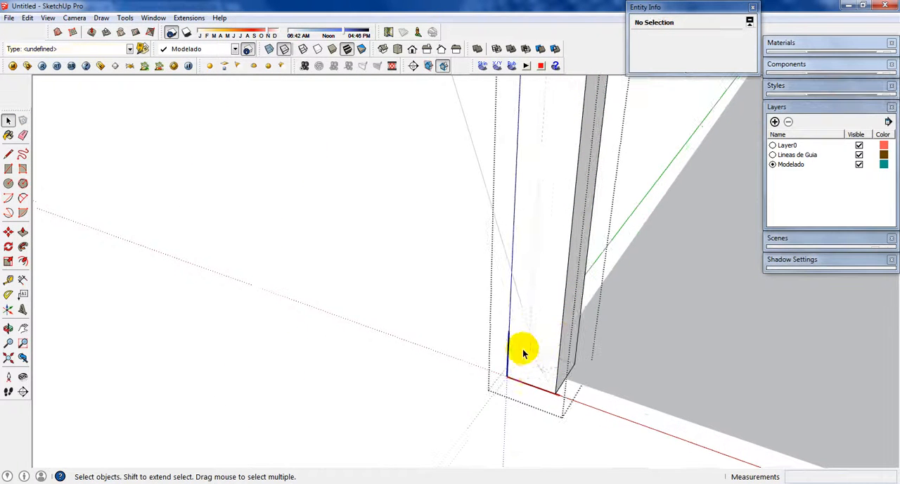
drag(498, 331, 695, 475)
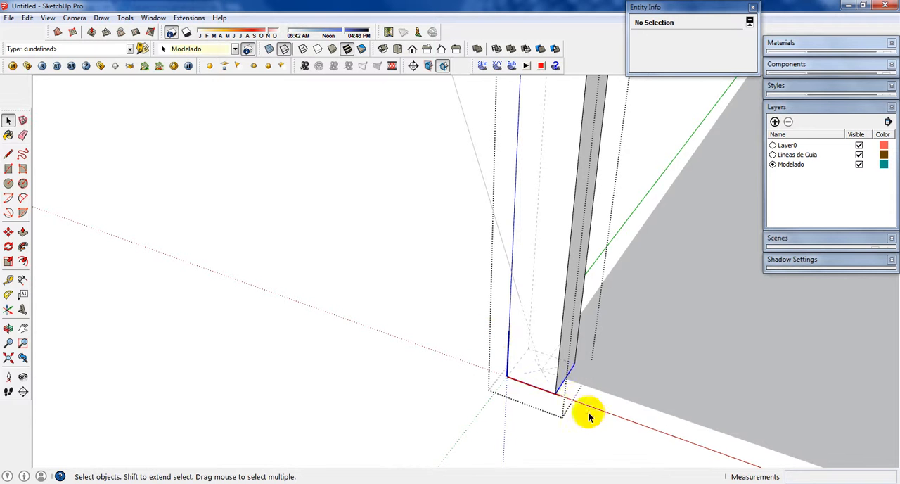
click(555, 394)
middle_drag(531, 362, 528, 415)
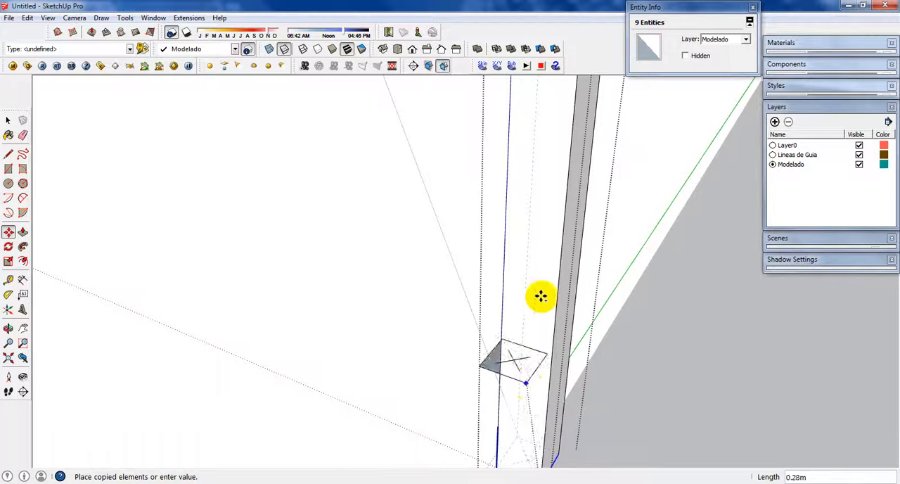
scroll(542, 290, down, 2)
middle_drag(542, 286, 507, 371)
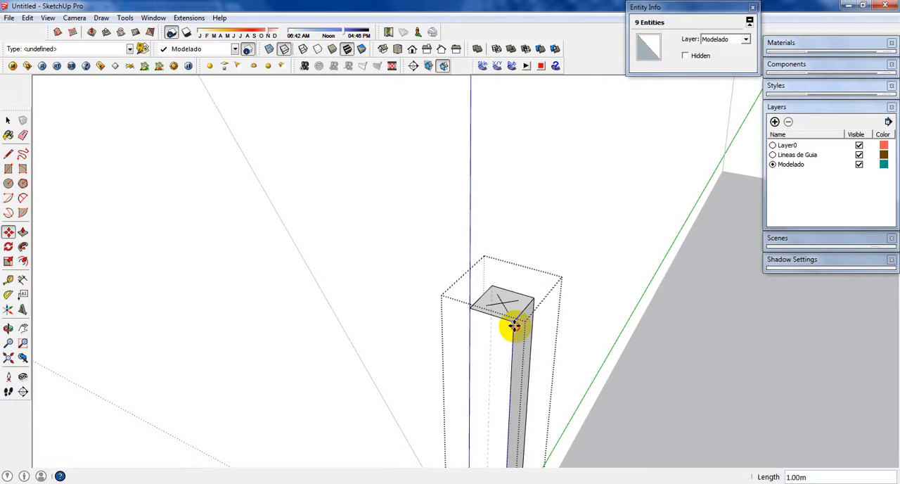
click(515, 326)
key(space)
click(548, 240)
scroll(544, 285, down, 4)
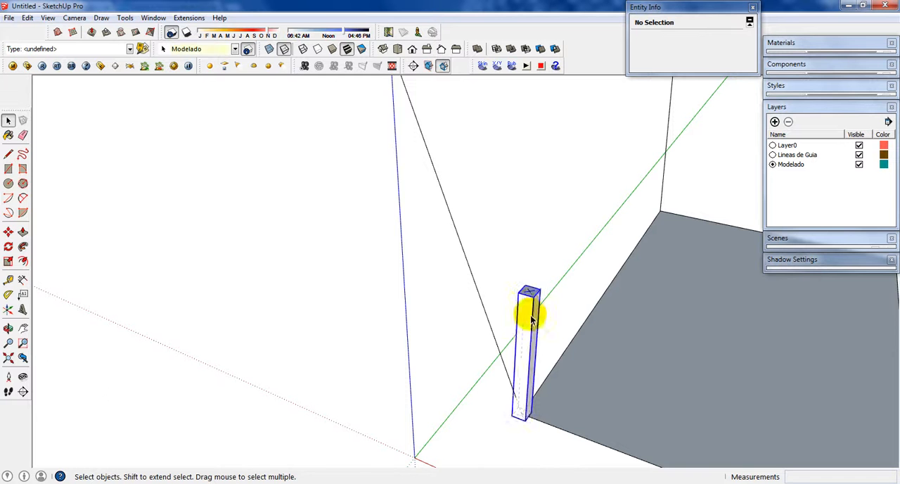
Step: Rotate the column about 9.7° around the green axis direction at its bottom cross center, leaning it toward the outward-leaning guide line
click(531, 319)
middle_drag(531, 319, 558, 298)
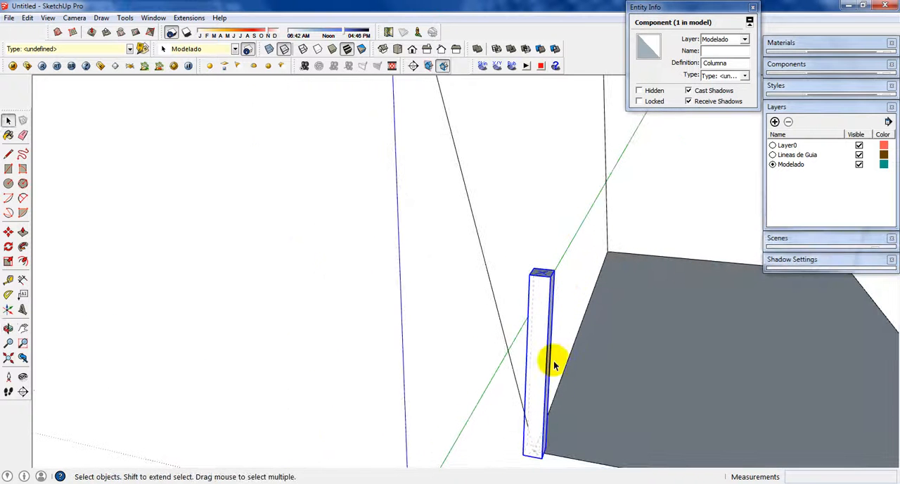
middle_drag(555, 365, 577, 393)
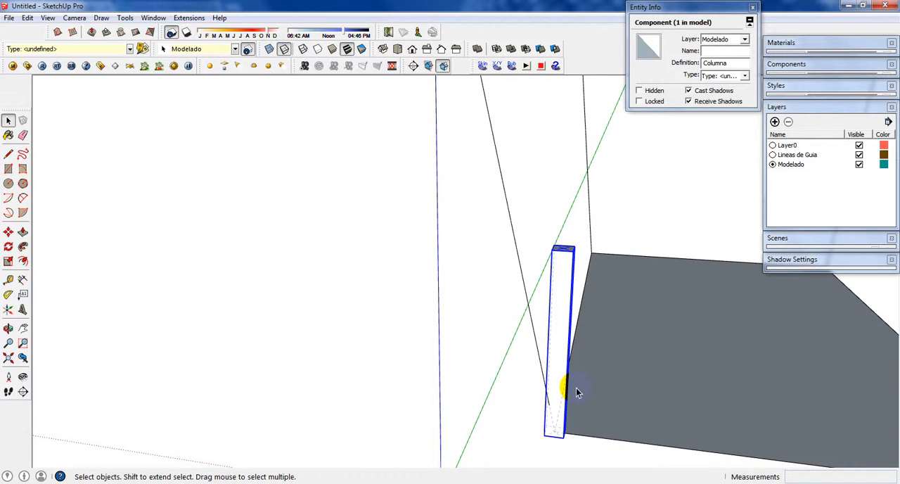
key(q)
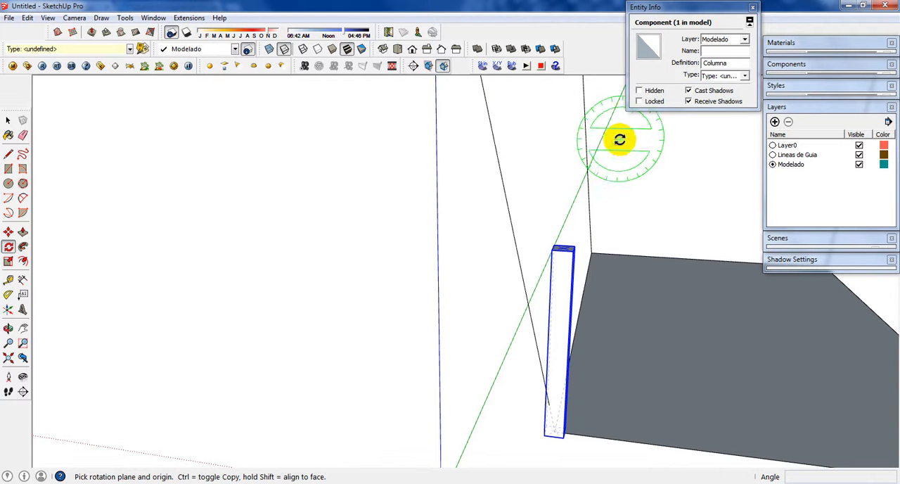
mouse_move(620, 139)
middle_down()
mouse_move(424, 139)
mouse_move(636, 121)
mouse_move(624, 134)
middle_up()
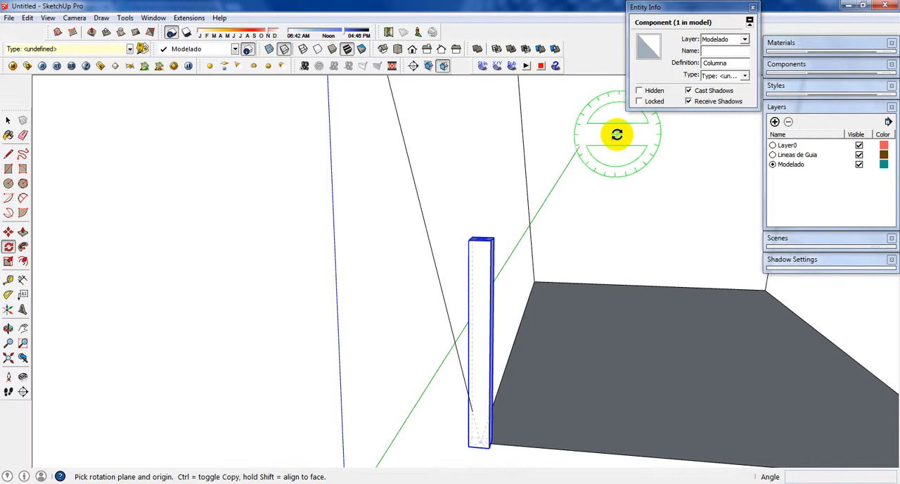
scroll(476, 441, up, 5)
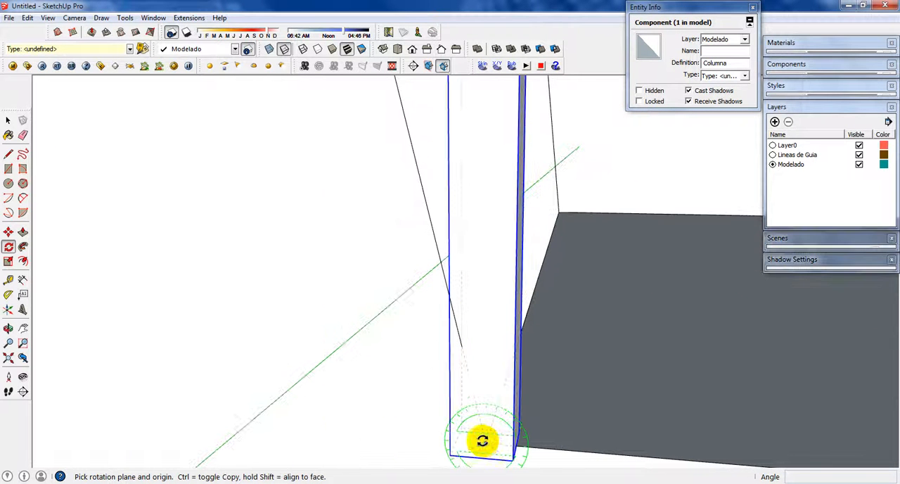
scroll(482, 376, down, 3)
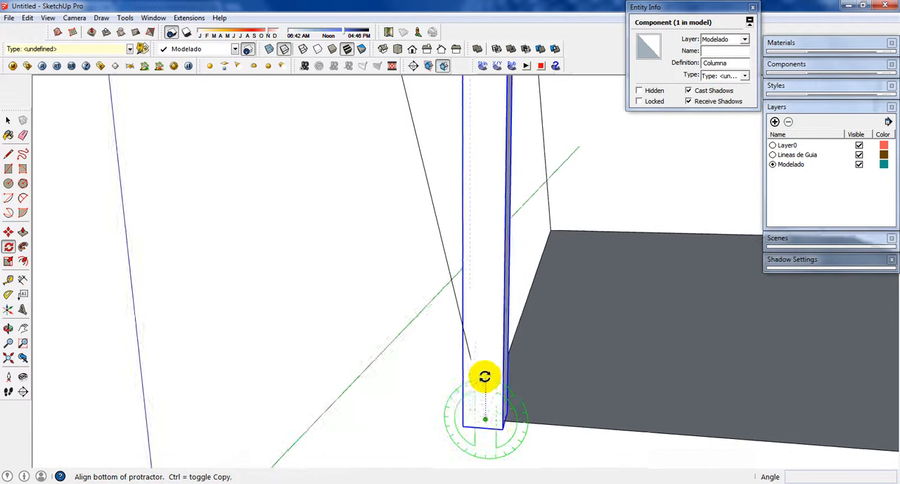
mouse_move(498, 156)
middle_down()
mouse_move(507, 249)
mouse_move(496, 154)
middle_up()
scroll(493, 147, up, 2)
click(485, 145)
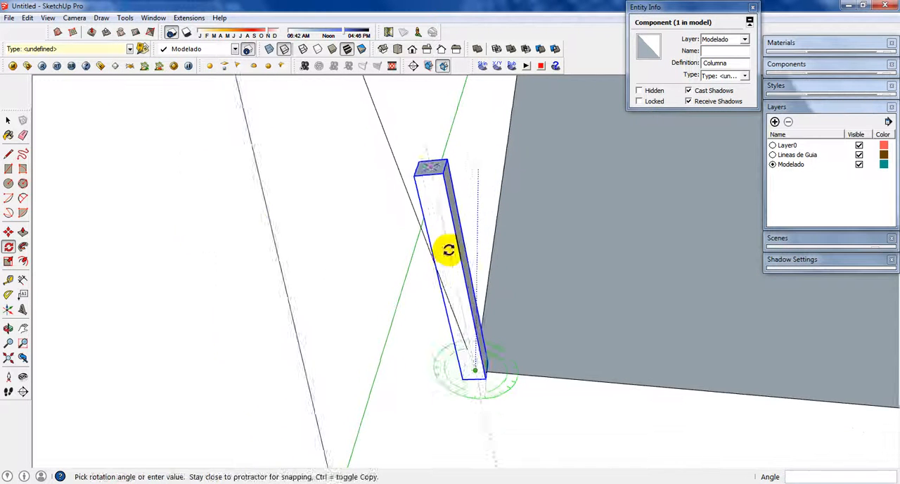
middle_drag(446, 249, 479, 329)
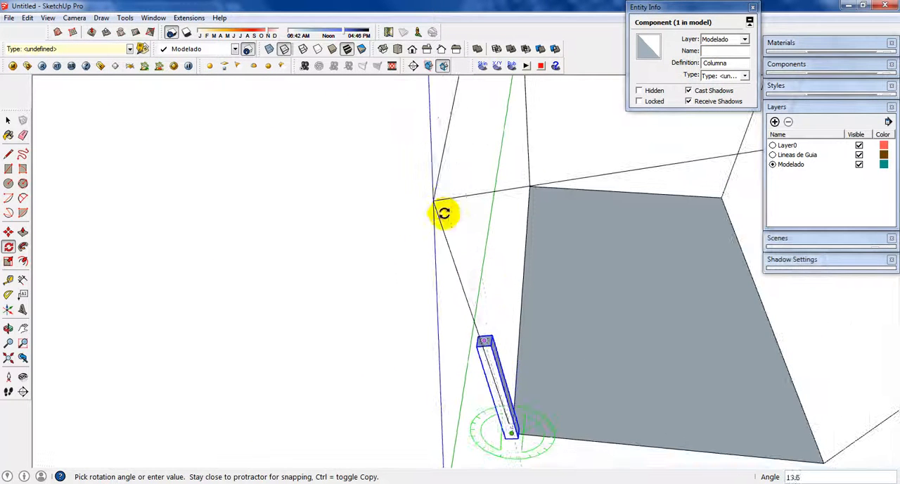
key(Escape)
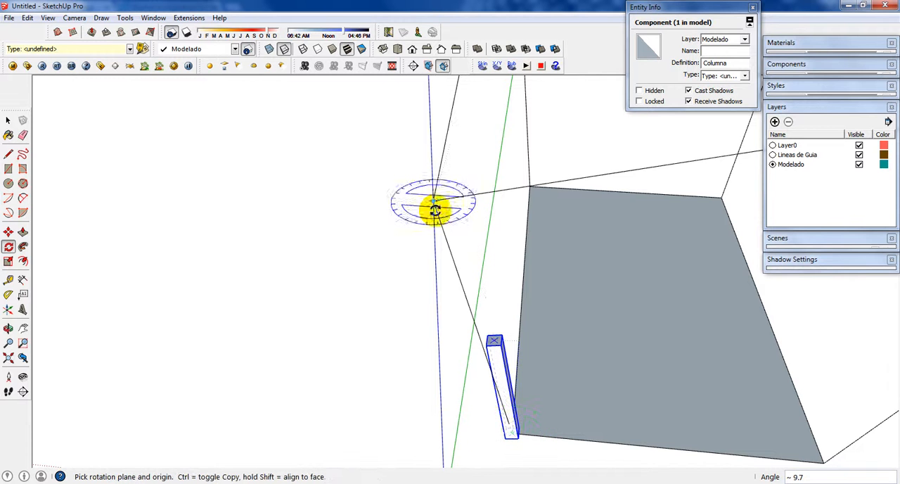
Step: Rotate the column around the red axis direction at its bottom cross center, bringing its top cross toward the leaning guide line
middle_drag(460, 326, 540, 201)
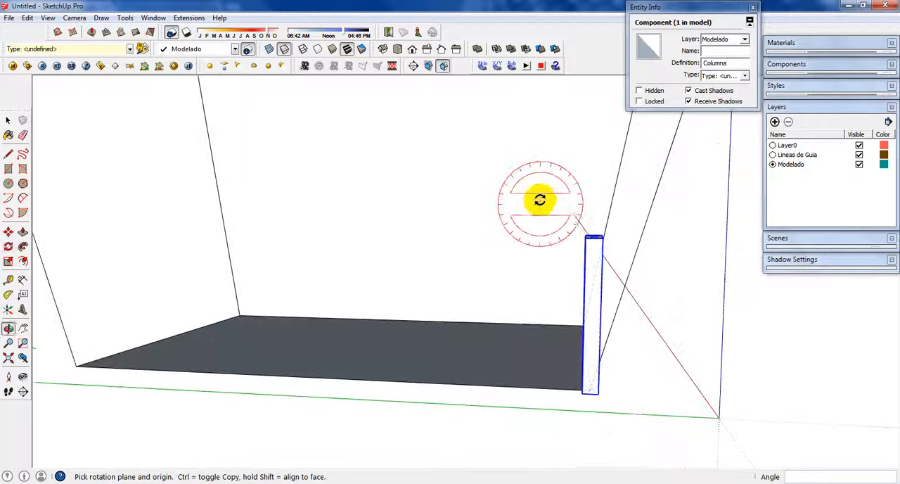
scroll(590, 394, up, 3)
scroll(590, 395, up, 2)
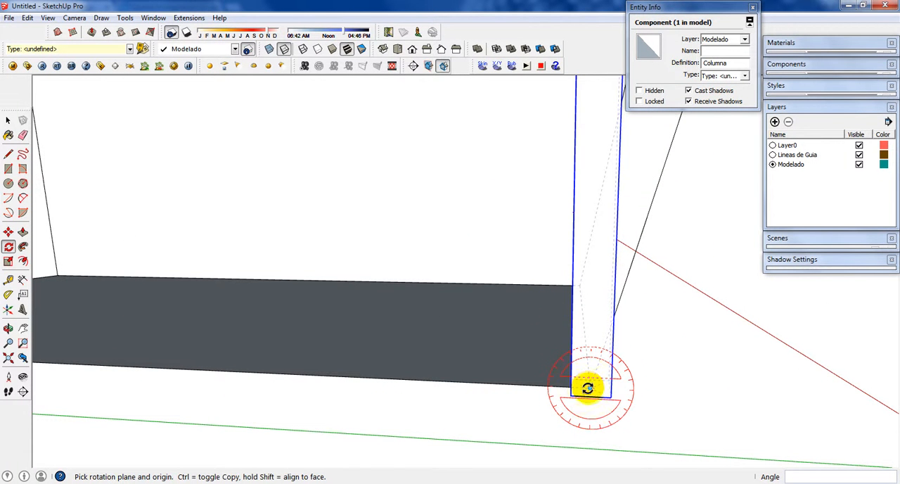
scroll(535, 362, down, 3)
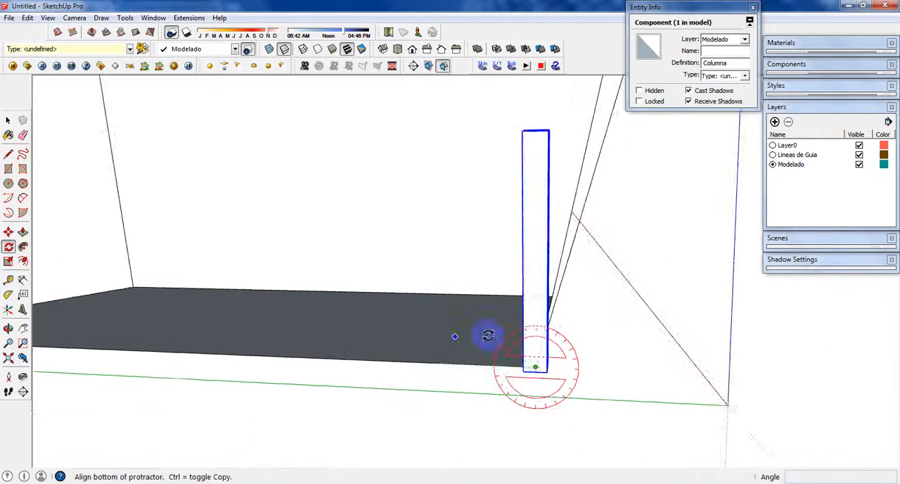
middle_drag(486, 336, 495, 402)
scroll(547, 194, up, 5)
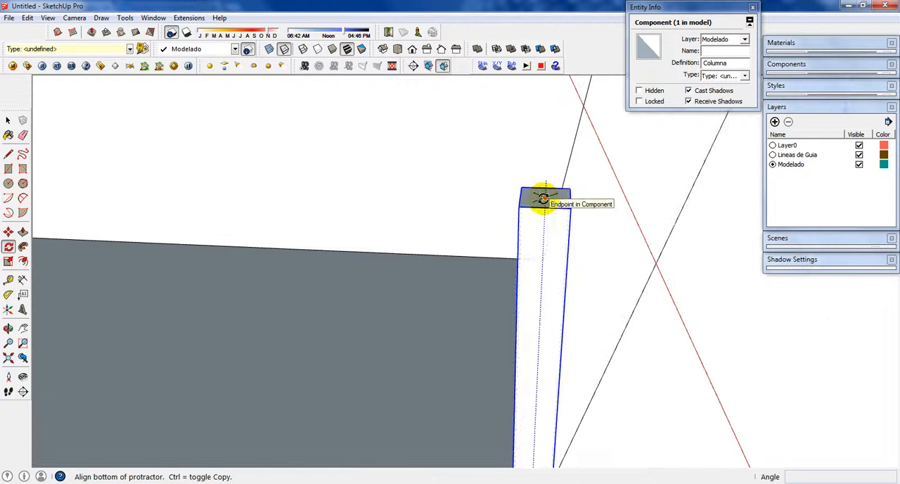
click(544, 198)
scroll(444, 229, down, 5)
middle_drag(502, 179, 500, 283)
click(500, 295)
scroll(410, 364, down, 3)
middle_drag(418, 227, 148, 362)
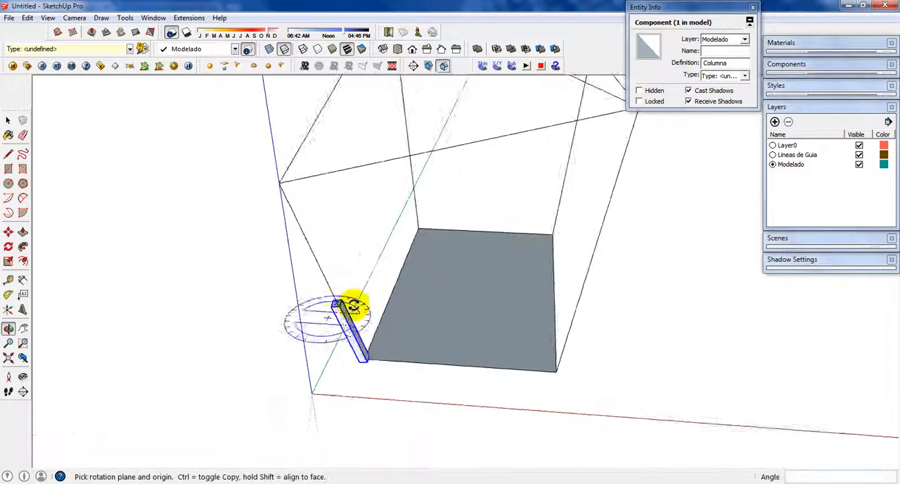
Step: Correct the column's tilt around the green axis direction at its base center, using the top cross and leaning guide line as references
scroll(332, 304, up, 5)
scroll(332, 304, down, 4)
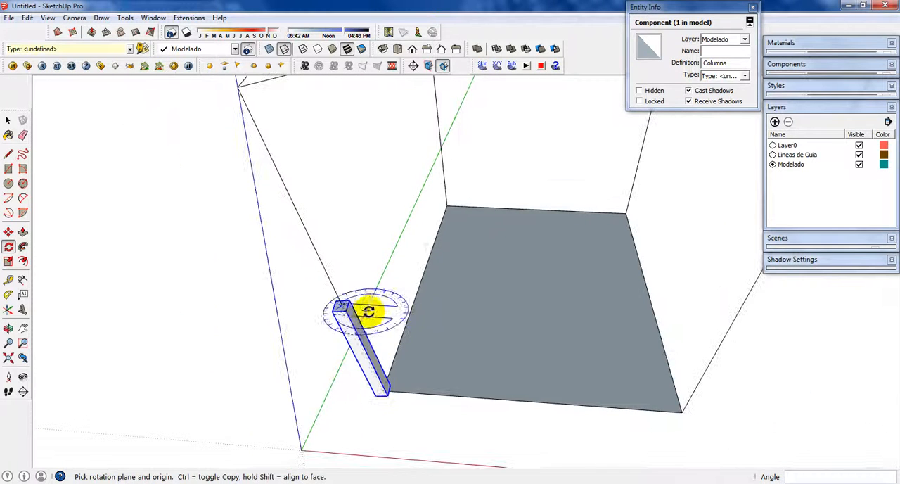
mouse_move(368, 311)
middle_down()
mouse_move(408, 275)
mouse_move(385, 312)
middle_up()
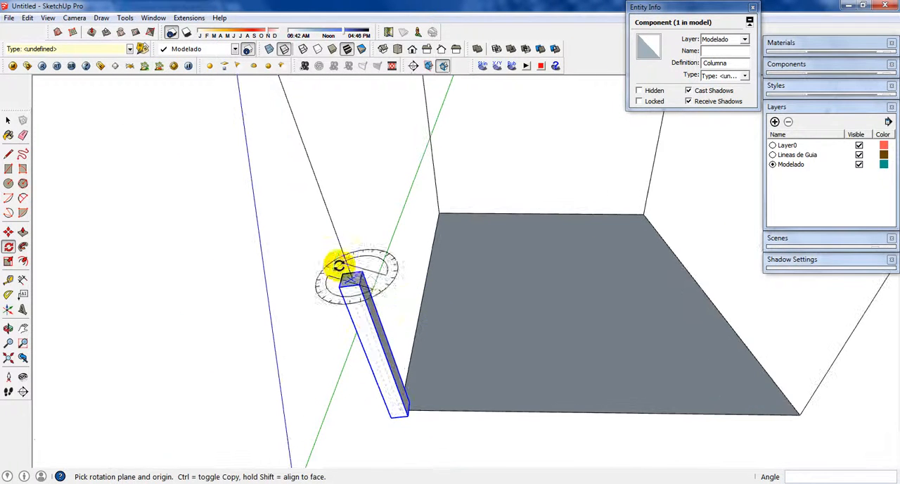
scroll(392, 322, down, 2)
scroll(394, 281, up, 2)
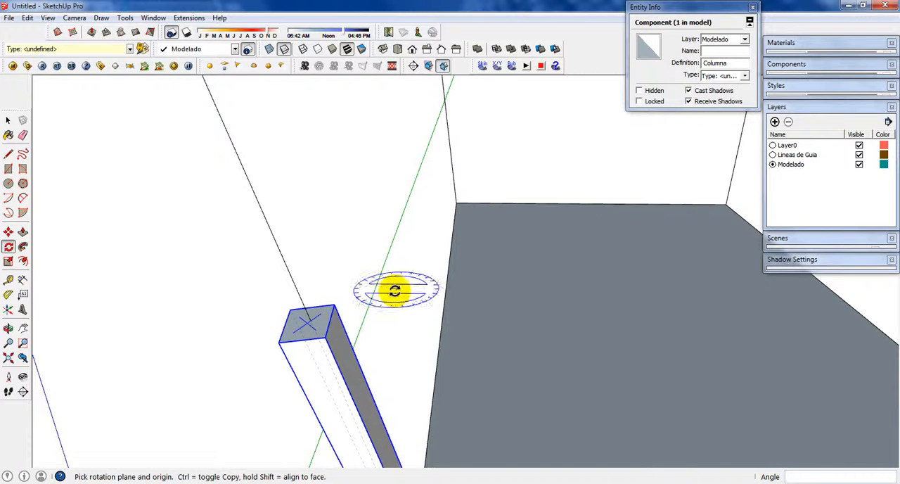
scroll(367, 306, up, 2)
scroll(366, 310, down, 1)
middle_drag(363, 321, 464, 348)
scroll(498, 321, up, 2)
middle_drag(498, 320, 275, 157)
scroll(453, 337, down, 1)
scroll(454, 336, down, 2)
scroll(437, 401, up, 3)
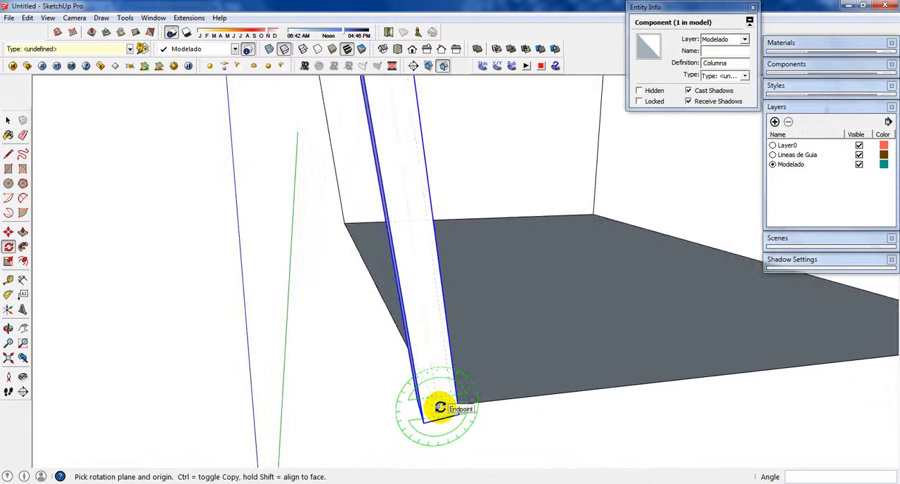
click(439, 407)
scroll(414, 394, down, 1)
scroll(345, 240, down, 2)
scroll(372, 202, up, 3)
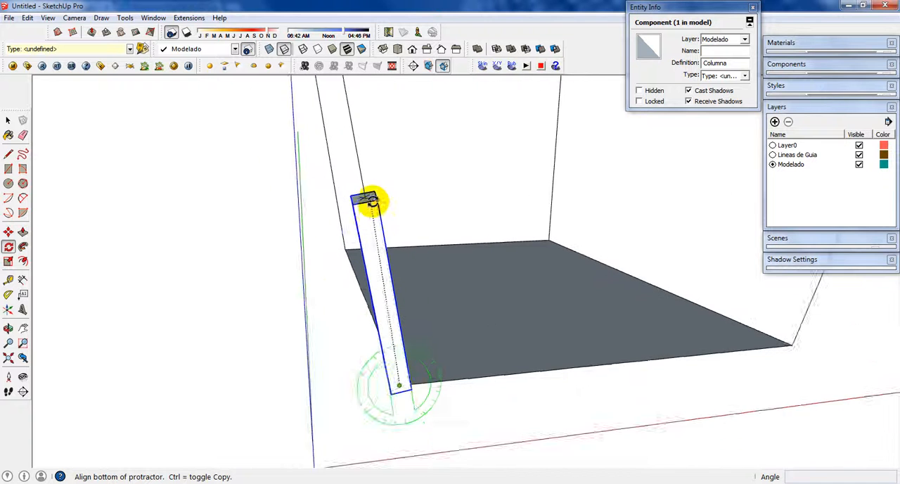
scroll(359, 196, up, 4)
click(360, 181)
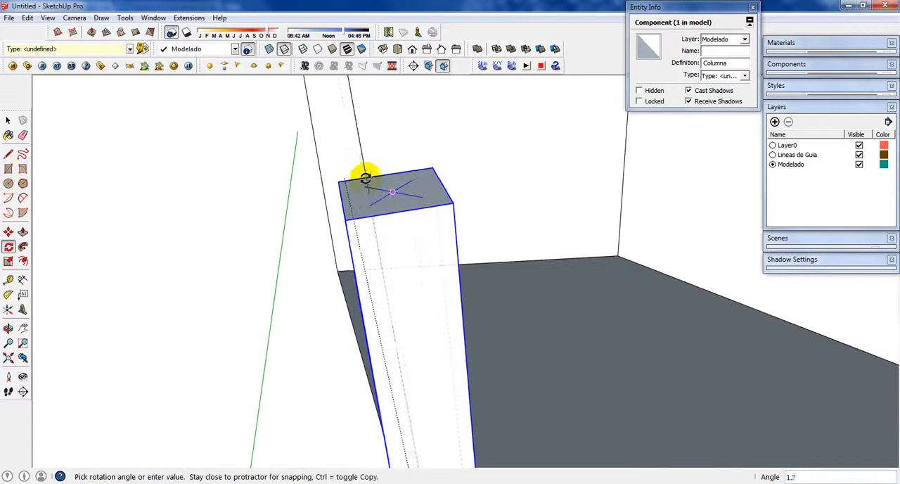
scroll(363, 162, down, 1)
key(space)
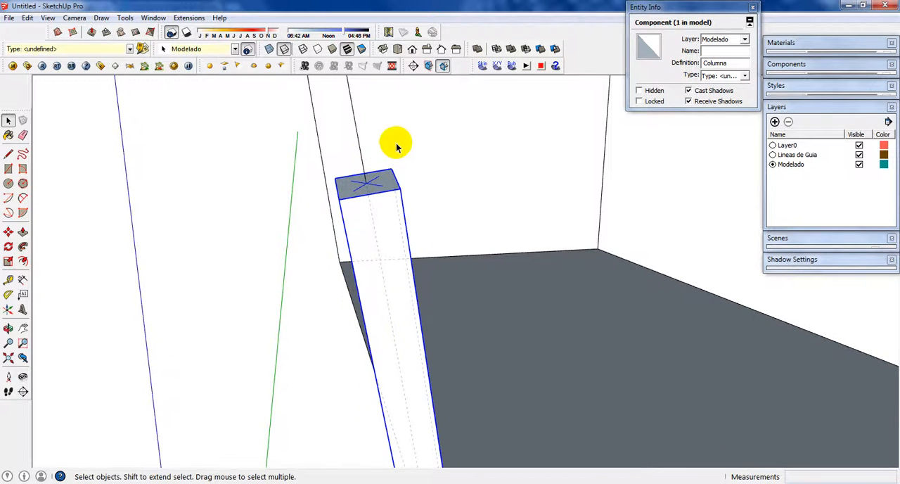
Step: Fine-tune the column's tilt by about 0.4° around the red axis direction at its base, aligning the top cross with the guide line
click(396, 143)
middle_drag(378, 193, 476, 198)
scroll(523, 184, down, 4)
key(q)
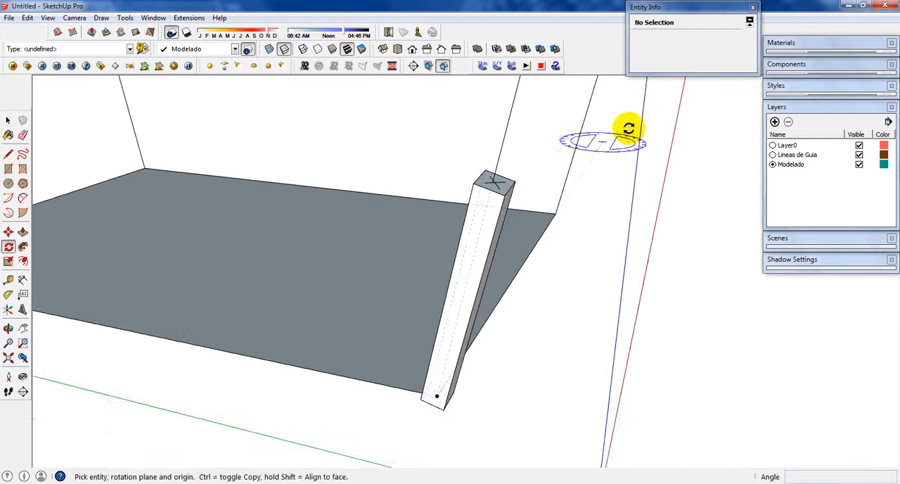
middle_drag(647, 159, 633, 117)
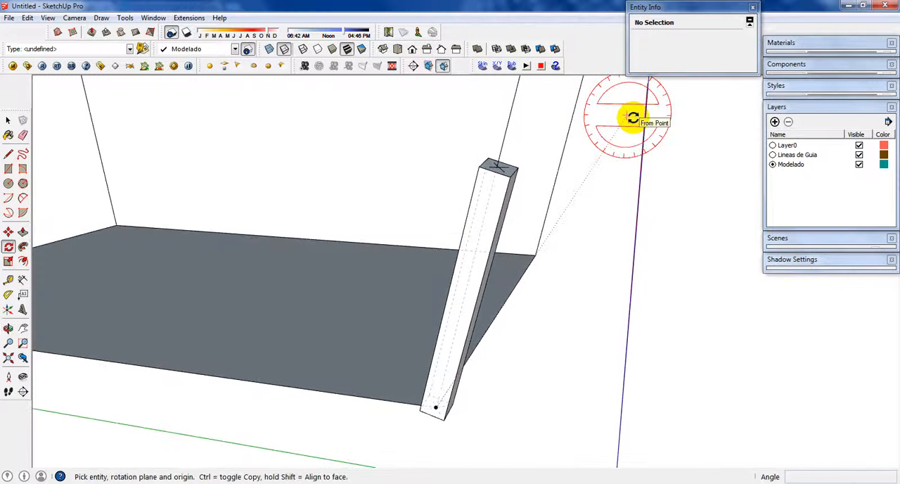
scroll(440, 409, up, 3)
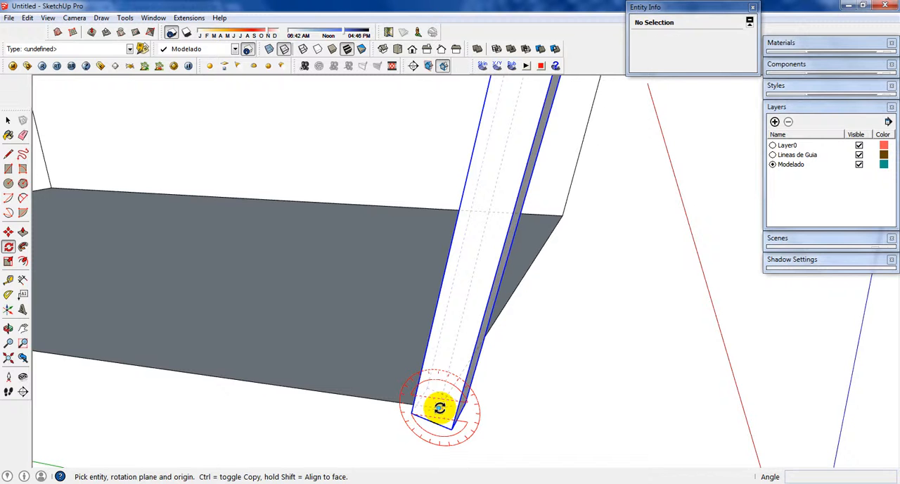
click(440, 408)
scroll(436, 405, down, 4)
scroll(493, 209, up, 2)
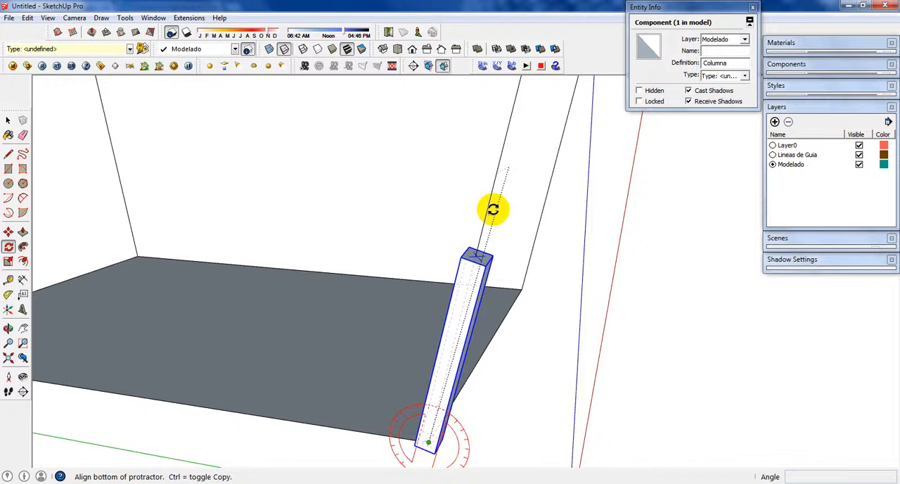
scroll(476, 272, up, 1)
click(473, 263)
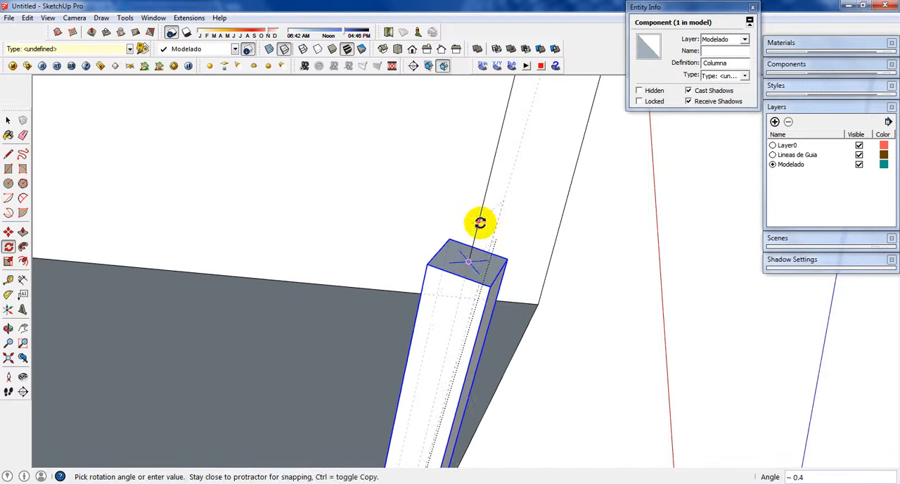
click(480, 223)
scroll(513, 239, down, 3)
key(space)
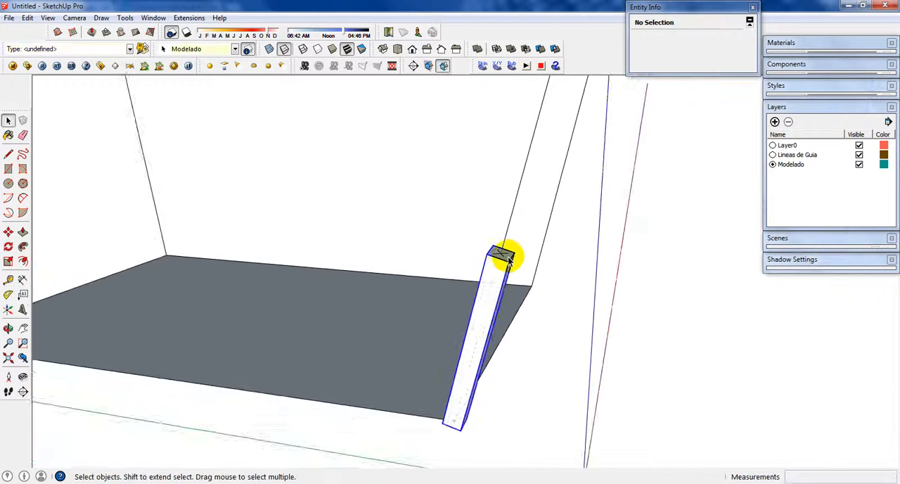
Step: Scale the column lengthwise by about 2.62 along its own axis up to the guide wireframe's top corner, then deselect it
click(505, 256)
scroll(504, 260, down, 3)
mouse_move(502, 265)
middle_down()
mouse_move(489, 272)
mouse_move(494, 276)
middle_up()
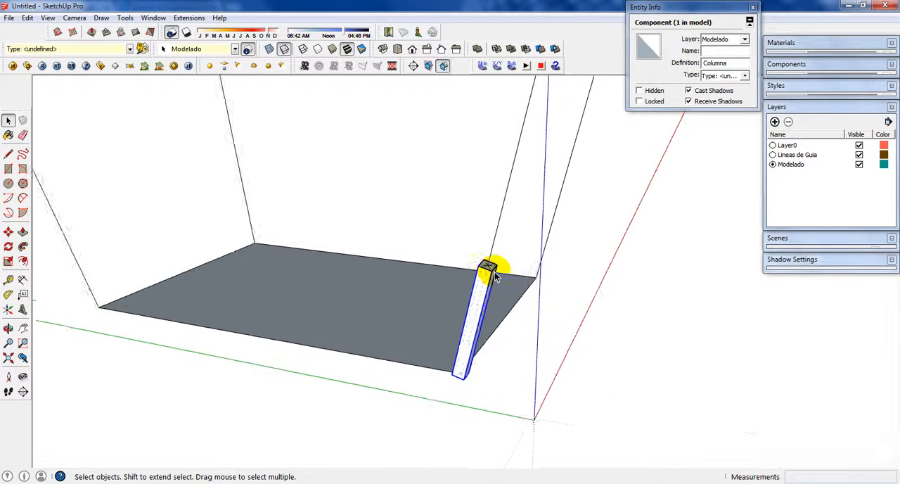
scroll(492, 271, up, 1)
key(s)
scroll(489, 262, up, 3)
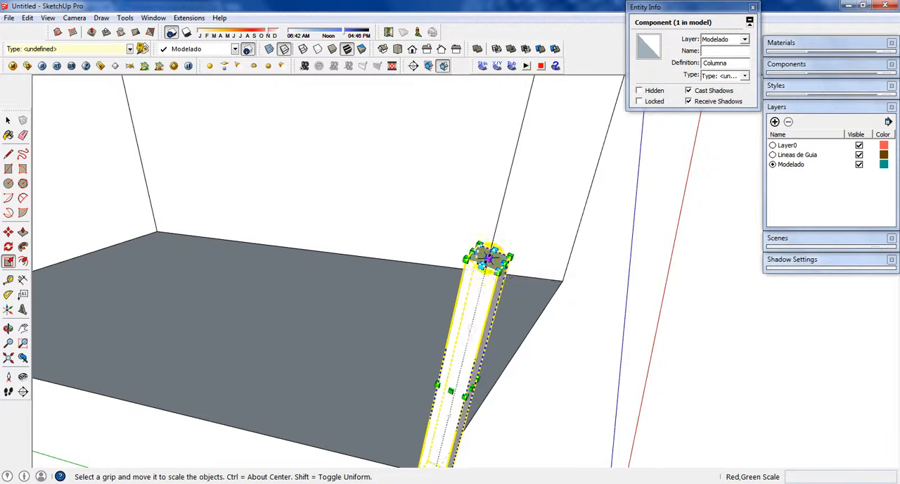
click(489, 258)
scroll(508, 179, down, 5)
middle_drag(508, 174, 460, 317)
click(492, 222)
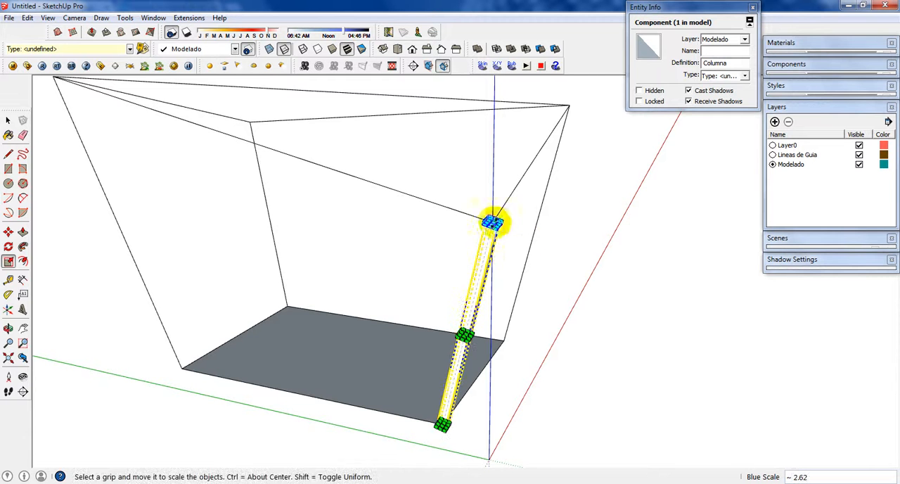
key(space)
click(569, 300)
middle_drag(569, 300, 497, 260)
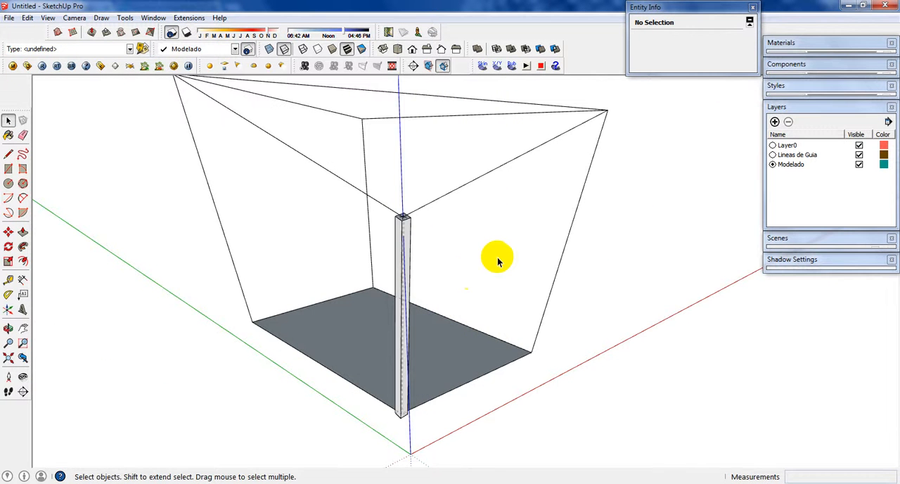
click(470, 225)
click(478, 178)
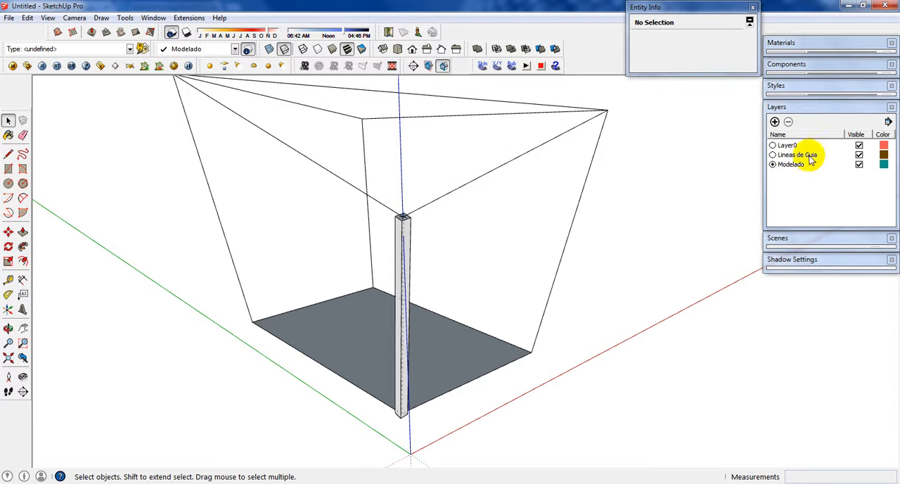
Step: Toggle the Lineas de Guia layer off and on to examine the column alone and against the guide wireframe
click(860, 156)
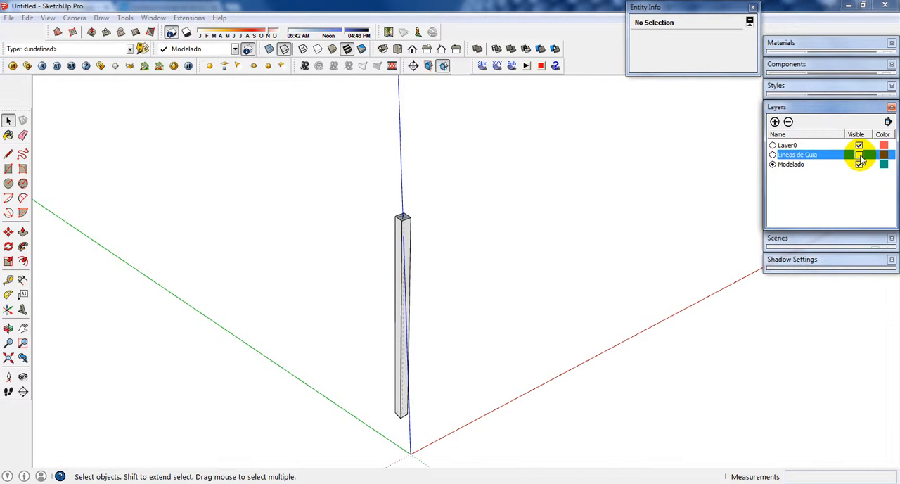
click(859, 156)
click(860, 155)
click(860, 156)
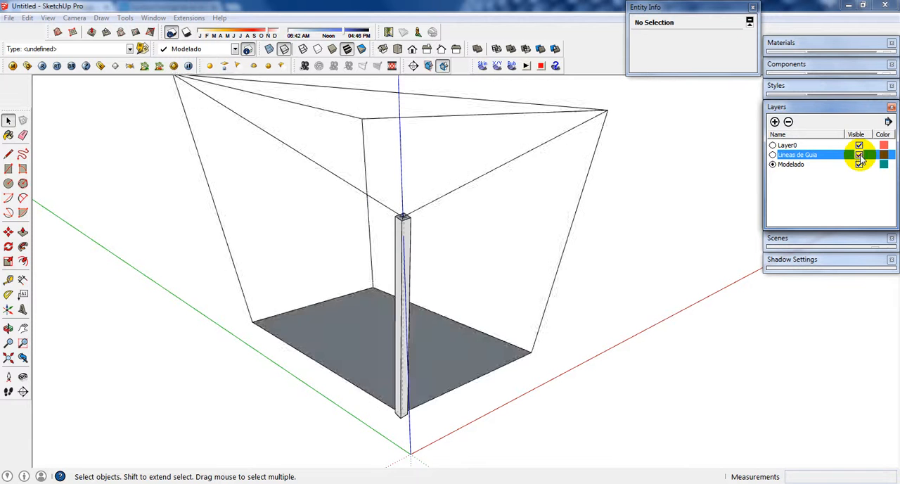
click(859, 156)
click(860, 155)
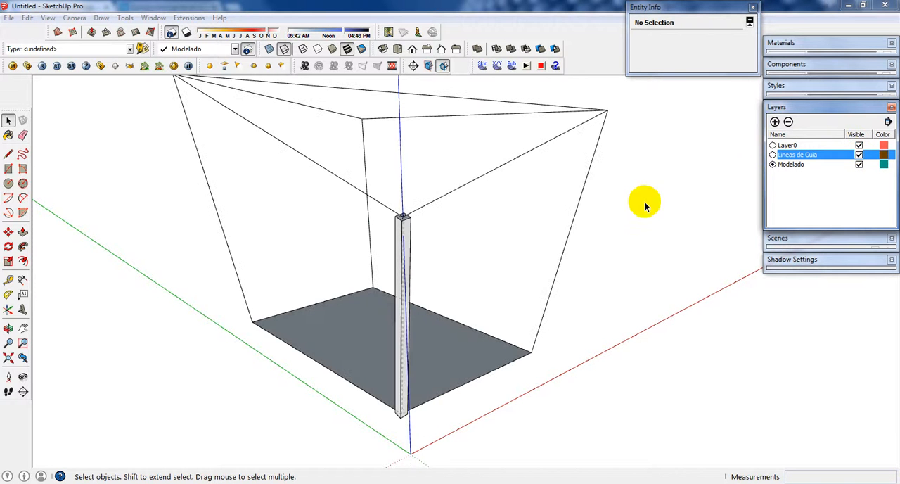
Step: Move the entire model so the floor corner at the leaning column's base sits on the axes origin, then deselect it
middle_drag(412, 312, 517, 357)
scroll(518, 355, up, 1)
scroll(521, 356, down, 2)
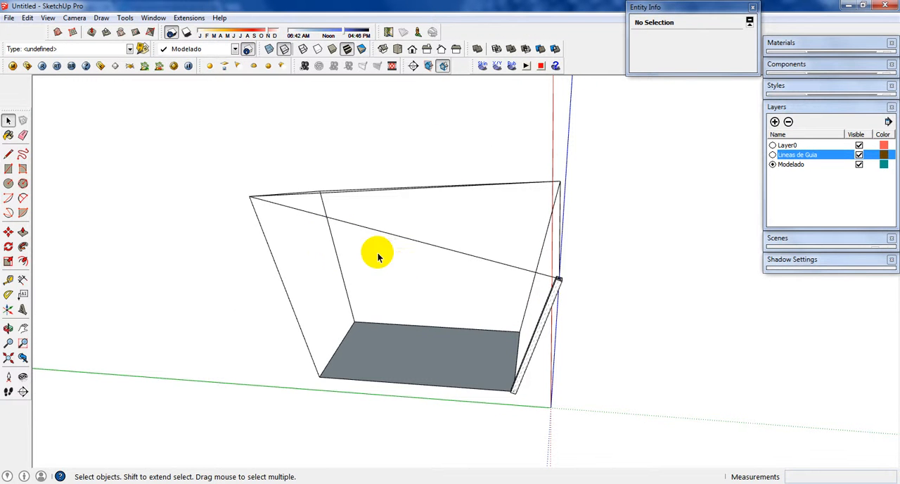
drag(185, 133, 679, 417)
scroll(479, 382, up, 4)
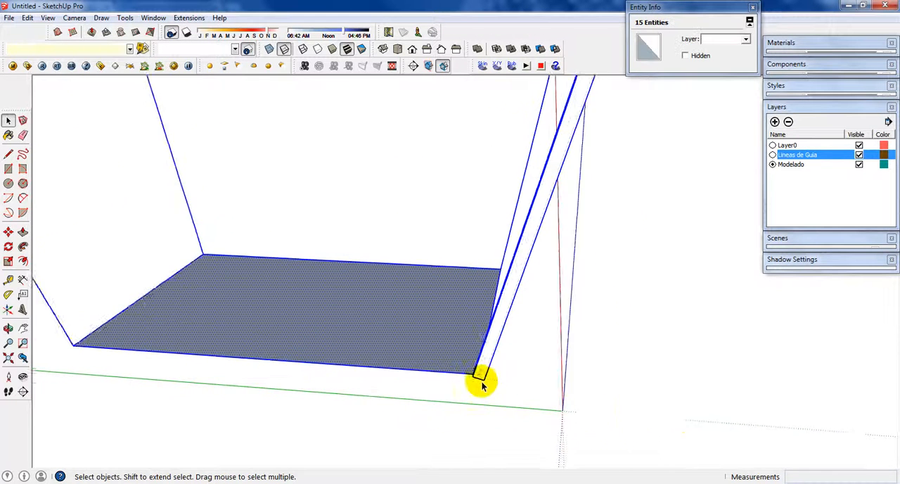
key(m)
click(478, 366)
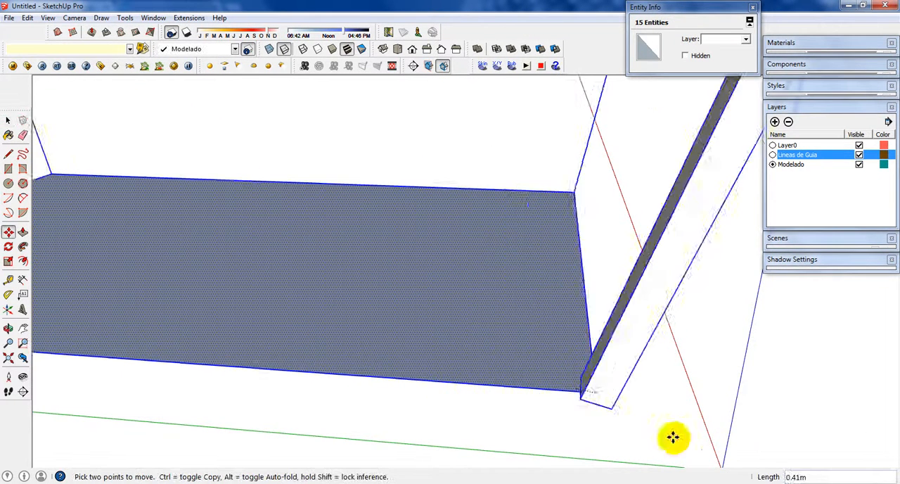
scroll(683, 440, down, 1)
middle_drag(683, 440, 579, 305)
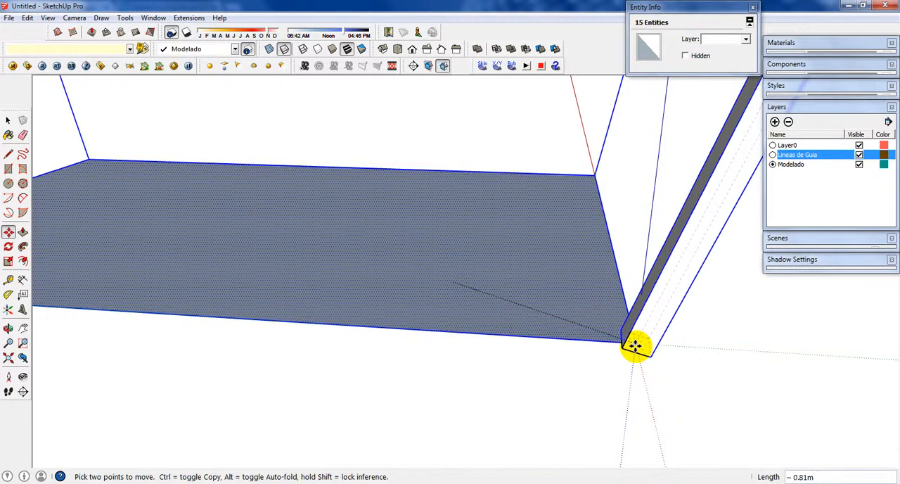
click(636, 346)
key(space)
click(614, 370)
scroll(464, 371, down, 2)
scroll(464, 371, down, 3)
middle_drag(643, 348, 643, 281)
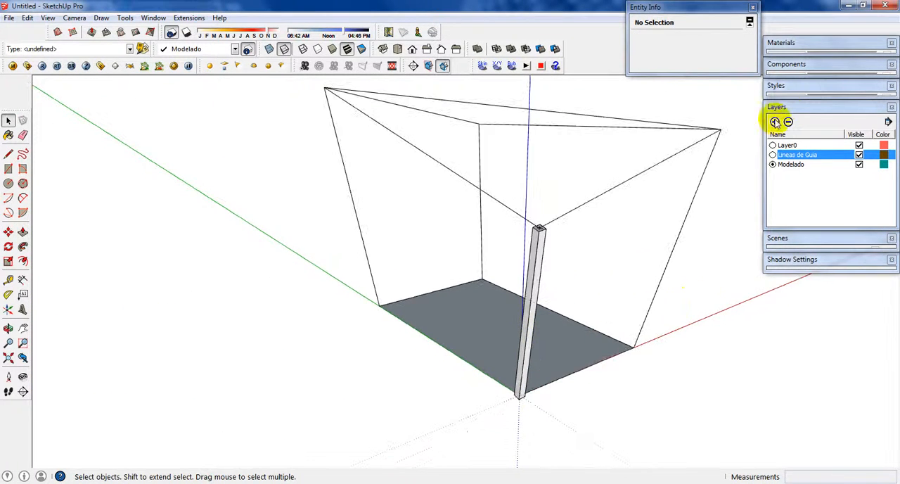
Step: Collapse the Layers dialog and arrange an expanded, taller Components dialog below Shadow Settings
click(798, 106)
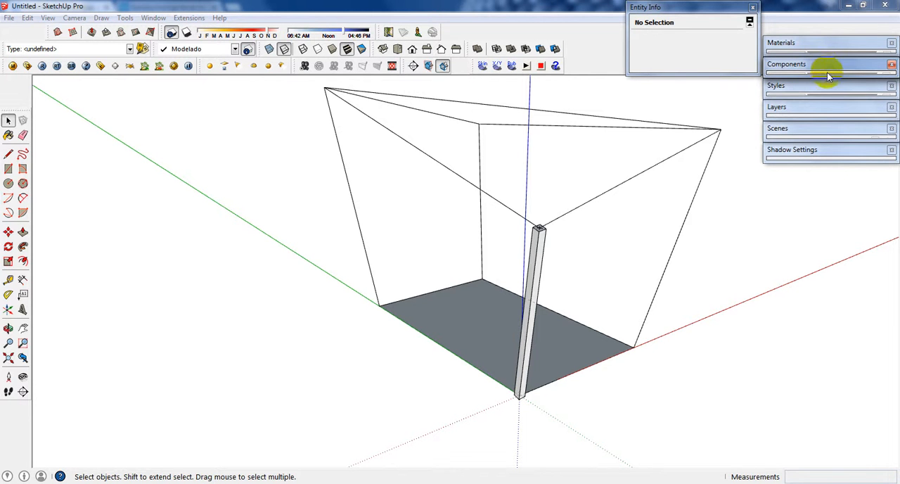
drag(838, 124, 840, 159)
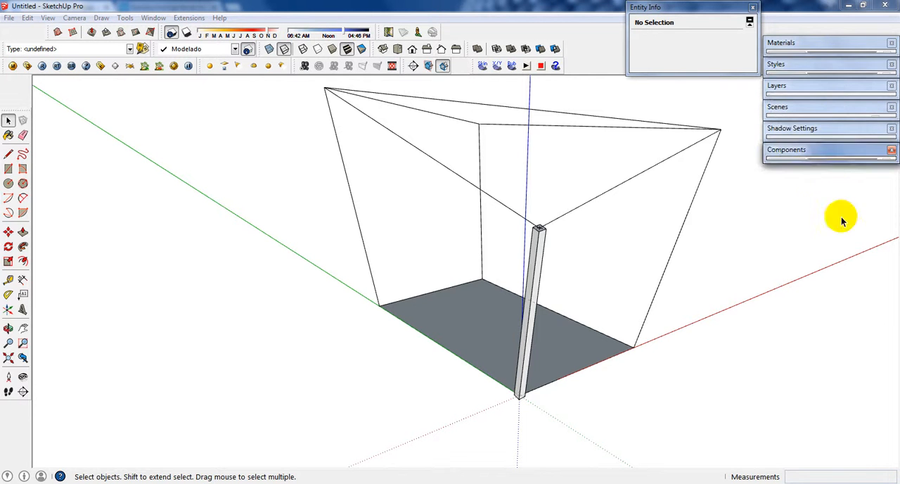
click(832, 161)
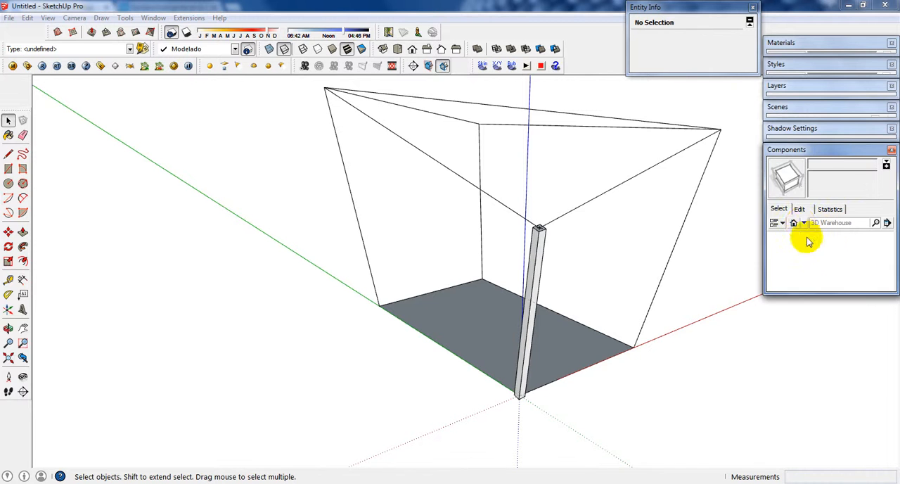
drag(800, 292, 819, 323)
drag(815, 372, 813, 435)
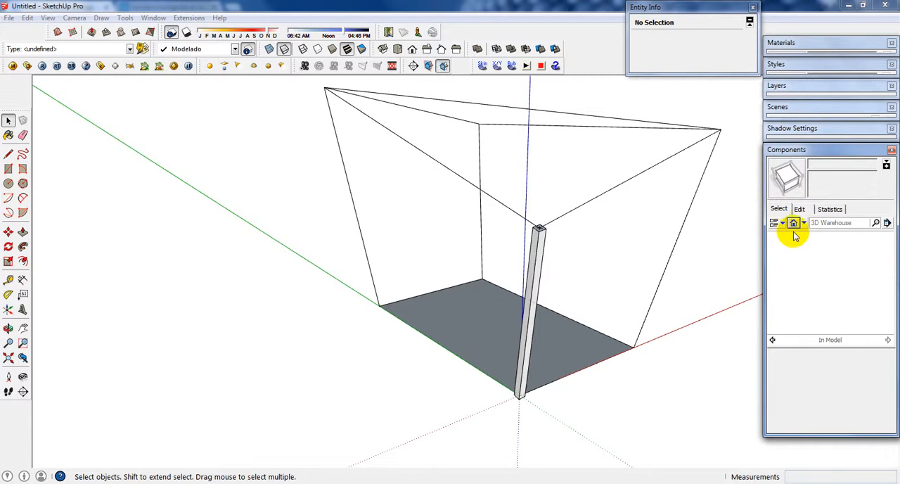
Step: Select the leaning column and refresh the component library listing to show the In Model components
click(805, 223)
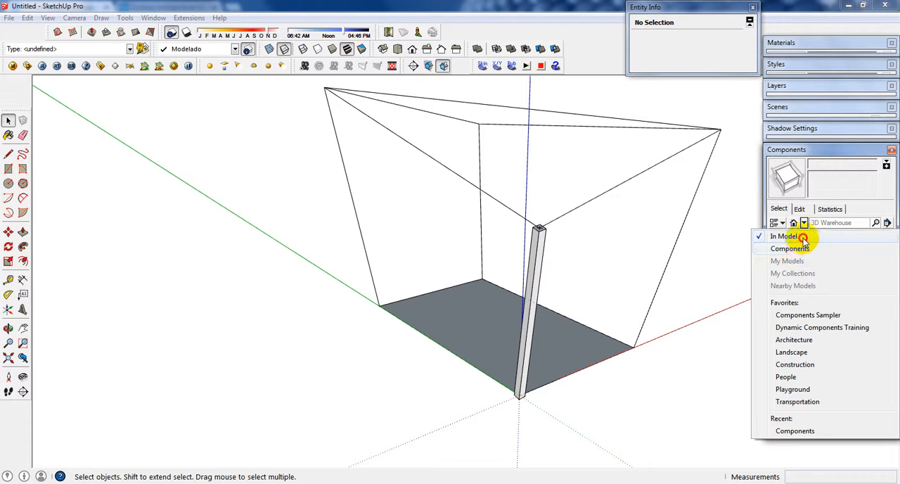
click(803, 238)
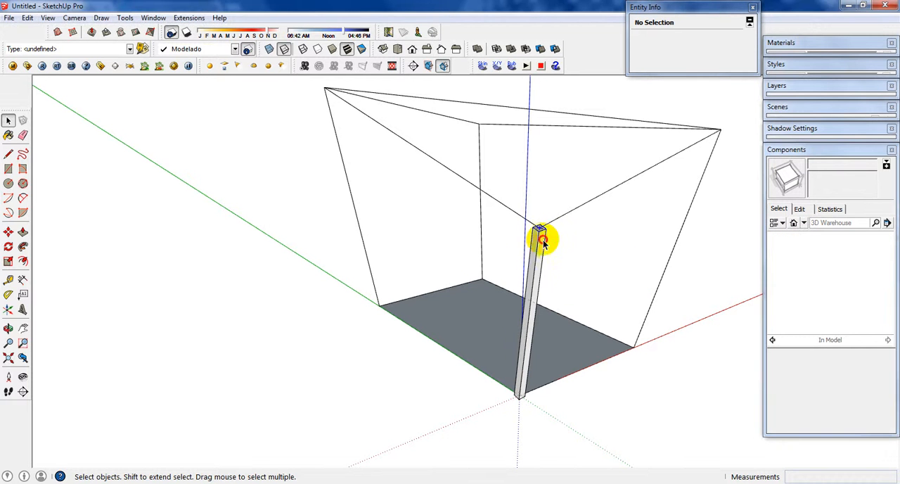
middle_drag(705, 249, 710, 248)
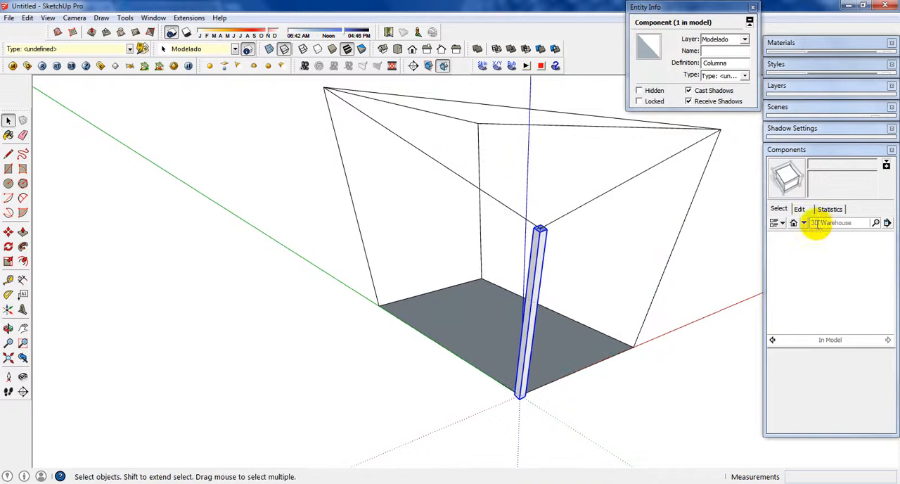
click(795, 225)
click(804, 224)
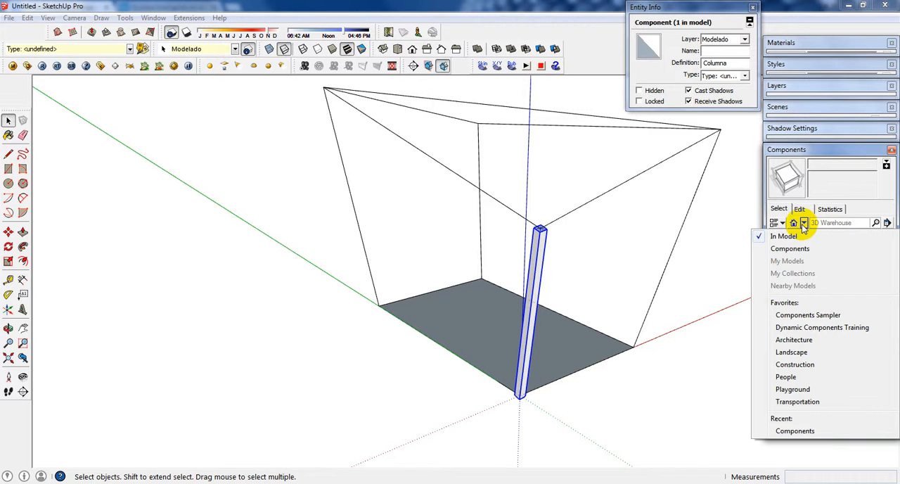
click(802, 249)
click(795, 225)
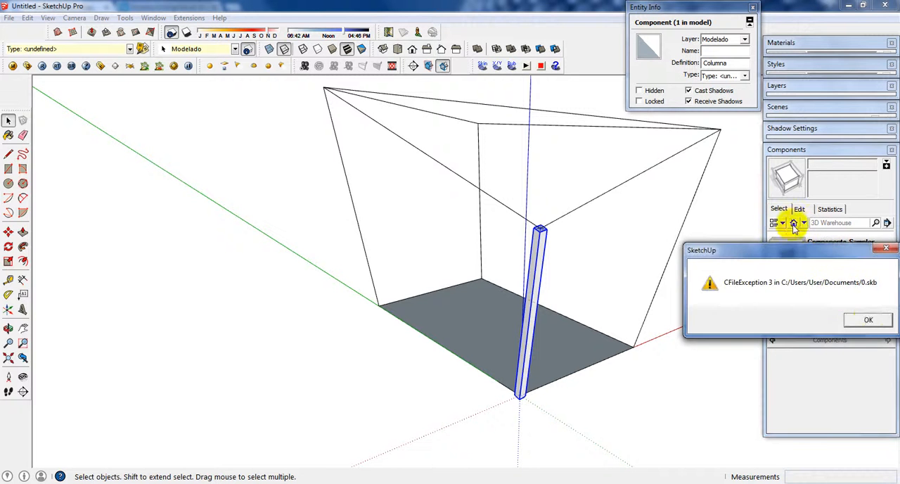
click(868, 321)
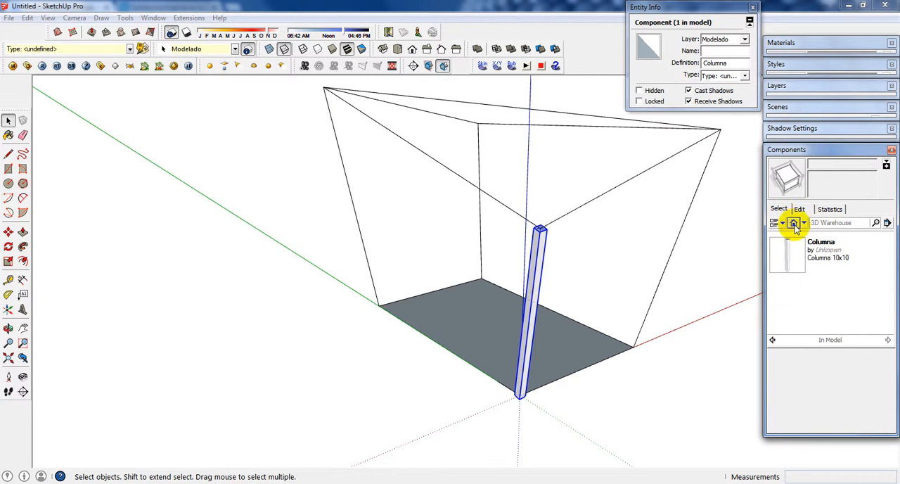
Step: Insert a Columna component from the In Model list at the floor corner on the red axis
click(791, 260)
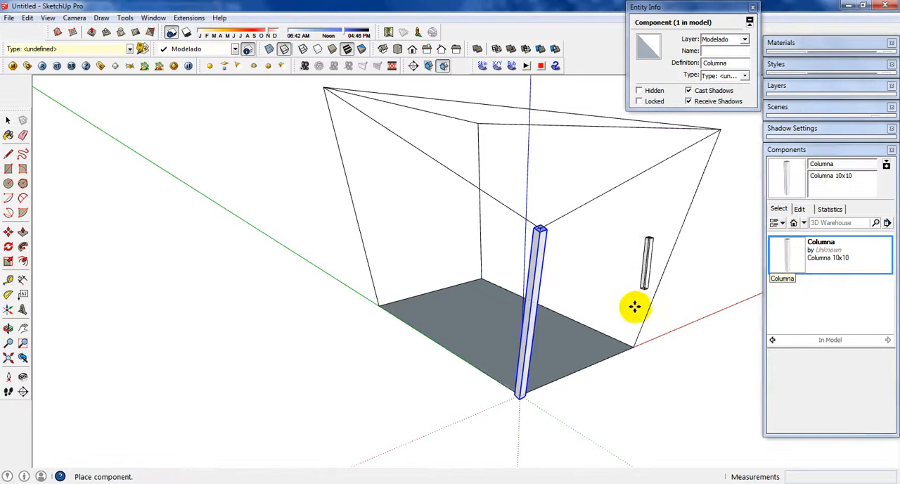
scroll(634, 306, up, 6)
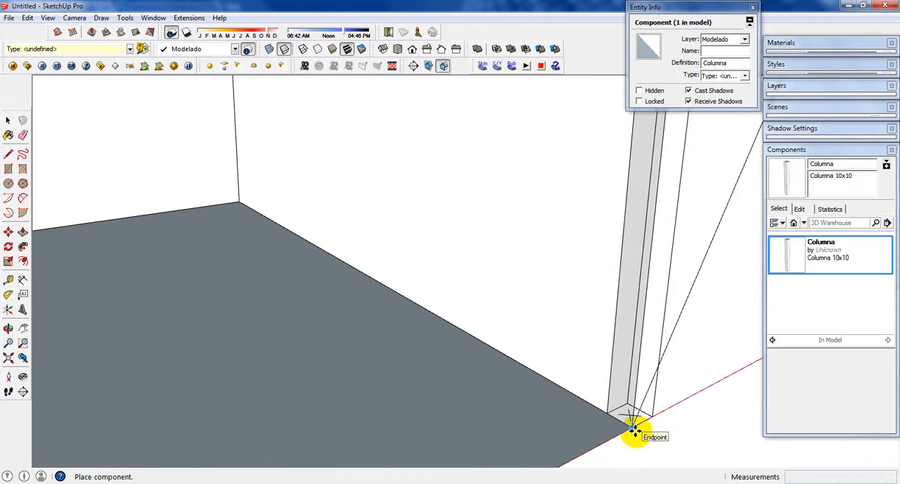
scroll(552, 363, down, 5)
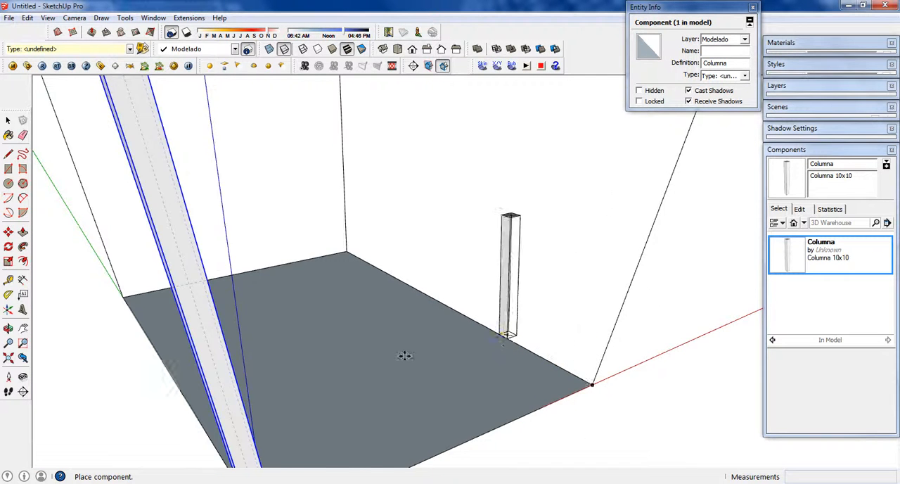
scroll(404, 355, down, 2)
click(559, 378)
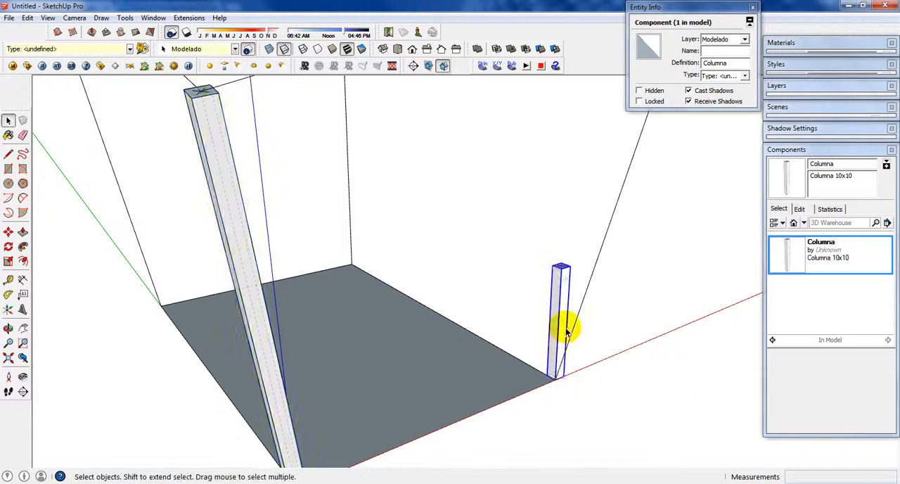
Step: Edit the new column and place its component axes at the base center, aligned to the model axes, updating the component to match
scroll(566, 327, up, 5)
triple_click(573, 194)
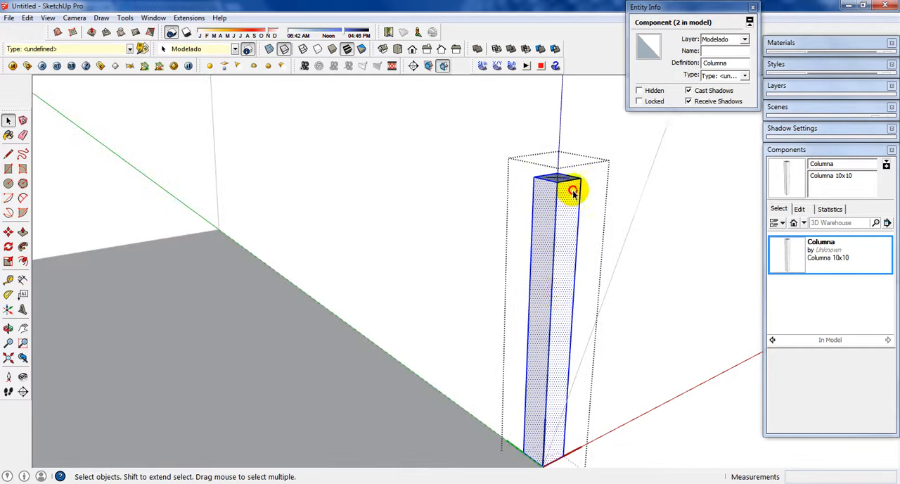
shift+middle_drag(558, 405, 558, 328)
scroll(531, 390, up, 1)
scroll(535, 392, up, 1)
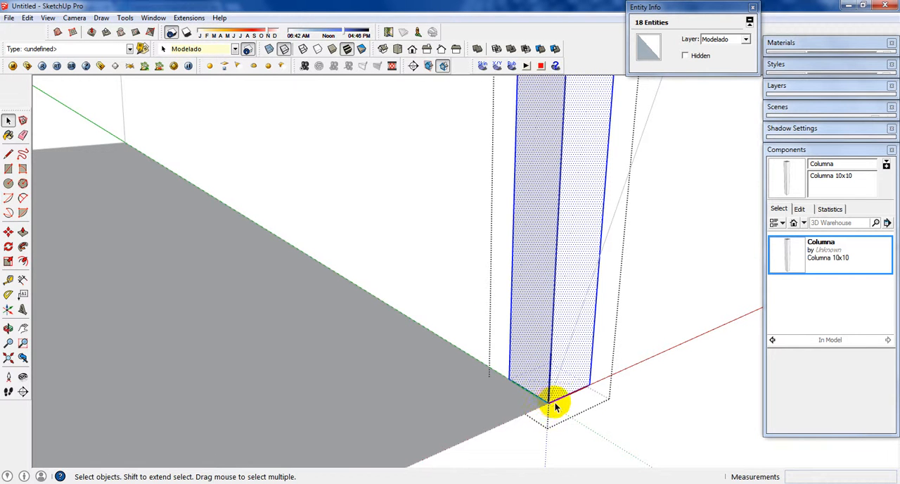
right_click(558, 399)
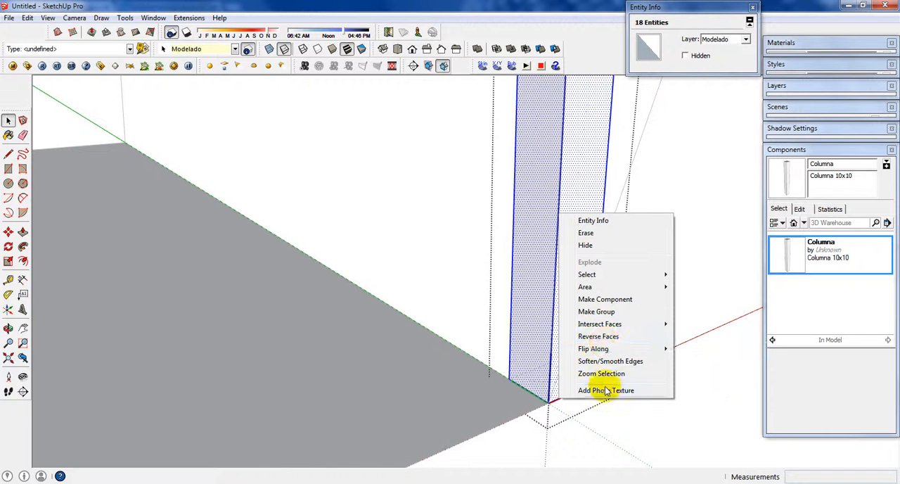
click(713, 330)
right_click(712, 335)
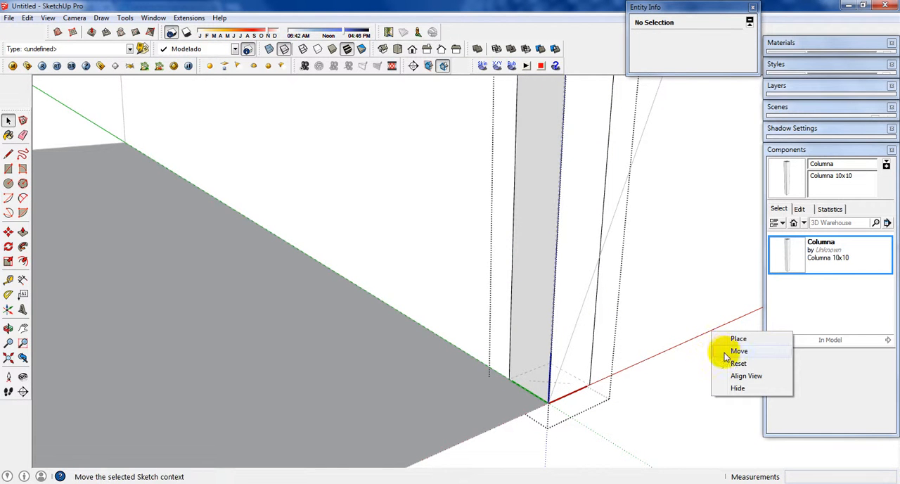
click(740, 339)
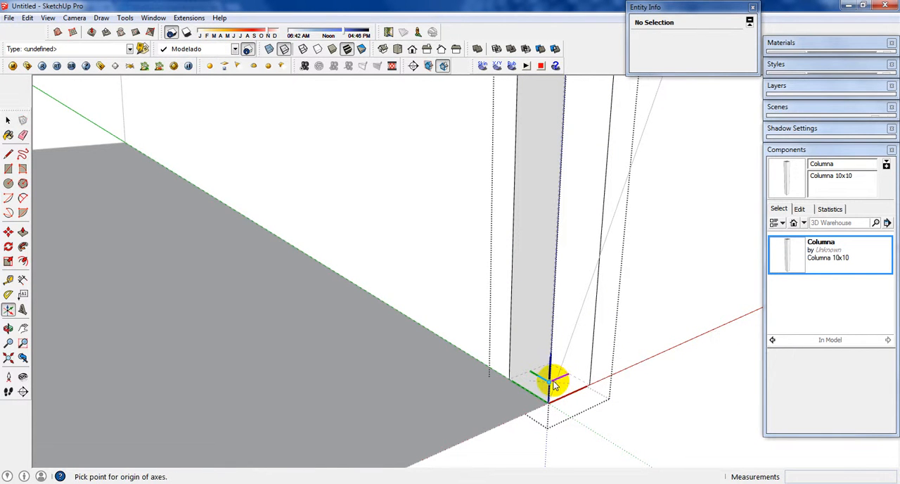
click(479, 336)
scroll(505, 289, down, 2)
click(637, 369)
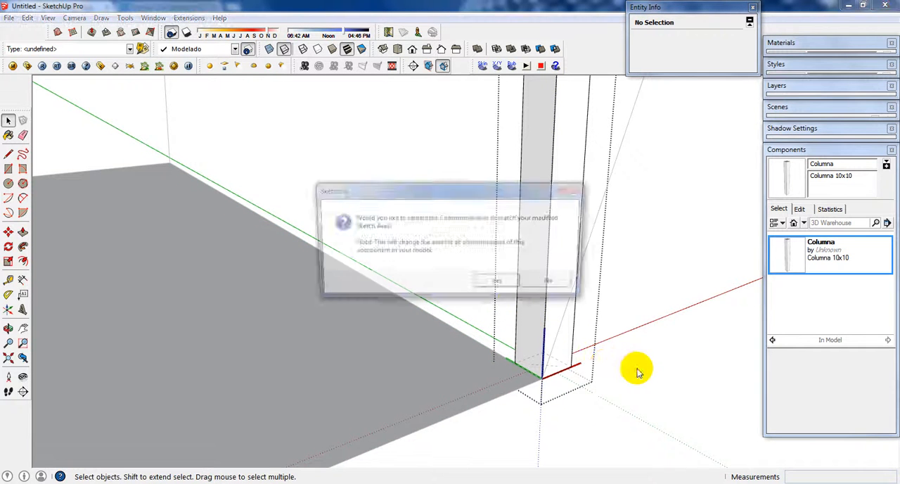
click(500, 284)
Step: Insert another Columna component by its base center at the far floor corner, diagonally opposite the leaning column
scroll(619, 325, down, 6)
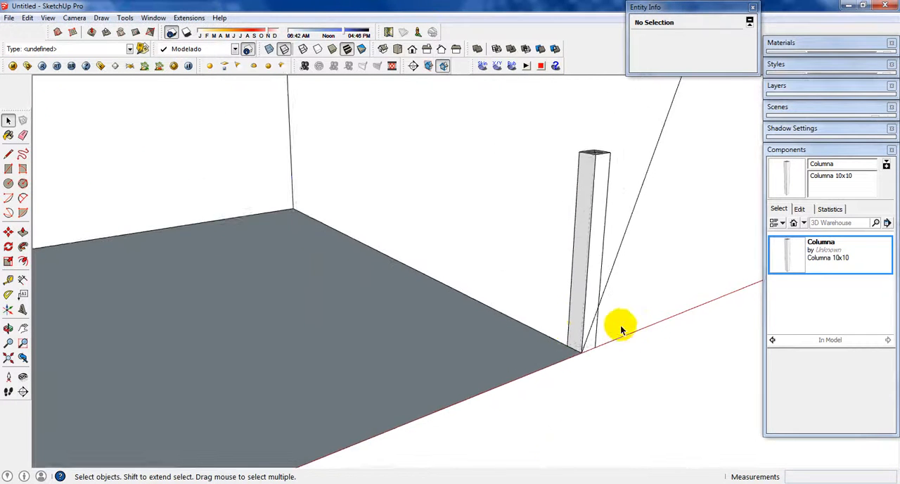
scroll(441, 386, up, 2)
scroll(400, 402, up, 2)
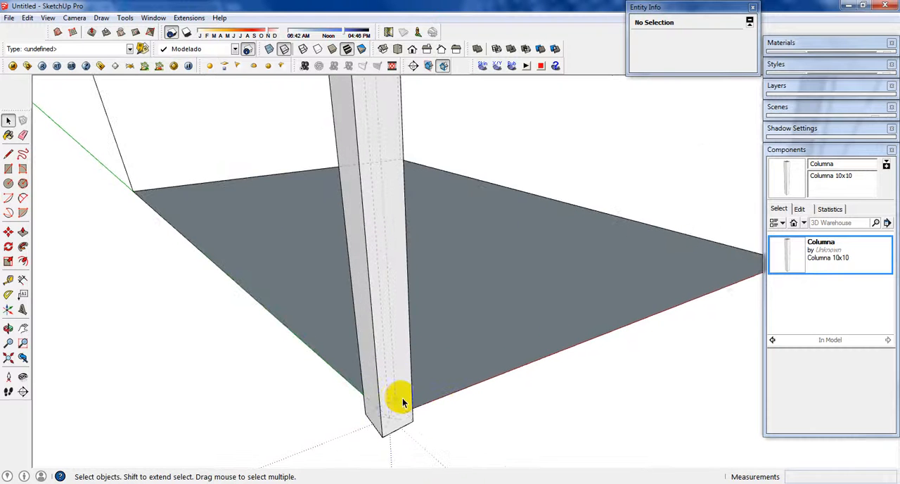
scroll(403, 397, down, 4)
scroll(612, 261, up, 3)
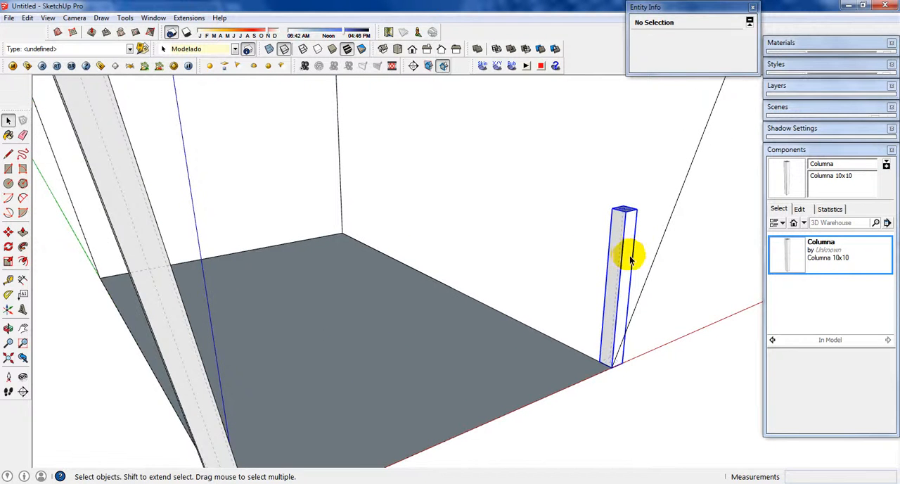
click(631, 261)
middle_drag(631, 260, 599, 274)
click(800, 259)
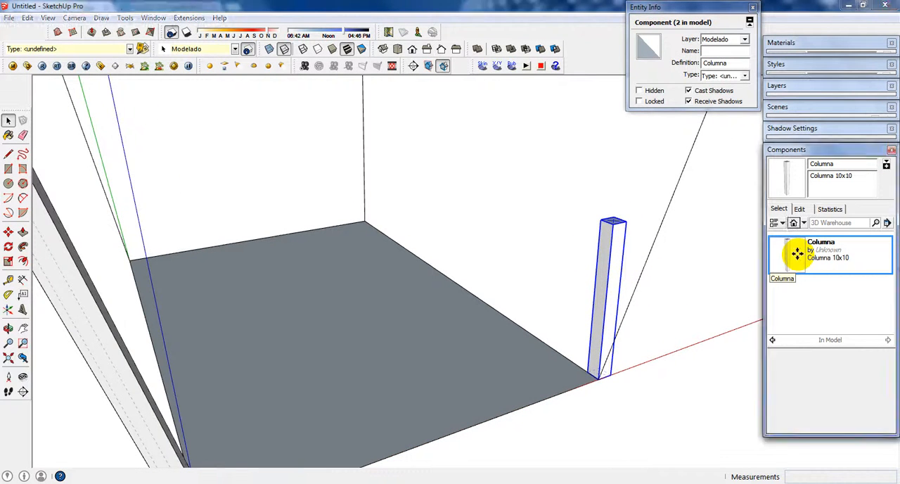
scroll(595, 380, up, 5)
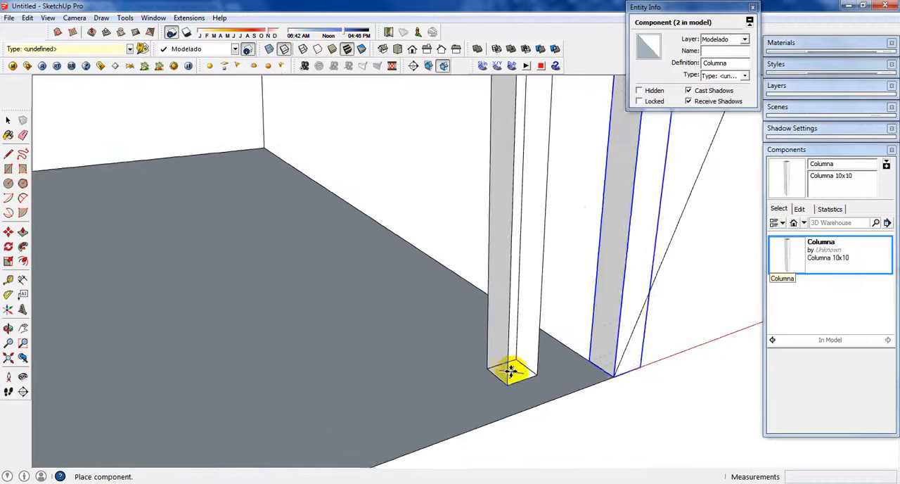
scroll(512, 370, up, 4)
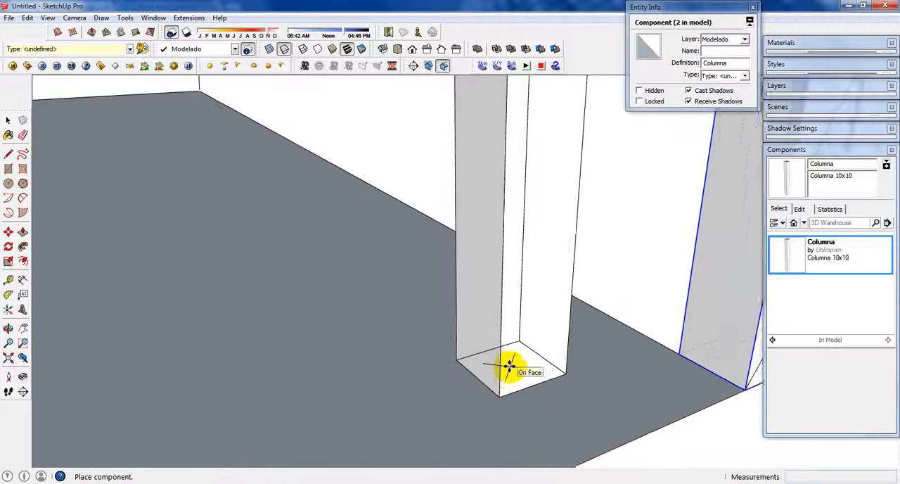
scroll(512, 367, down, 5)
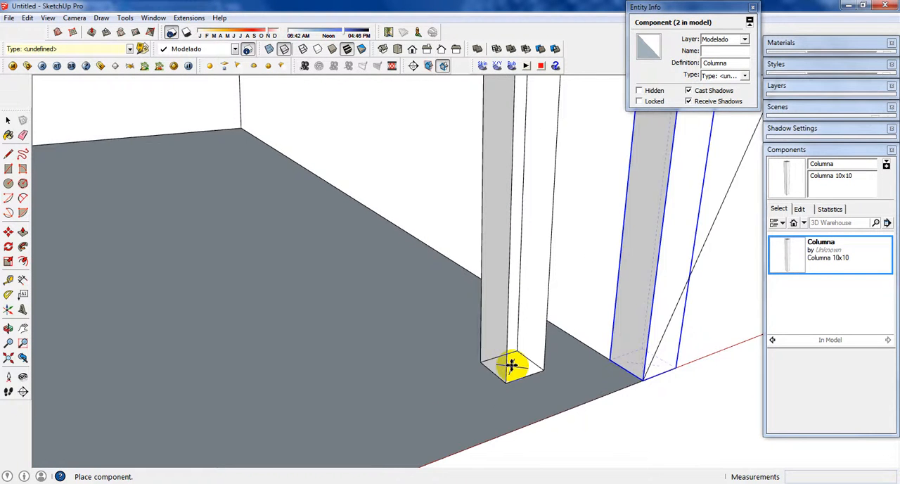
click(259, 143)
scroll(330, 133, down, 3)
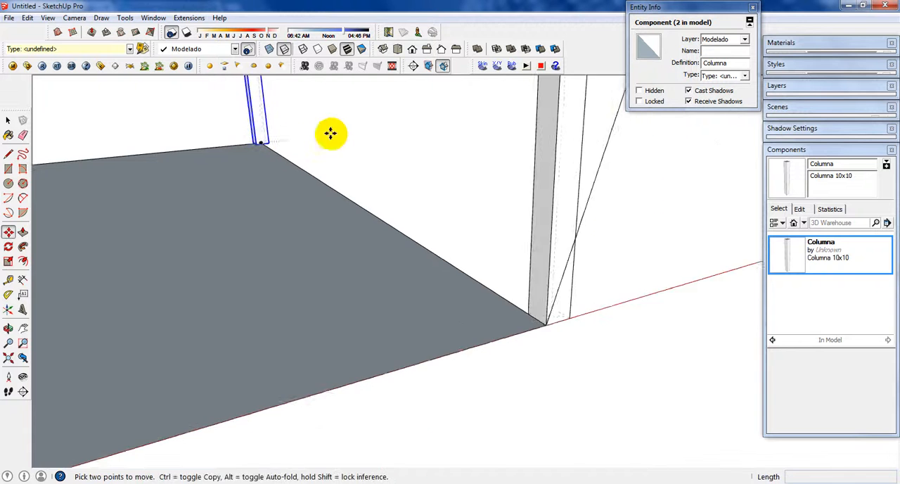
Step: Insert a Columna component by its base center at the remaining floor corner on the green axis
click(846, 254)
scroll(846, 255, down, 5)
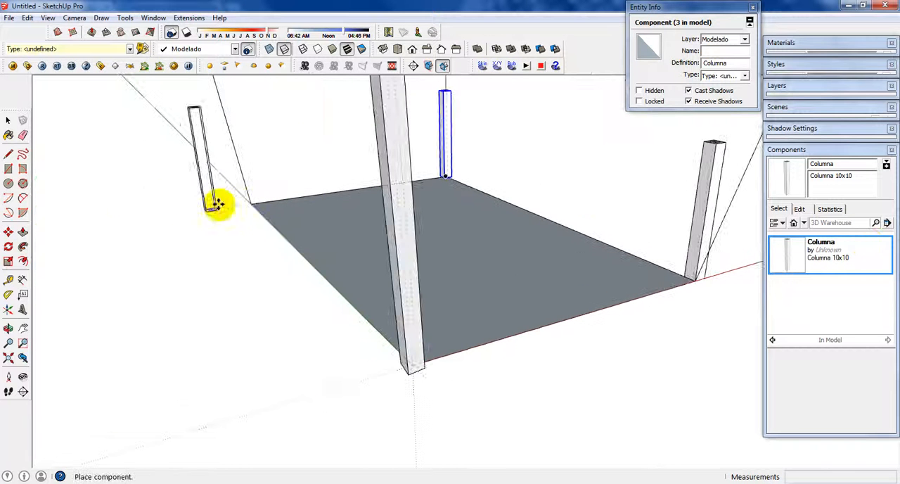
click(249, 203)
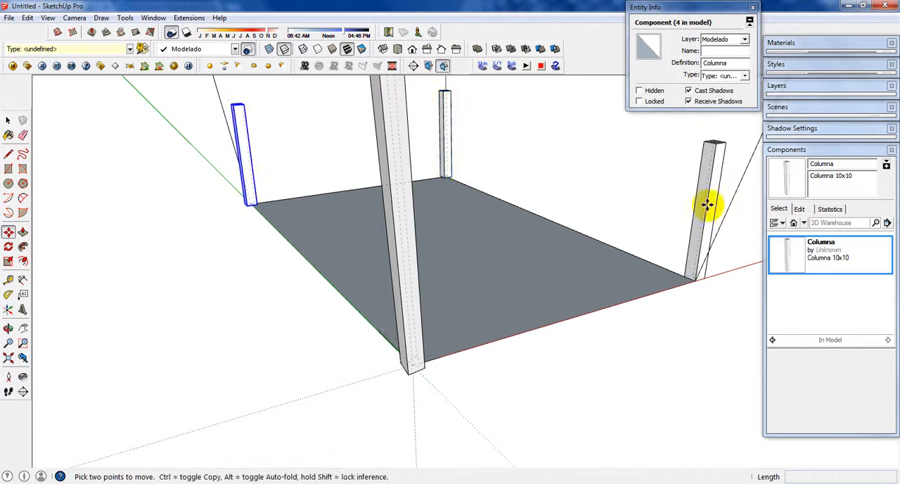
Step: Replace the column at the floor corner on the red axis with a fresh Columna component inserted by its base center
key(space)
key(Delete)
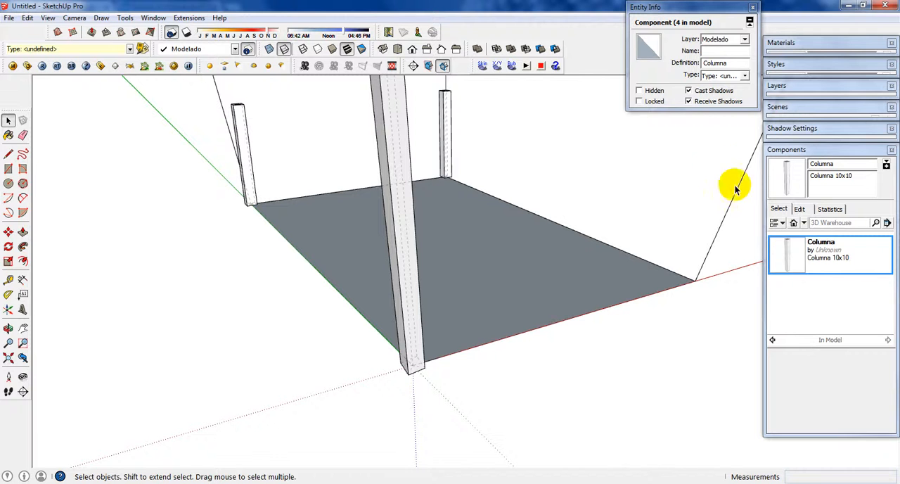
click(789, 251)
click(696, 279)
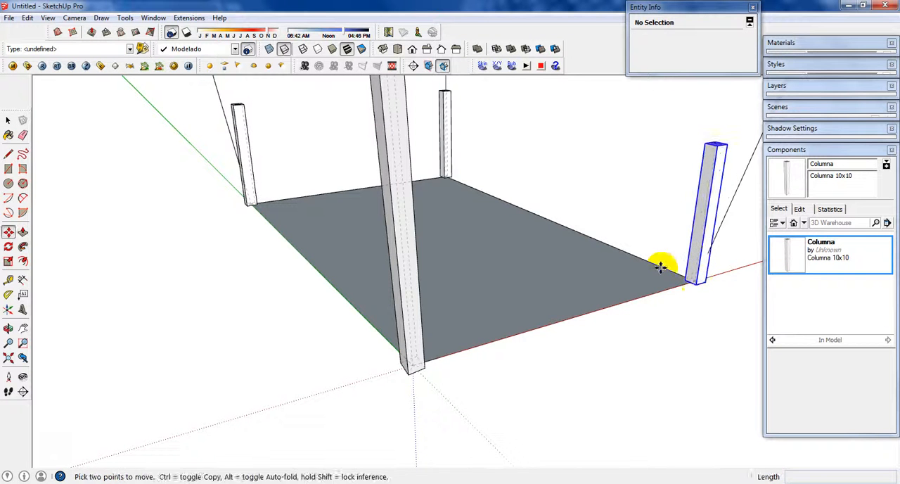
key(space)
Step: Select the new column on the red-axis corner and activate the Rotate tool
scroll(659, 267, down, 2)
click(689, 261)
middle_drag(689, 261, 493, 296)
scroll(508, 264, up, 2)
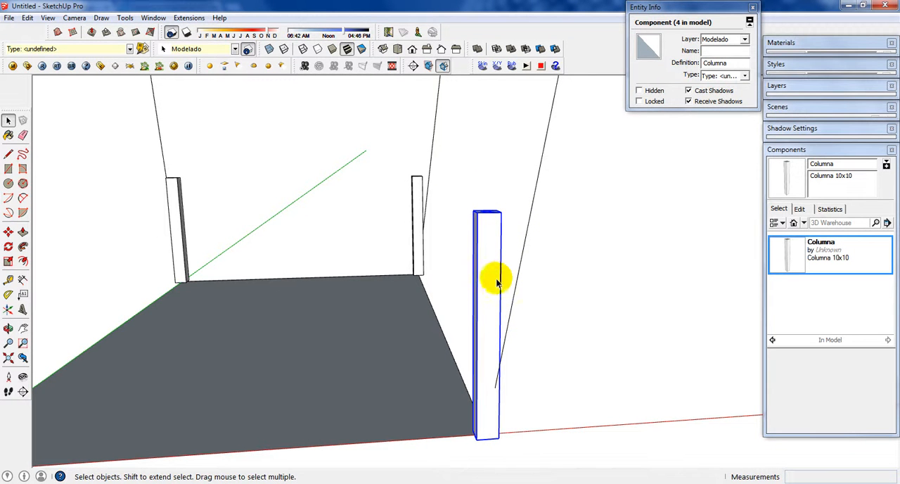
middle_drag(514, 322, 513, 416)
scroll(511, 425, up, 3)
scroll(511, 431, down, 4)
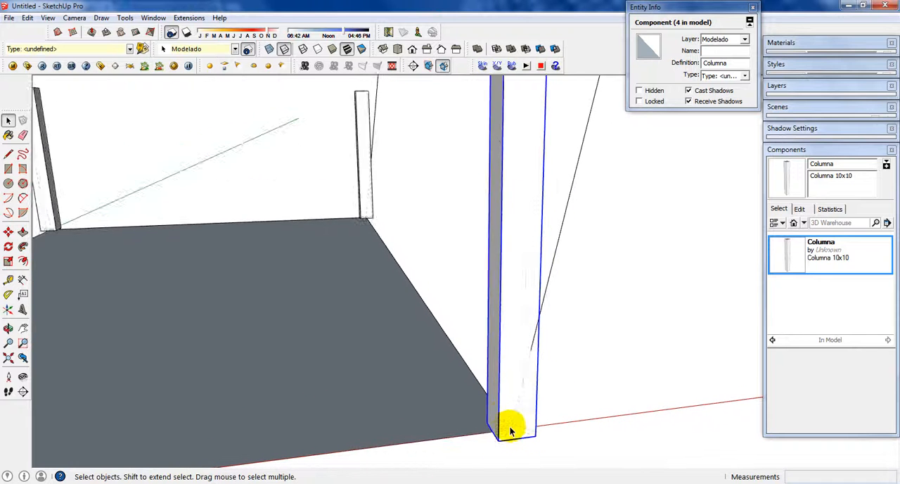
click(495, 138)
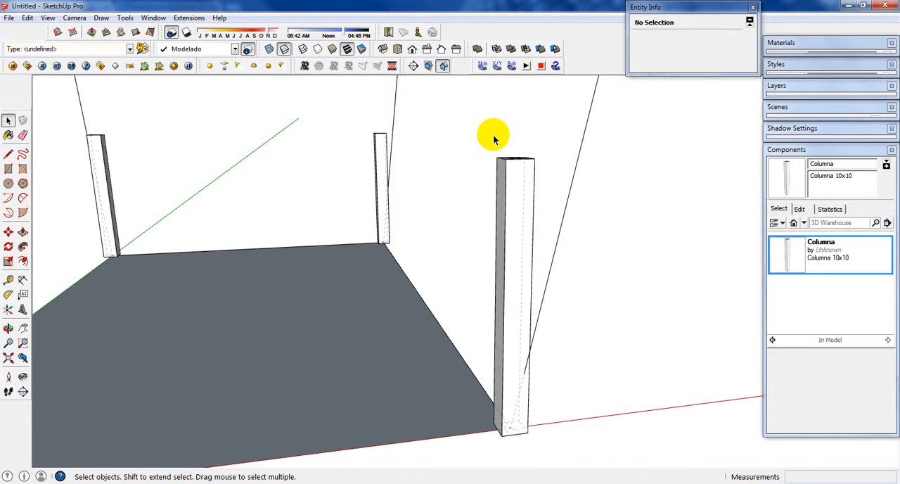
click(514, 172)
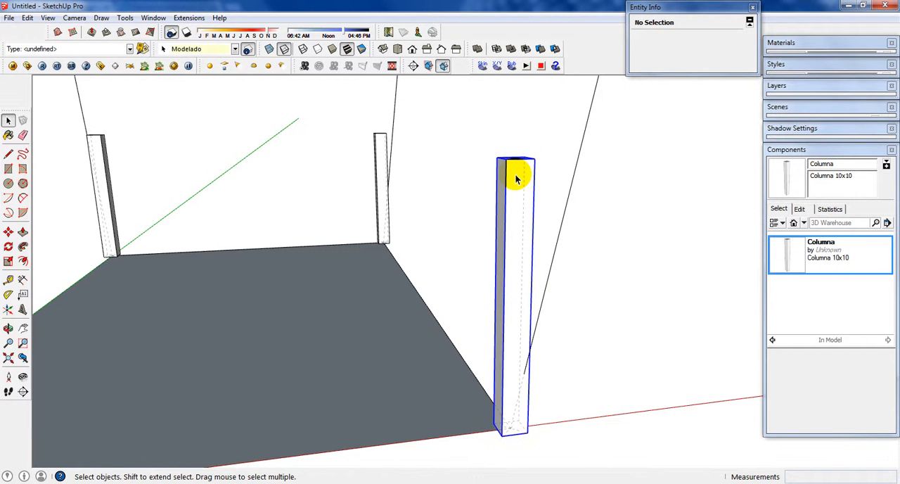
key(q)
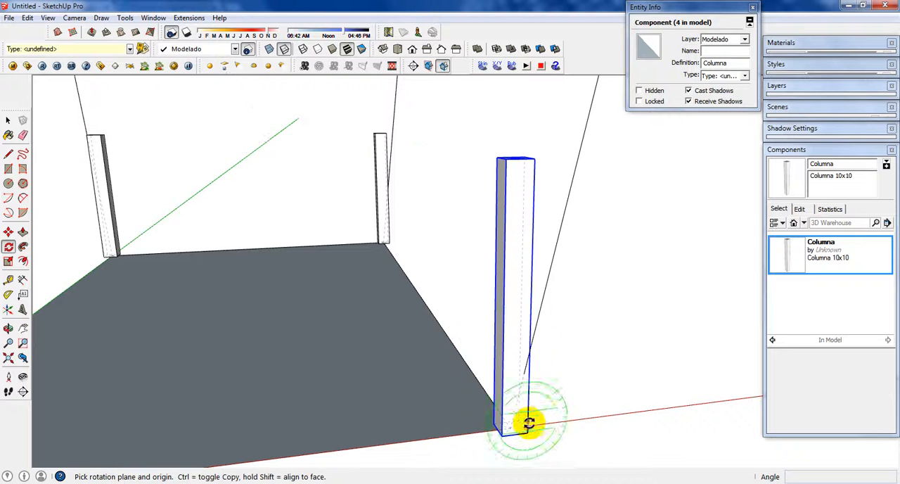
scroll(511, 427, up, 2)
middle_drag(478, 96, 516, 198)
click(515, 131)
middle_drag(432, 157, 543, 159)
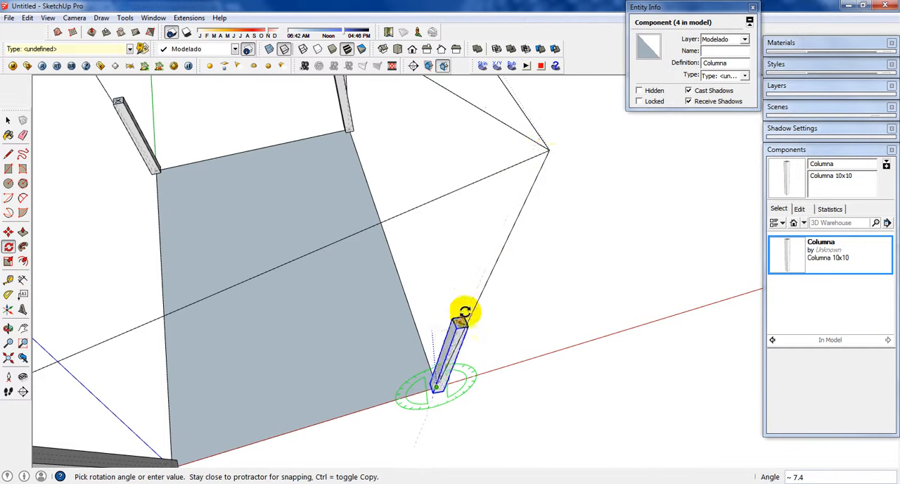
scroll(488, 285, up, 3)
scroll(451, 330, up, 3)
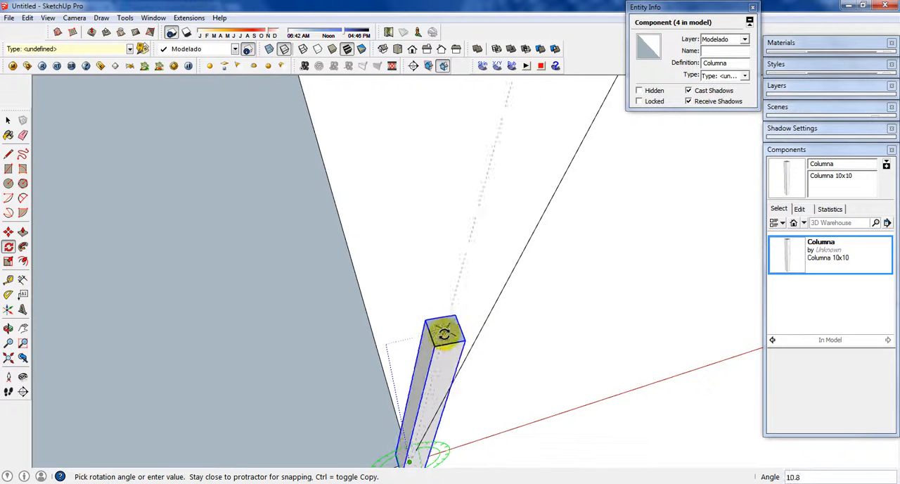
middle_drag(453, 324, 366, 177)
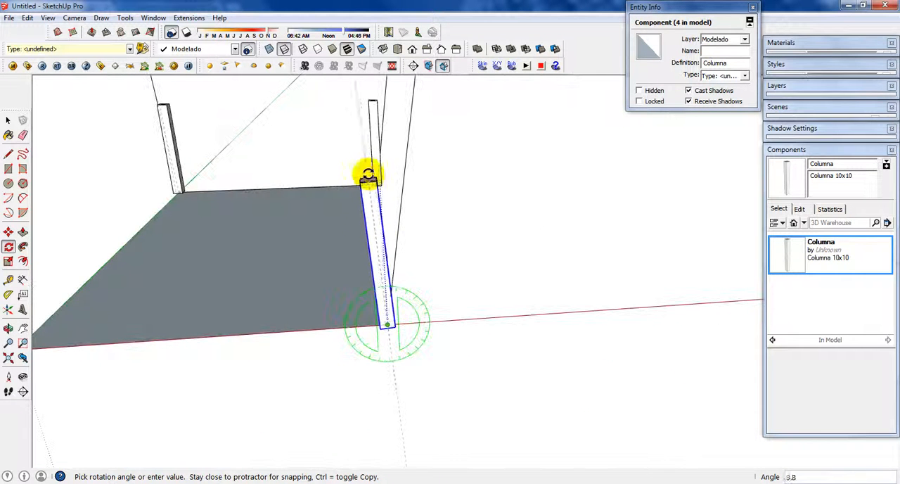
middle_drag(299, 114, 312, 97)
scroll(311, 97, up, 4)
scroll(315, 113, down, 1)
middle_drag(312, 129, 318, 159)
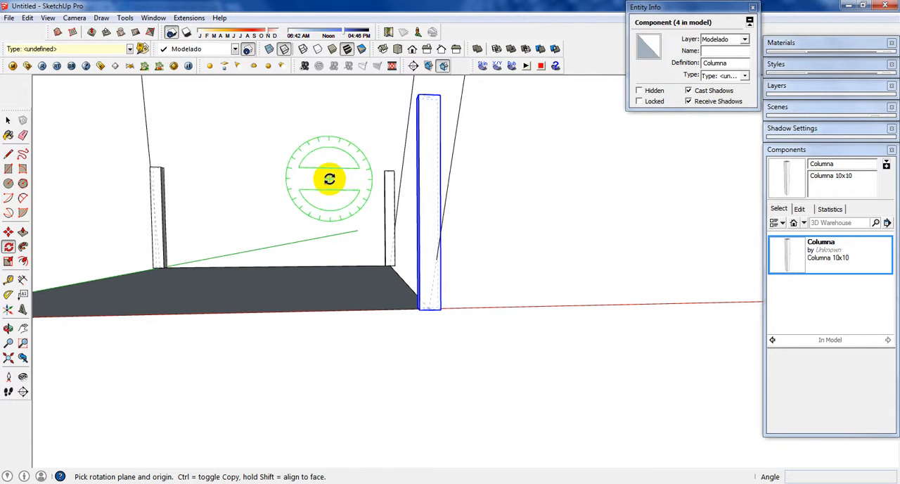
Step: Rotate the red-axis column about 7.4° around its base center, perpendicular to the green axis, toward the guide line's upper endpoint
middle_drag(304, 176, 466, 207)
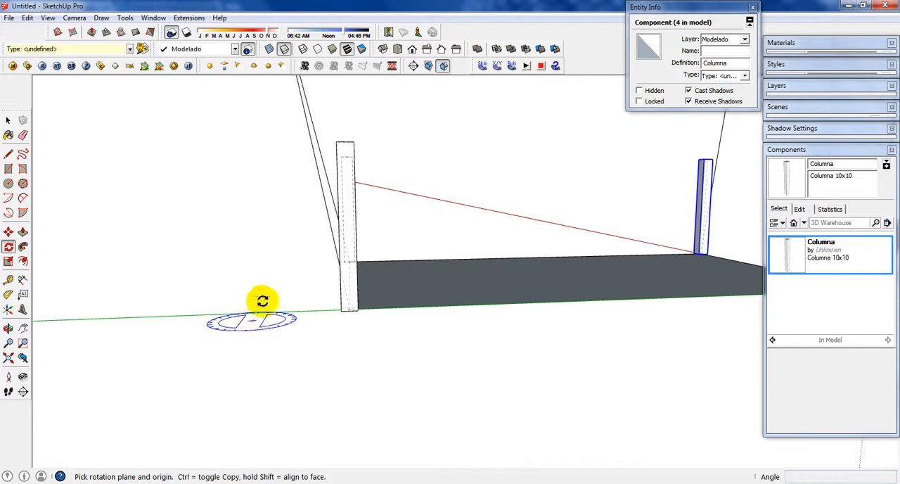
middle_drag(439, 124, 211, 151)
middle_drag(635, 143, 417, 214)
middle_drag(372, 163, 457, 147)
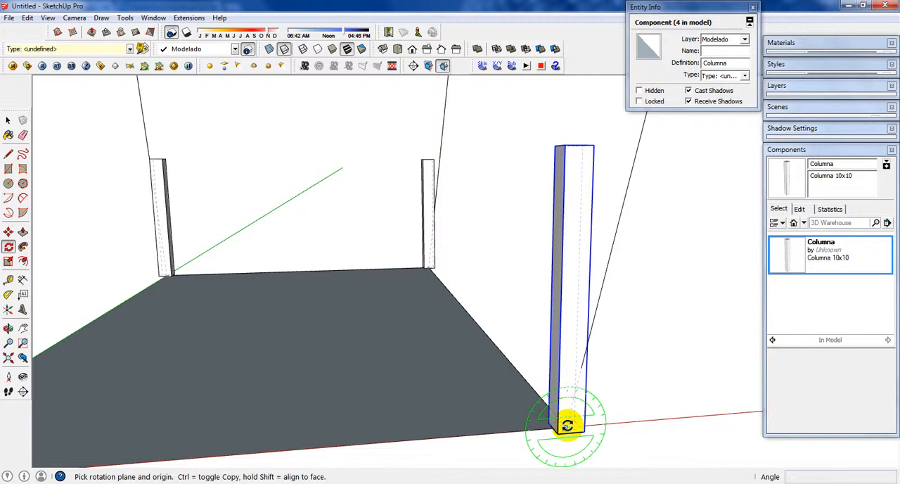
click(567, 424)
middle_drag(558, 97, 573, 153)
click(597, 292)
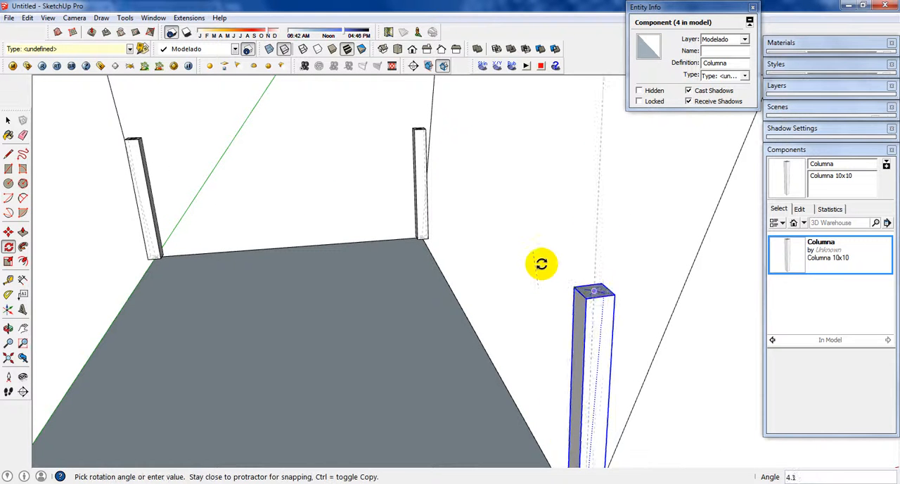
middle_drag(541, 264, 577, 145)
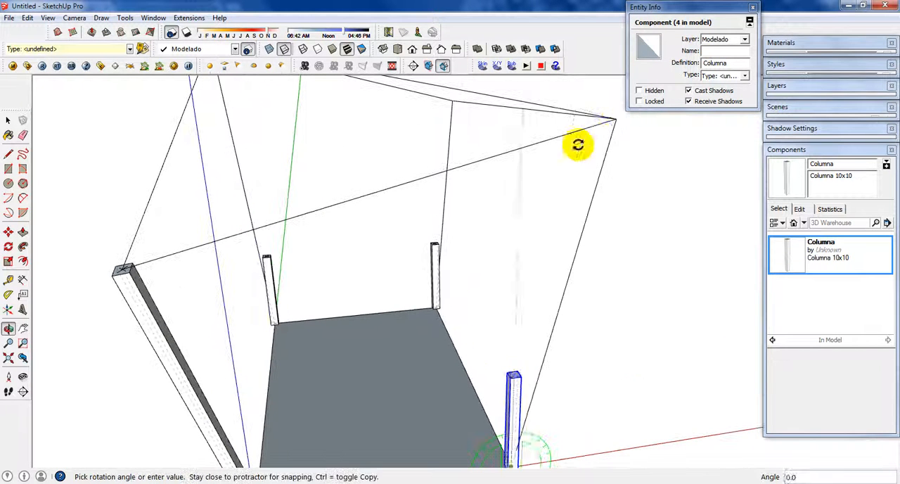
click(614, 118)
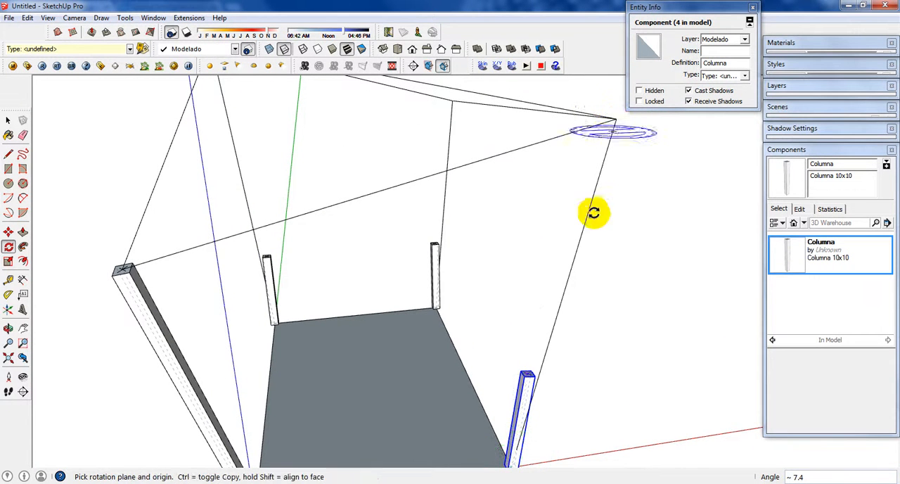
Step: Rotate the same column about 11.8° around its base center, perpendicular to the red axis, to line up with the guide line
middle_drag(553, 316, 301, 271)
middle_drag(314, 362, 275, 315)
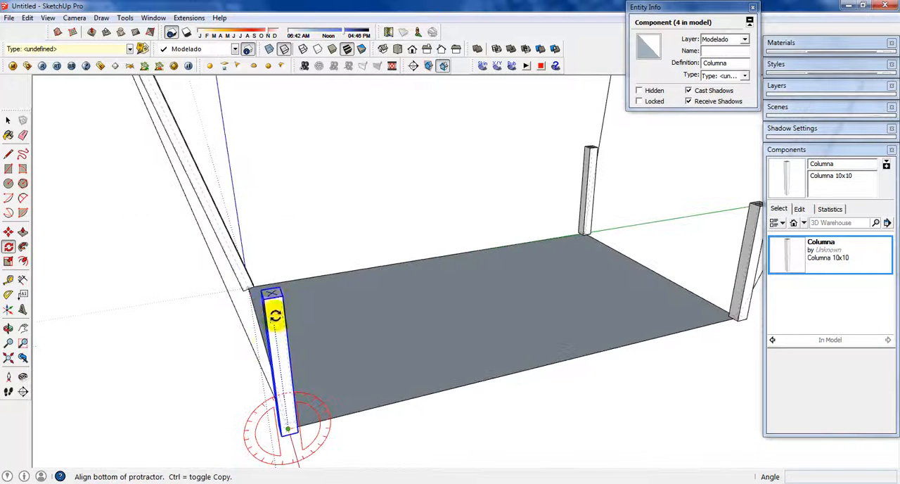
click(271, 296)
scroll(271, 296, down, 4)
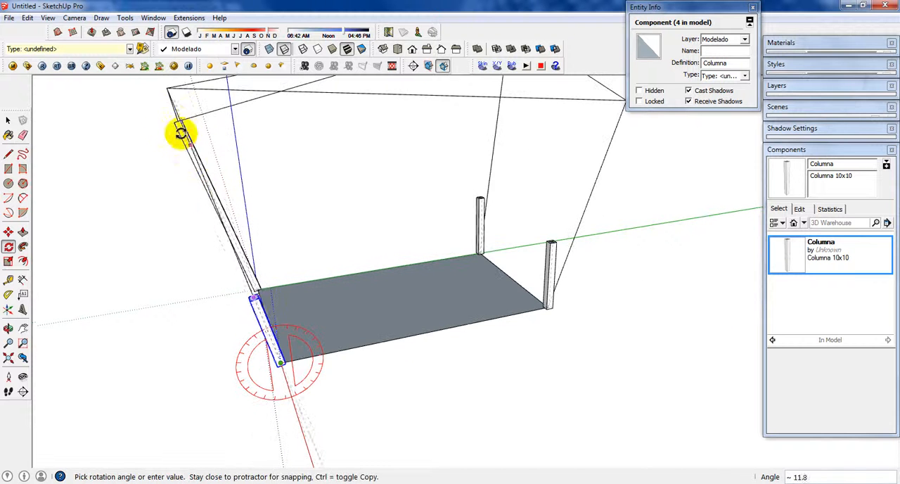
scroll(171, 117, up, 3)
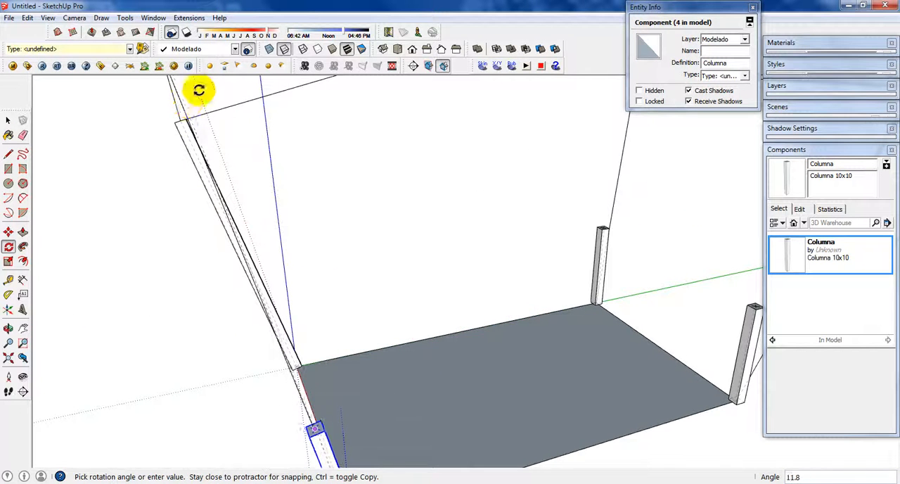
middle_drag(202, 91, 111, 161)
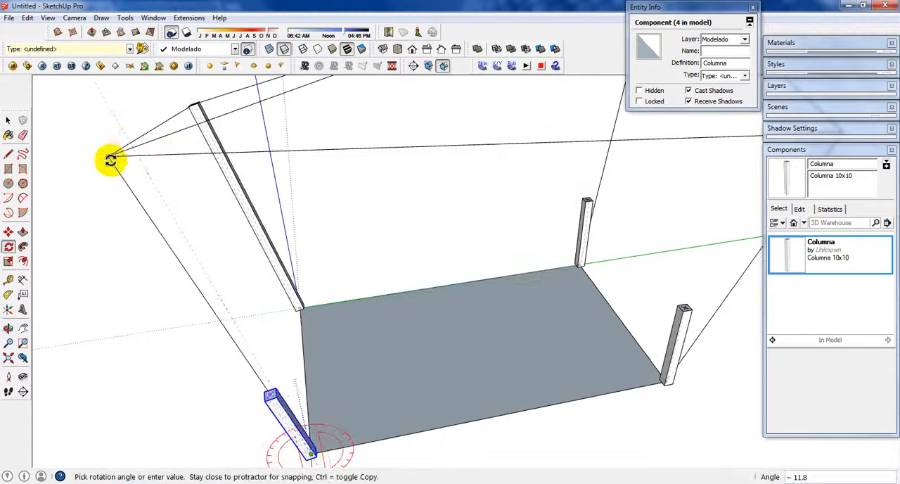
click(110, 156)
Step: Try to stretch the leaning red-axis column to its guide line's upper end with Scale, and undo the scaling
scroll(289, 436, up, 5)
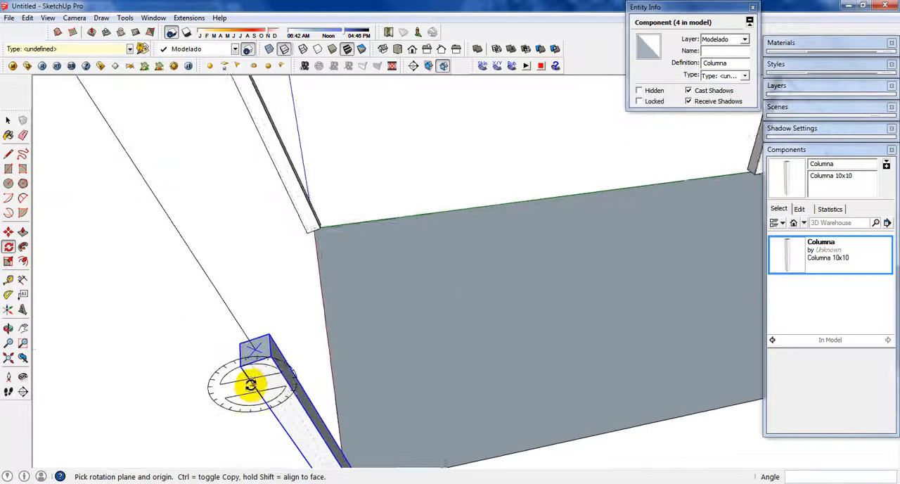
scroll(239, 352, down, 10)
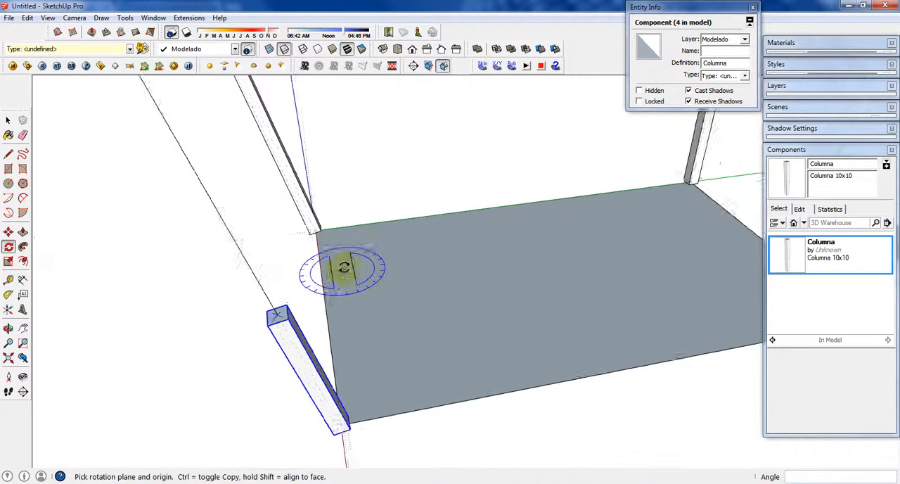
key(space)
scroll(301, 304, up, 2)
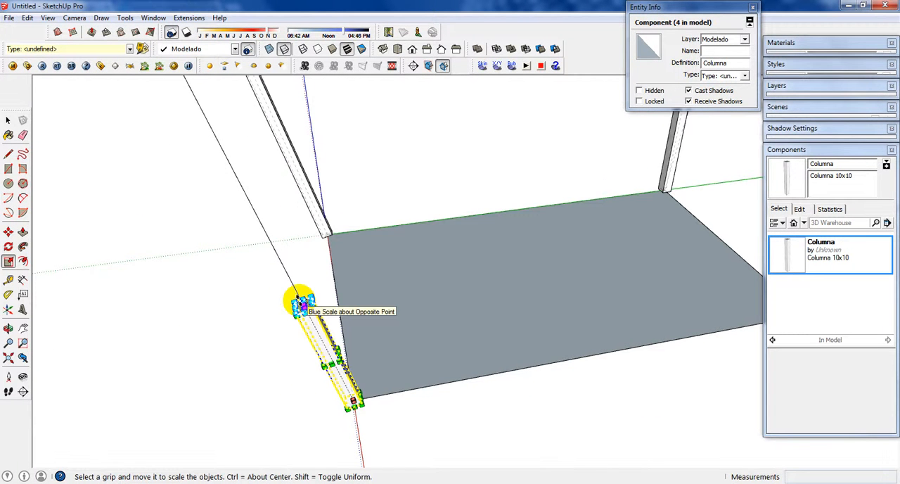
click(299, 300)
scroll(300, 289, down, 1)
scroll(222, 156, down, 1)
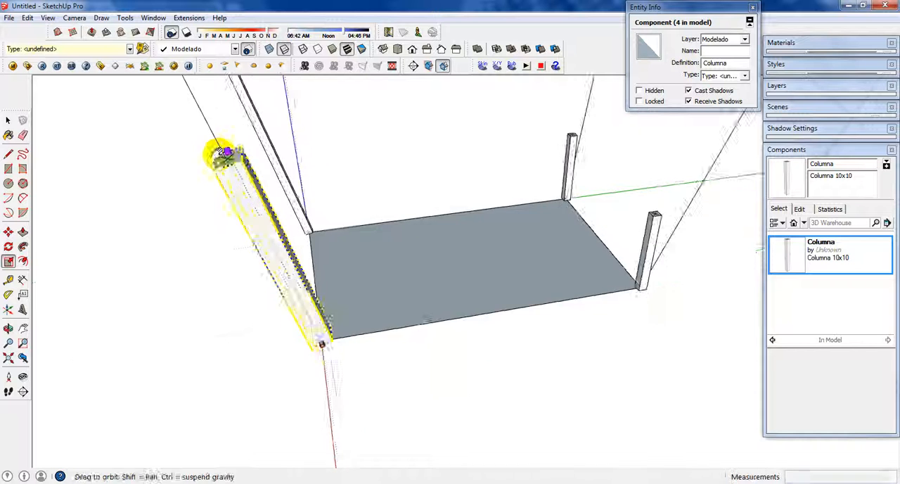
shift+middle_drag(223, 153, 346, 285)
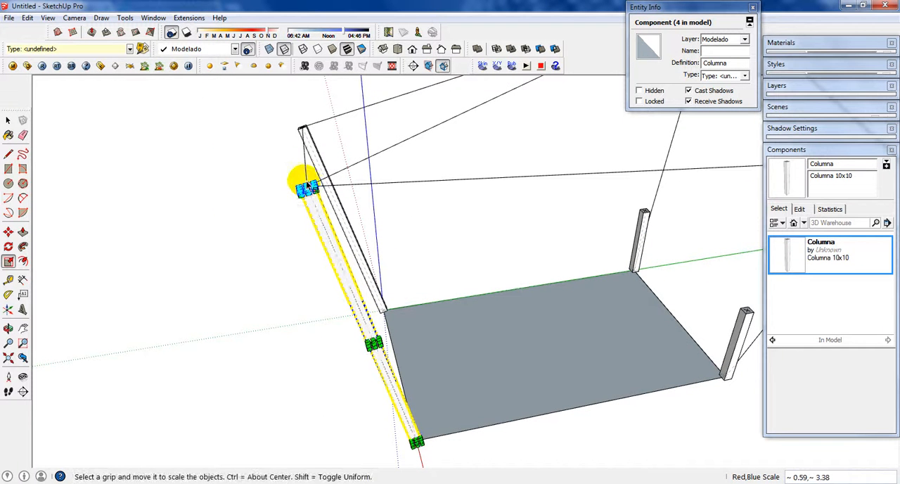
key(space)
scroll(308, 197, up, 1)
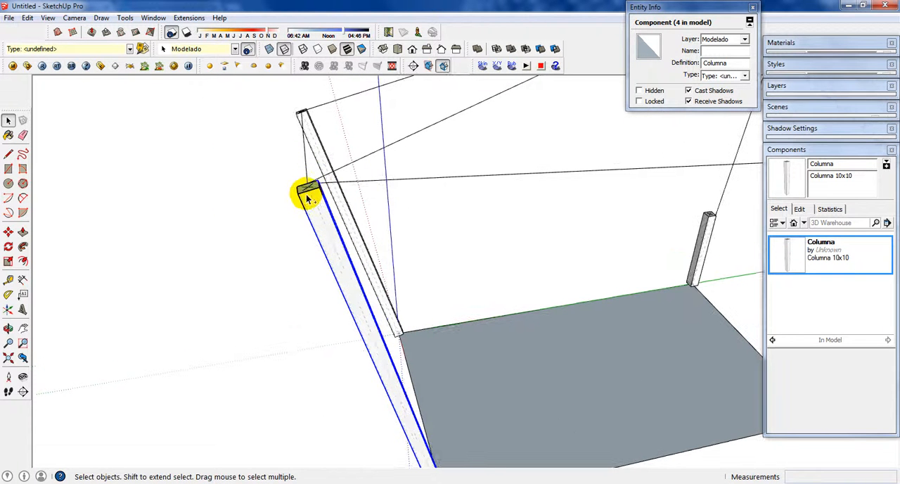
key(ctrl+z)
Step: Scale the red-axis column along its own blue axis up to the guide line's upper endpoint
key(s)
scroll(418, 450, up, 2)
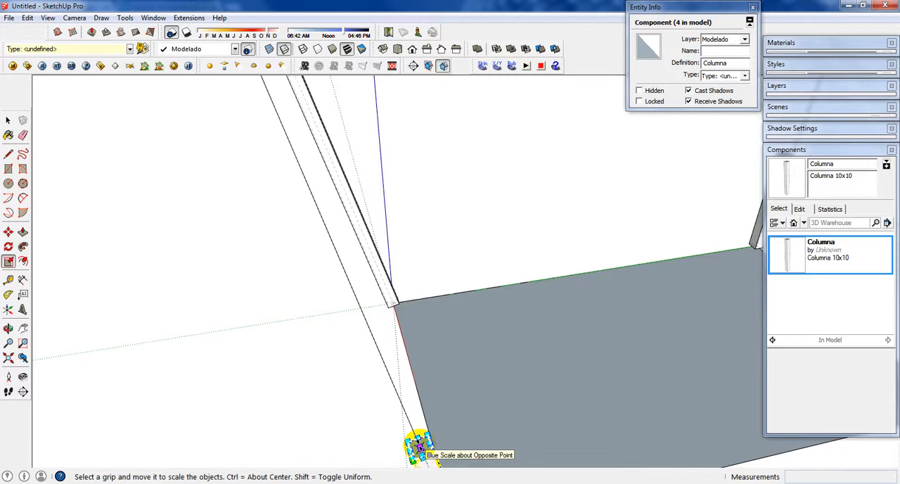
drag(418, 446, 259, 88)
scroll(295, 169, down, 3)
key(space)
Step: Select the short column at the far floor corner, diagonally opposite the origin column, and activate the Rotate tool
middle_drag(261, 111, 527, 263)
scroll(493, 266, up, 3)
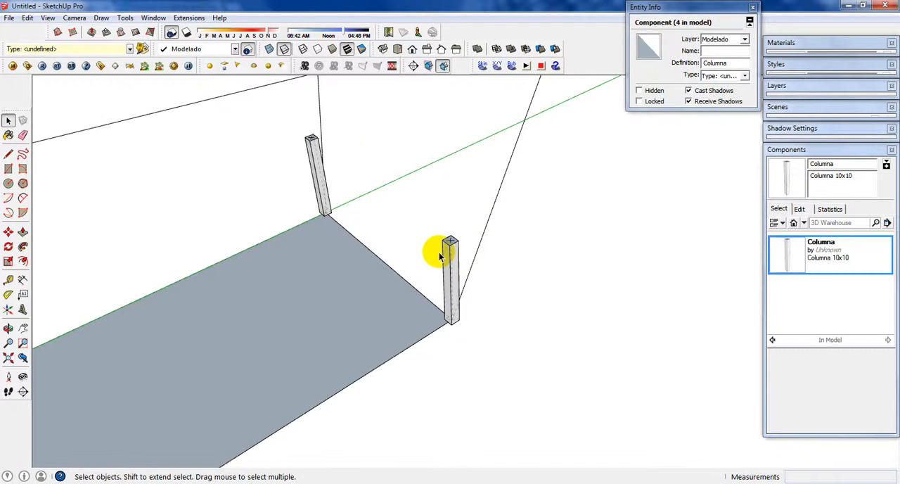
scroll(441, 256, up, 1)
click(458, 252)
scroll(458, 253, up, 3)
middle_drag(458, 253, 378, 231)
scroll(436, 237, up, 2)
scroll(437, 234, down, 1)
scroll(375, 219, down, 3)
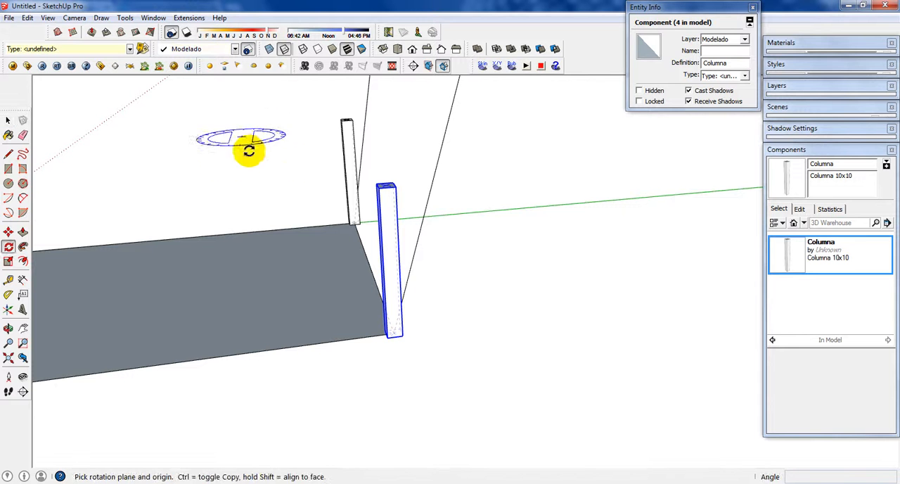
middle_drag(249, 148, 249, 120)
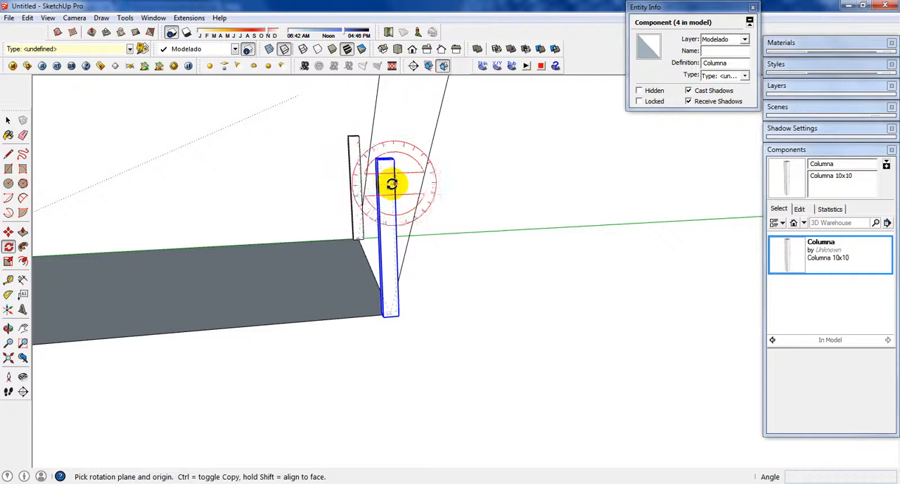
scroll(391, 176, up, 2)
scroll(378, 168, down, 1)
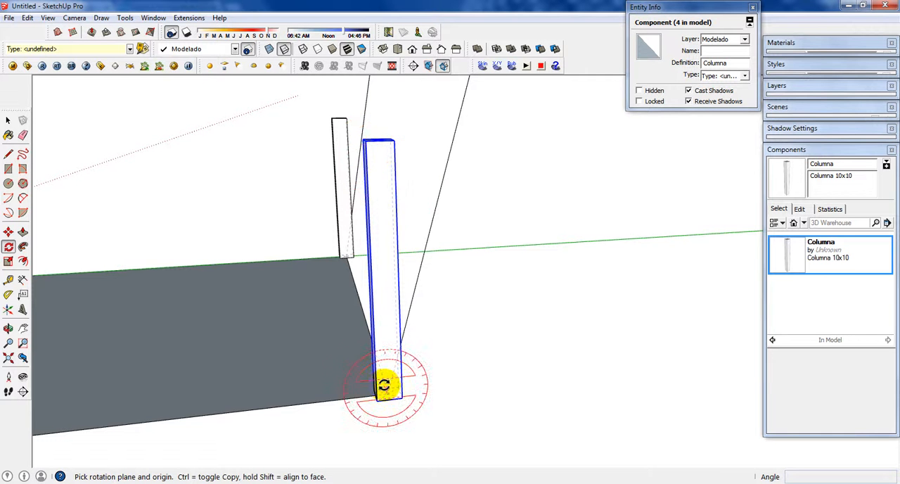
scroll(388, 384, up, 3)
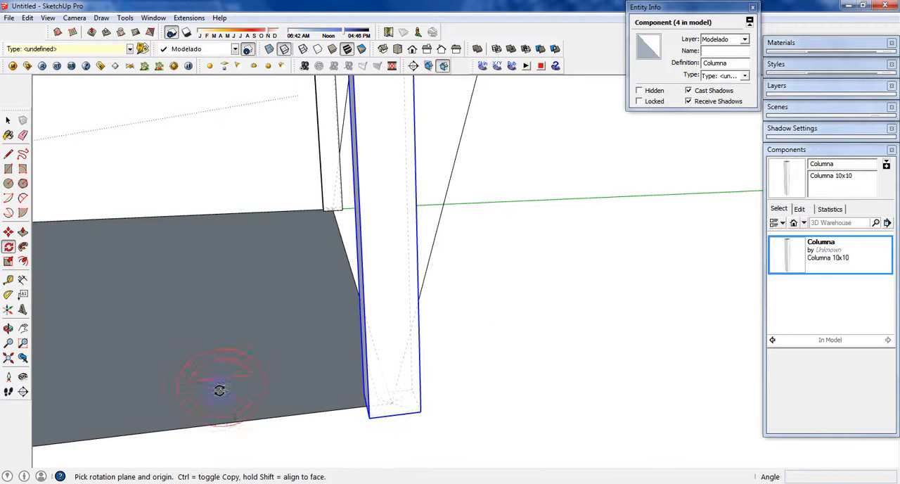
click(390, 405)
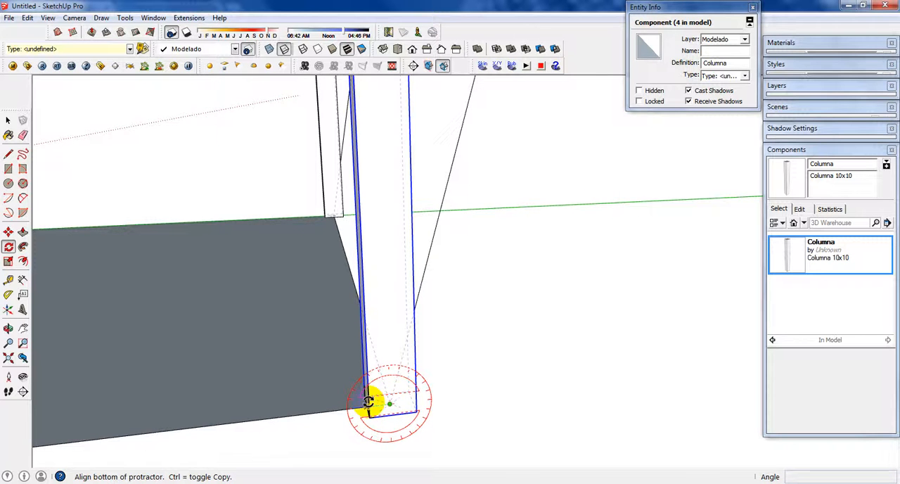
middle_drag(368, 185, 387, 235)
click(361, 171)
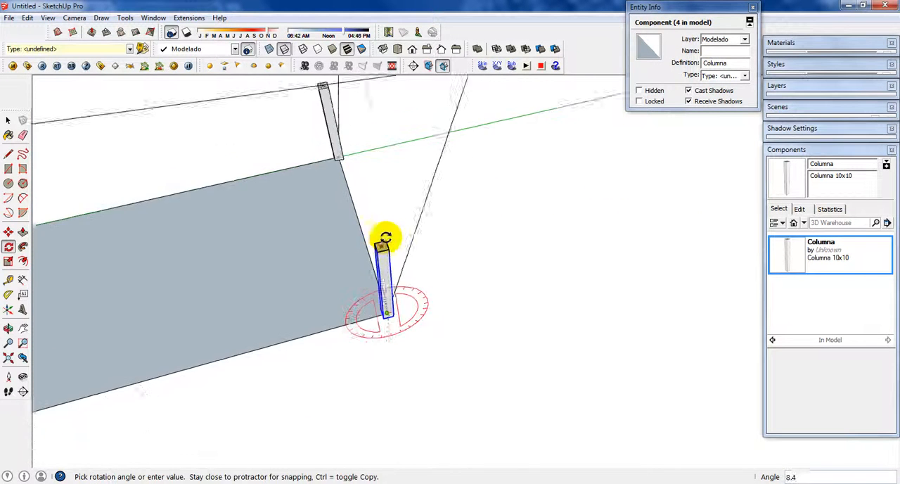
key(Escape)
Step: Rotate the diagonal corner column about 8.4° around its base center, perpendicular to the green axis, onto its guide line, and activate the Scale tool
middle_drag(454, 155, 372, 148)
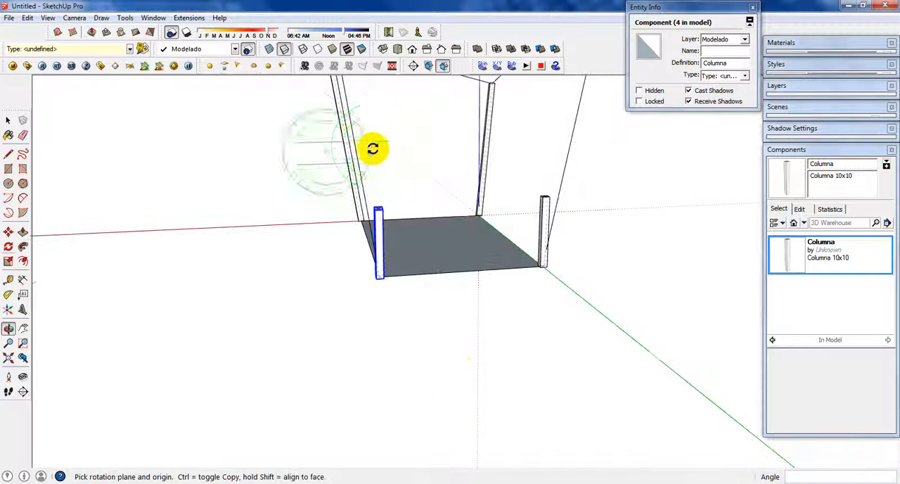
scroll(377, 271, up, 3)
click(380, 279)
middle_drag(387, 140, 377, 127)
click(377, 127)
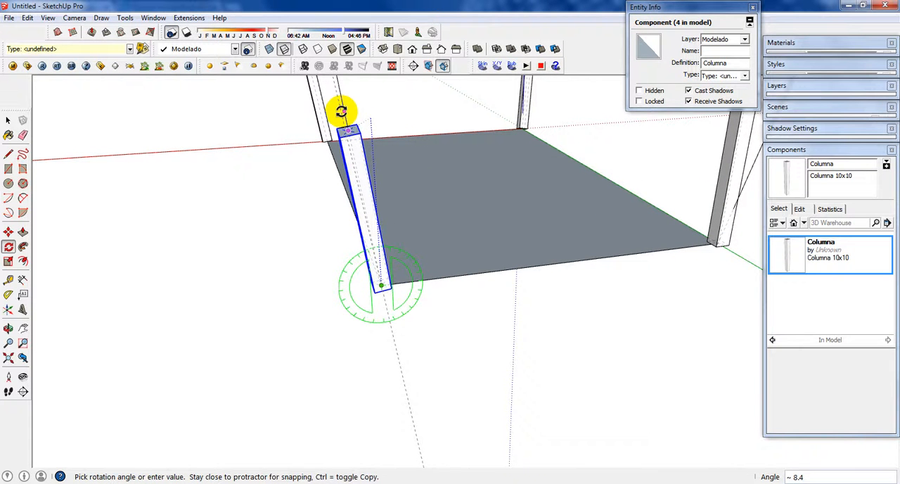
click(341, 111)
scroll(366, 105, up, 3)
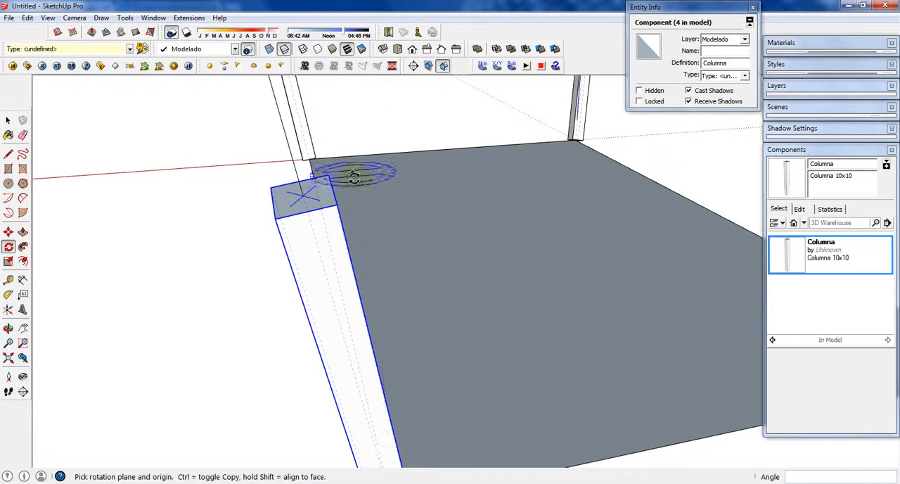
scroll(351, 181, up, 2)
scroll(362, 187, down, 3)
key(s)
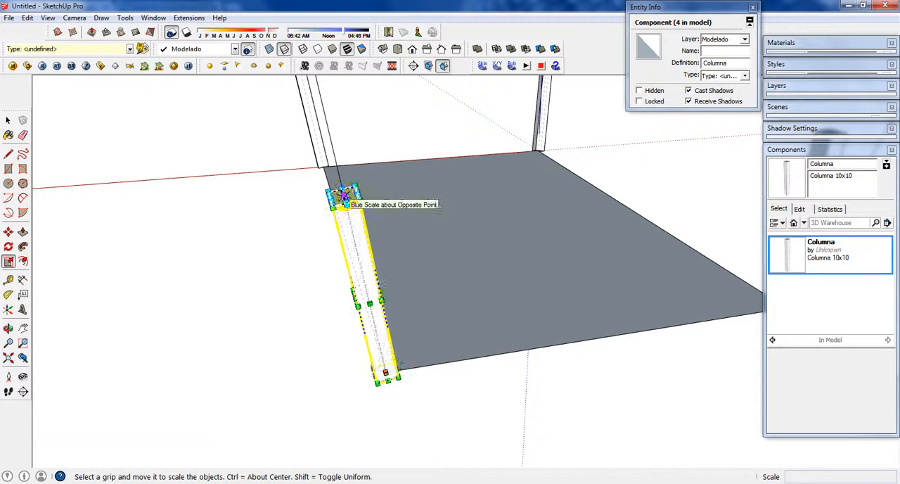
click(329, 203)
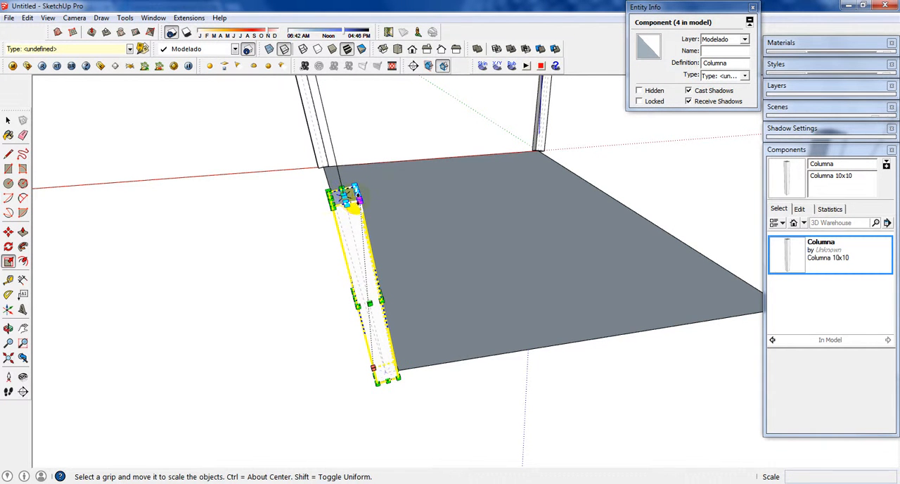
drag(351, 202, 442, 137)
middle_drag(442, 136, 480, 161)
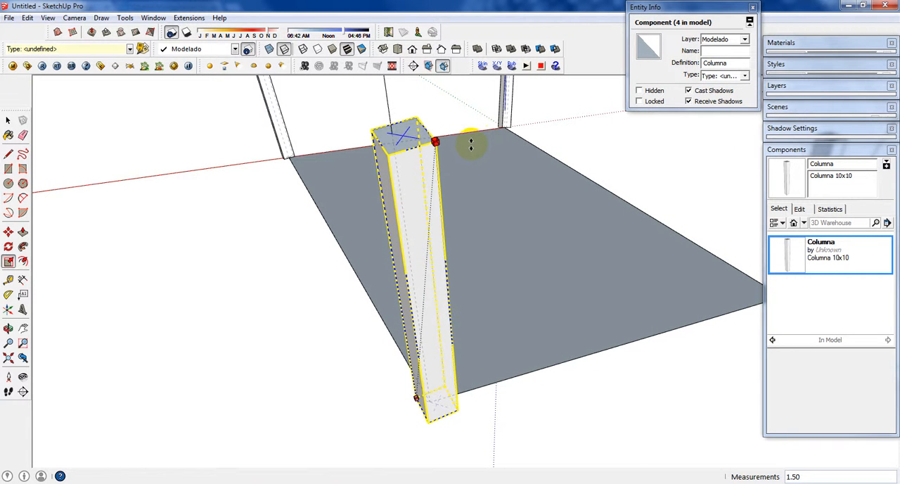
key(Escape)
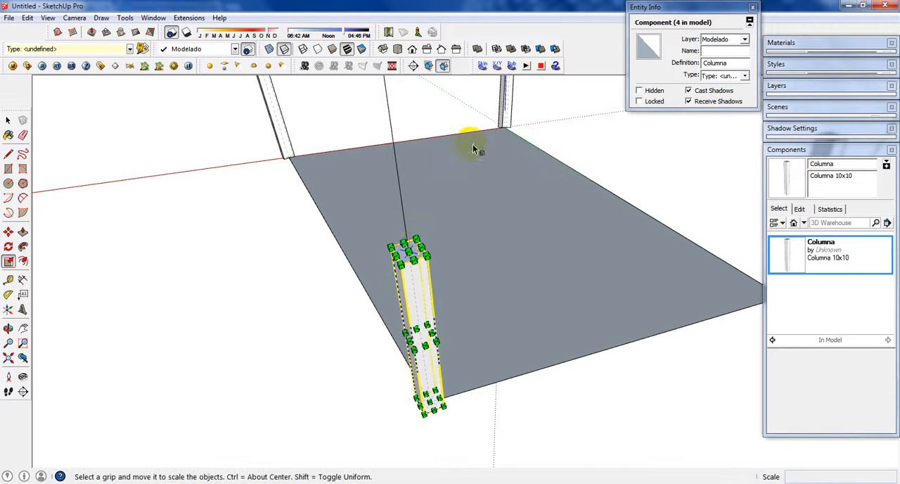
Step: Scale the diagonal corner column along its own blue axis by about 3.00, up to the guide line's upper endpoint, and deselect it
click(409, 251)
scroll(403, 217, down, 5)
mouse_move(394, 164)
middle_down()
mouse_move(398, 204)
mouse_move(404, 177)
middle_up()
click(387, 130)
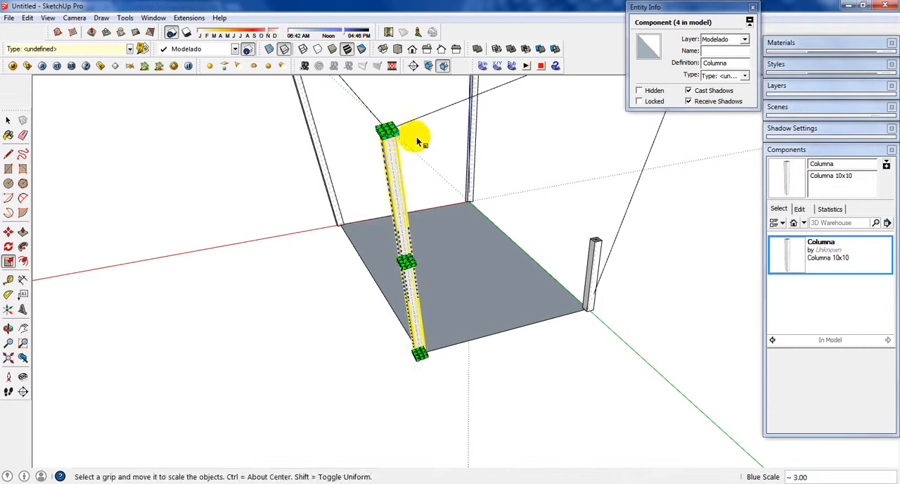
key(space)
click(429, 153)
scroll(596, 254, down, 1)
Step: Select the remaining short column on the green axis and rotate it about 8.7° around its base center, perpendicular to the green axis
click(594, 252)
middle_drag(595, 252, 469, 209)
key(q)
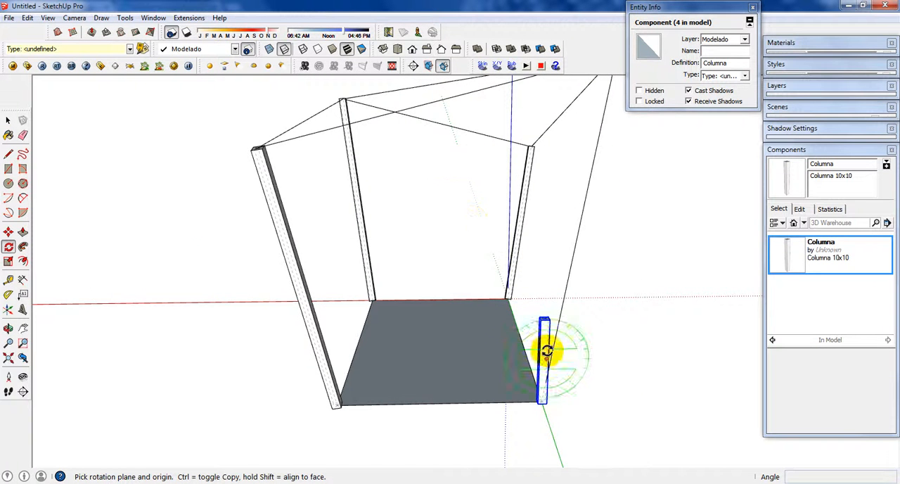
scroll(544, 348, up, 3)
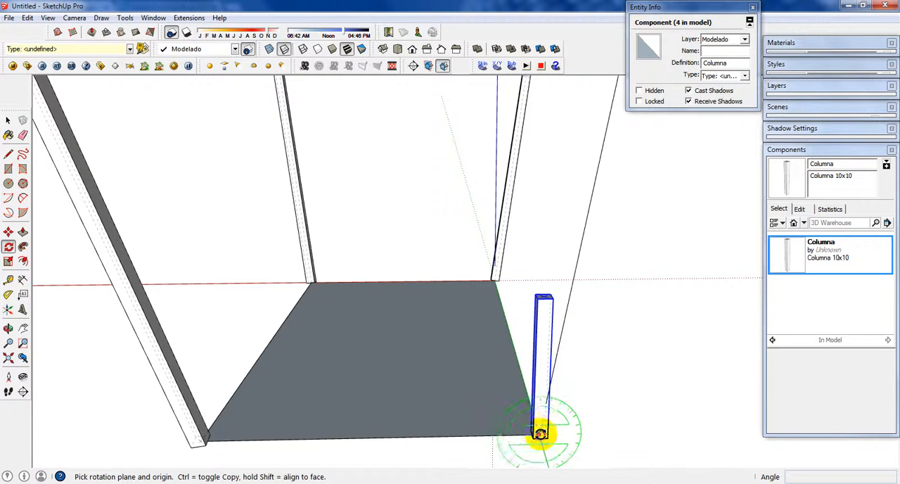
drag(540, 432, 539, 299)
click(542, 295)
scroll(564, 258, down, 1)
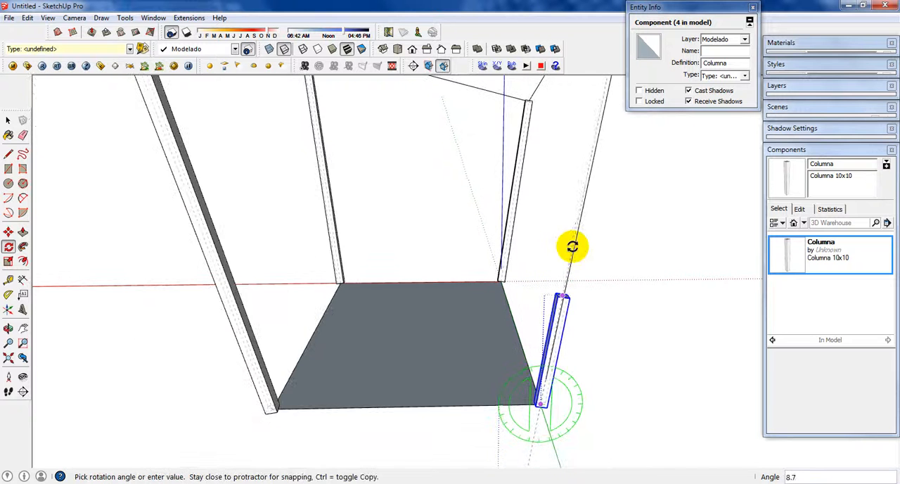
scroll(572, 245, down, 2)
middle_drag(568, 247, 338, 303)
click(588, 115)
Step: Rotate the green-axis column about 10.6° around its base center, perpendicular to the red axis, to line up with its guide line
scroll(408, 342, up, 2)
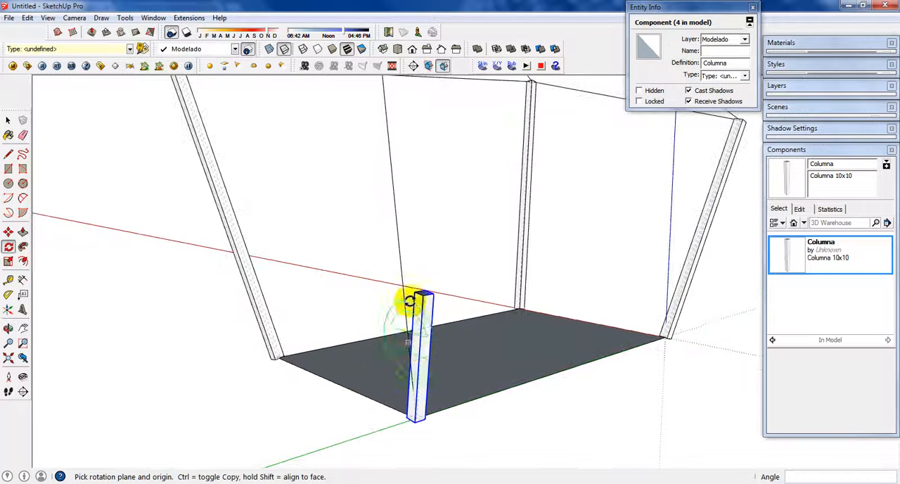
middle_drag(429, 344, 348, 377)
scroll(349, 411, up, 3)
scroll(331, 188, down, 1)
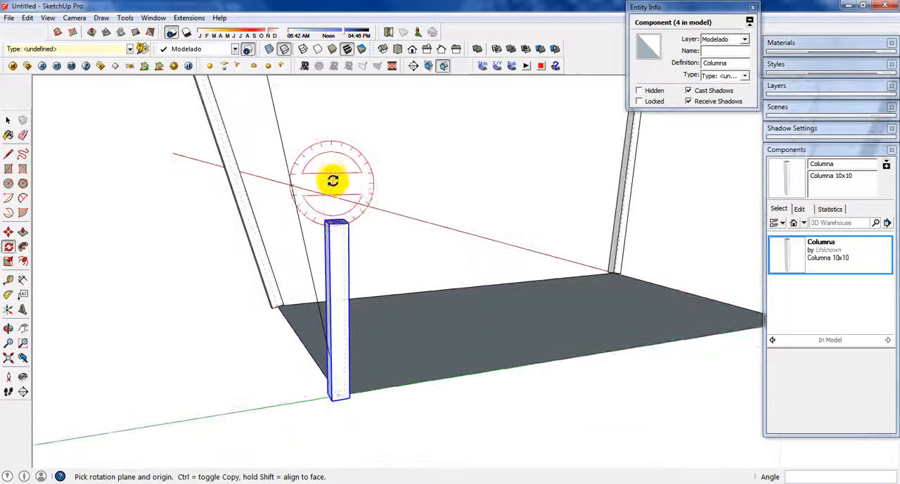
click(339, 394)
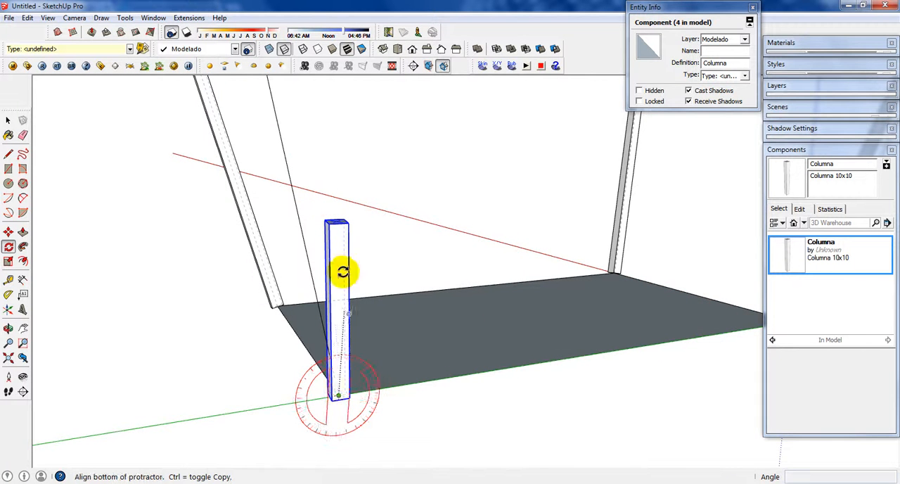
click(336, 223)
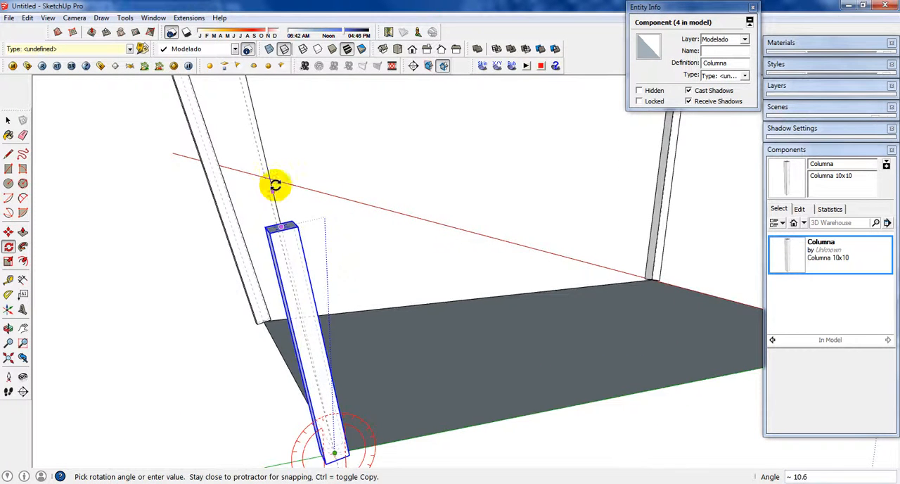
scroll(267, 149, down, 3)
middle_drag(263, 145, 297, 111)
key(Escape)
scroll(331, 285, up, 5)
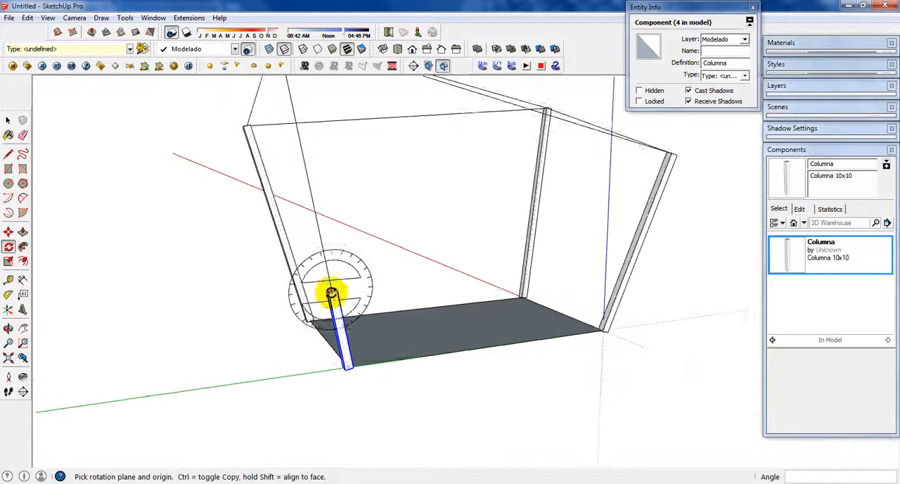
Step: Scale the green-axis column along its own blue axis up to the guide line's upper endpoint, and deselect it
key(space)
scroll(332, 292, up, 4)
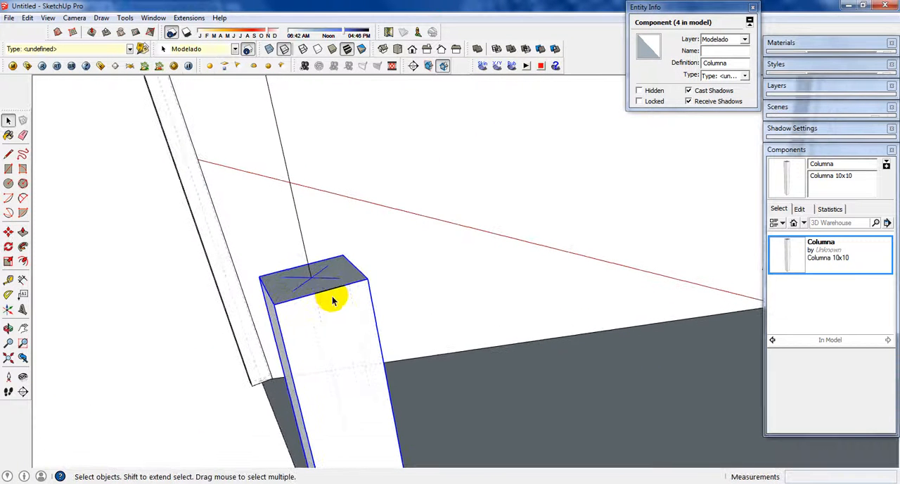
key(s)
scroll(312, 287, down, 8)
drag(312, 281, 280, 85)
key(space)
click(352, 160)
middle_drag(352, 160, 539, 191)
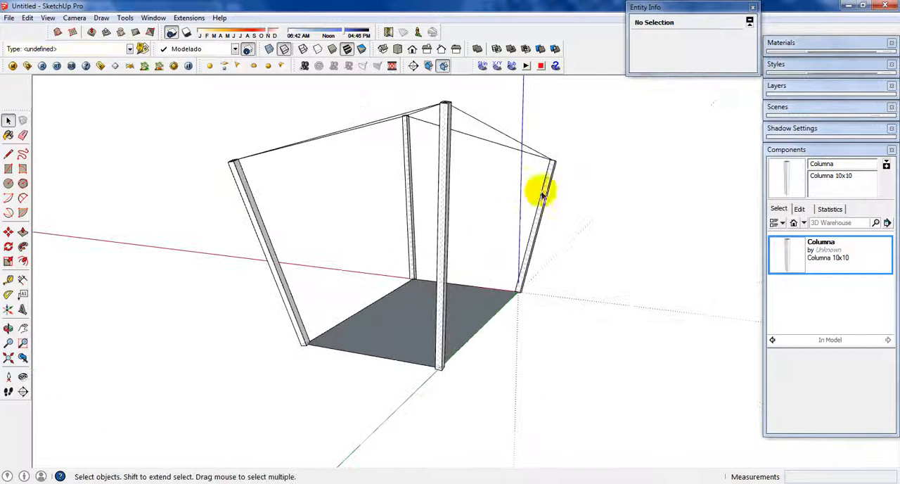
middle_drag(499, 232, 481, 339)
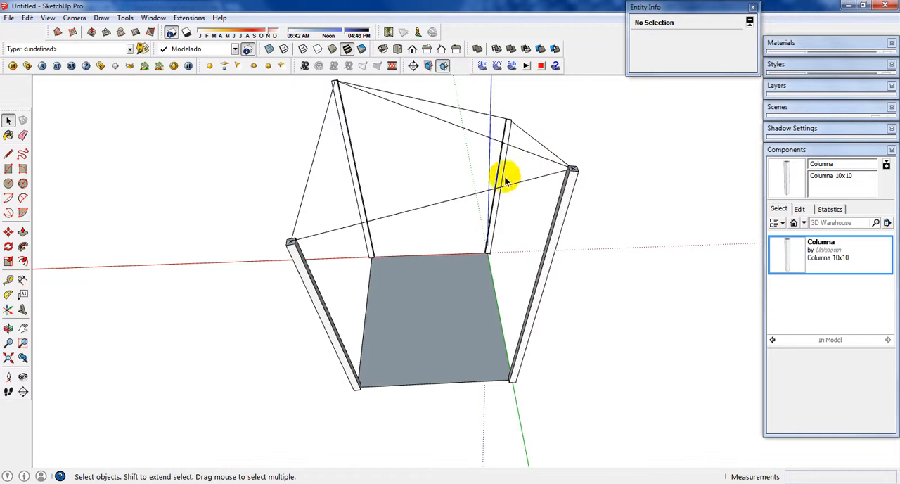
middle_drag(548, 211, 589, 255)
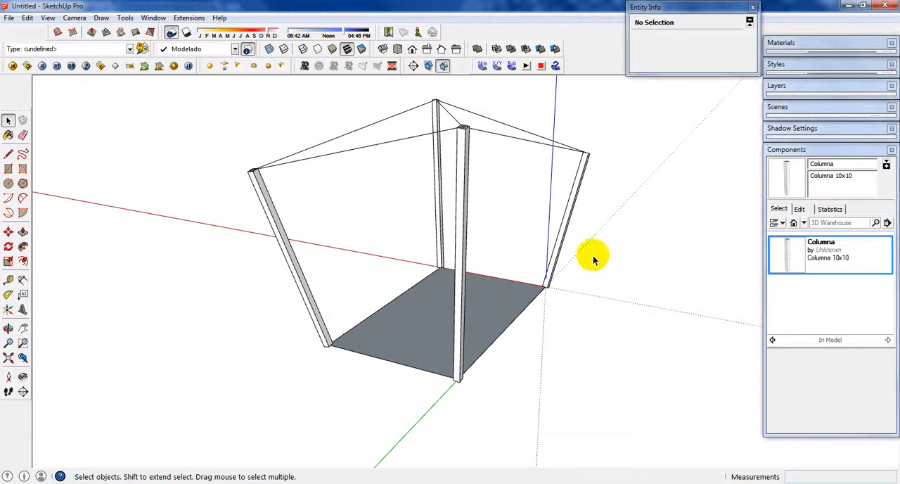
Step: Draw an upright 0.05 × 0.1 m rectangle in the empty space beside the column structure
middle_drag(582, 289, 515, 235)
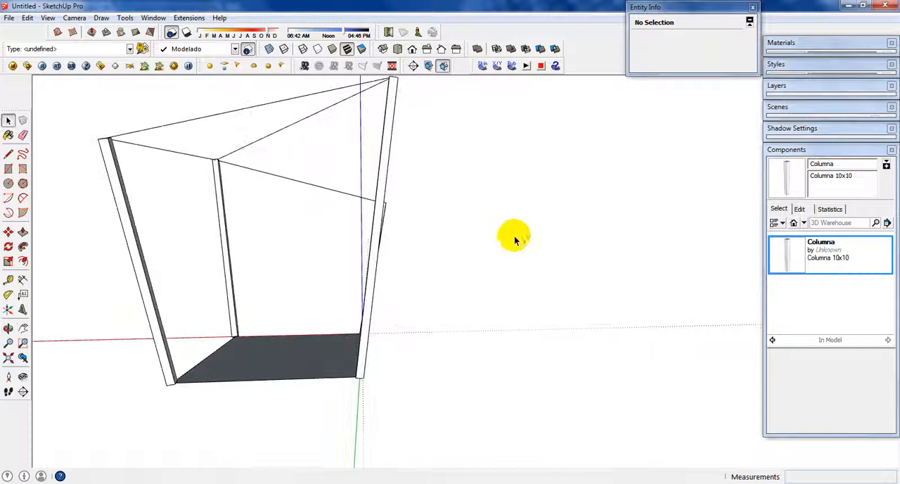
scroll(471, 242, up, 1)
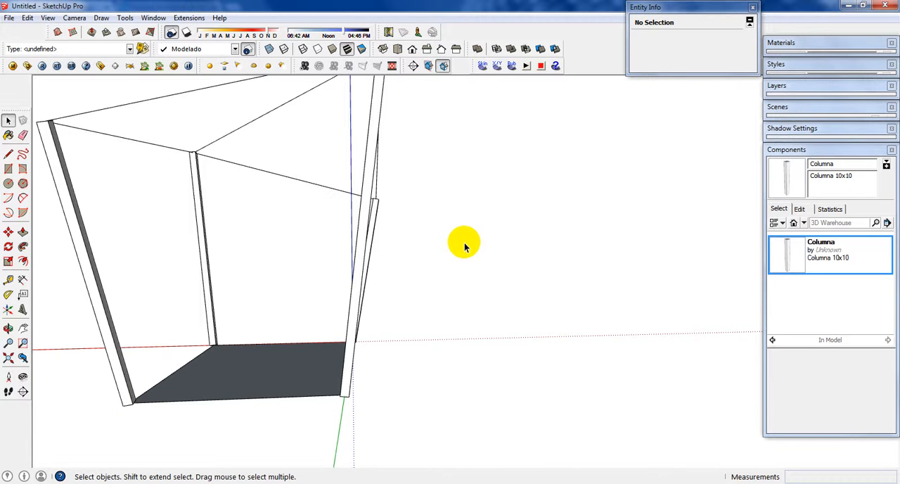
key(r)
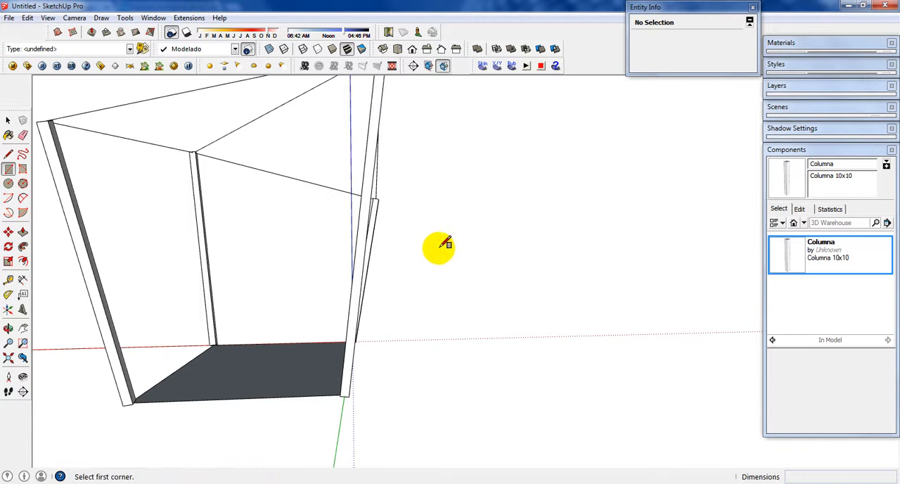
click(449, 206)
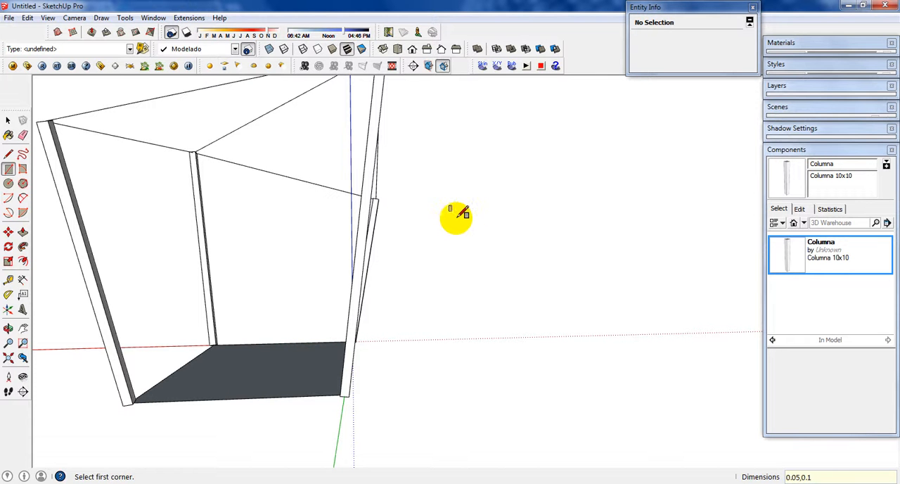
key(space)
Step: Select the new rectangle with its edges, dismiss the file exception message, and clear the selection
scroll(450, 204, up, 5)
mouse_move(451, 197)
middle_down()
mouse_move(422, 218)
mouse_move(456, 198)
middle_up()
click(452, 203)
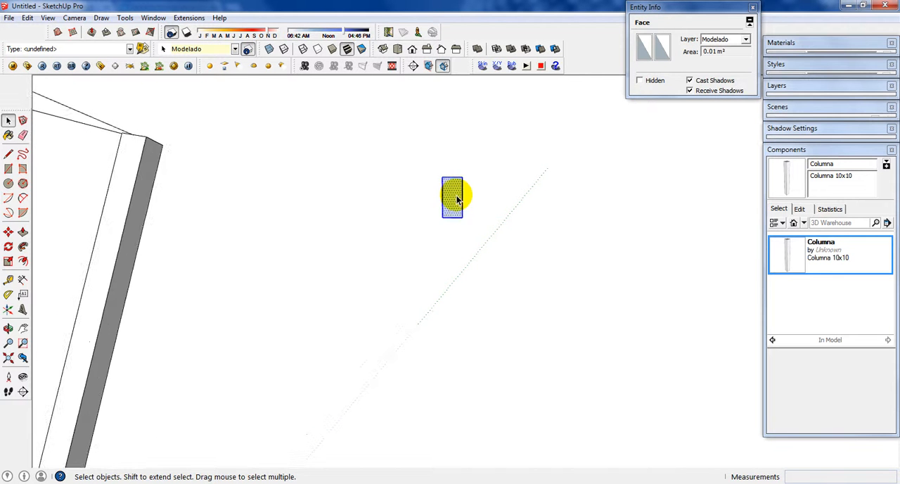
double_click(455, 198)
scroll(456, 193, up, 4)
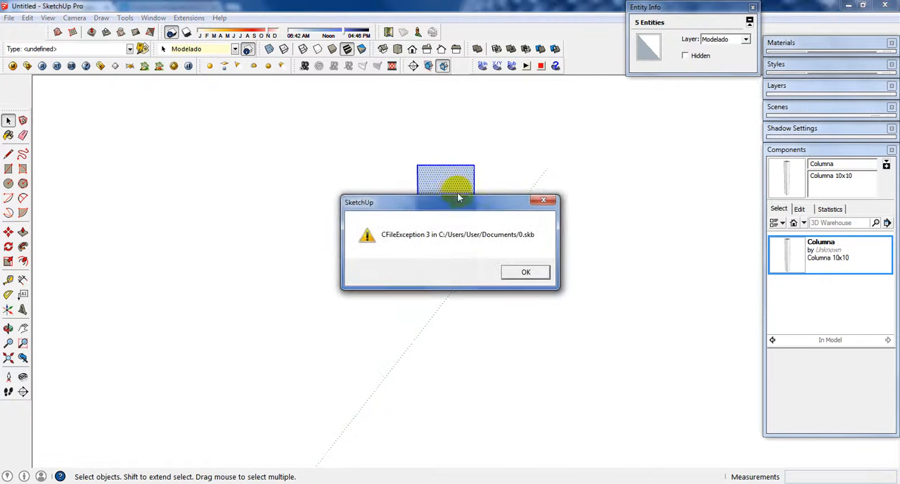
click(517, 271)
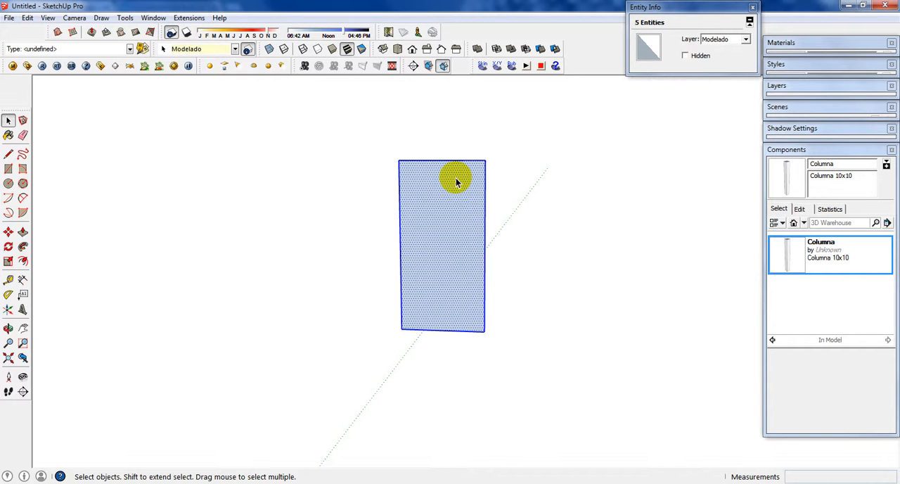
click(312, 95)
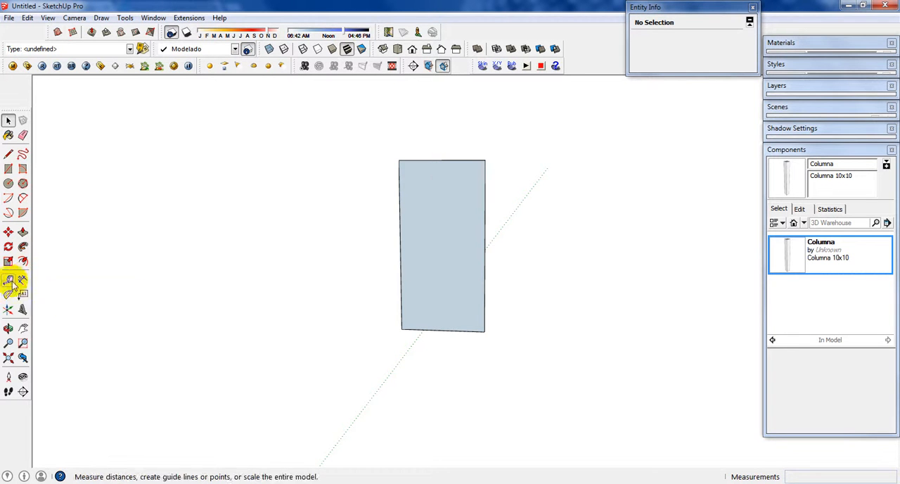
Step: Extrude the small rectangle's face 6 m with Push/Pull to form a long horizontal beam
click(435, 208)
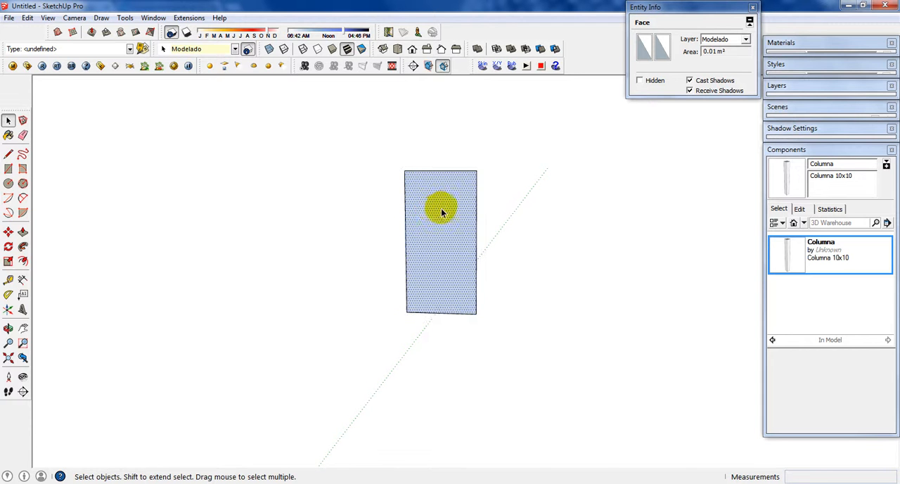
scroll(441, 212, down, 3)
scroll(443, 223, down, 2)
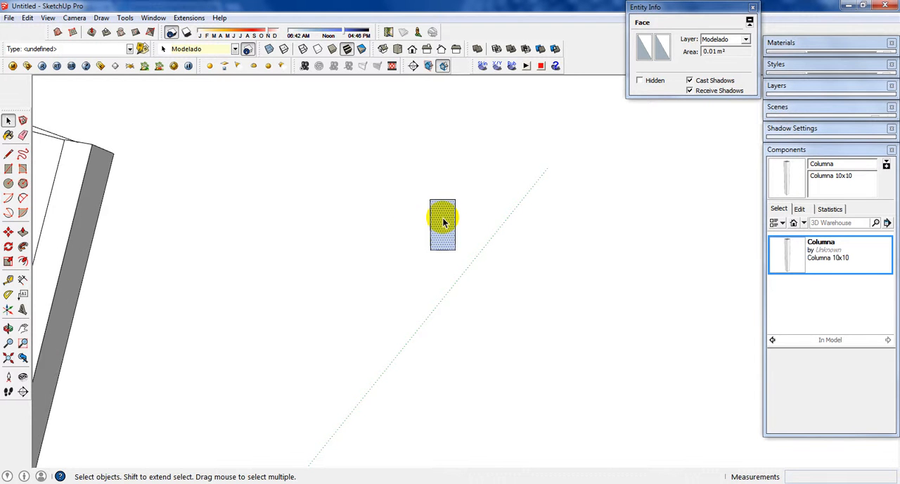
key(p)
click(443, 219)
scroll(368, 269, down, 3)
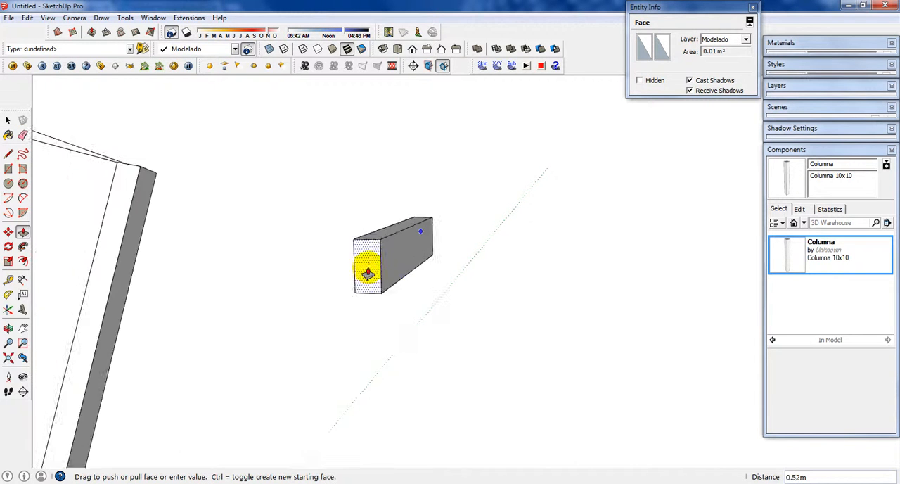
scroll(366, 276, down, 2)
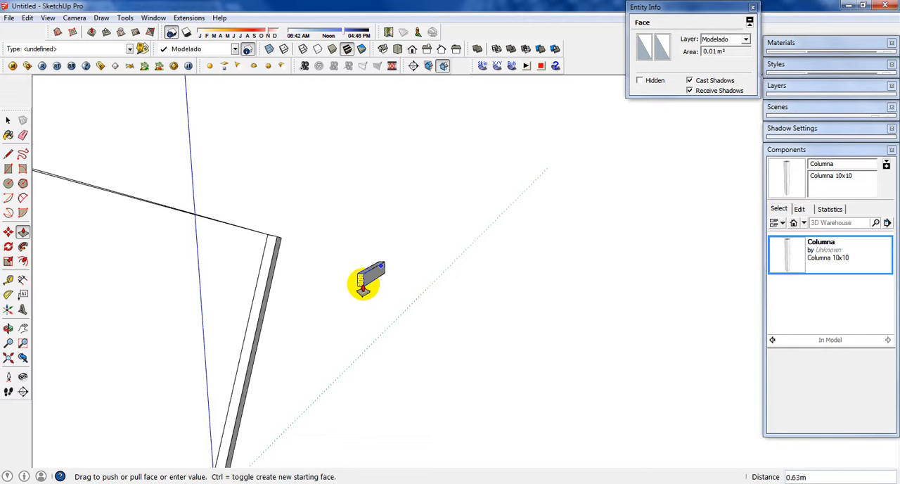
text(6)
key(Return)
key(space)
Step: Offset the outline of the beam's near end face inward by 0.01 m
scroll(420, 295, down, 5)
middle_drag(491, 267, 493, 269)
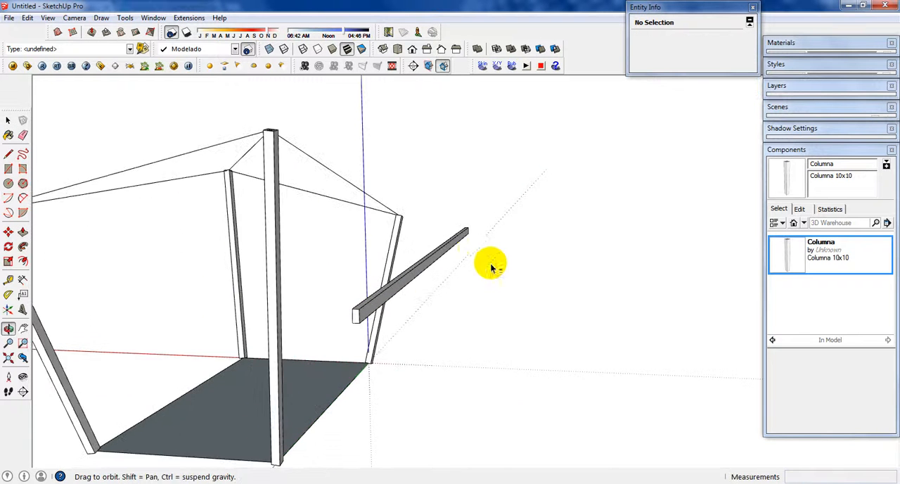
scroll(466, 252, up, 3)
scroll(442, 253, down, 1)
middle_drag(443, 252, 521, 233)
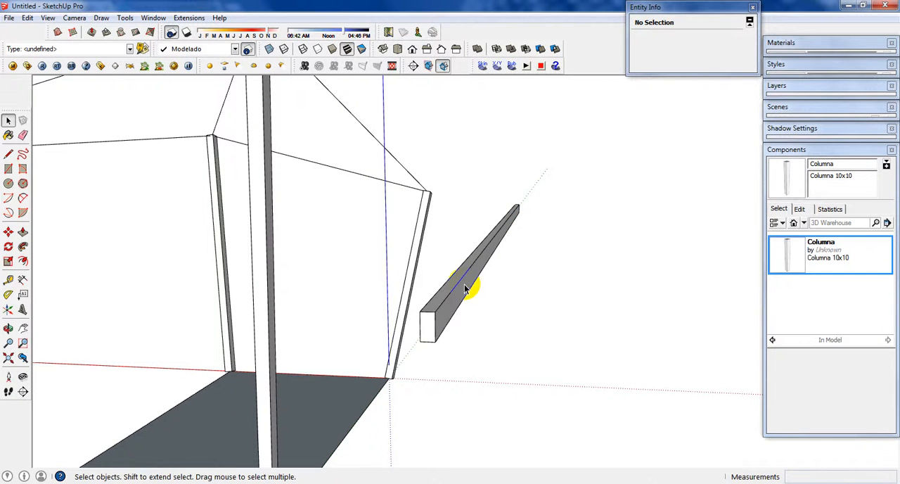
scroll(432, 330, up, 2)
click(433, 329)
scroll(433, 328, up, 3)
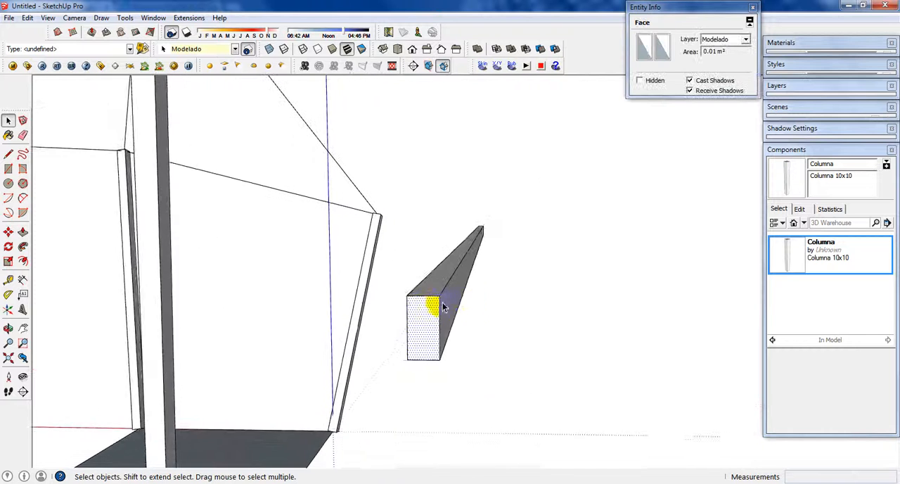
scroll(432, 335, up, 2)
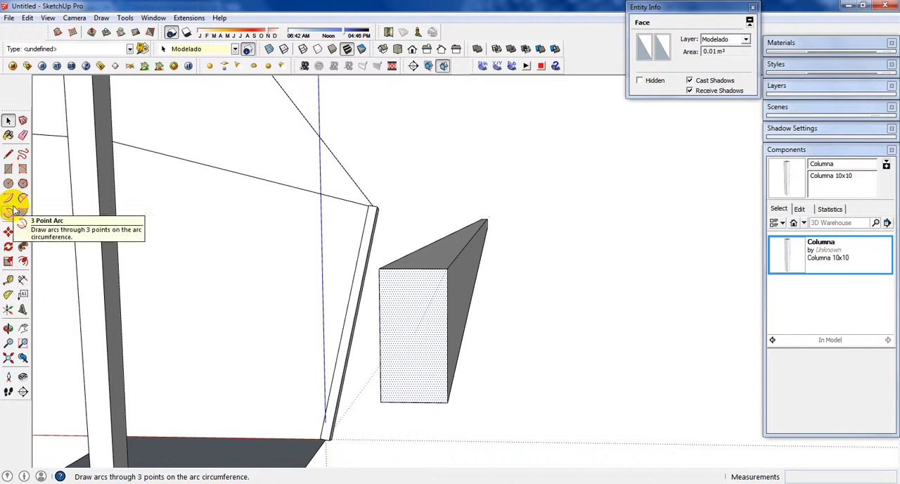
click(23, 260)
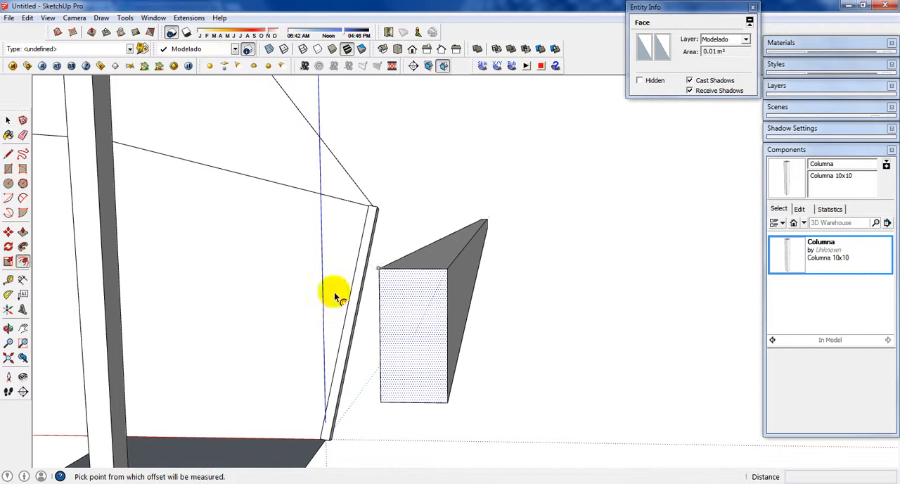
click(406, 275)
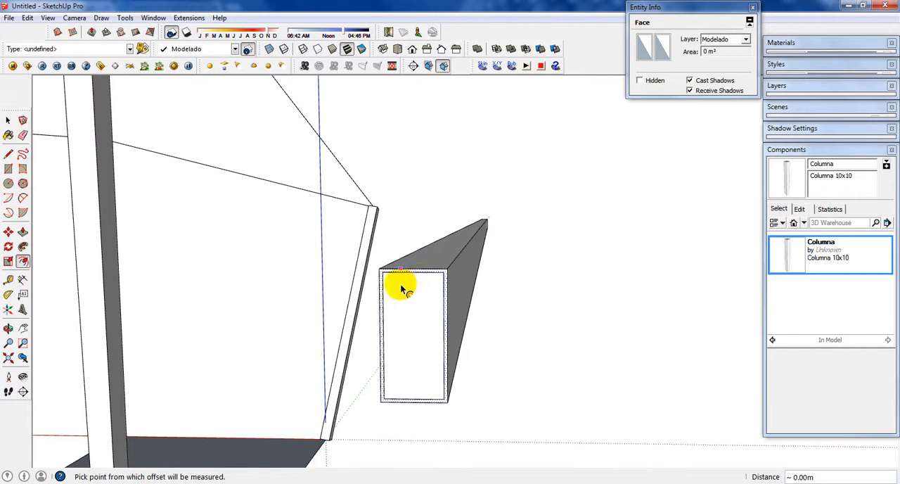
click(402, 268)
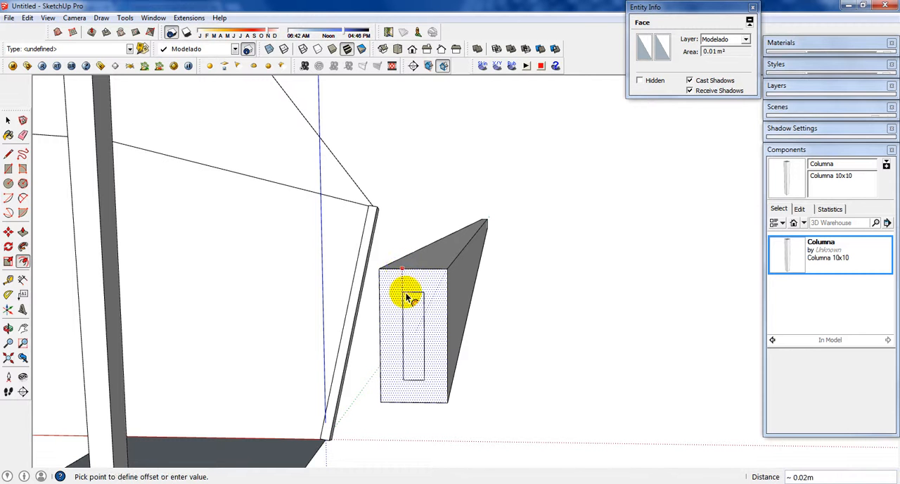
click(406, 299)
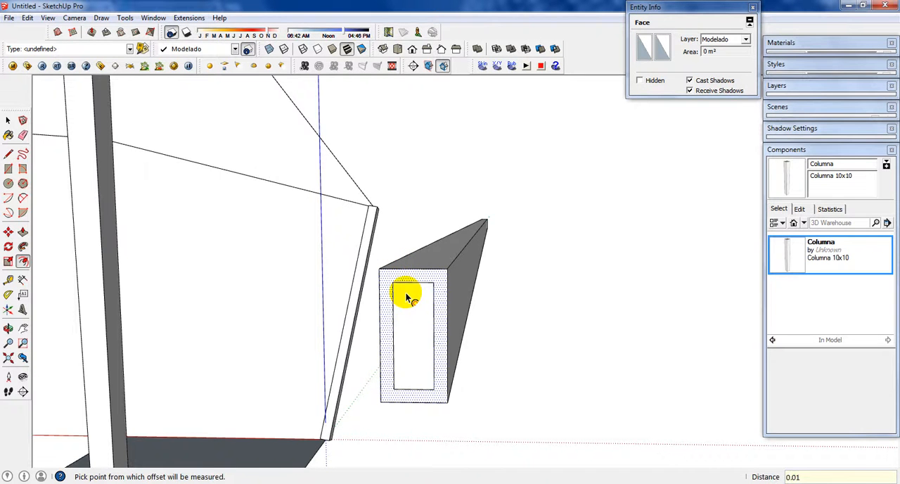
scroll(428, 301, up, 2)
key(space)
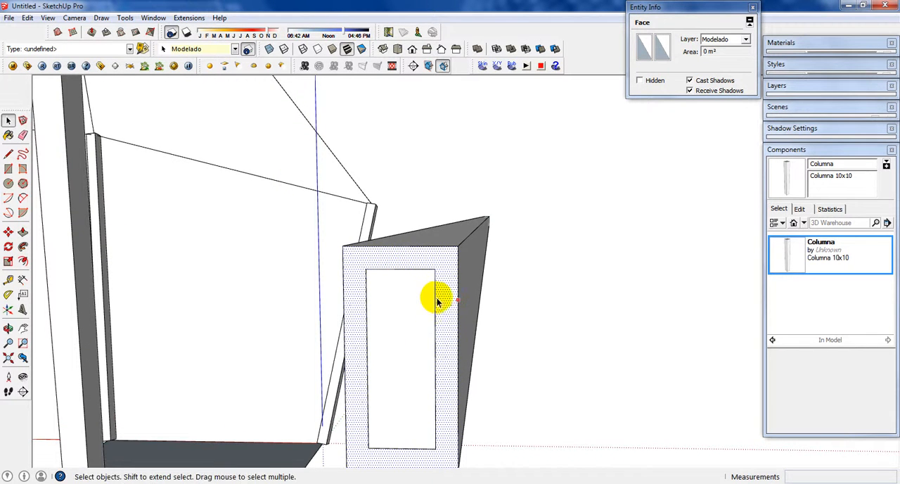
Step: Draw 0.01 × 0.01 m squares bridging the inner rectangle's upper and lower corners to the beam end's outer side edge
middle_drag(437, 301, 429, 270)
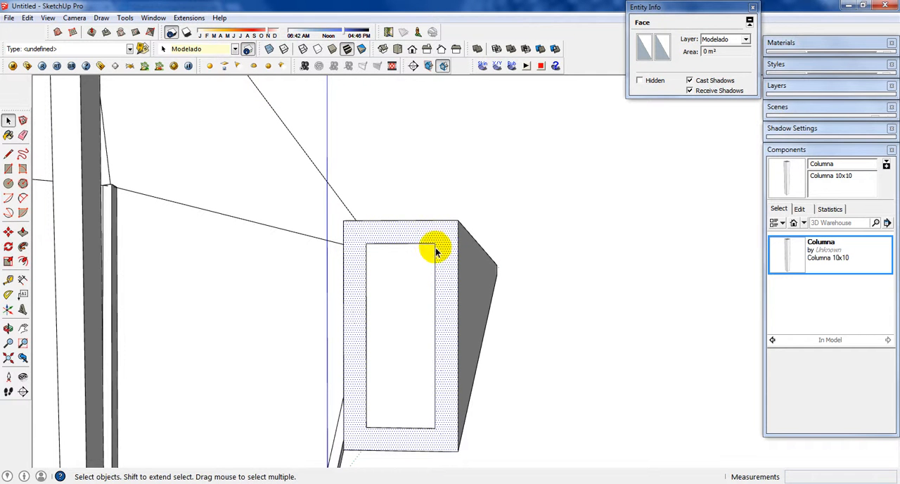
key(r)
click(435, 244)
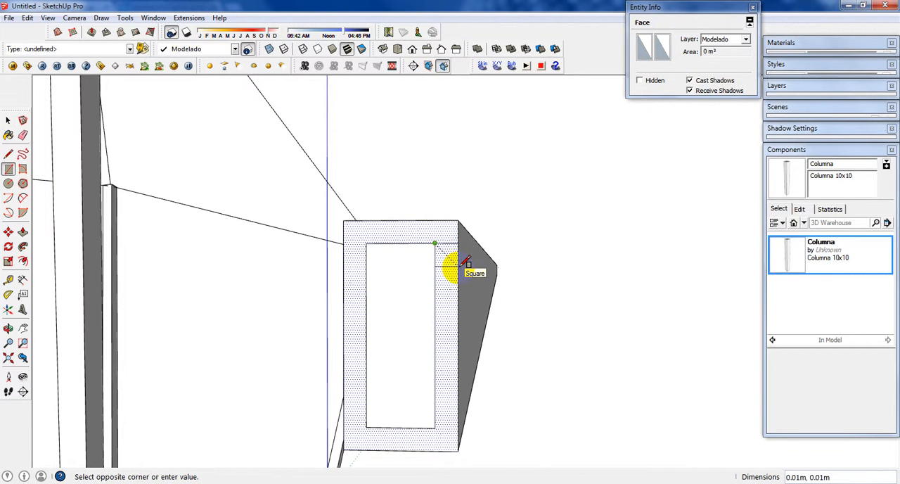
click(457, 266)
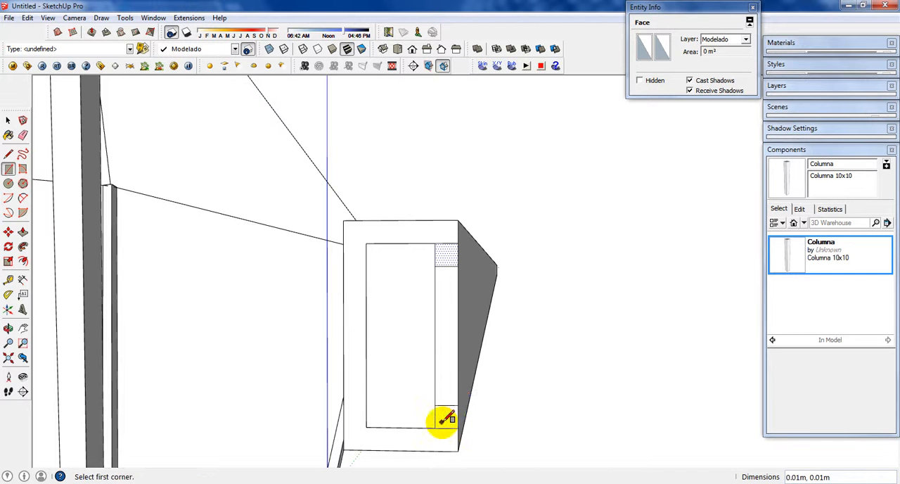
Step: Erase the surplus square and inner rectangle edges so the beam's end shows a C-shaped profile open on one side
key(e)
drag(442, 422, 429, 415)
click(435, 254)
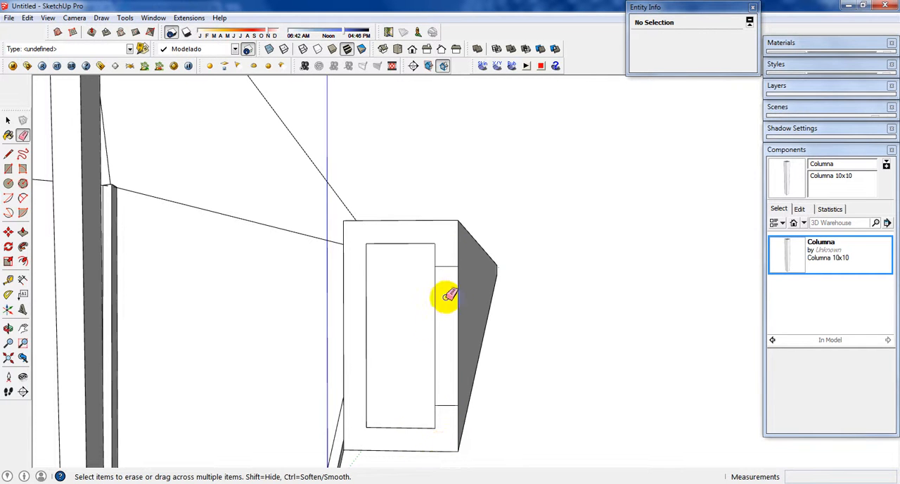
key(space)
Step: Push the inner face of the C-shaped profile back 6 m through the beam's full length to hollow it out
click(424, 338)
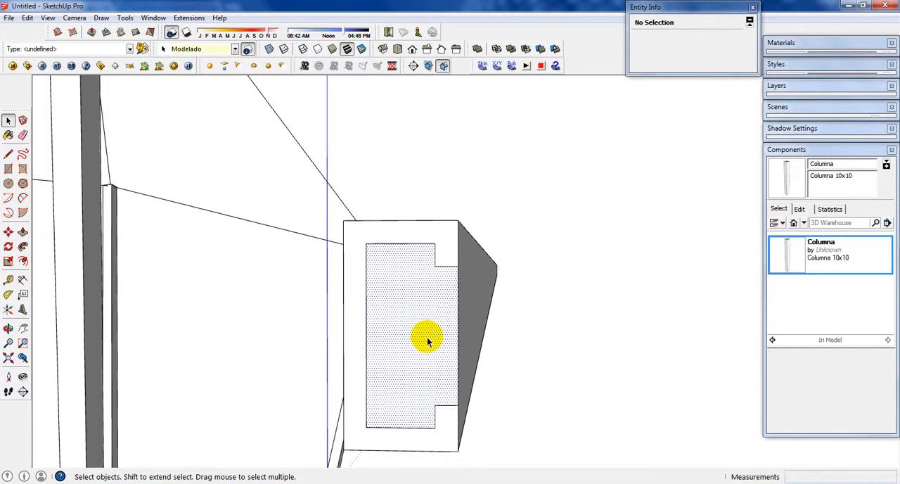
key(p)
drag(424, 343, 496, 274)
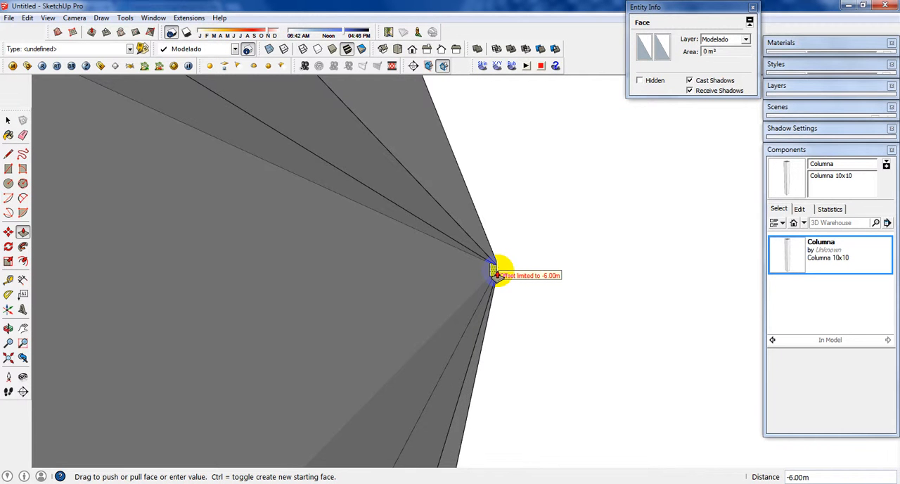
scroll(512, 276, down, 6)
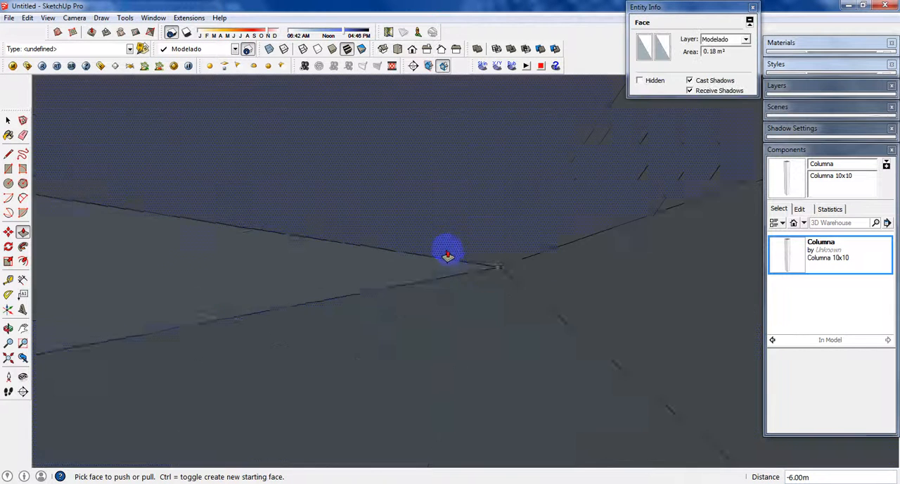
scroll(434, 247, down, 8)
key(space)
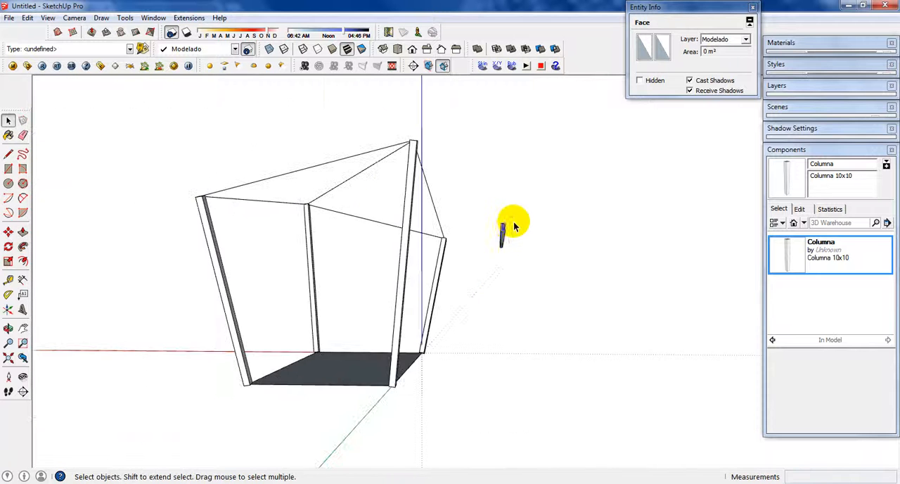
Step: Select all of the hollowed beam's connected geometry and start making it into a component
middle_drag(512, 221, 496, 251)
scroll(467, 250, up, 5)
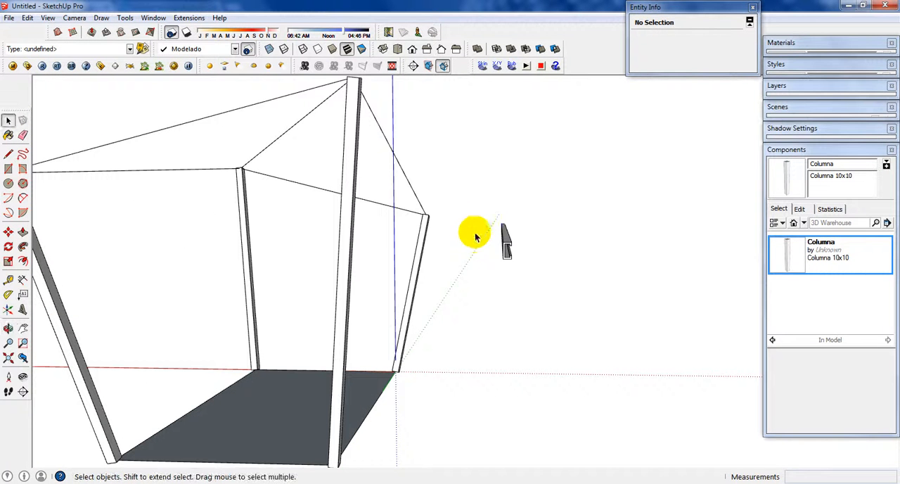
click(507, 242)
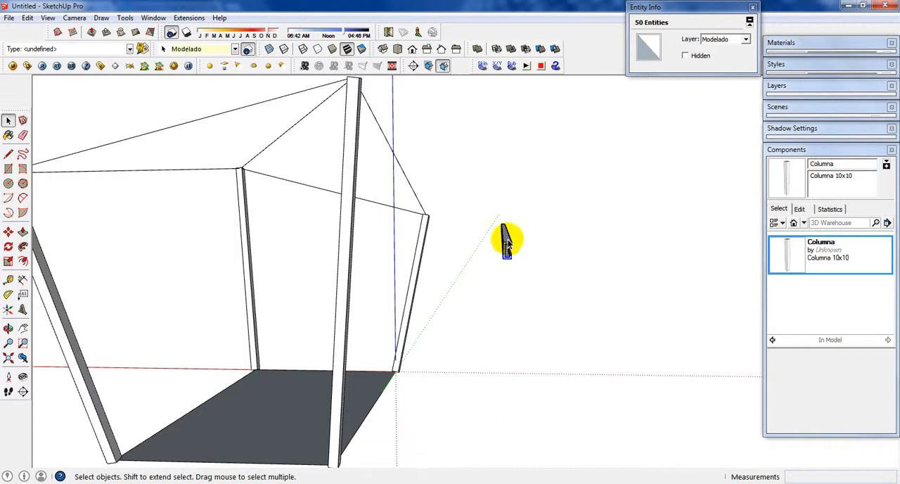
right_click(507, 243)
click(549, 327)
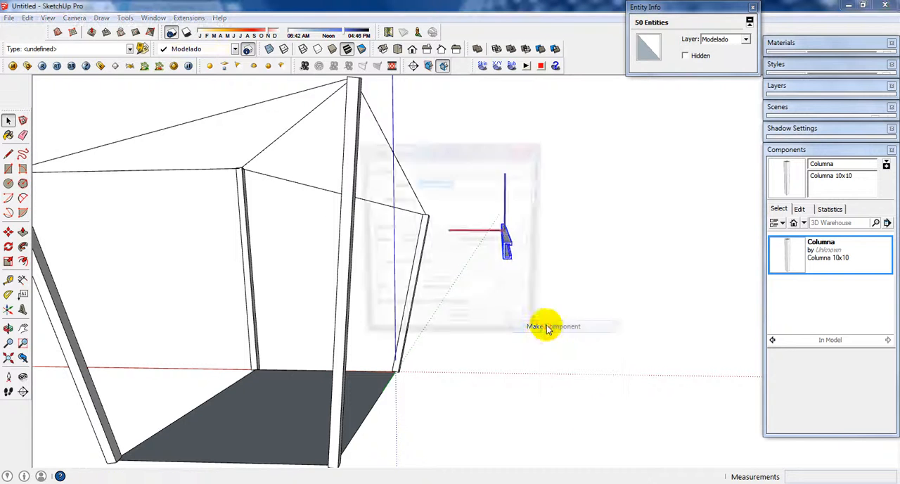
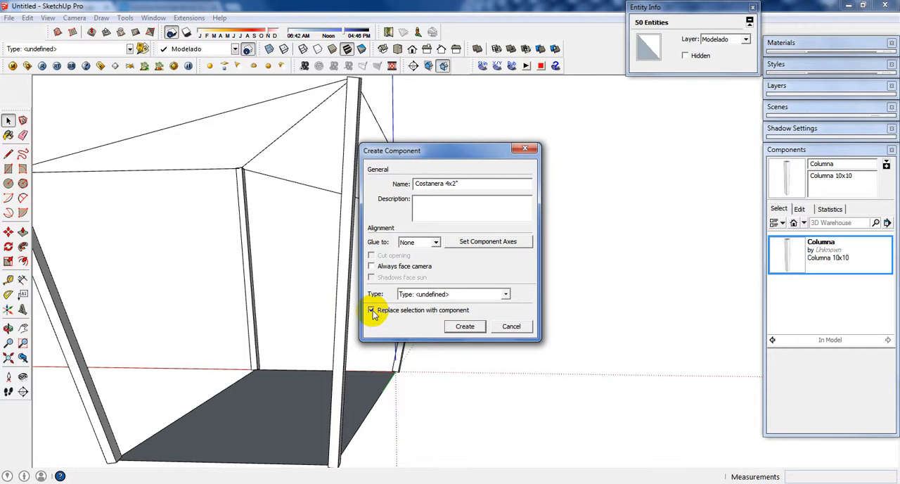
Step: Finish creating the beam component with the name Costanera 4x2", replacing the selected geometry
click(465, 328)
middle_drag(519, 246, 472, 261)
scroll(467, 255, up, 5)
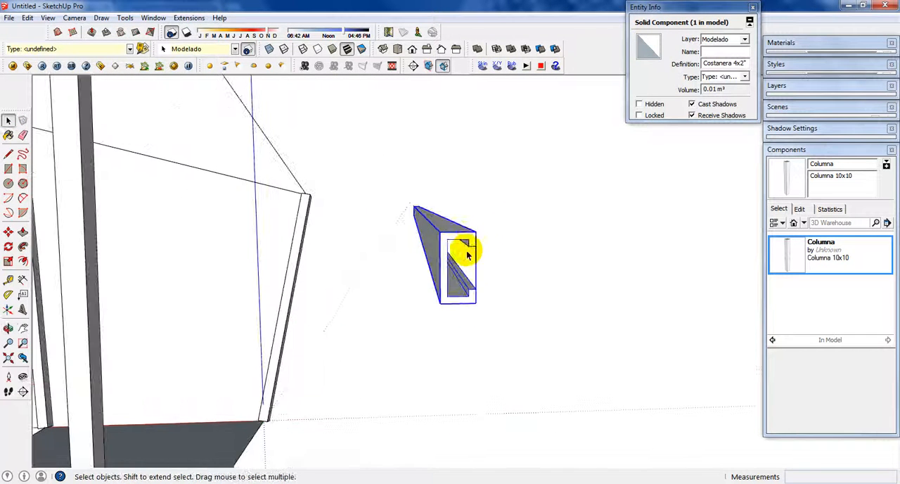
Step: Place a copy of the Costanera 4x2" beam beside the top of a leaning corner column
key(m)
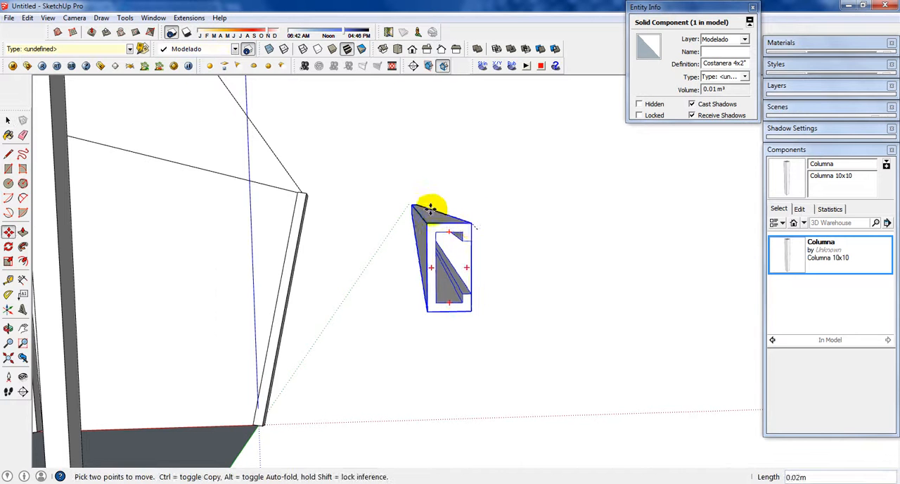
scroll(428, 206, down, 6)
click(428, 209)
key(ctrl)
middle_drag(350, 169, 378, 232)
scroll(372, 197, up, 5)
scroll(373, 191, up, 6)
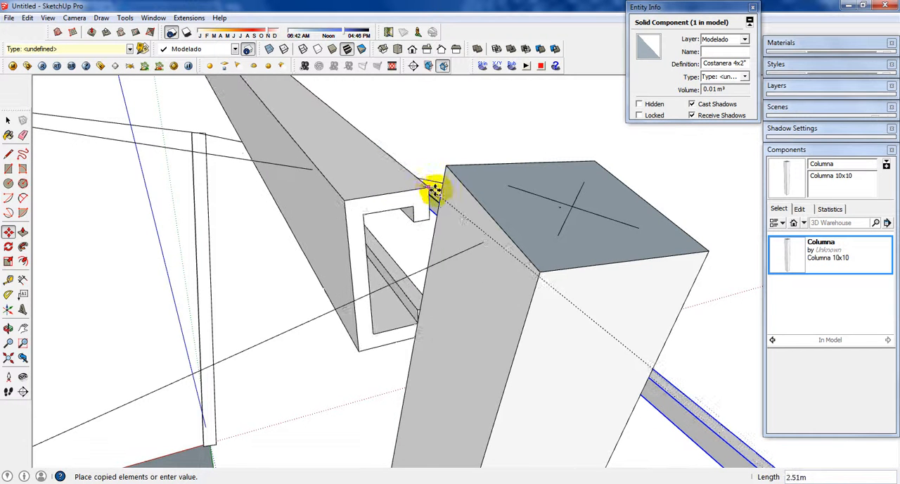
middle_drag(437, 186, 455, 235)
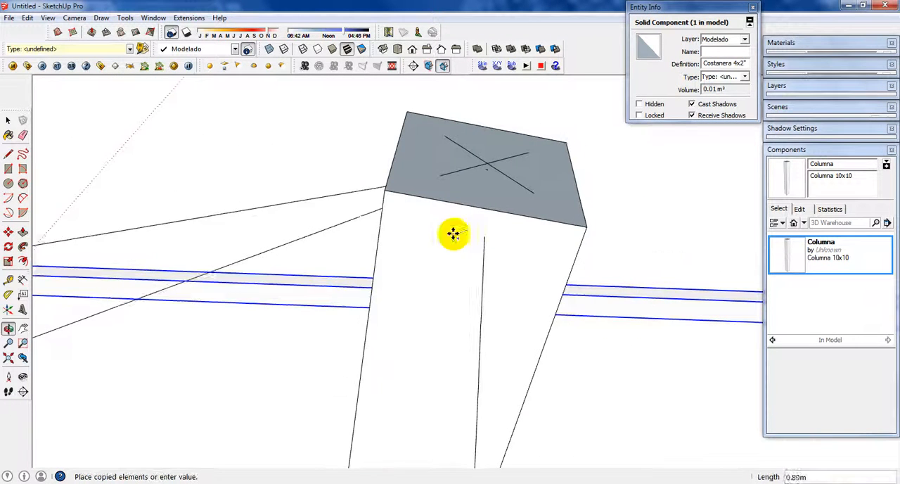
scroll(366, 214, up, 1)
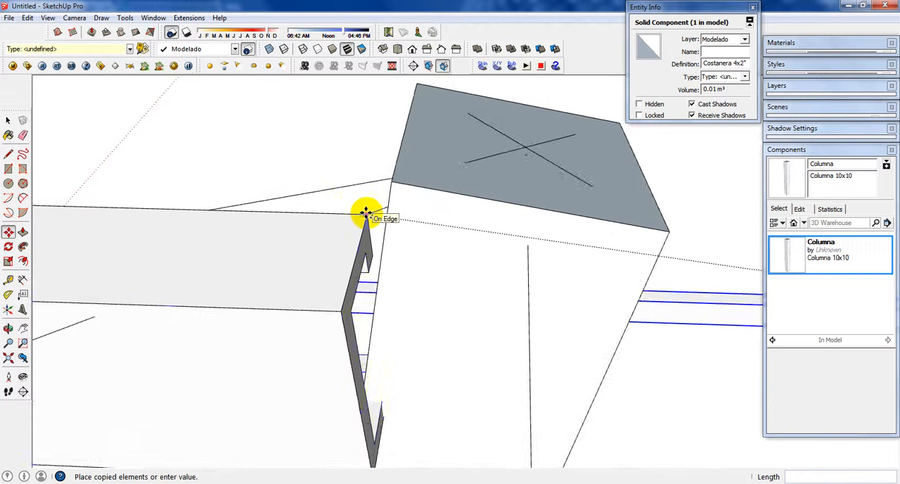
click(366, 214)
Step: Rotate the copied beam horizontally about its end corner so it points at the diagonally opposite column
key(q)
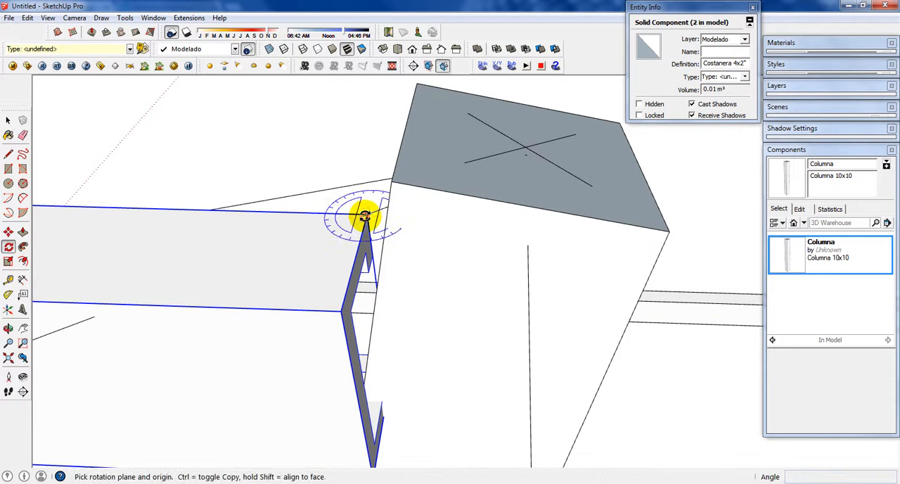
click(366, 214)
click(183, 208)
scroll(211, 206, down, 10)
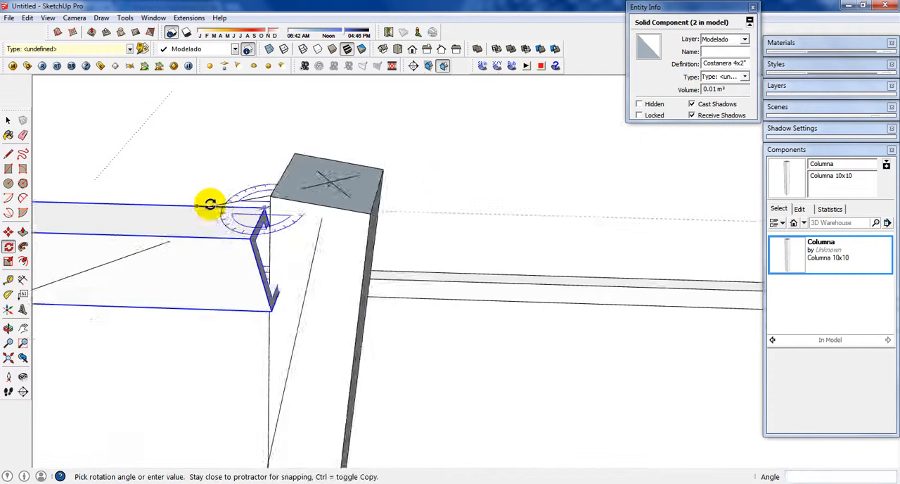
shift+middle_drag(204, 197, 621, 239)
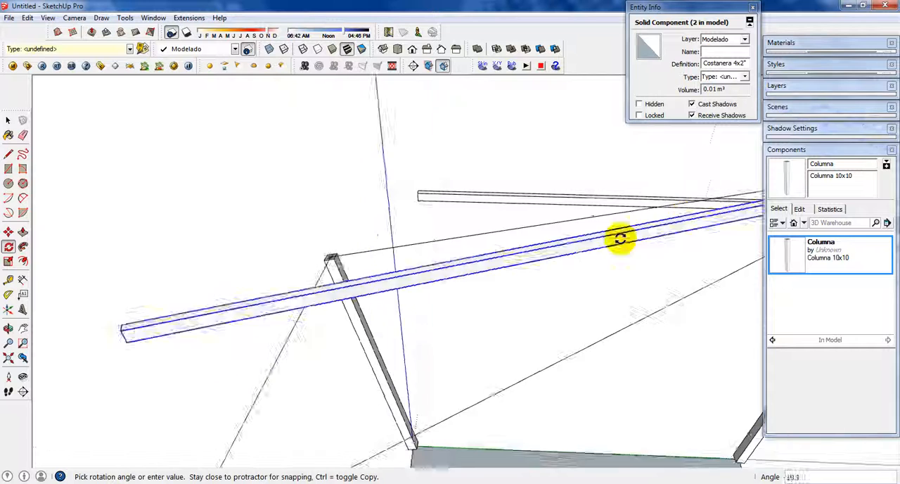
middle_drag(386, 353, 506, 230)
scroll(385, 324, up, 4)
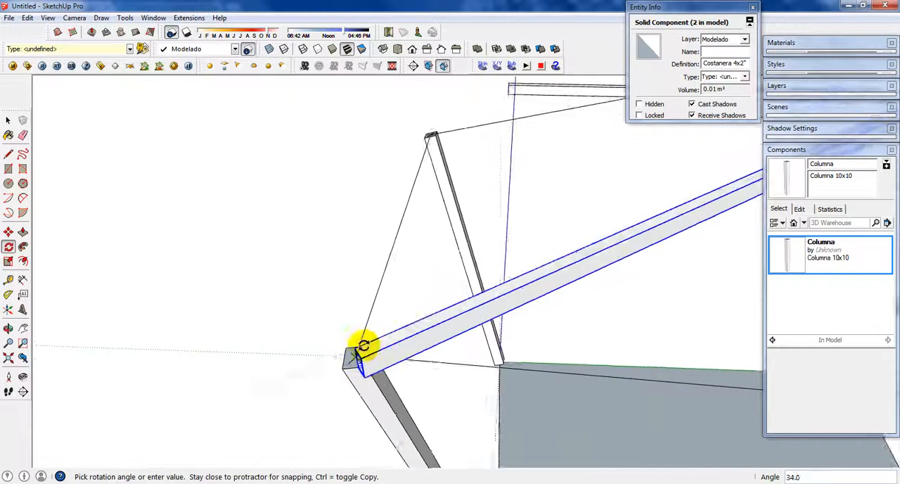
middle_drag(356, 359, 623, 259)
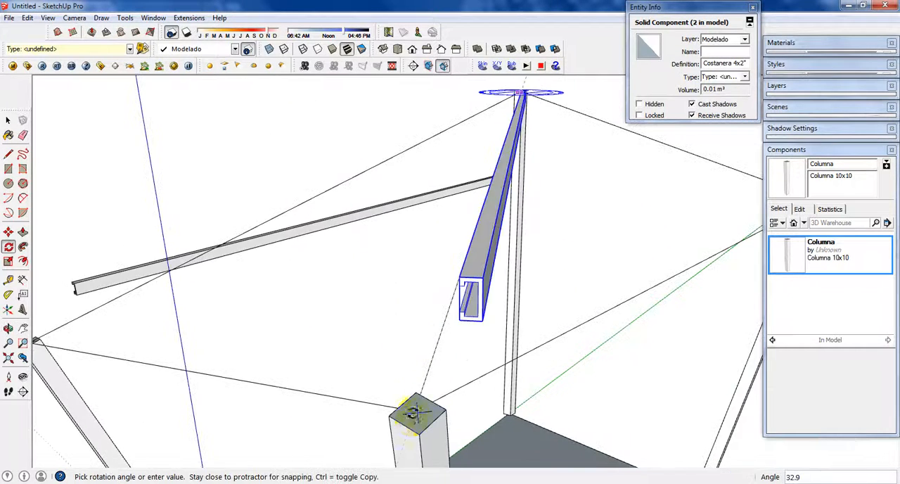
scroll(418, 414, up, 2)
click(426, 369)
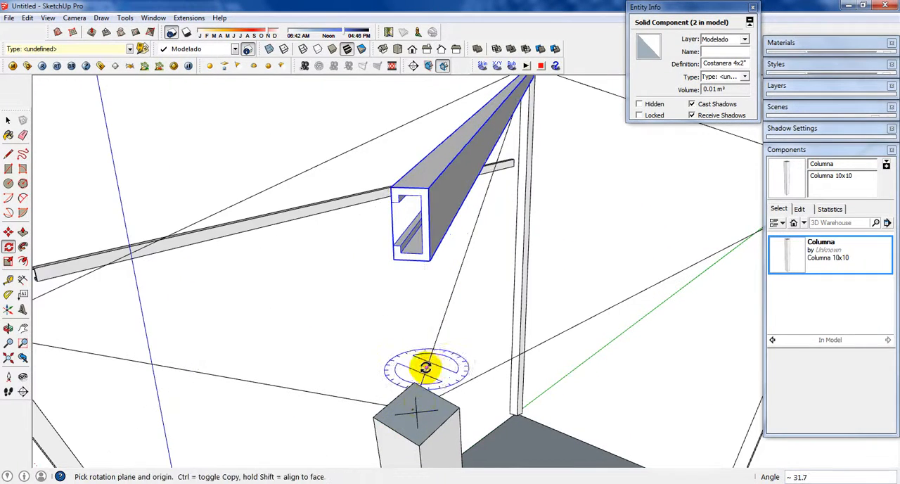
Step: Rotate the beam vertically about its end at the first column, tilting it down to the opposite column's top
scroll(434, 358, down, 5)
middle_drag(436, 354, 633, 336)
shift+middle_drag(437, 330, 627, 387)
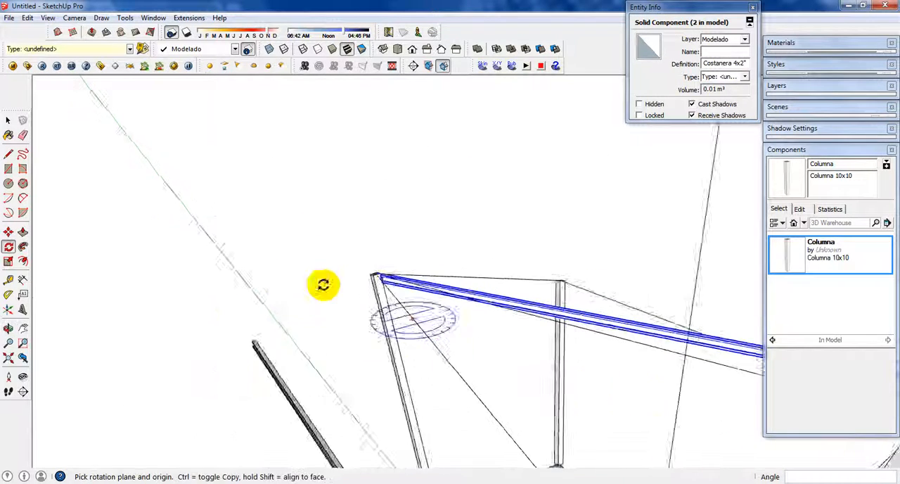
scroll(328, 289, up, 6)
scroll(402, 269, up, 2)
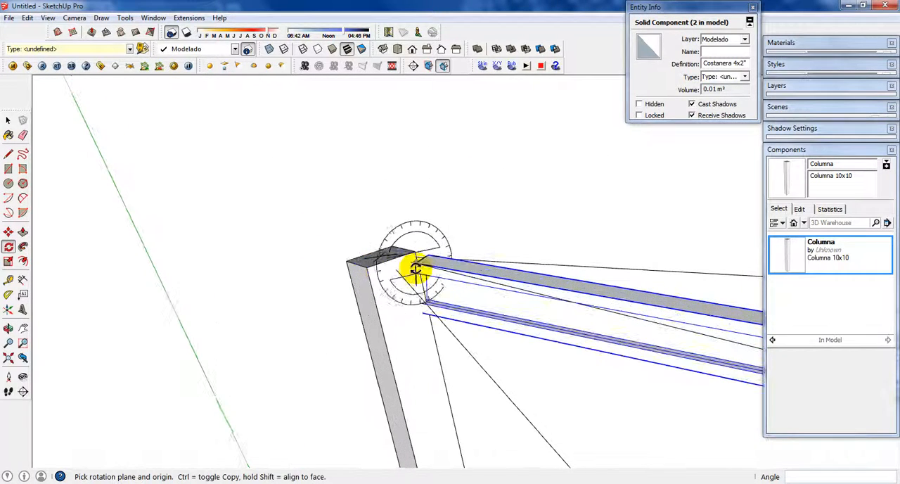
middle_drag(486, 283, 535, 257)
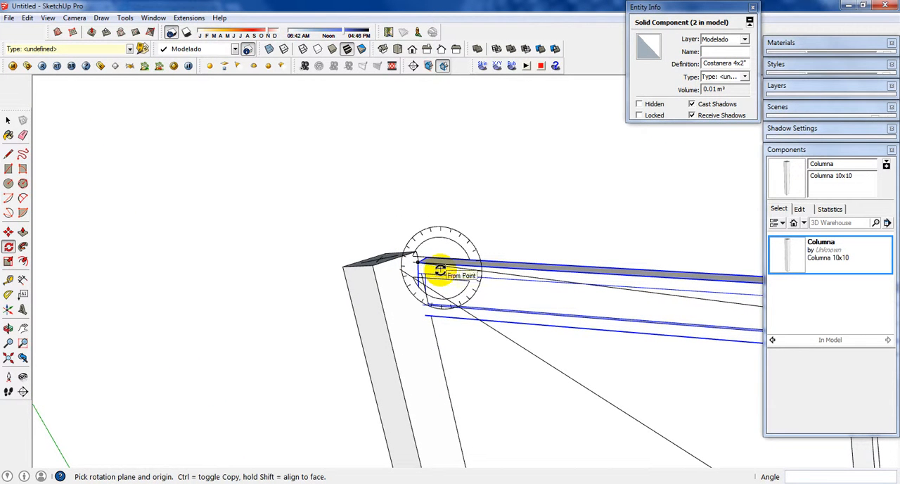
click(417, 264)
middle_drag(268, 277, 598, 313)
scroll(709, 298, up, 2)
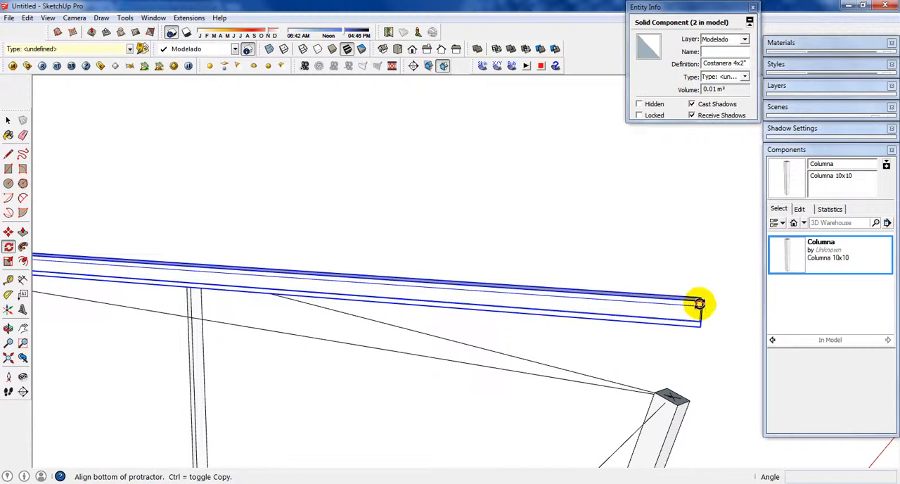
click(700, 304)
key(Escape)
Step: Move the tilted beam 0.035 m back along its own length from the opposite column's outer side
middle_drag(623, 394, 464, 371)
scroll(464, 371, down, 1)
middle_drag(605, 387, 366, 414)
scroll(480, 388, up, 2)
shift+middle_drag(476, 386, 345, 378)
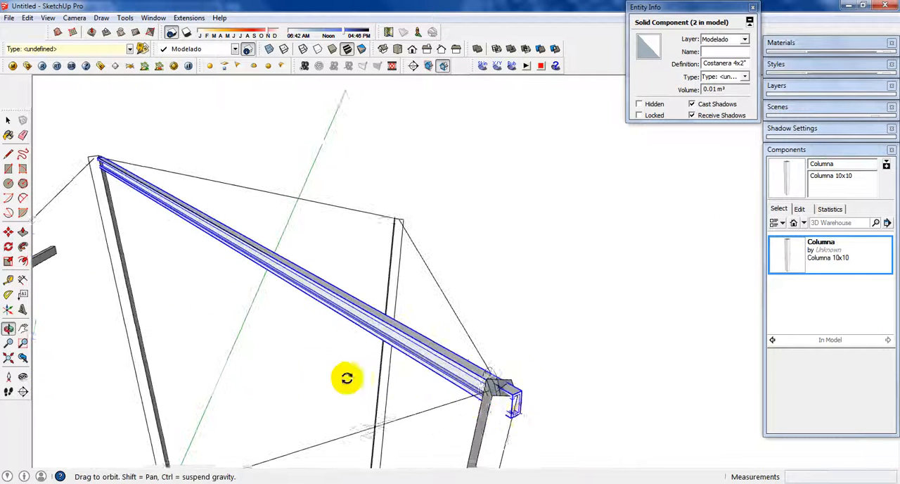
scroll(551, 411, up, 4)
scroll(441, 363, down, 2)
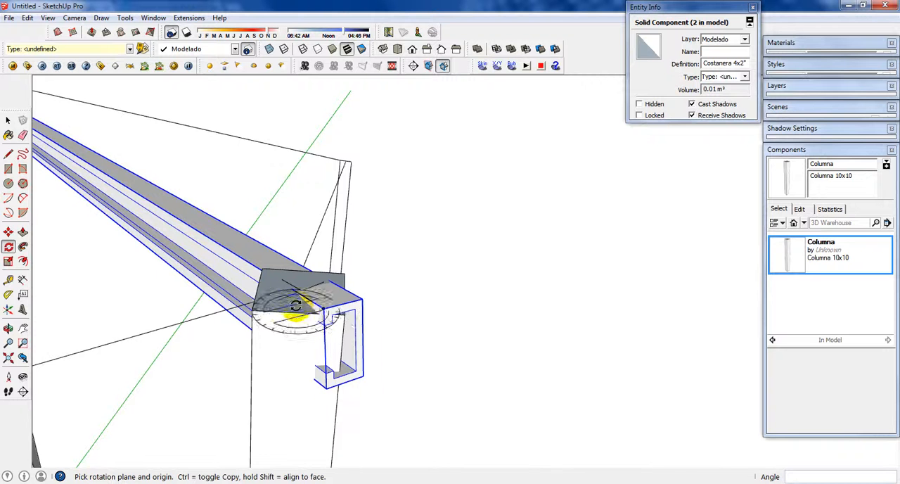
scroll(345, 363, up, 1)
key(space)
scroll(331, 309, up, 1)
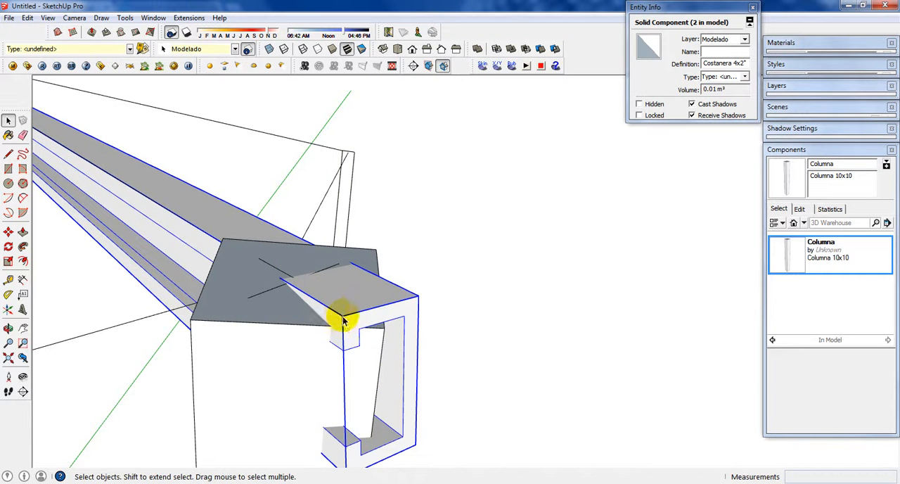
key(m)
click(334, 301)
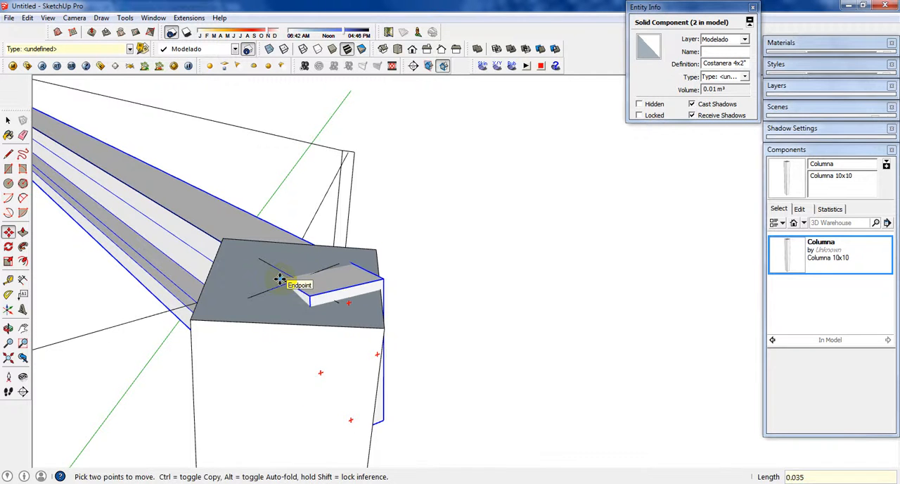
click(287, 282)
key(space)
Step: Copy the beam a short distance along its length into the other column's top and delete the original
middle_drag(288, 281, 343, 302)
scroll(342, 302, up, 5)
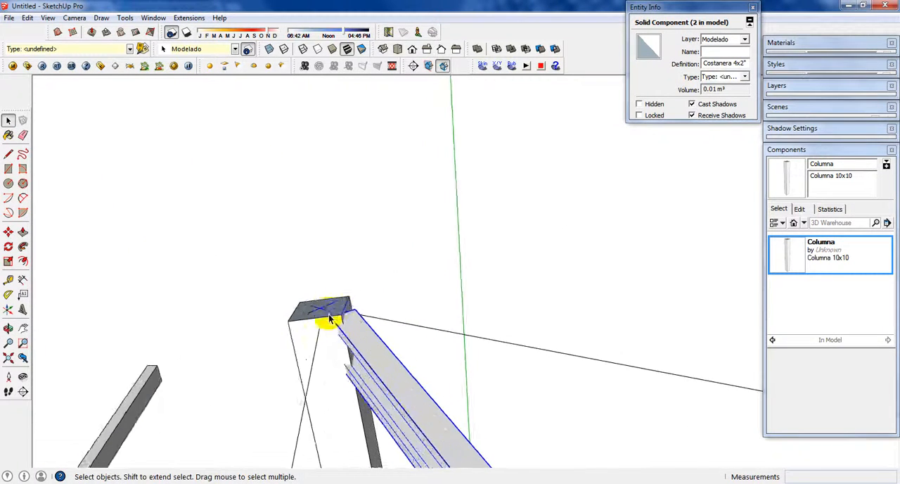
middle_drag(370, 332, 488, 389)
scroll(434, 385, up, 3)
middle_drag(406, 384, 413, 398)
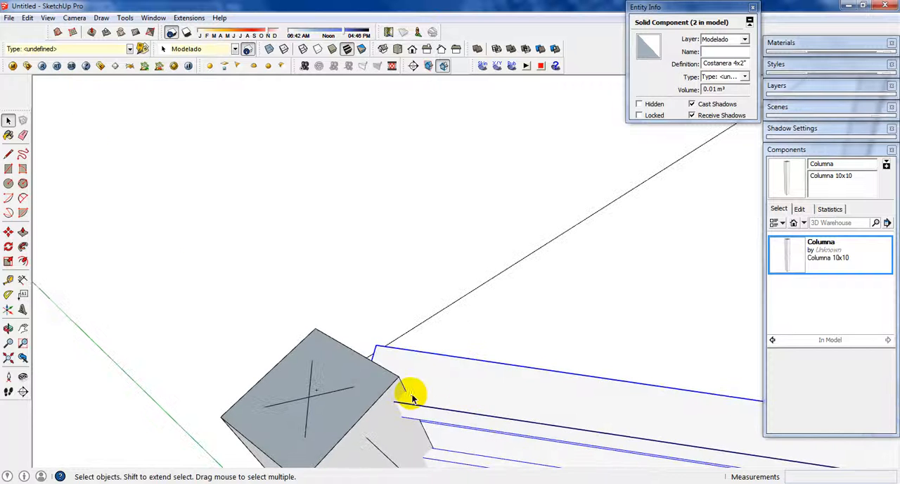
key(m)
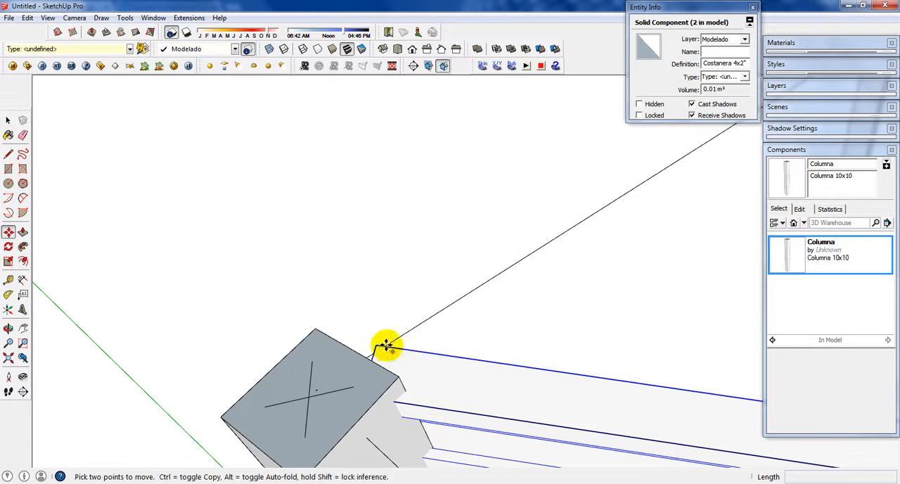
scroll(356, 344, down, 4)
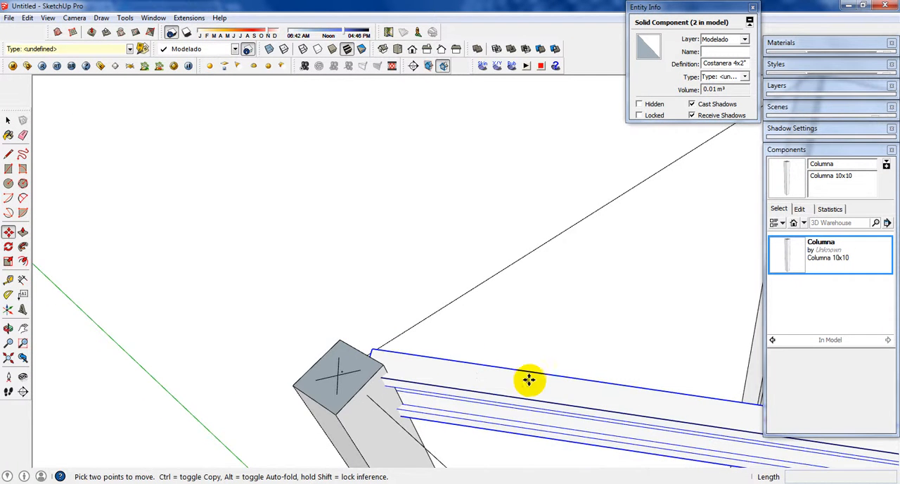
scroll(365, 345, up, 6)
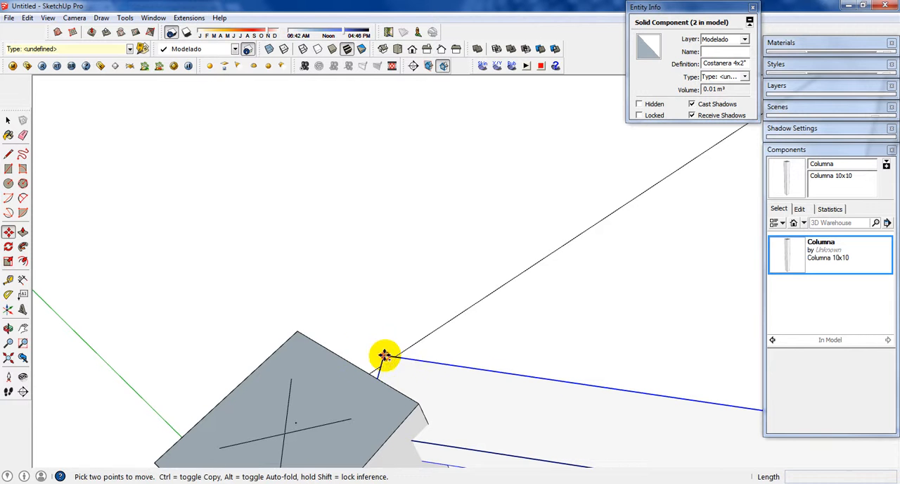
click(385, 355)
key(ctrl)
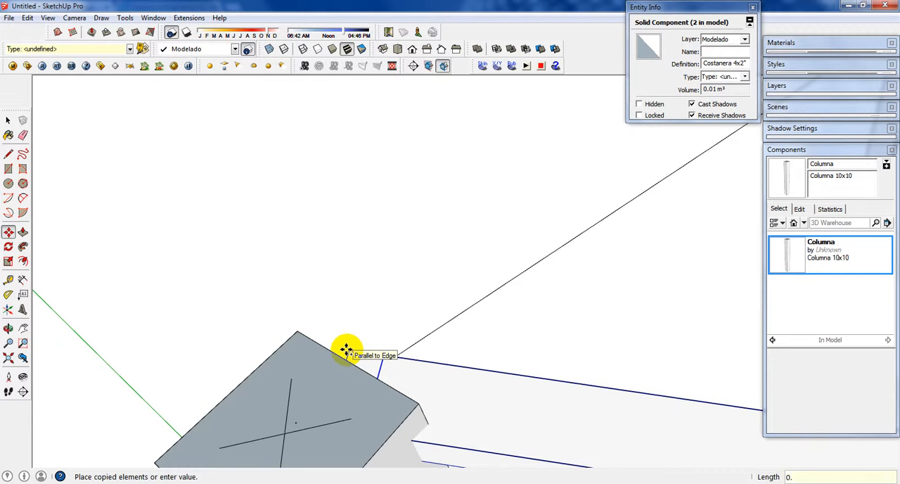
click(346, 350)
key(space)
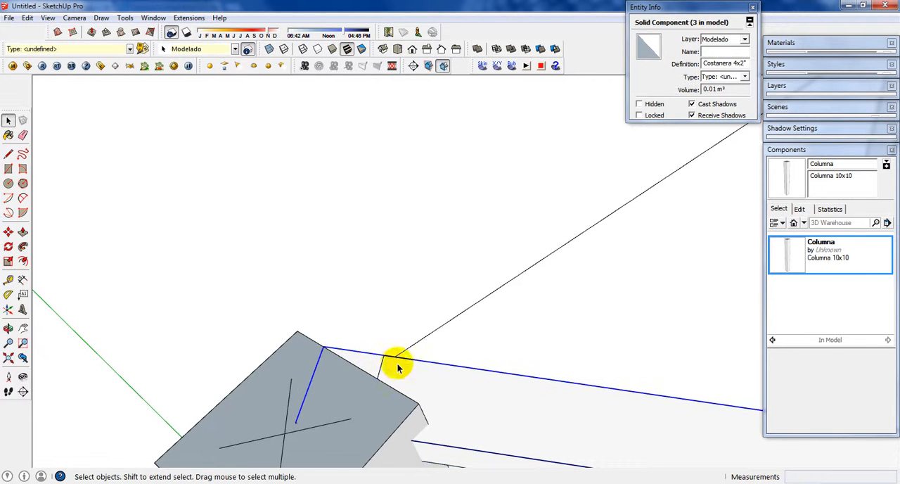
key(Delete)
Step: Select the diagonal beam between the two columns and paste a duplicate of it in place
scroll(384, 366, down, 8)
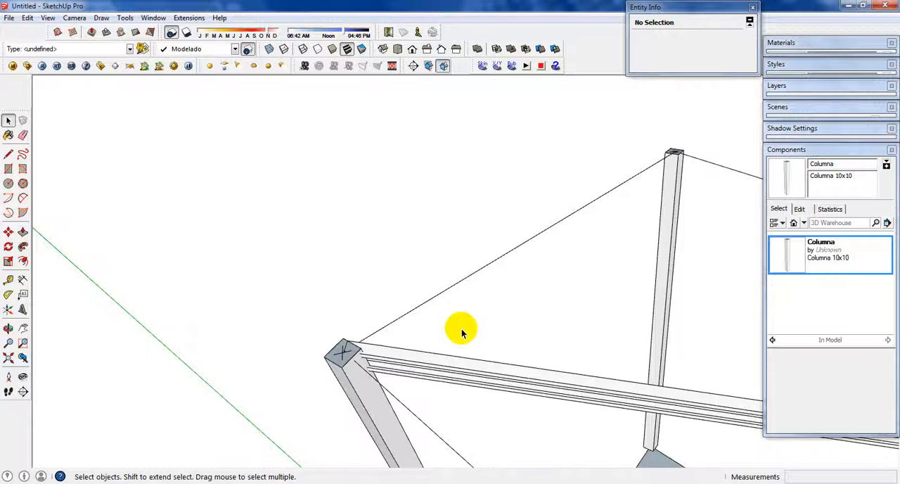
middle_drag(462, 332, 296, 309)
scroll(482, 346, down, 2)
middle_drag(482, 345, 264, 246)
scroll(446, 346, up, 2)
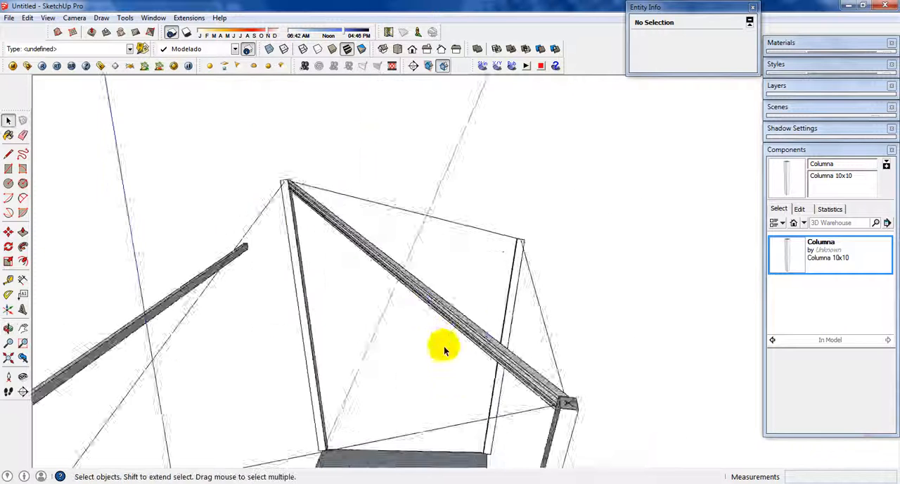
middle_drag(446, 346, 380, 307)
scroll(452, 301, up, 2)
middle_drag(458, 259, 440, 262)
click(458, 253)
scroll(452, 261, up, 1)
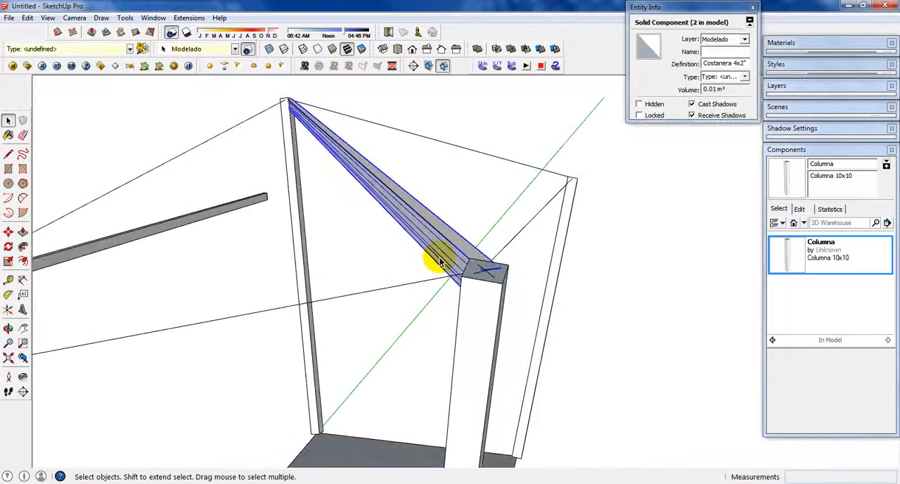
scroll(443, 252, up, 1)
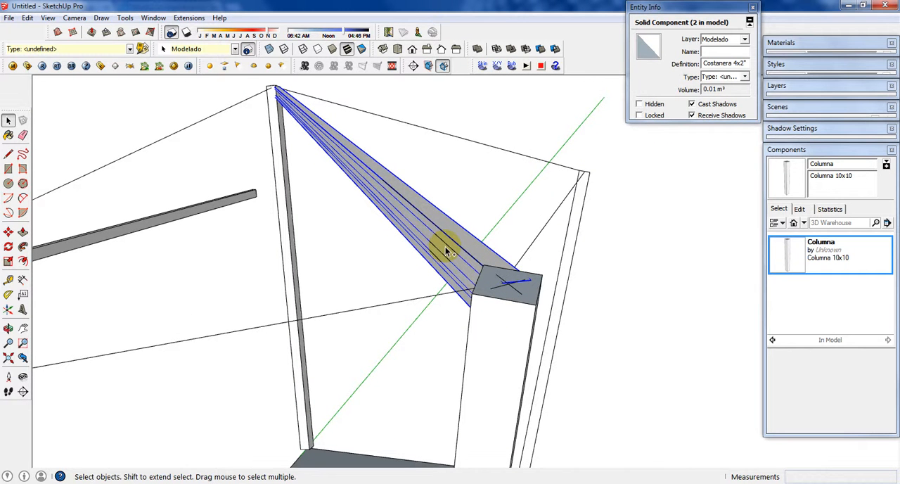
click(49, 18)
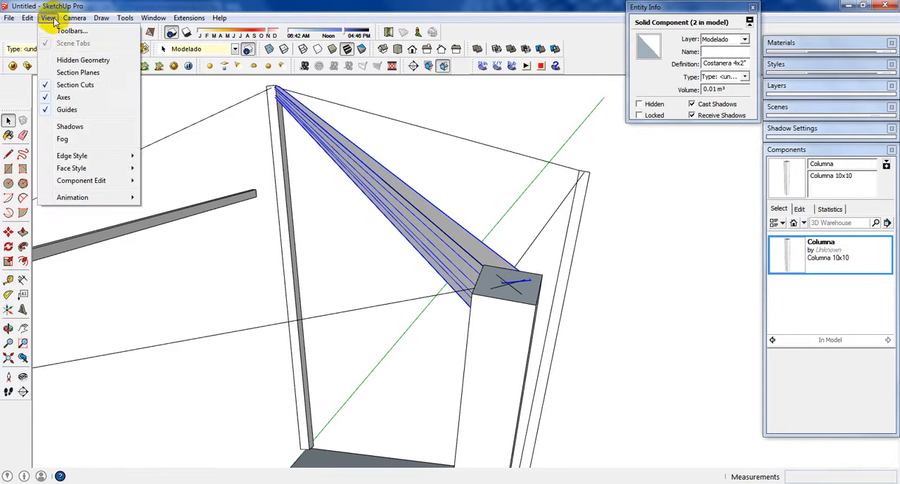
mouse_move(29, 18)
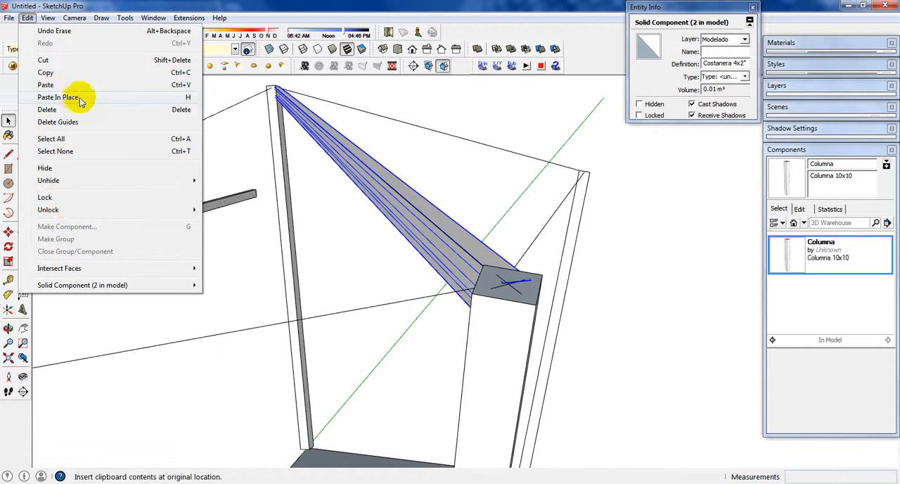
click(367, 184)
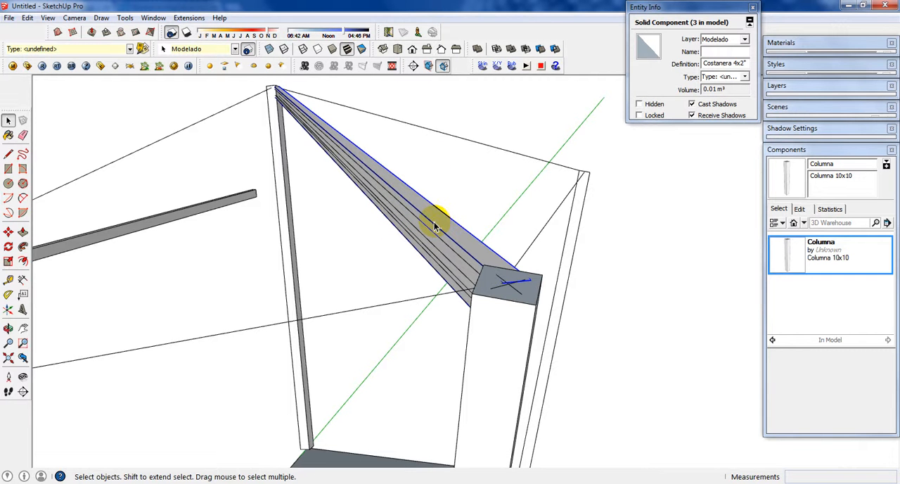
Step: Mirror the duplicate beam across its side by scaling it to -1 along the red axis
key(s)
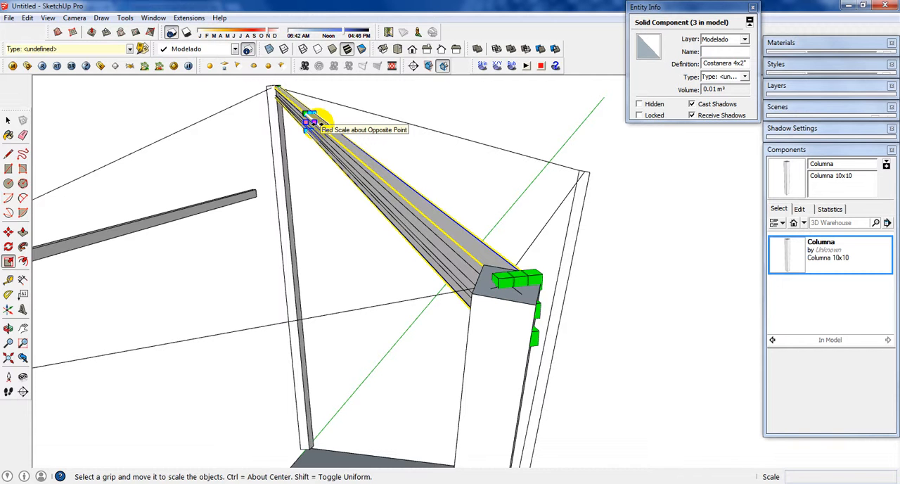
drag(308, 121, 269, 124)
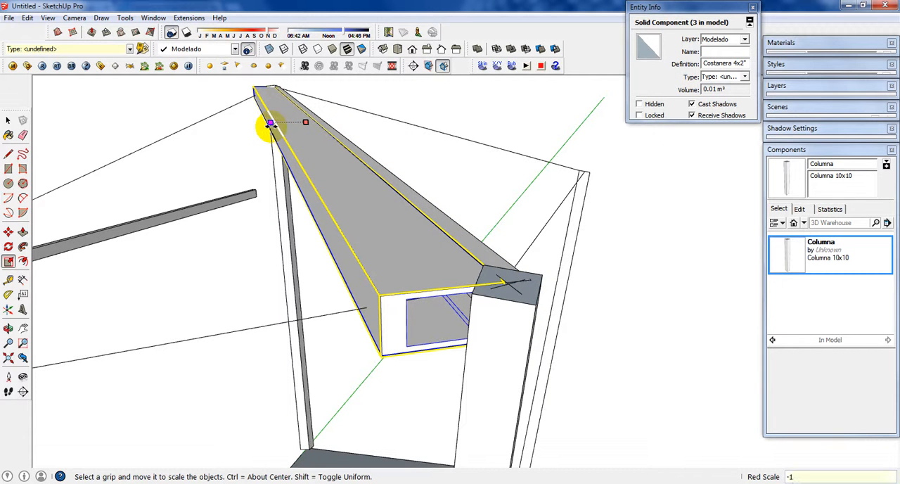
Step: Complete the duplicate beam's -1 mirror scaling, check the beam pair's fit in the column with X-ray display, and clear the selection
key(Return)
key(space)
scroll(484, 280, up, 2)
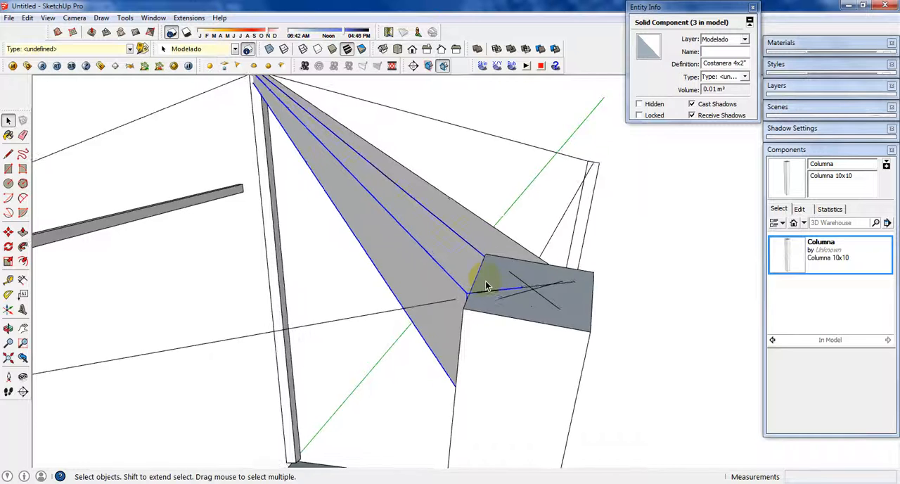
middle_drag(486, 283, 432, 246)
scroll(434, 246, down, 3)
middle_drag(484, 275, 517, 268)
click(268, 48)
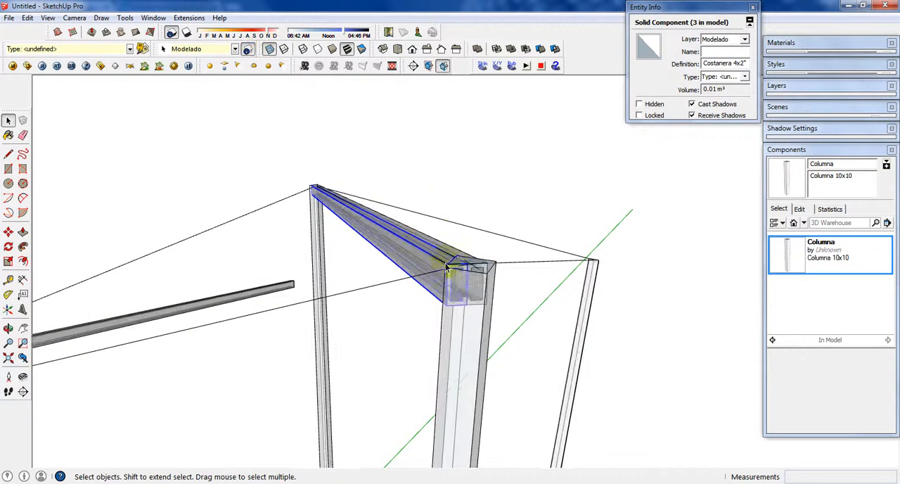
middle_drag(364, 261, 553, 257)
click(270, 51)
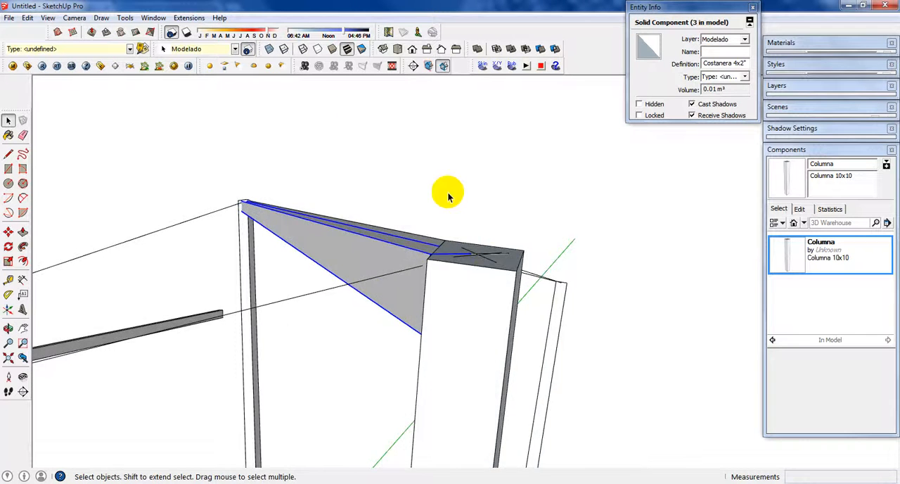
middle_drag(448, 190, 426, 263)
click(553, 255)
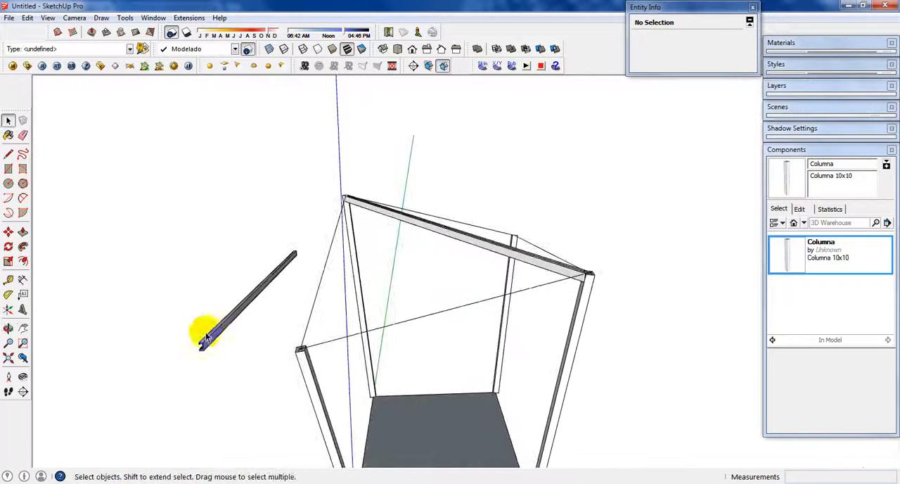
Step: Select the loose beam lying beside the structure and list the components used in the model
middle_drag(317, 341, 179, 333)
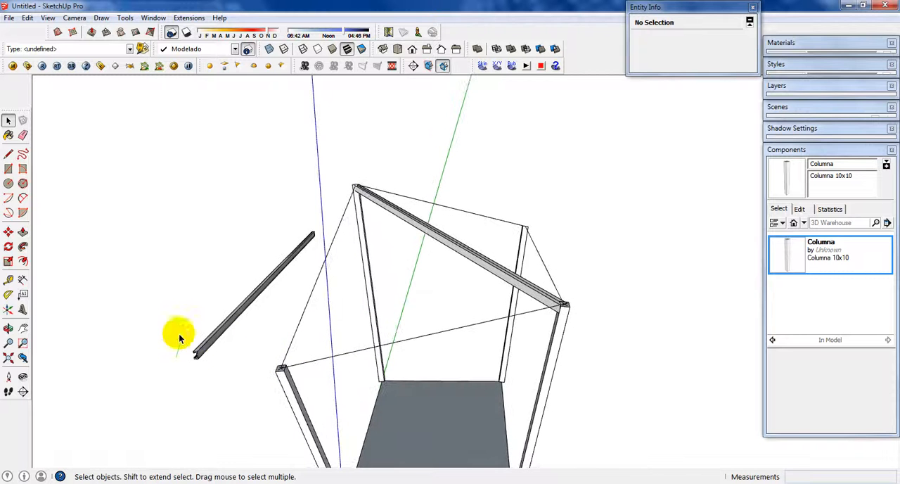
middle_drag(513, 278, 504, 321)
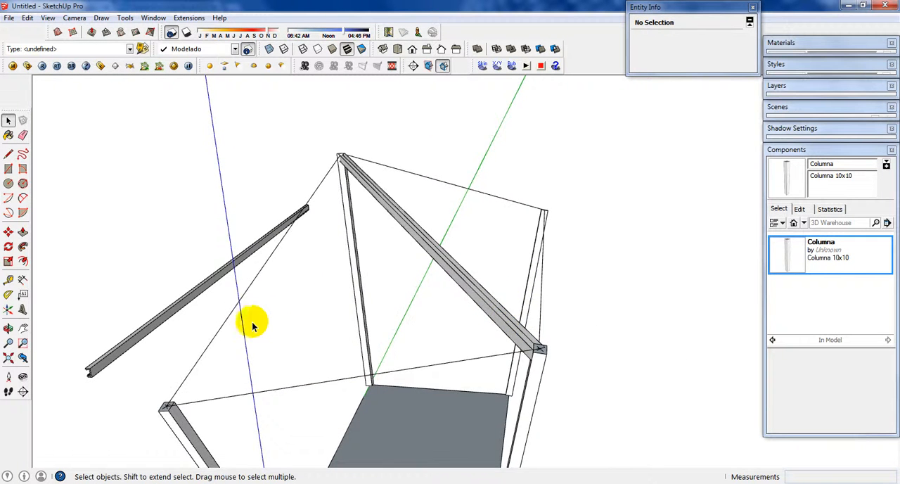
middle_drag(253, 325, 127, 388)
click(134, 351)
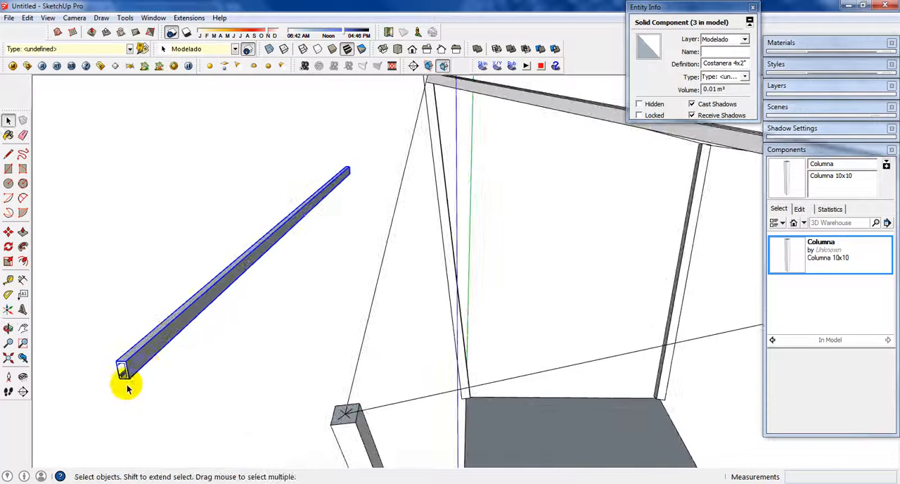
click(804, 223)
click(792, 243)
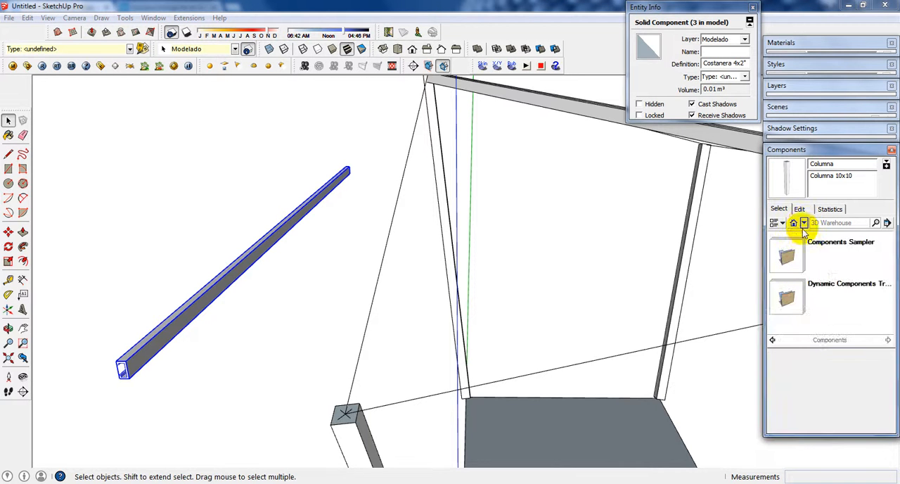
click(817, 276)
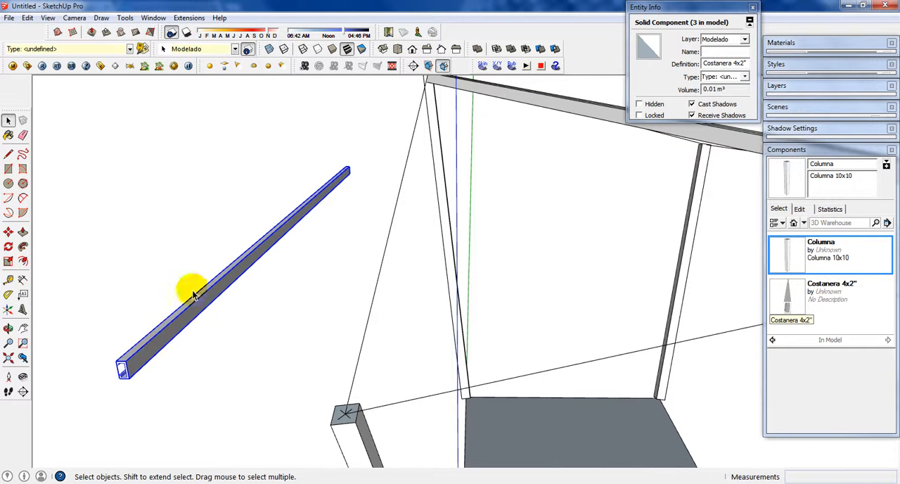
Step: Move the loose beam about 4.60 m by its end corner onto the top corner of a column carrying the diagonal beams
scroll(193, 292, down, 2)
scroll(161, 350, up, 3)
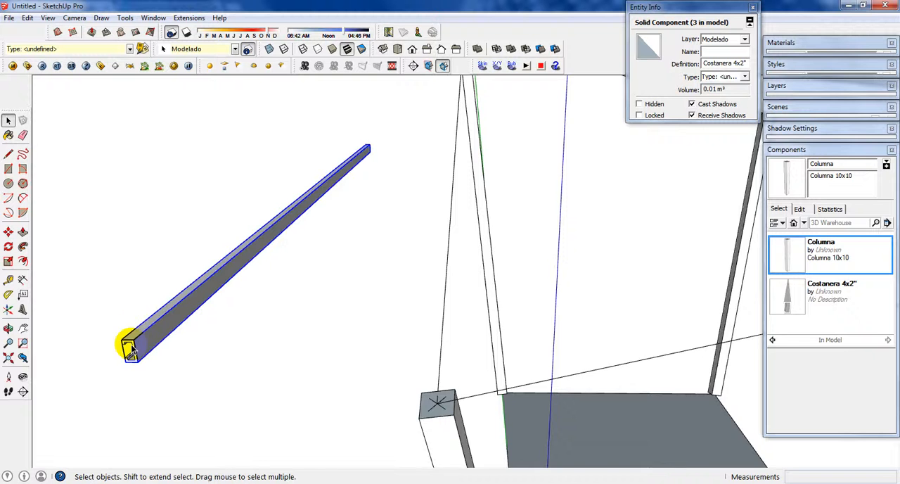
scroll(133, 334, down, 3)
scroll(143, 327, up, 2)
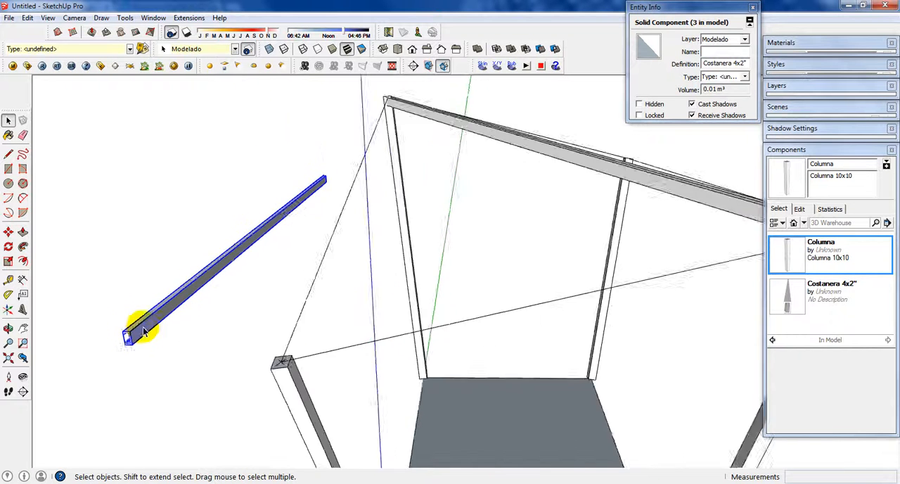
scroll(141, 329, up, 3)
key(m)
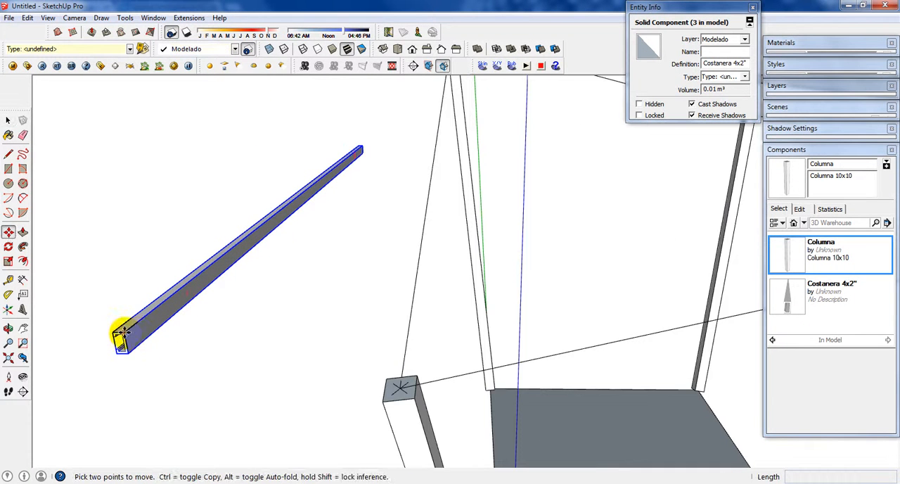
click(122, 336)
scroll(161, 307, down, 4)
middle_drag(237, 277, 378, 319)
scroll(445, 267, up, 5)
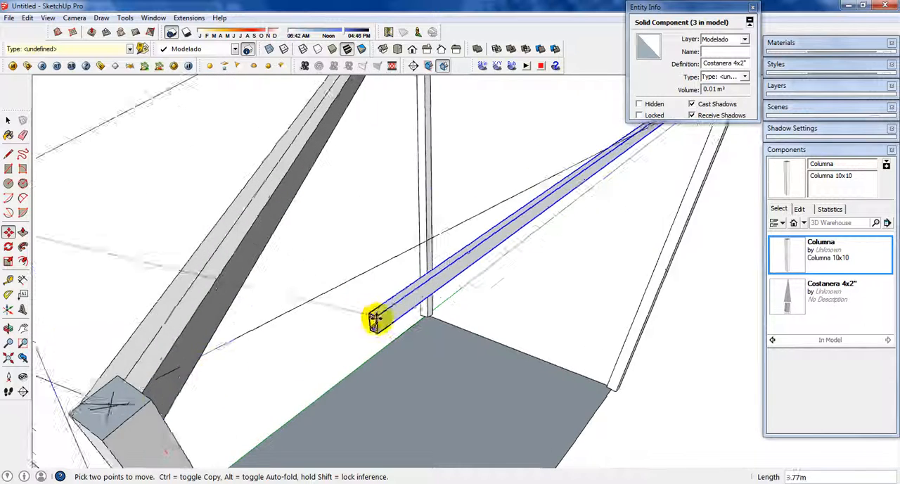
scroll(176, 399, up, 2)
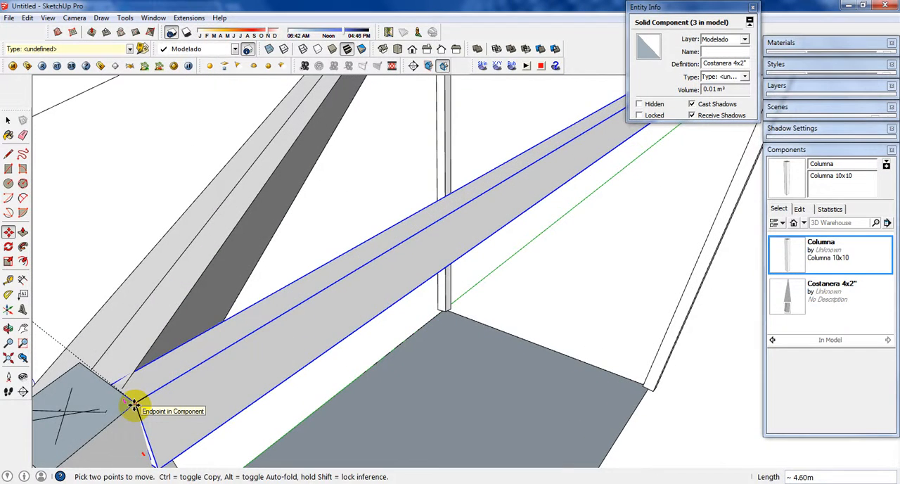
scroll(150, 399, down, 3)
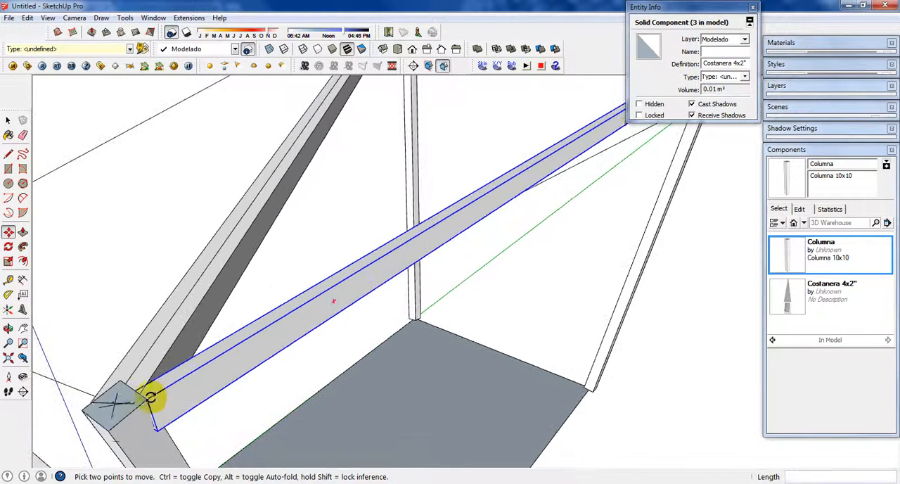
Step: Rotate the beam horizontally about its column corner to align with the adjacent column's top, using wireframe display for snapping, and restore shaded faces
key(q)
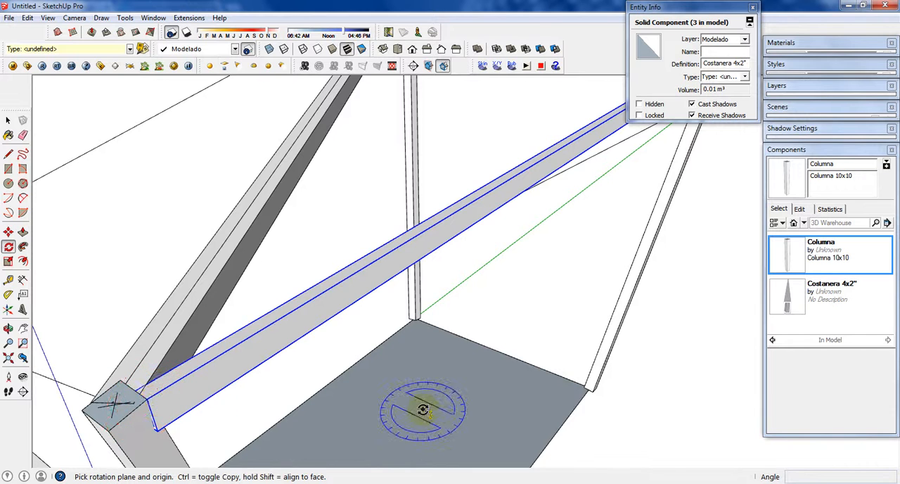
click(150, 395)
middle_drag(150, 395, 689, 181)
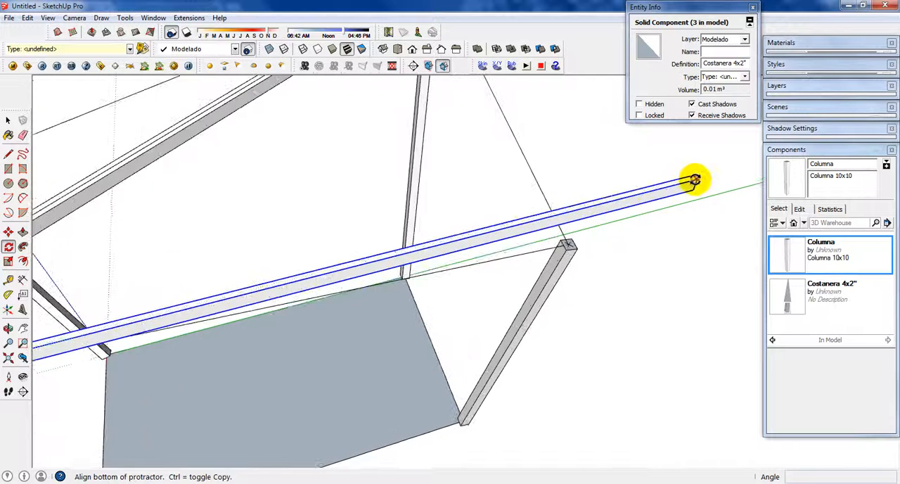
click(694, 181)
middle_drag(589, 193, 226, 296)
scroll(476, 223, up, 3)
scroll(226, 296, down, 3)
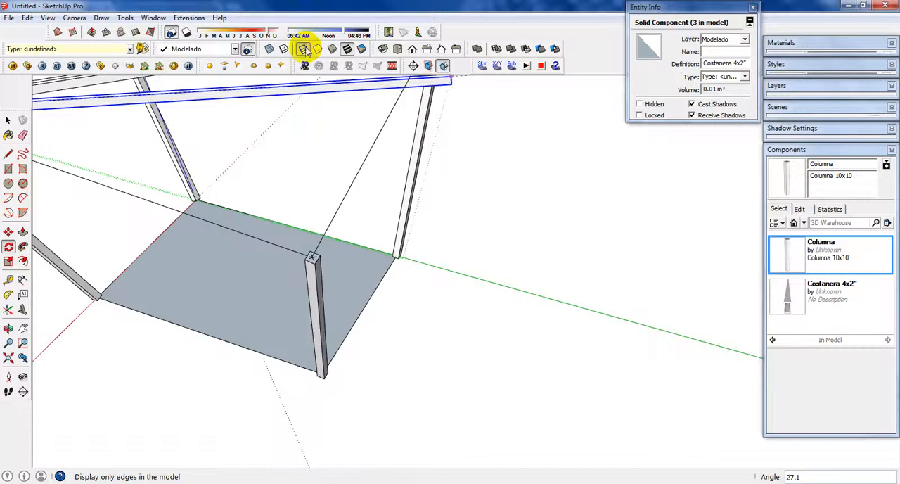
click(305, 49)
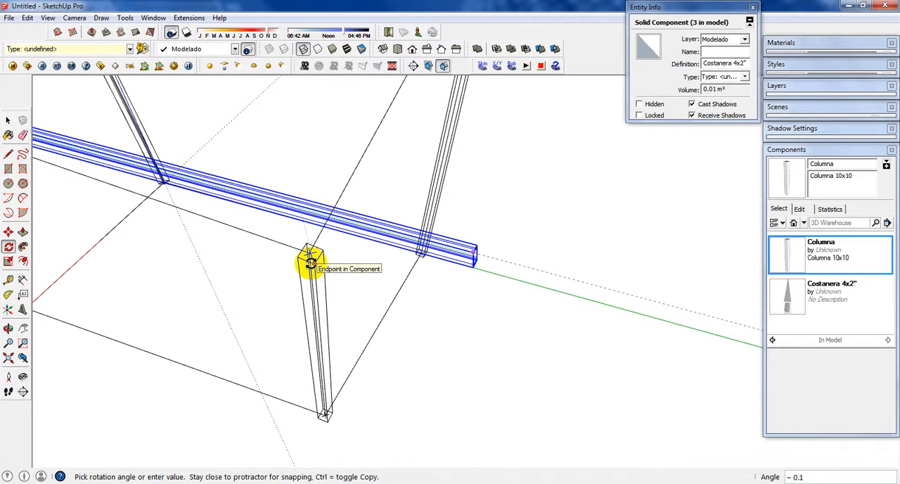
click(313, 262)
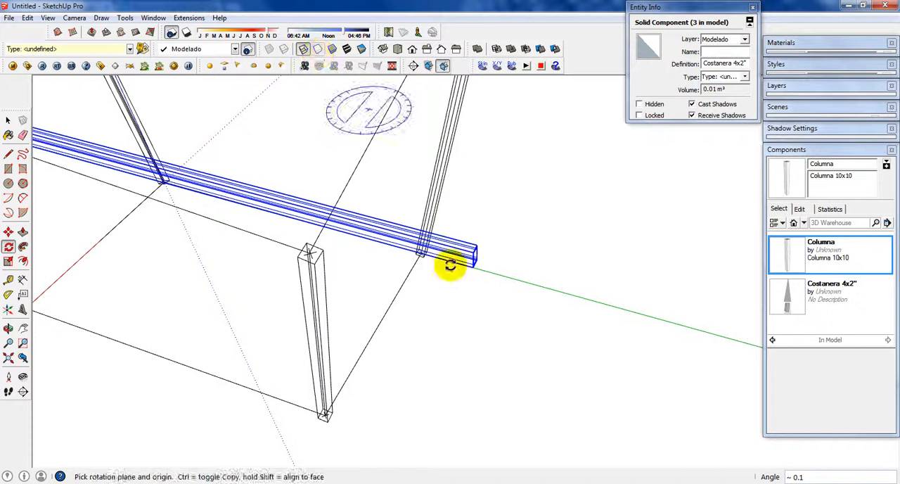
click(331, 50)
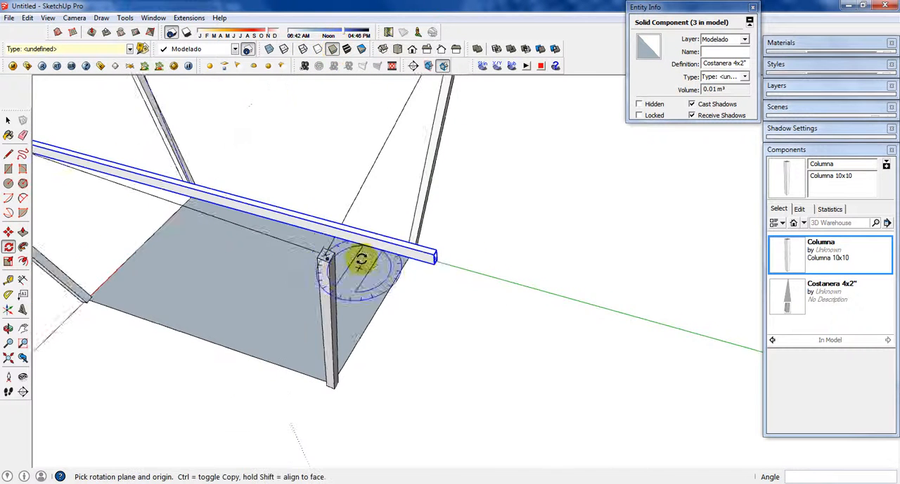
Step: Tilt the beam down about 4.5° in the vertical plane around its column corner so it meets the adjacent column's top
middle_drag(357, 257, 516, 311)
middle_drag(248, 247, 342, 119)
scroll(259, 184, up, 4)
scroll(246, 184, up, 3)
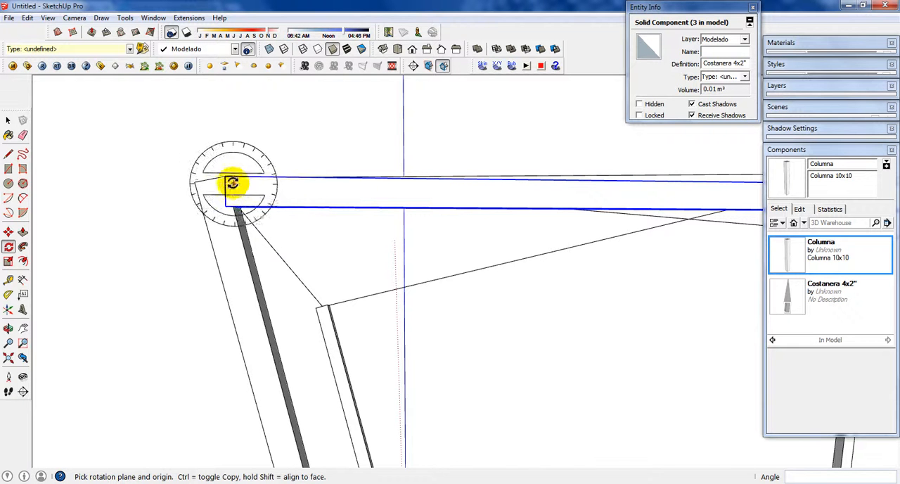
click(224, 177)
scroll(233, 184, down, 3)
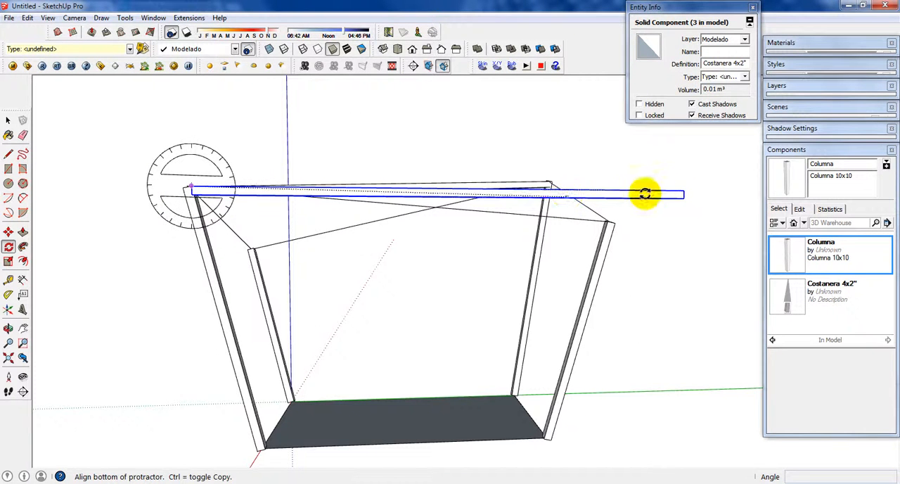
click(684, 191)
scroll(611, 220, up, 5)
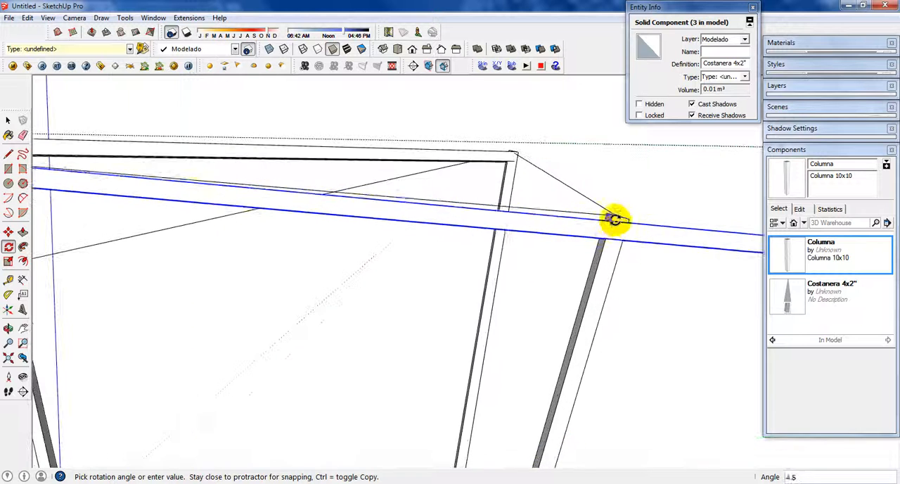
click(615, 218)
scroll(500, 235, down, 4)
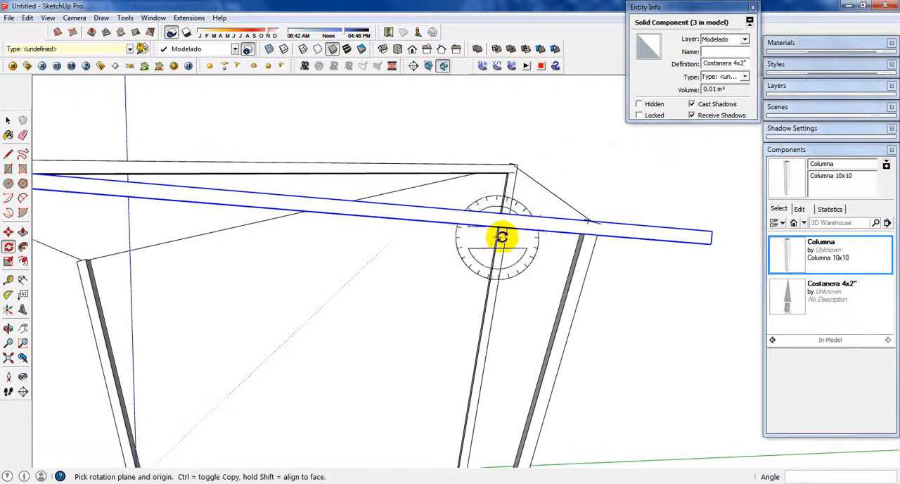
Step: Shorten the beam by scaling its overhanging end back to the adjacent column's top
middle_drag(527, 244, 471, 243)
scroll(474, 244, up, 3)
scroll(516, 285, up, 1)
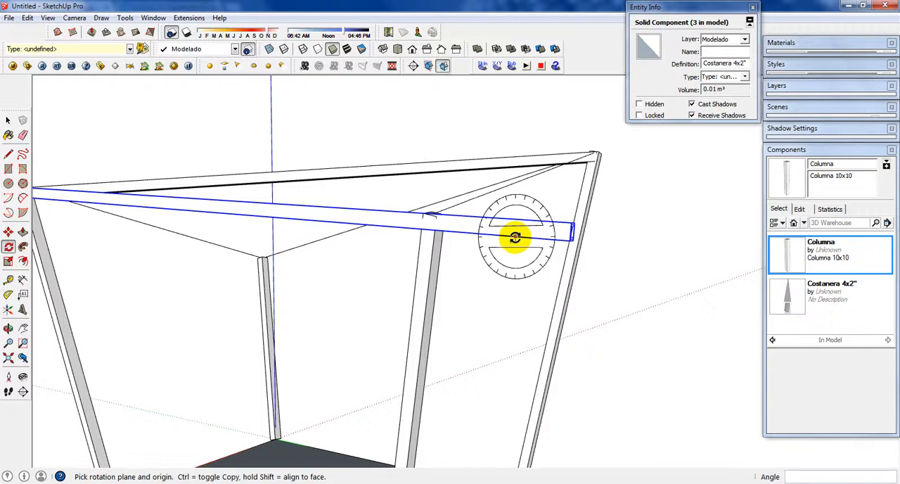
key(s)
click(522, 272)
scroll(572, 225, up, 2)
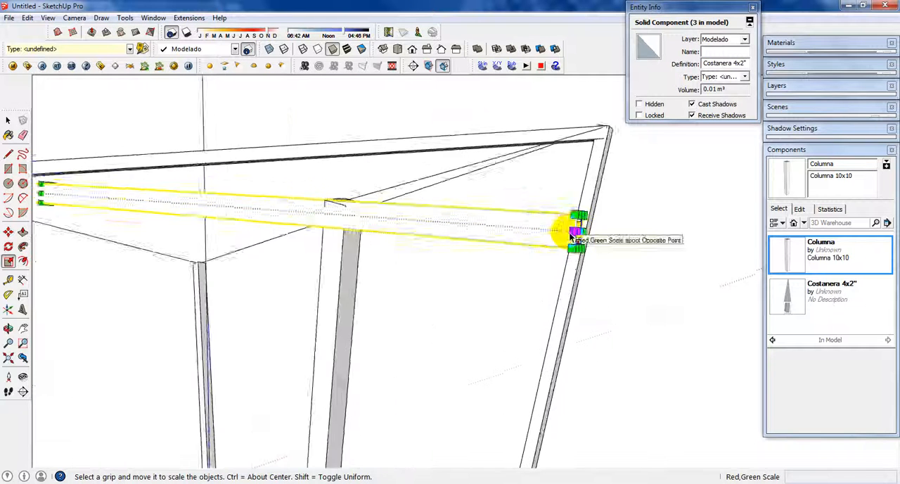
middle_drag(573, 225, 557, 241)
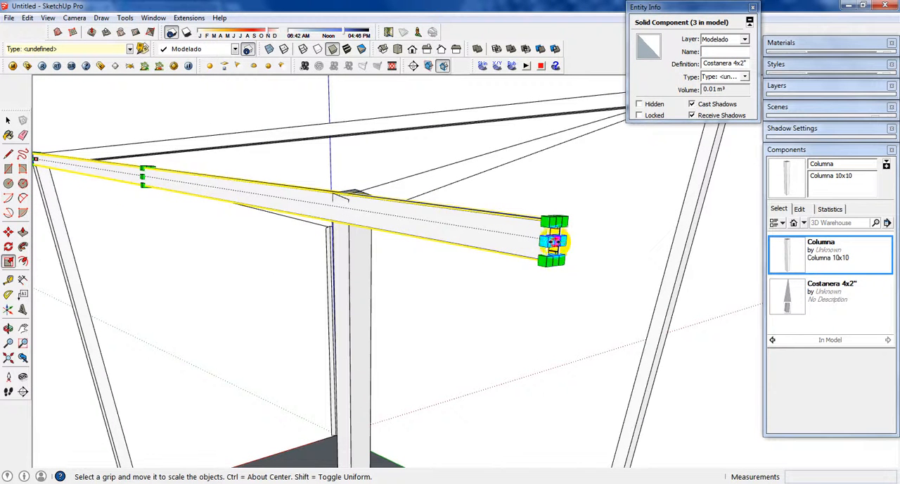
drag(554, 242, 358, 195)
scroll(331, 197, up, 2)
key(space)
Step: Examine how the shortened side beam sits against the column tops, especially the corner shared with the diagonal beams
scroll(352, 204, down, 3)
middle_drag(287, 231, 476, 251)
scroll(473, 252, down, 3)
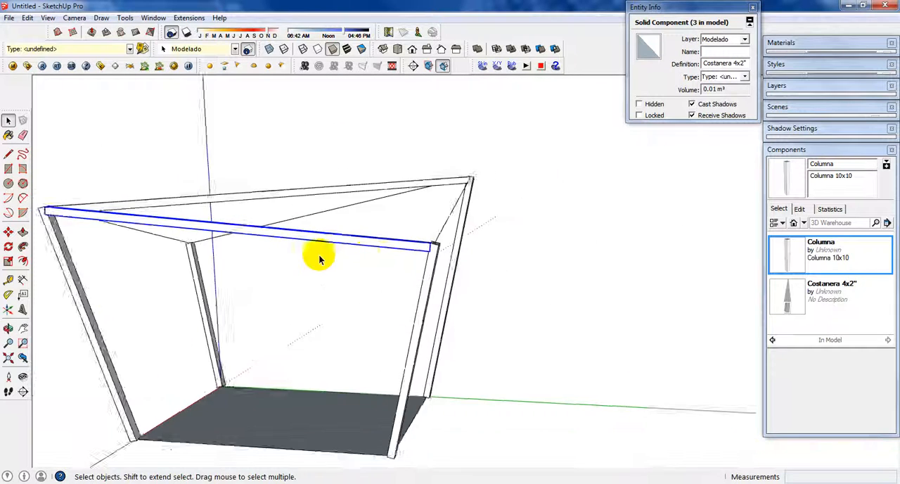
middle_drag(319, 260, 575, 310)
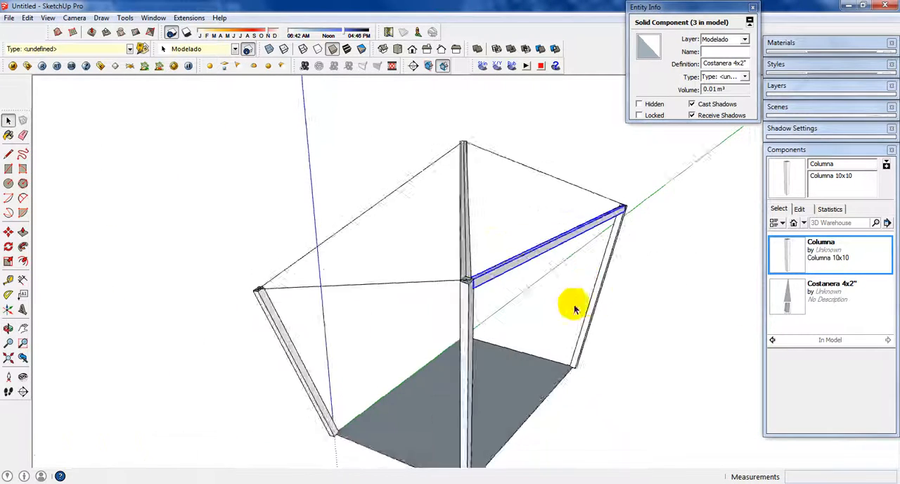
scroll(454, 281, up, 3)
scroll(427, 264, up, 2)
scroll(452, 281, up, 1)
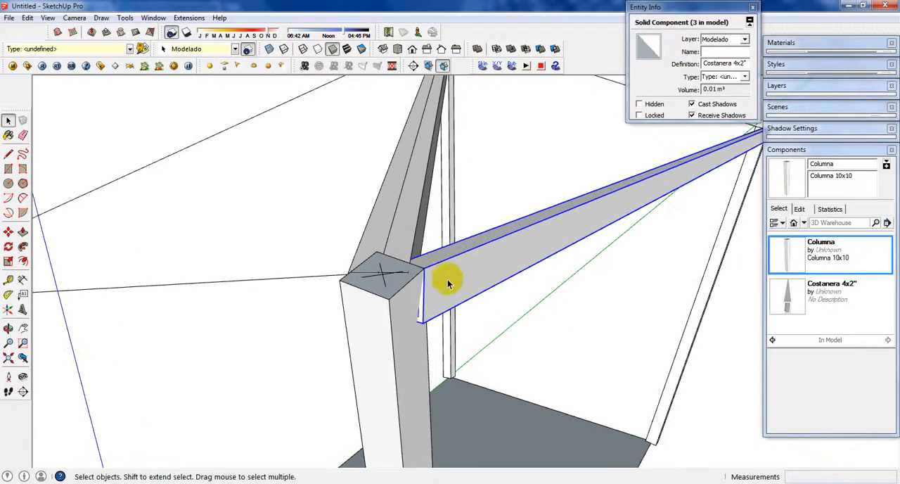
scroll(446, 298, up, 1)
middle_drag(446, 297, 431, 277)
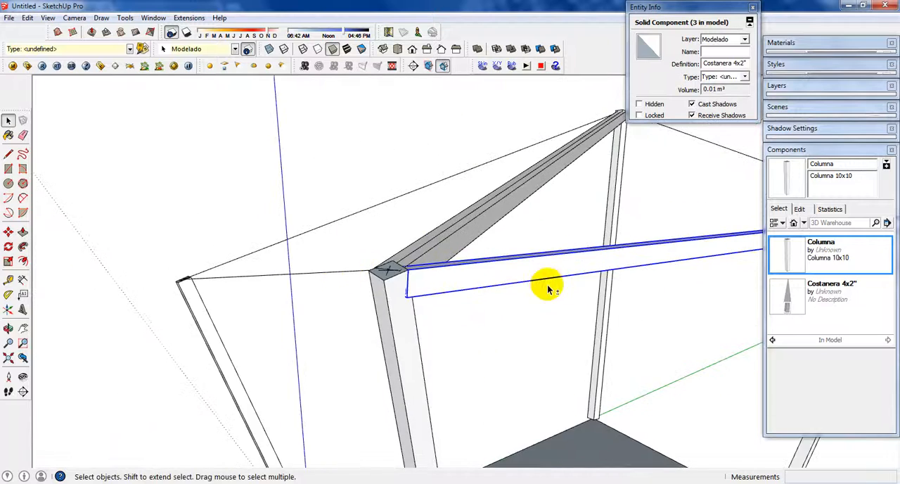
middle_drag(548, 288, 480, 273)
Step: Shorten the side beam by scaling its end at the shared corner to about 0.99, clear of the column top
key(s)
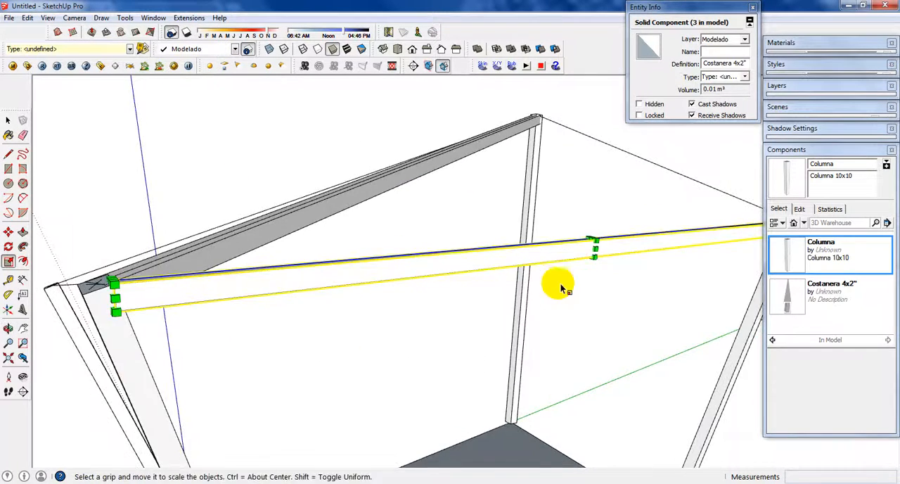
middle_drag(559, 285, 620, 287)
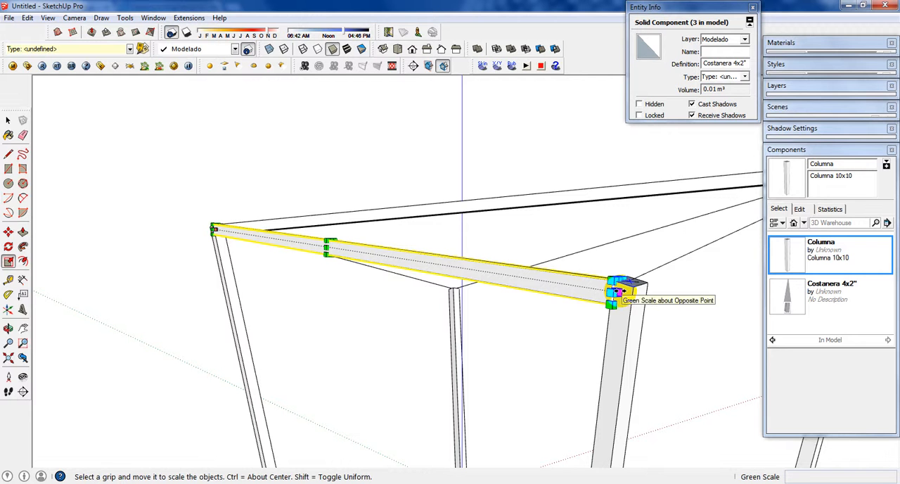
click(617, 290)
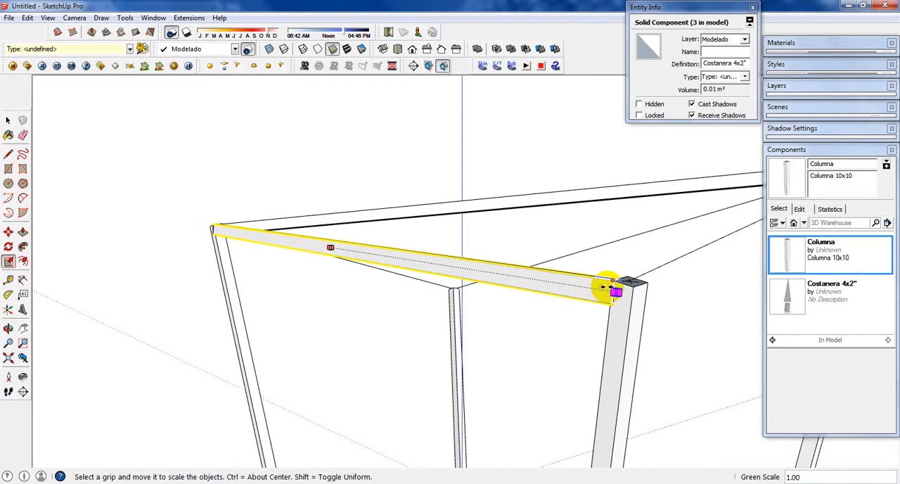
scroll(603, 286, up, 3)
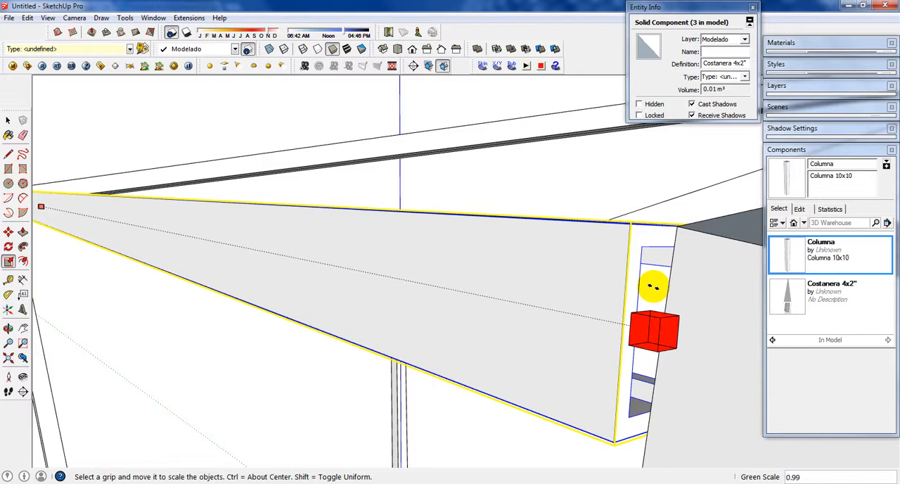
click(656, 289)
key(space)
click(612, 200)
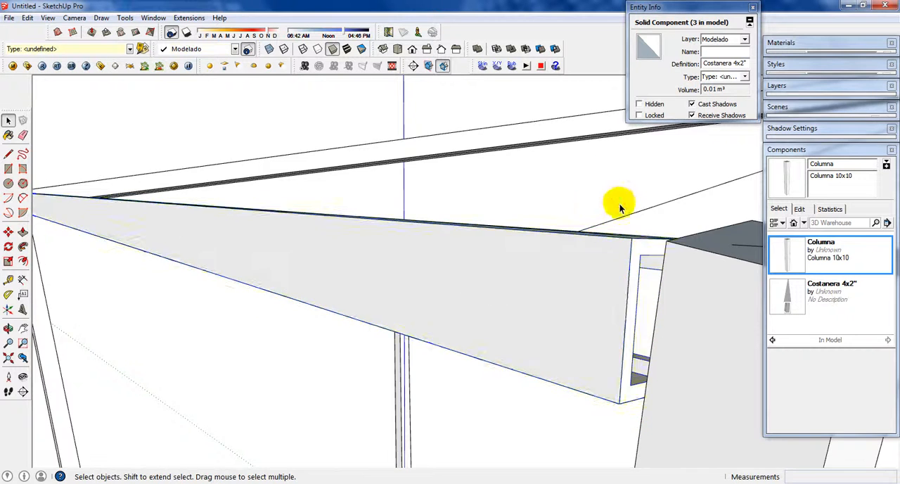
scroll(619, 210, down, 4)
middle_drag(587, 232, 233, 253)
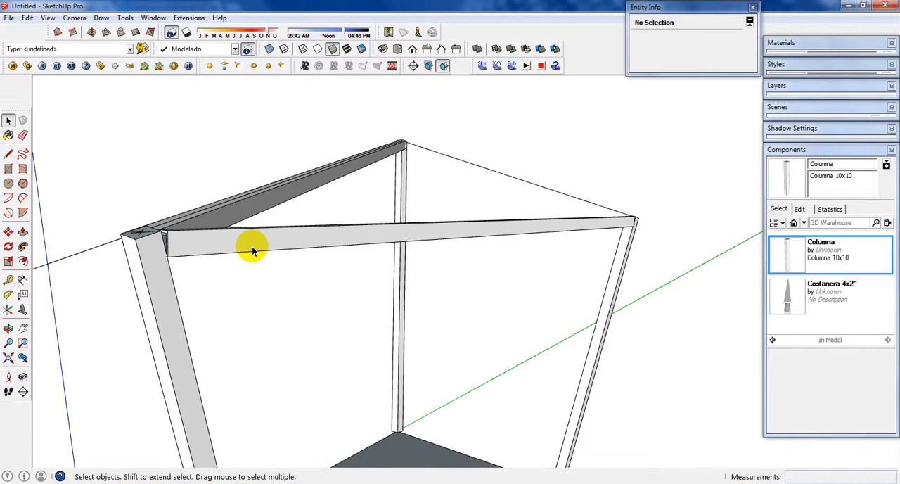
middle_drag(252, 246, 335, 239)
click(362, 247)
scroll(483, 294, down, 1)
scroll(413, 294, up, 1)
key(s)
scroll(469, 294, up, 1)
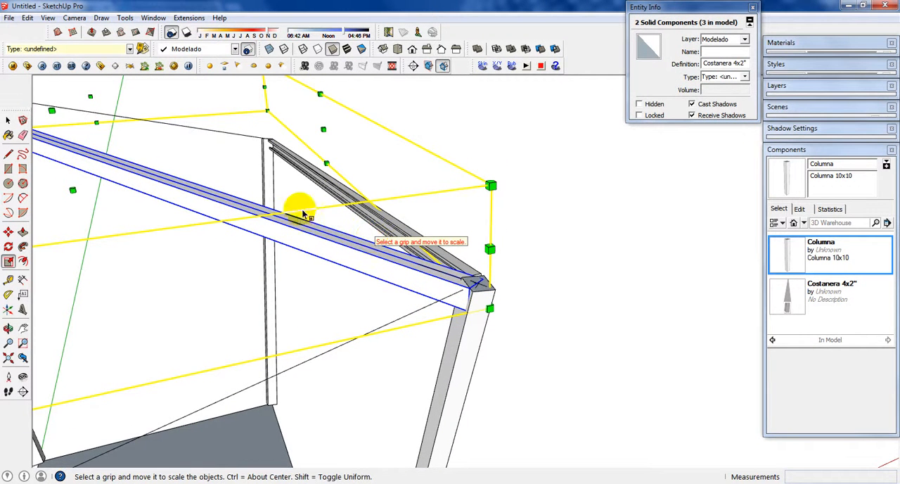
key(space)
Step: Shorten the diagonal beam nearer the side beam by scaling its end at the shared corner column to about 0.99
click(368, 247)
middle_drag(368, 247, 288, 251)
scroll(380, 266, up, 2)
key(s)
scroll(387, 267, up, 2)
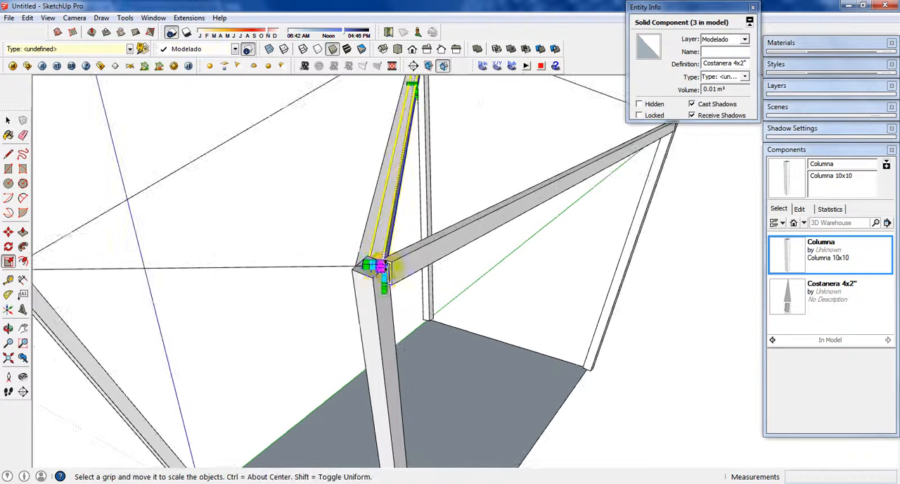
scroll(374, 282, up, 2)
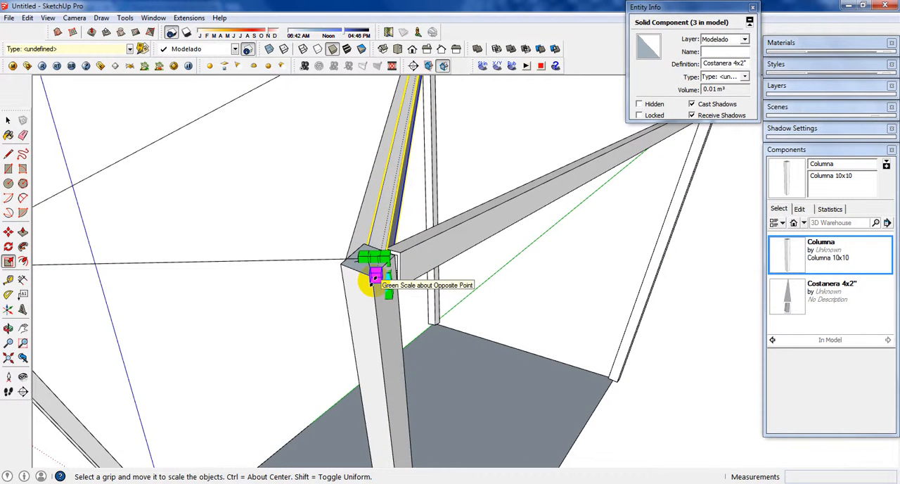
middle_drag(381, 272, 370, 279)
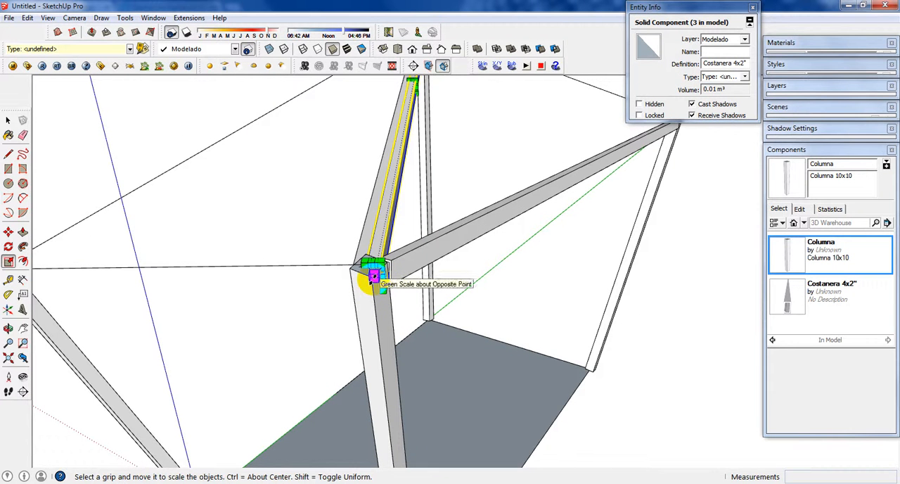
drag(373, 276, 371, 284)
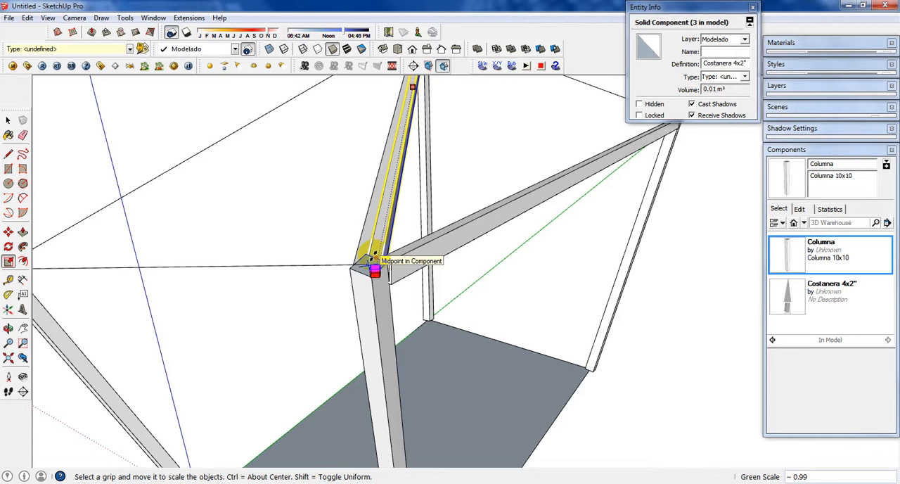
click(353, 260)
key(space)
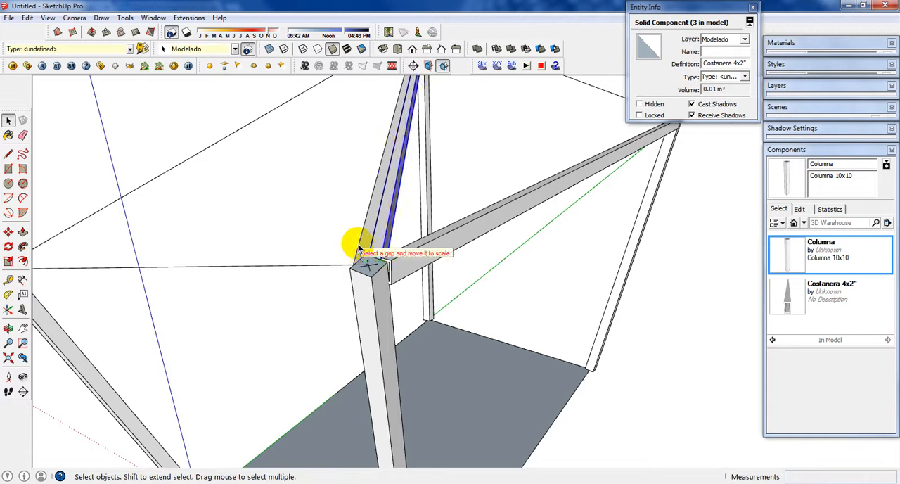
Step: Shorten the other diagonal beam to about 0.98, scaling its end back to the edge of the shared corner column's top
key(s)
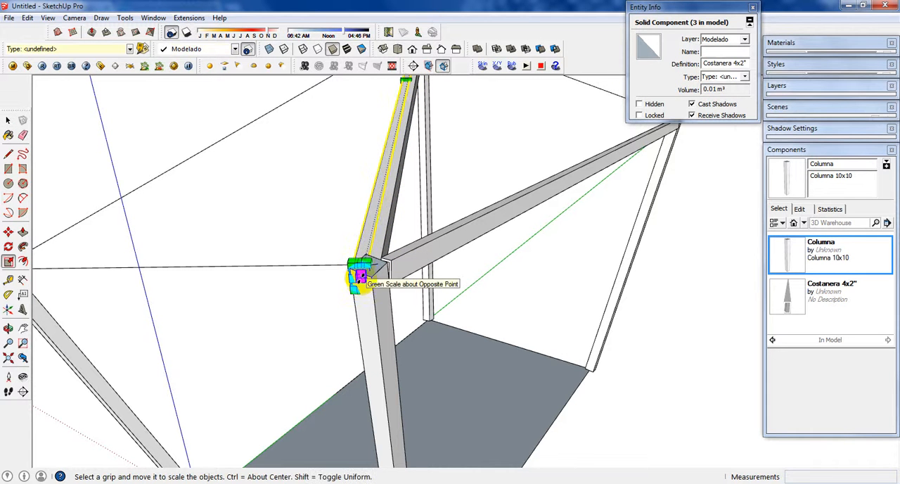
click(359, 277)
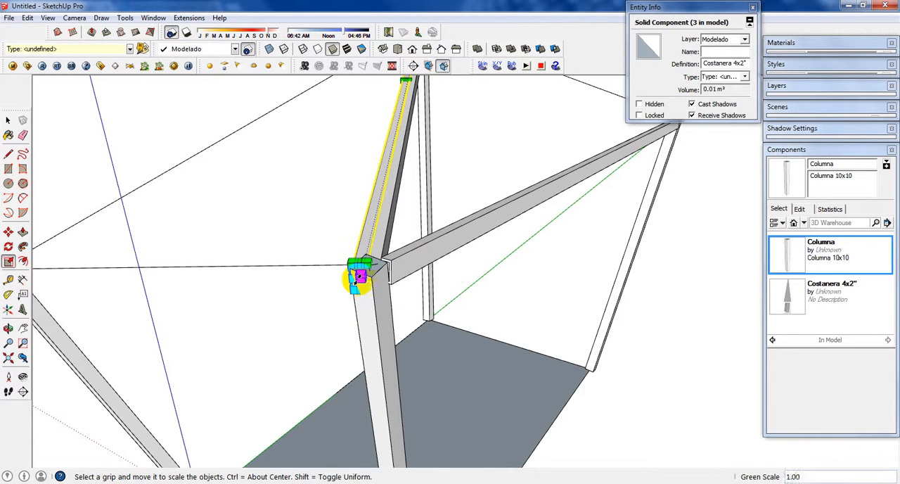
middle_drag(359, 276, 579, 298)
scroll(640, 299, up, 1)
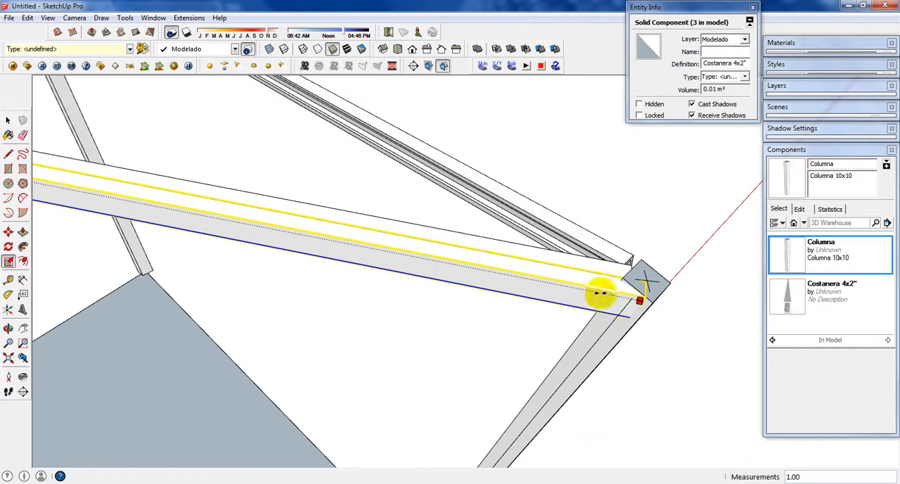
middle_drag(602, 294, 580, 322)
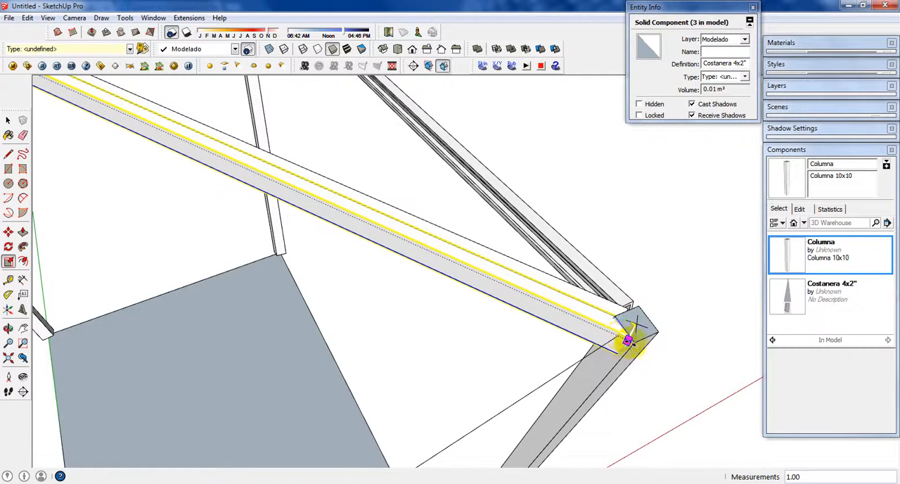
middle_drag(628, 340, 587, 332)
scroll(425, 268, down, 2)
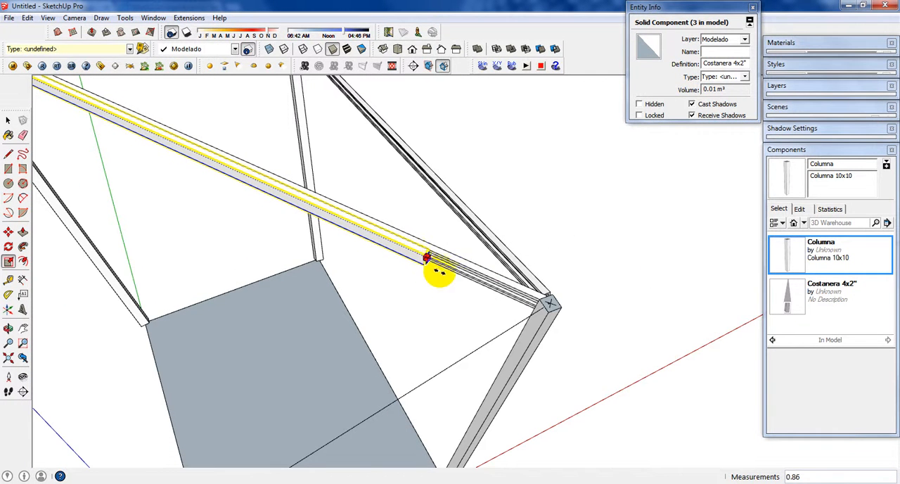
middle_drag(488, 281, 594, 341)
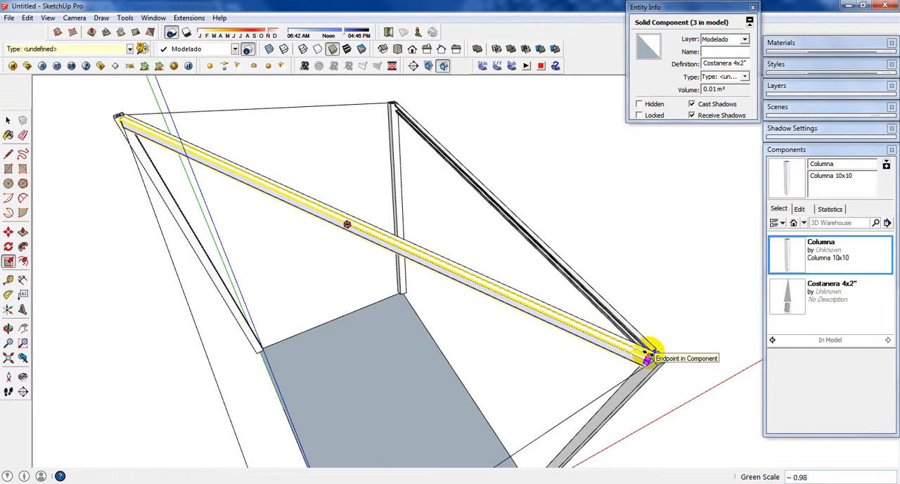
click(647, 357)
Step: Rescale the end of the diagonal beam nearer the side beam to match its twin at the shared corner column
scroll(644, 353, up, 5)
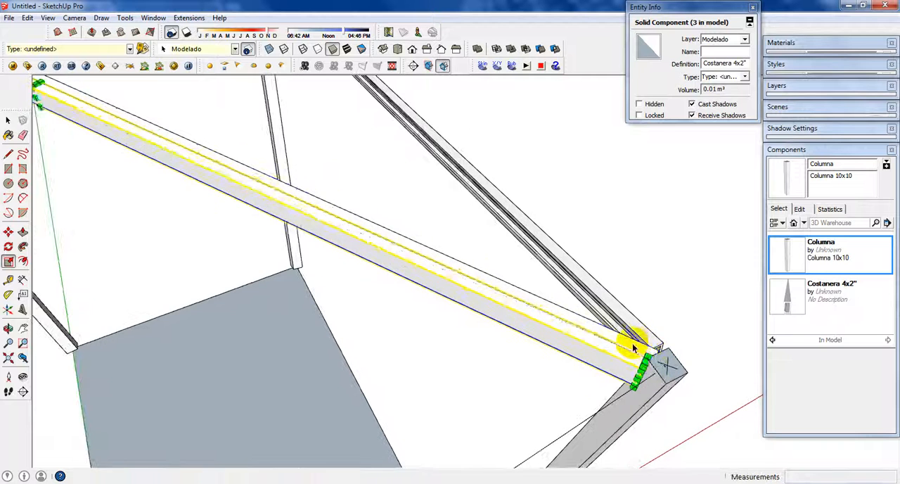
key(space)
key(s)
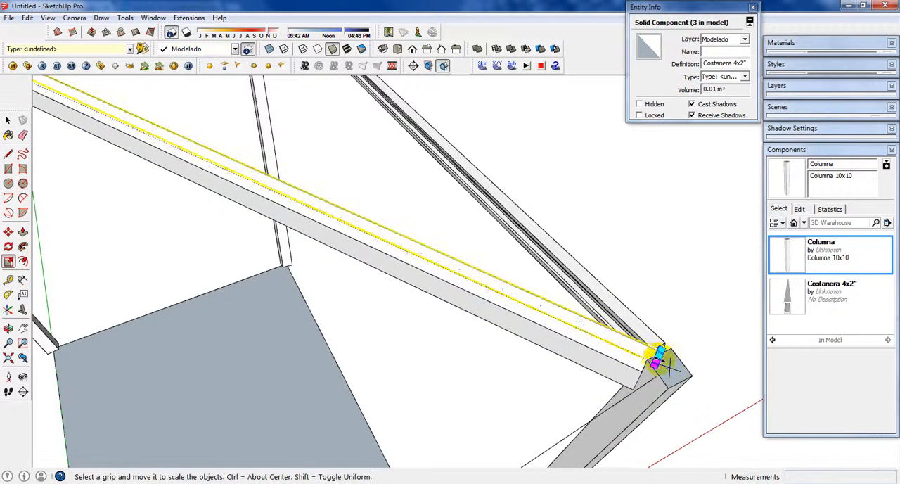
middle_drag(643, 348, 637, 406)
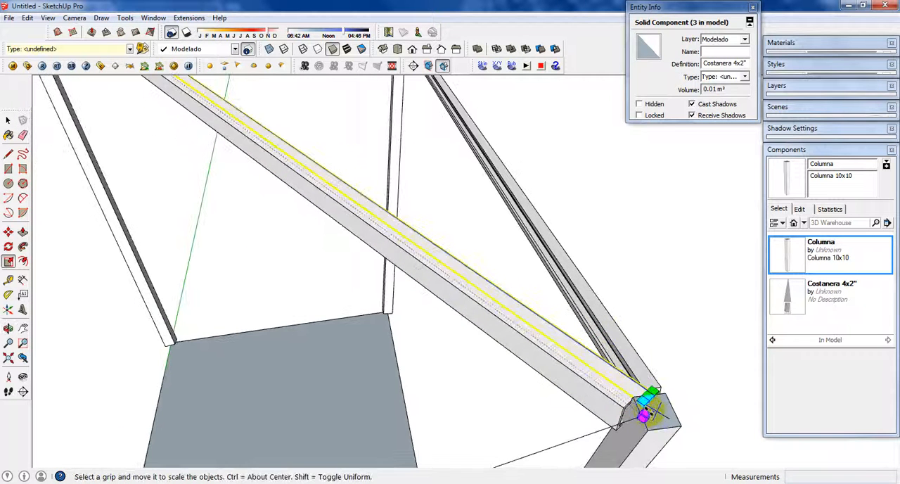
drag(651, 411, 635, 395)
key(space)
click(682, 376)
Step: Draw a rectangle of about 1.1 m² on the ground beside the structure and push/pull it up into a box
scroll(656, 370, down, 2)
scroll(647, 372, up, 1)
scroll(541, 285, down, 4)
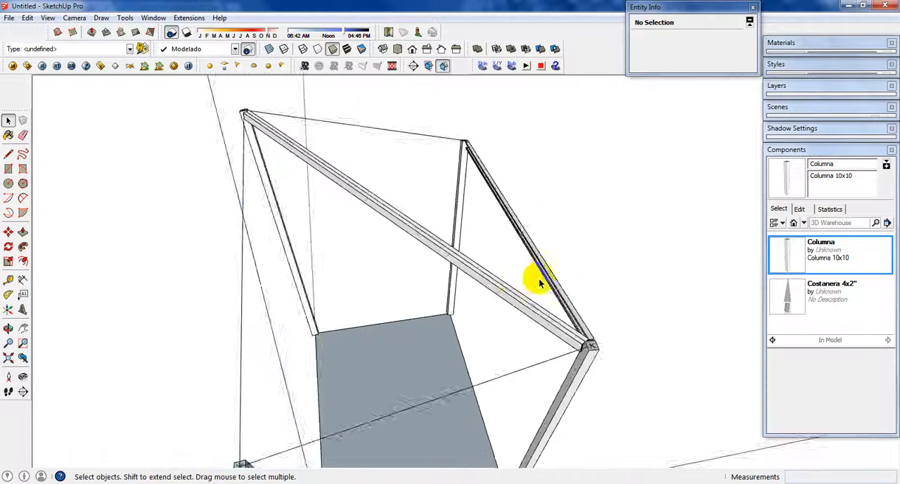
scroll(541, 283, down, 2)
middle_drag(565, 288, 366, 325)
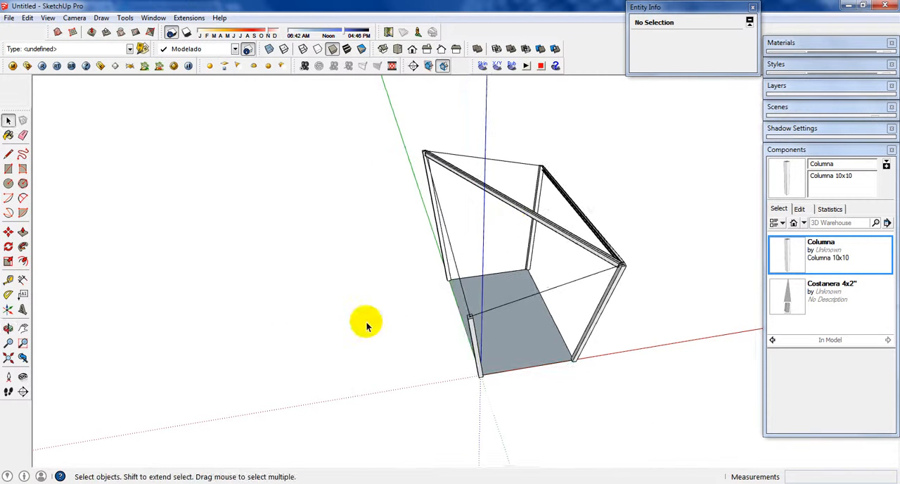
key(r)
click(265, 352)
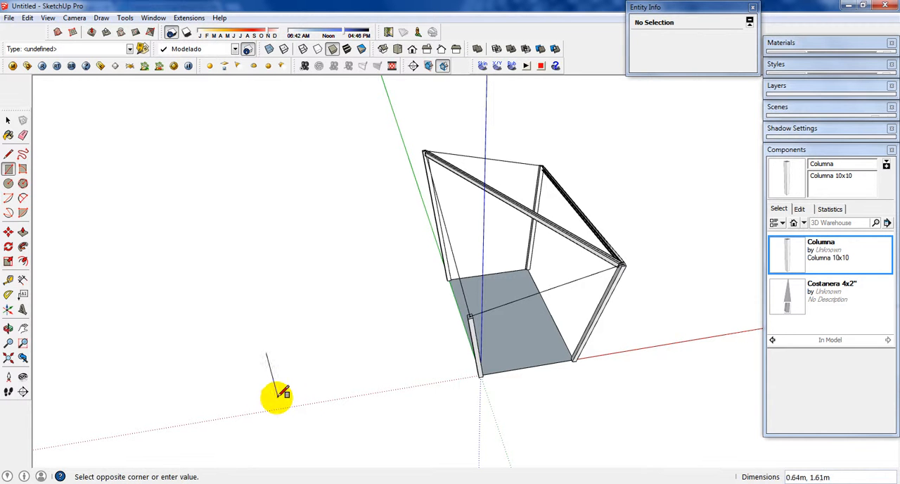
click(296, 395)
key(space)
click(288, 388)
key(p)
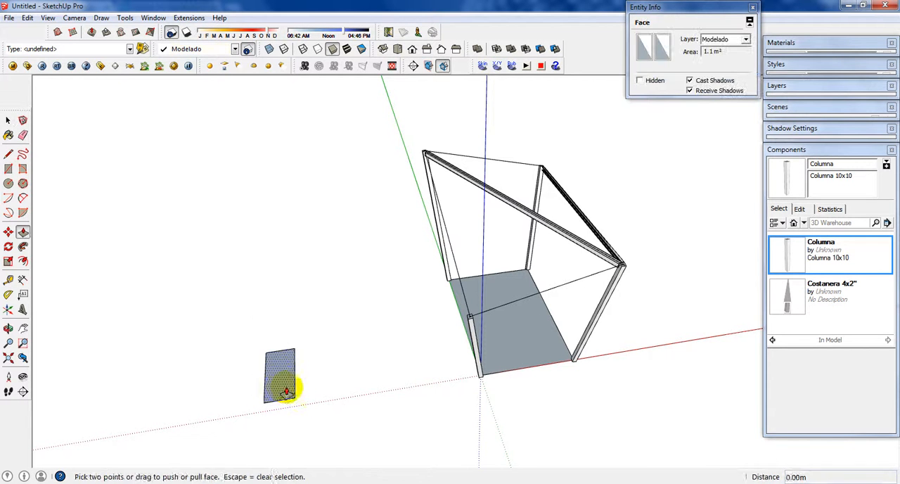
click(288, 388)
click(281, 352)
Step: Select the whole box and rotate it horizontally so its sides are no longer parallel to the model axes
key(space)
triple_click(260, 324)
right_click(261, 324)
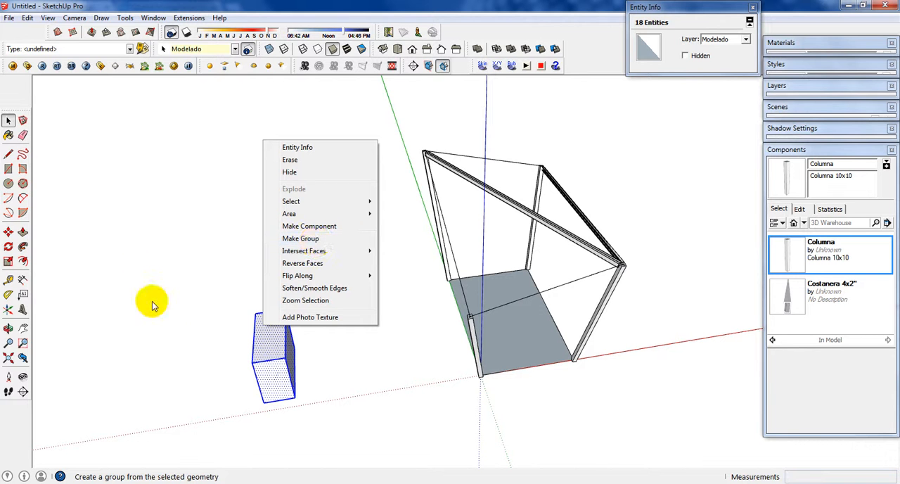
click(273, 379)
drag(221, 272, 367, 462)
key(q)
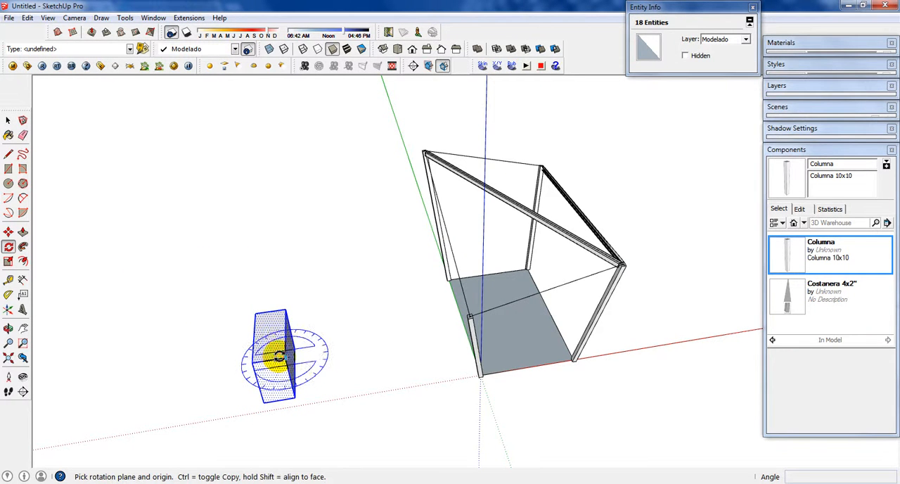
click(284, 357)
click(282, 336)
click(248, 334)
key(space)
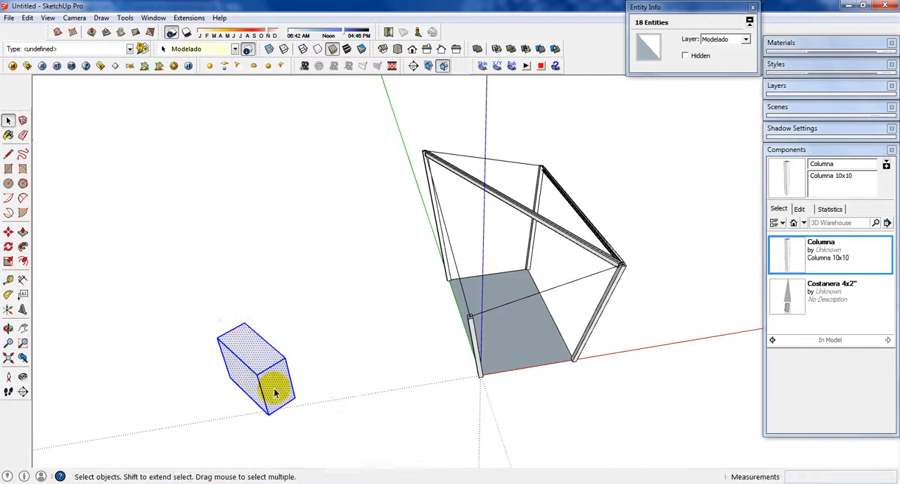
Step: Make the rotated box a component with the default name and axes
middle_drag(274, 388, 516, 378)
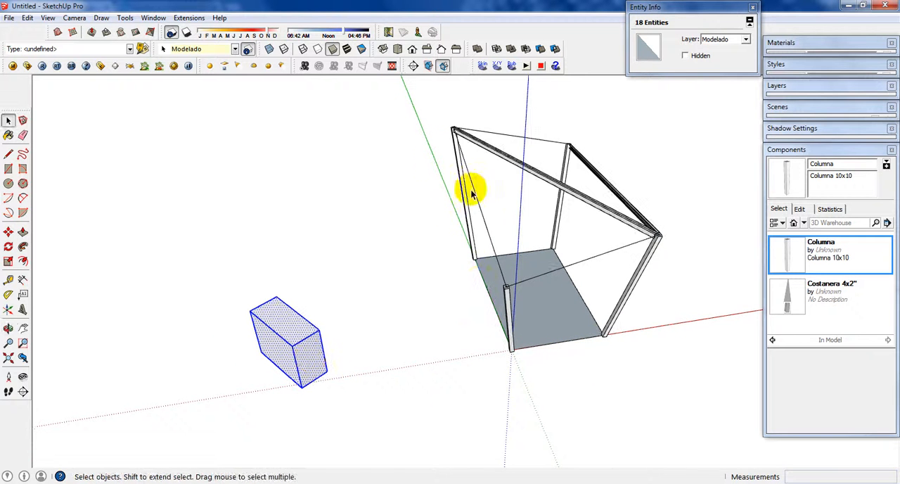
middle_drag(305, 368, 318, 364)
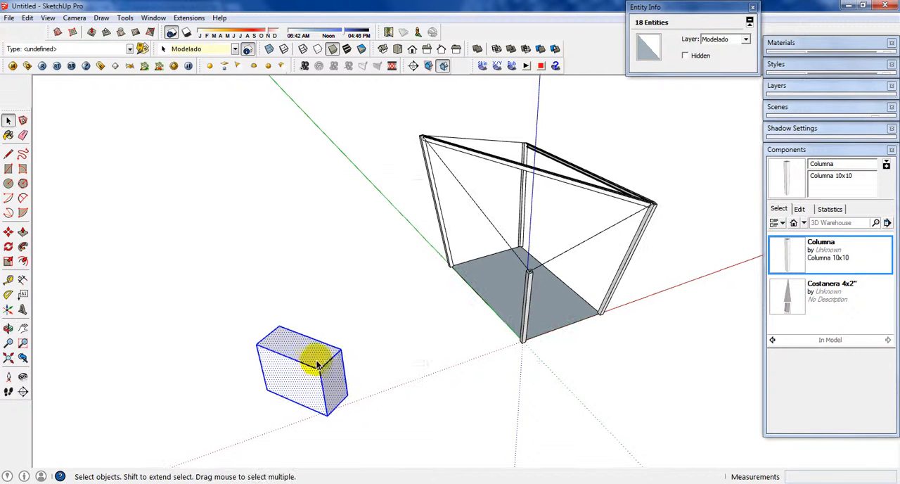
right_click(310, 369)
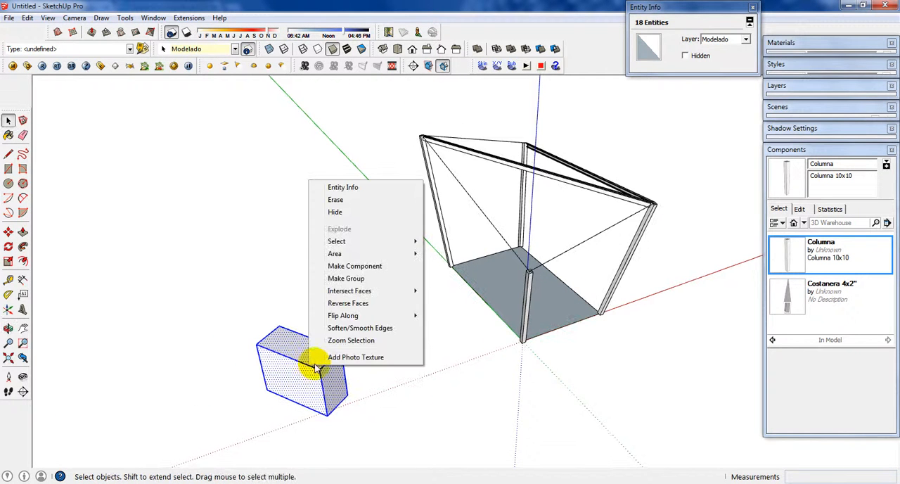
click(379, 270)
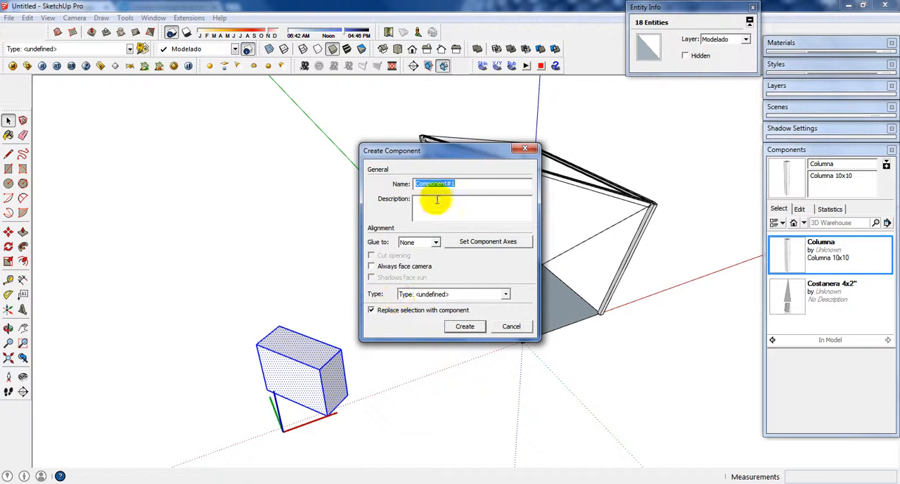
click(464, 326)
Step: Open the box component to inspect how its bounding box and axes are oriented, and close it again
scroll(316, 306, up, 3)
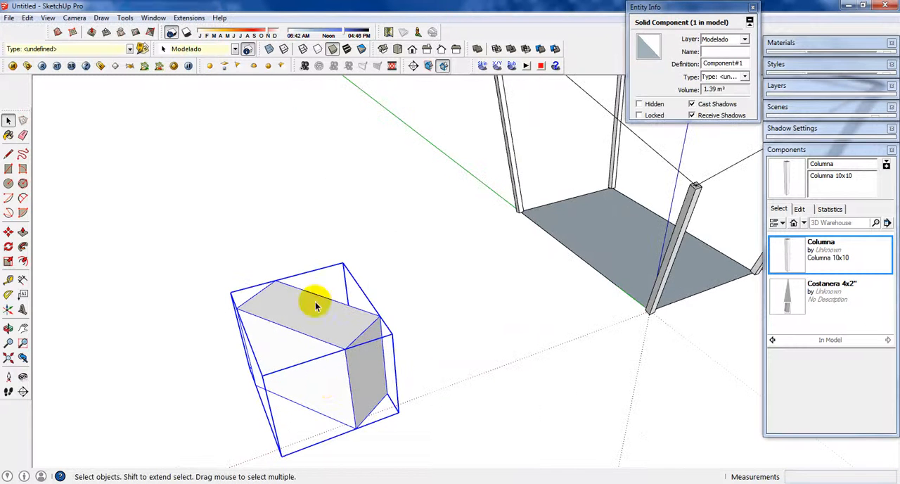
double_click(365, 325)
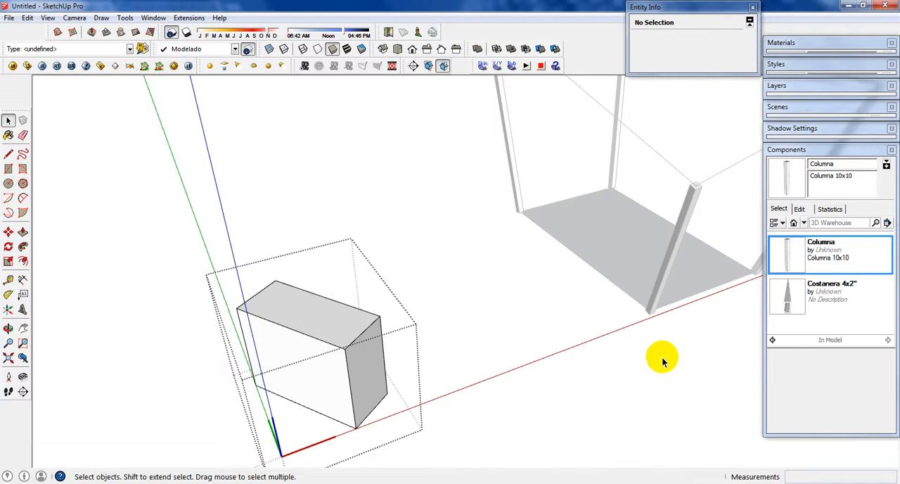
click(428, 393)
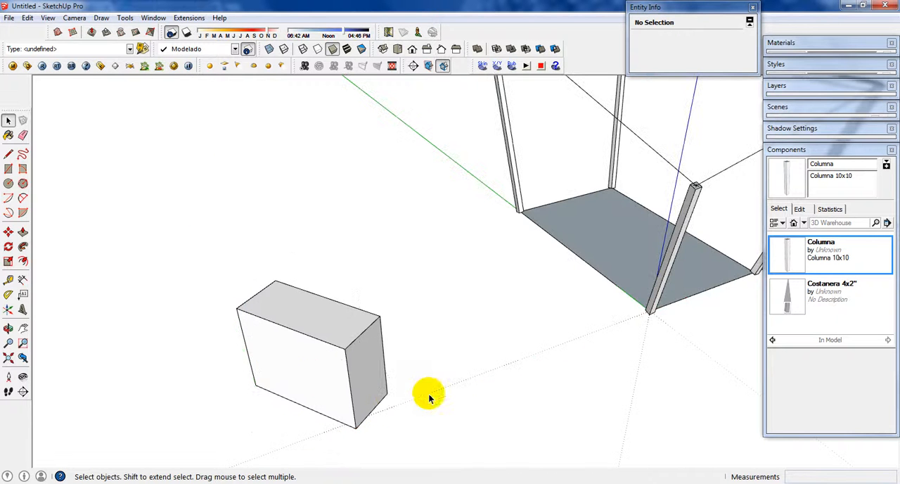
Step: Select and open the rotated box component to check its bounding box and axes, and close it again
click(321, 367)
double_click(289, 431)
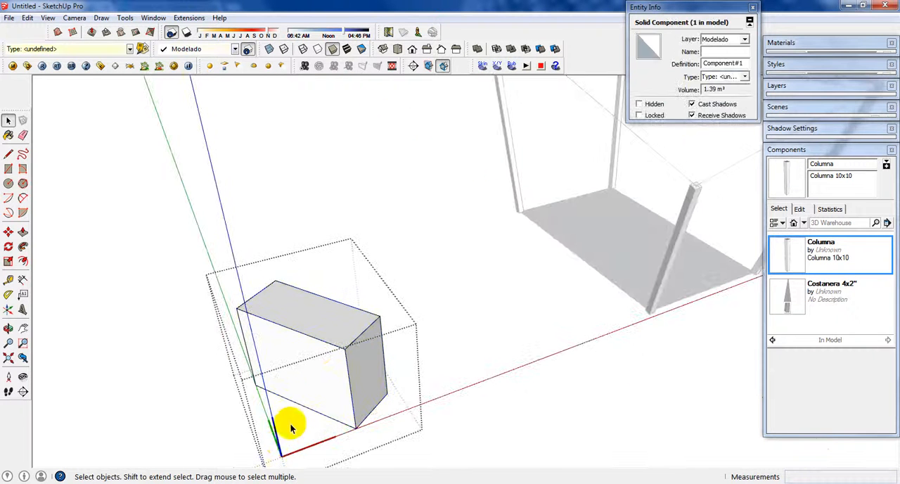
click(406, 285)
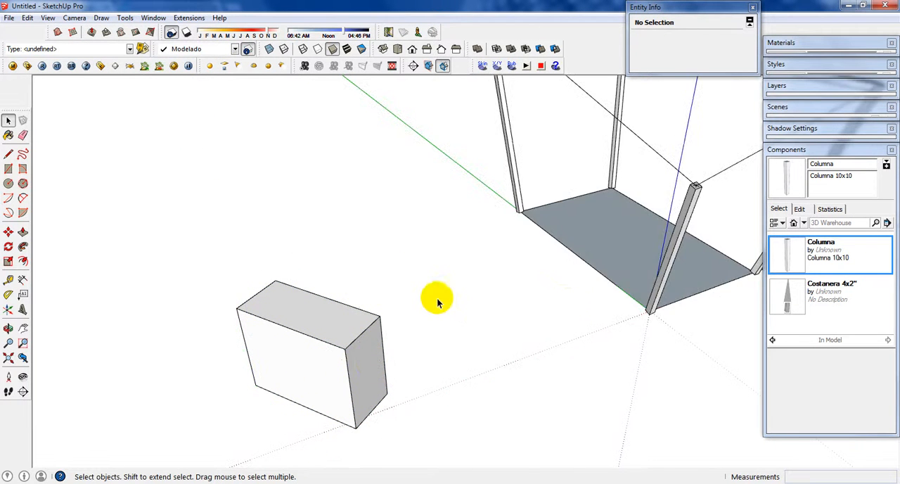
Step: List the components in the model and insert two extra copies of Component#1 beside and on the structure's floor
click(804, 223)
click(800, 249)
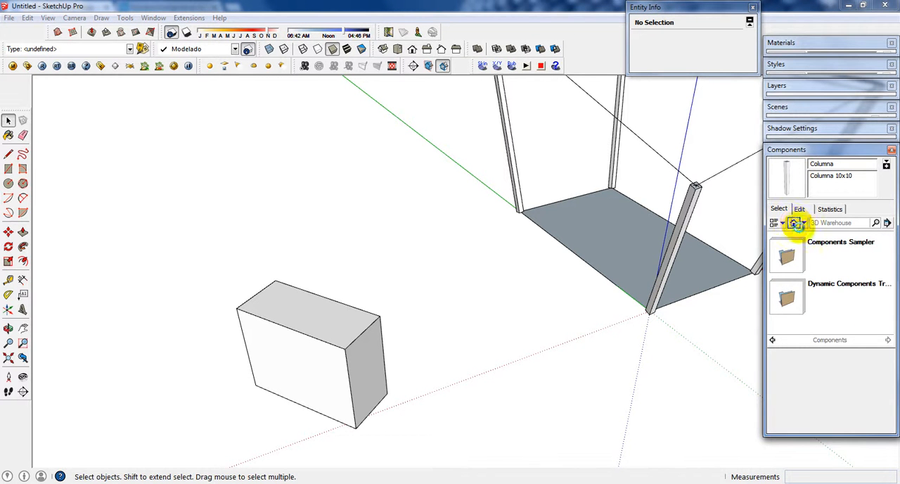
click(795, 223)
click(818, 301)
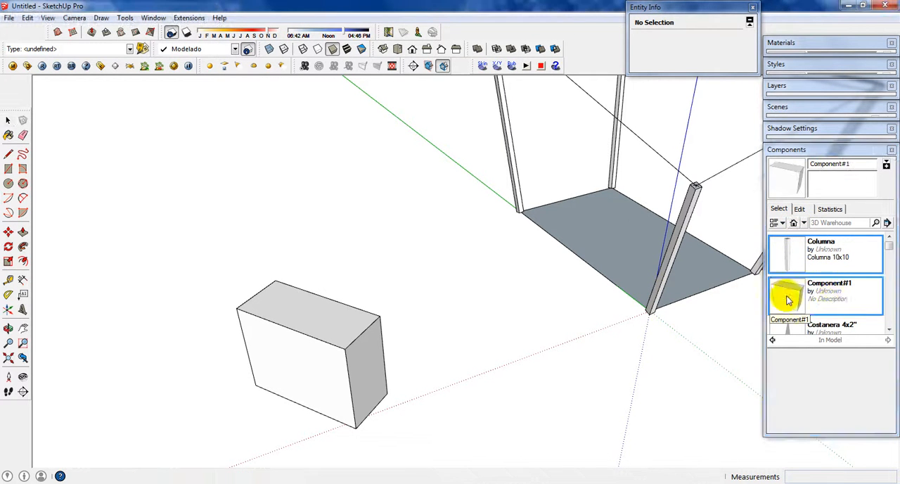
click(546, 311)
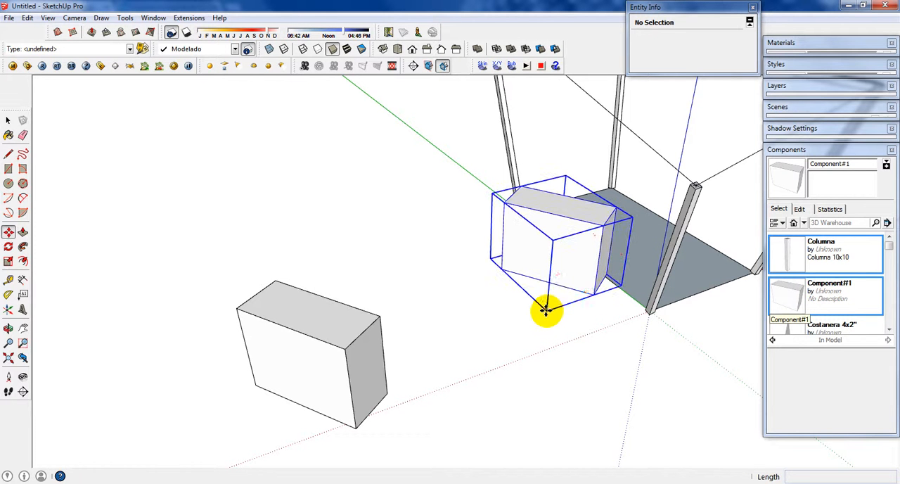
click(810, 296)
click(695, 277)
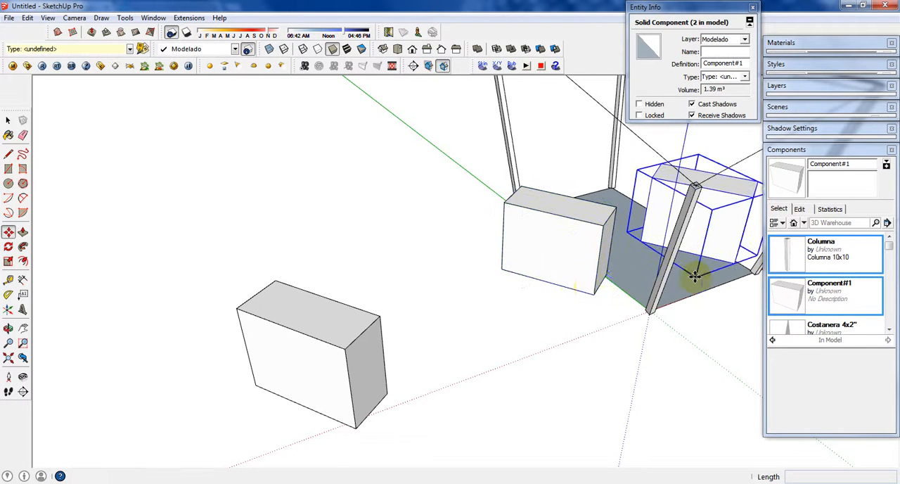
Step: Select the two extra Component#1 copies together and delete them
key(m)
key(space)
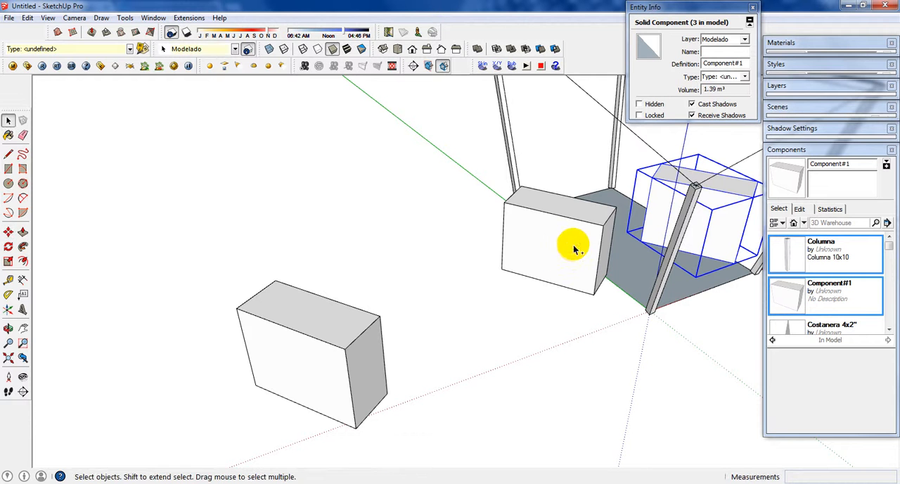
click(605, 229)
key(Delete)
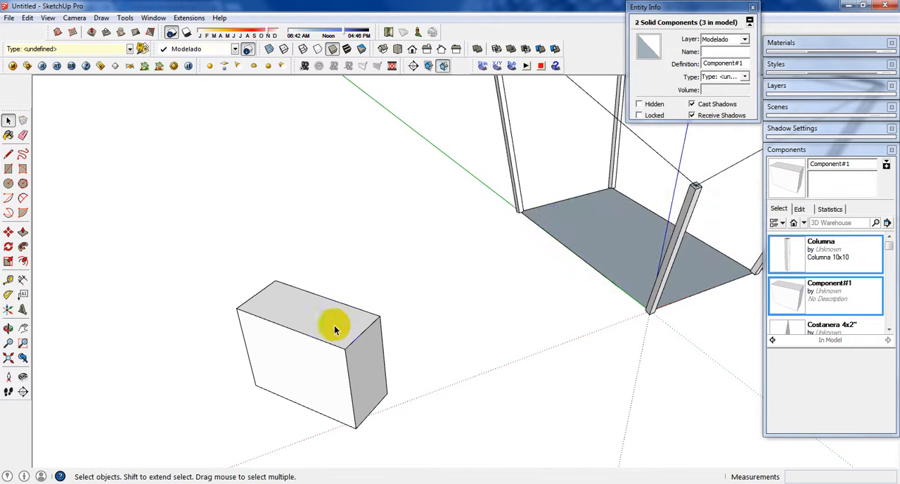
Step: Open the rotated box component and try to reposition its axes through the Move Sketching Context dialog
double_click(298, 407)
right_click(295, 454)
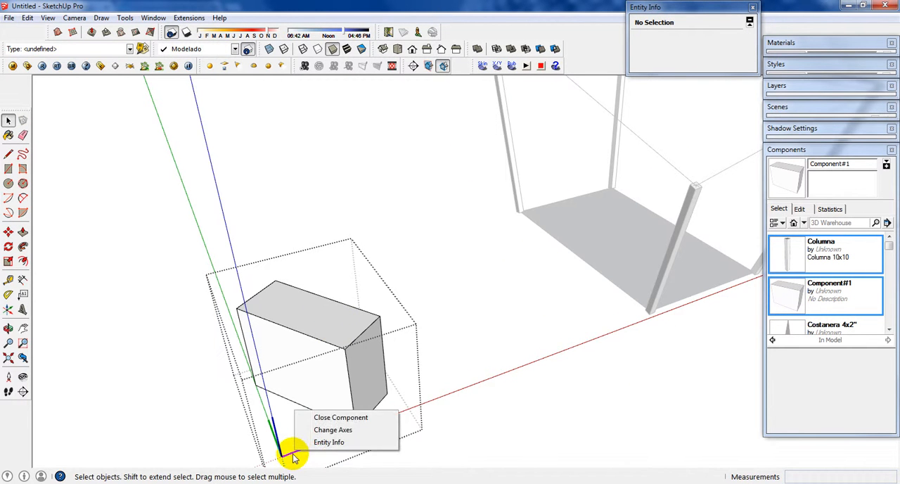
right_click(294, 457)
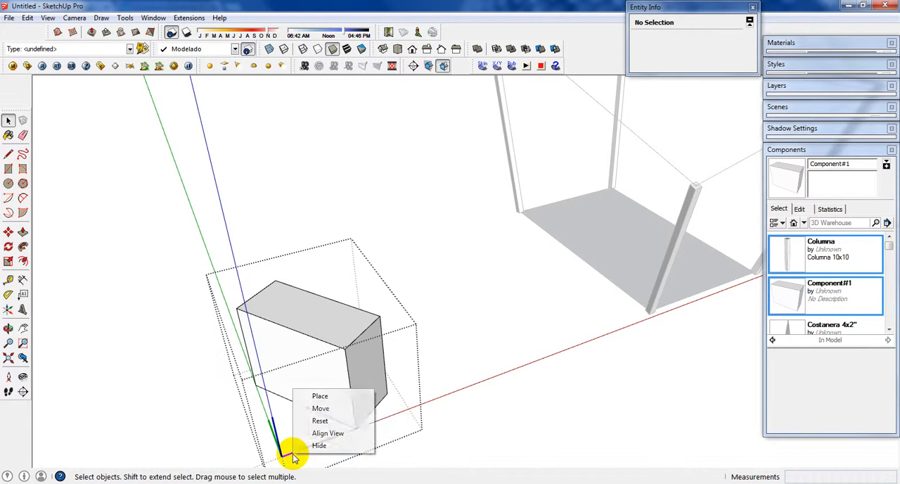
click(325, 411)
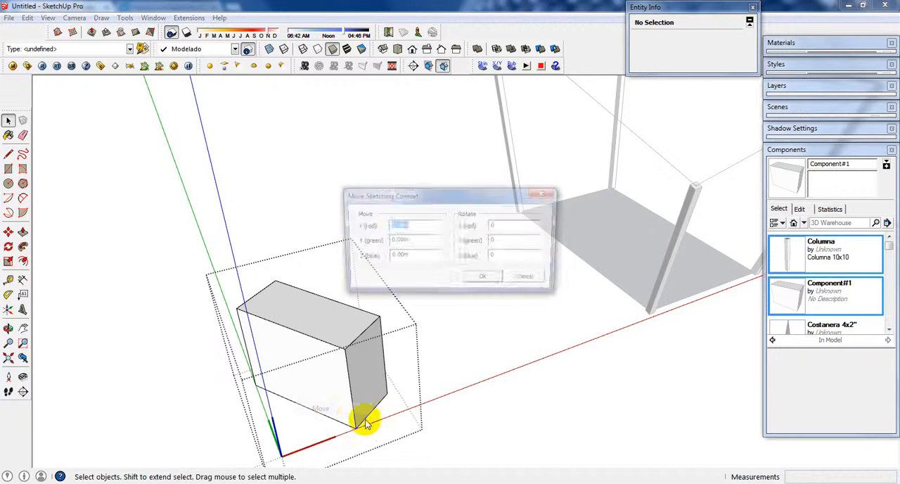
click(530, 280)
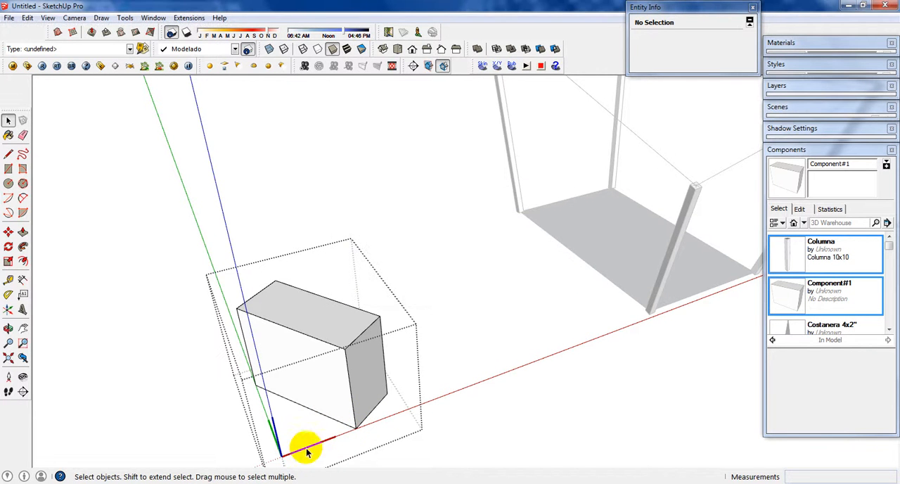
right_click(307, 453)
click(330, 403)
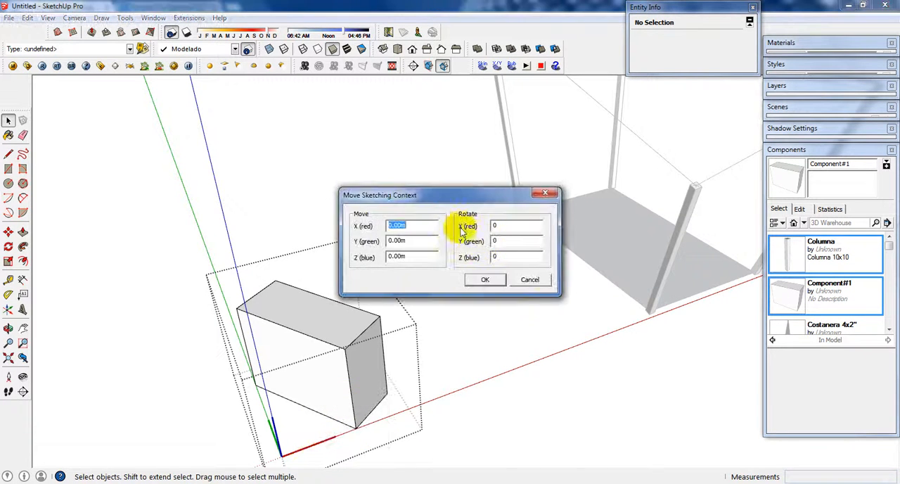
click(530, 280)
Step: Place the axes origin at the box's nearest bottom corner, align red and green with its bottom edges, and update the component axes
right_click(307, 452)
click(332, 394)
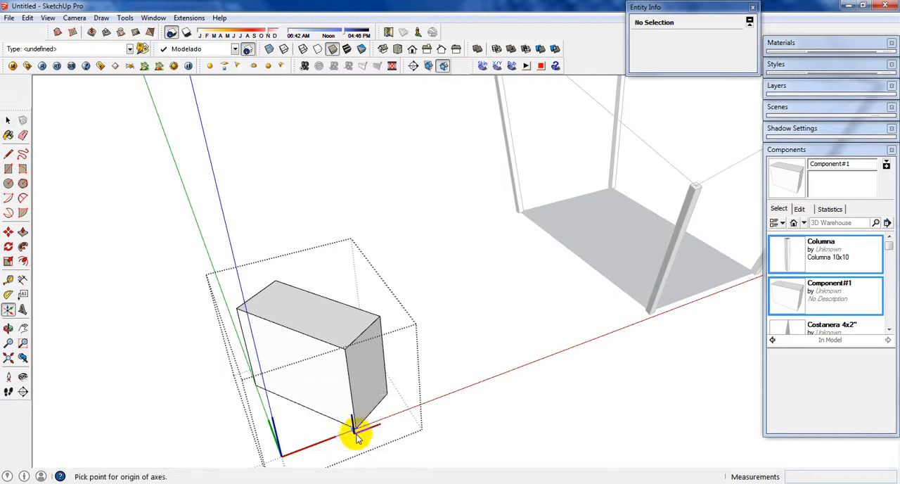
click(356, 428)
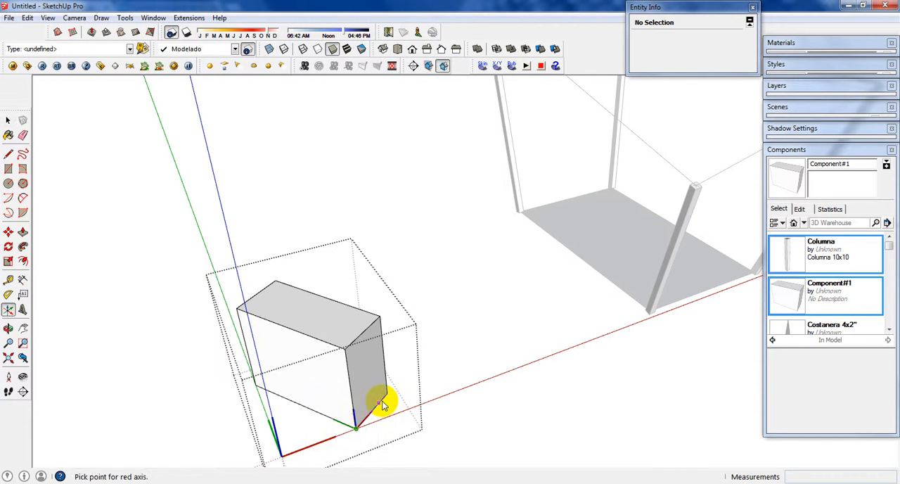
click(288, 407)
click(450, 211)
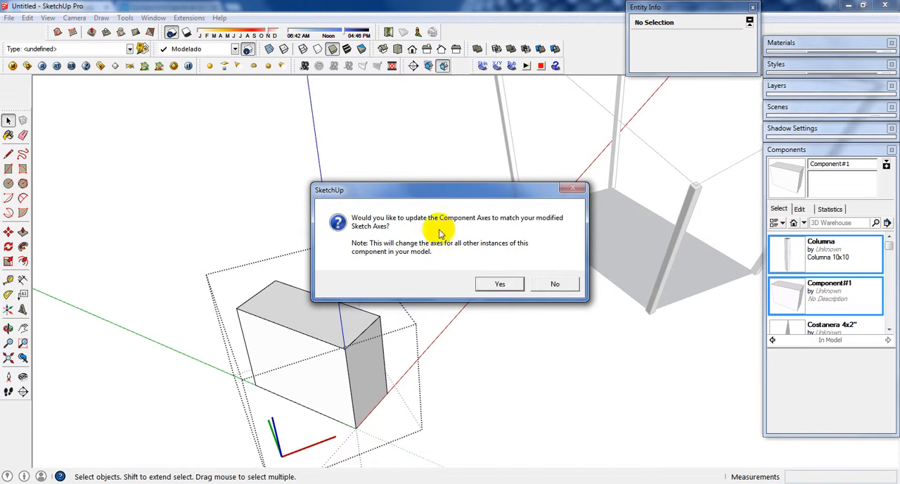
click(501, 284)
Step: Select the box and repeatedly undo and redo the axes change to compare its bounding boxes, leaving the change undone
click(366, 367)
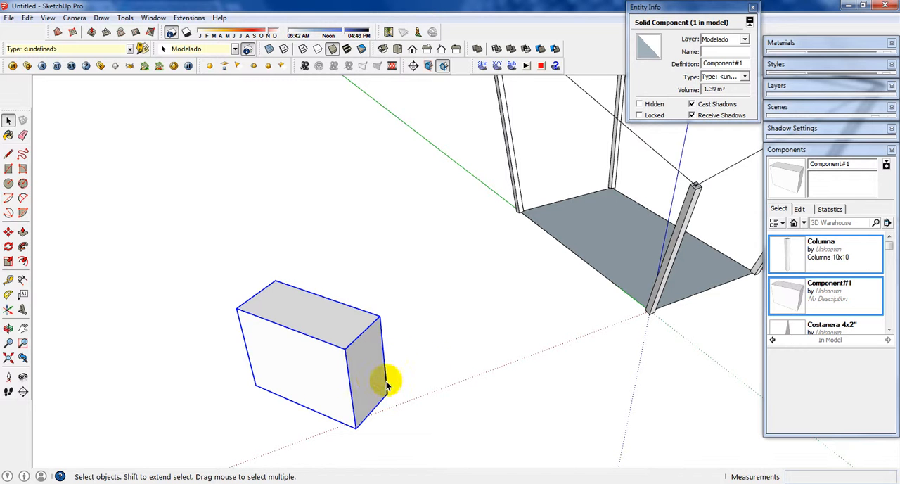
key(ctrl+z)
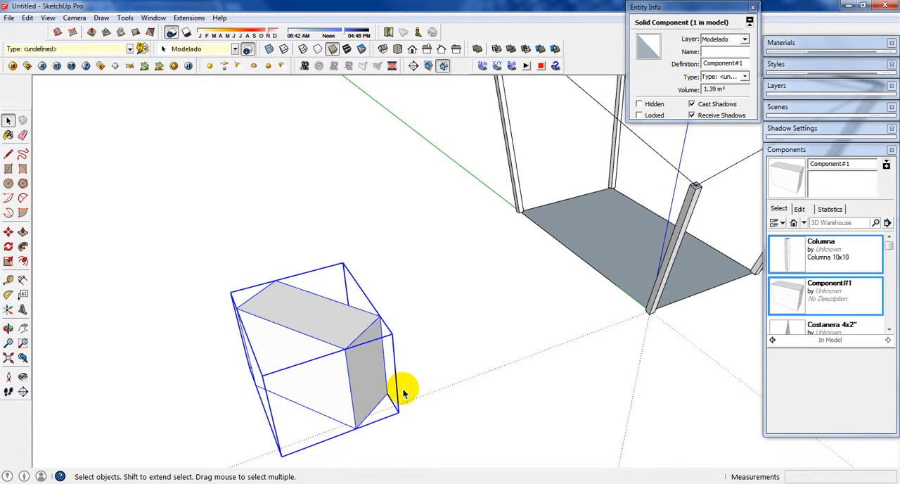
key(ctrl+y)
key(ctrl+z)
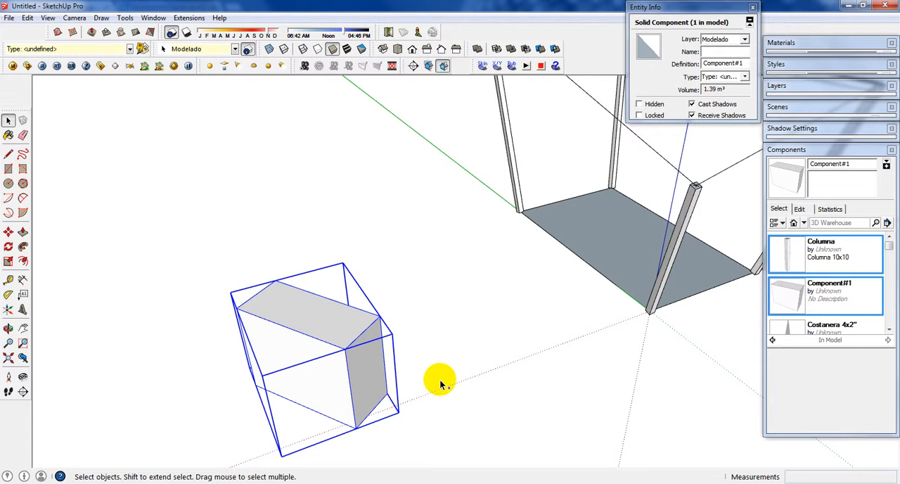
key(ctrl+y)
key(ctrl+z)
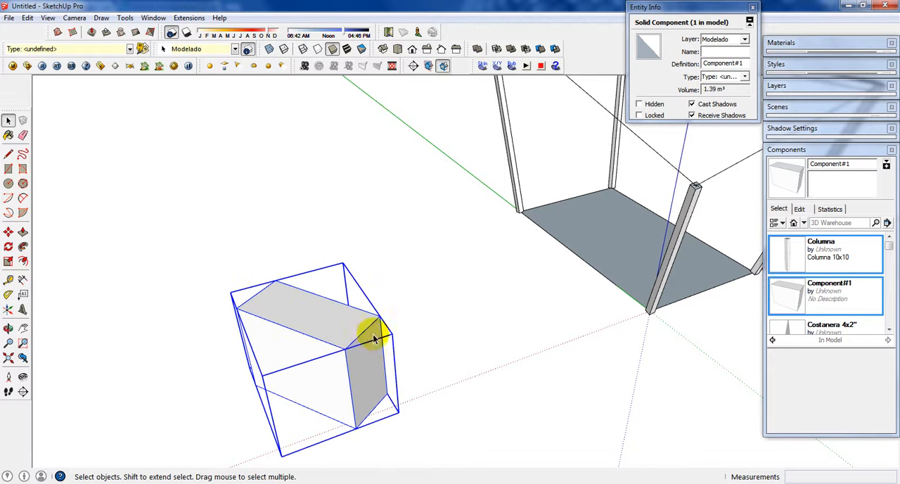
Step: Draw a 0.68 by 1.10 m rectangle parallel to the model axes beside the rotated box and push/pull it up into a box
key(r)
click(432, 324)
click(509, 352)
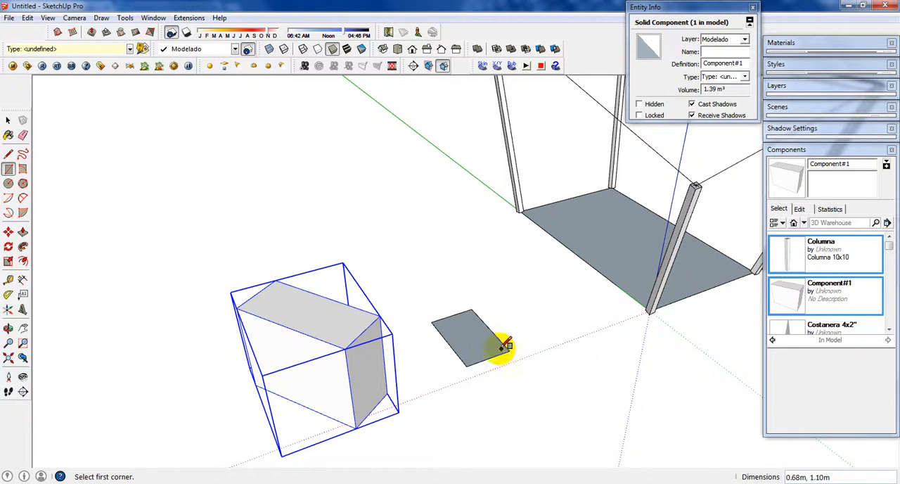
key(p)
click(483, 352)
click(483, 305)
key(space)
Step: Select the whole new box and make it a component with the default name and axes
triple_click(484, 307)
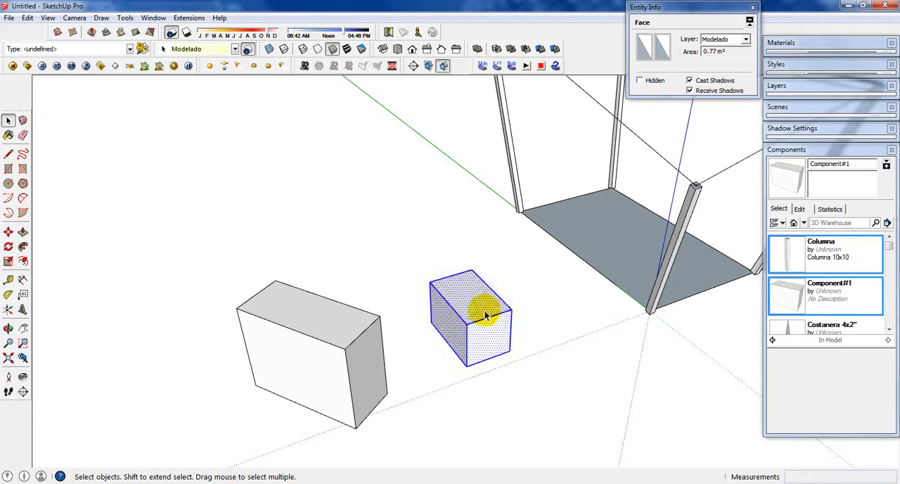
right_click(485, 314)
click(529, 210)
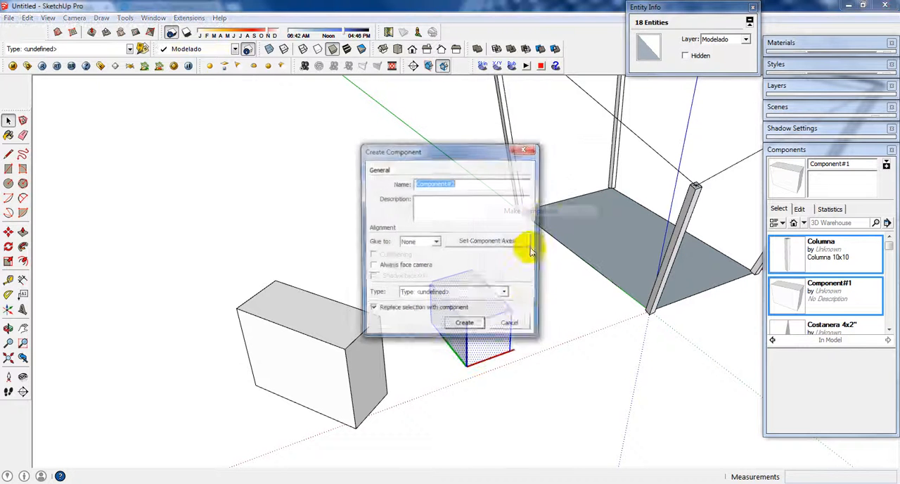
click(476, 328)
Step: Select the rotated box and the axis-parallel box alternately to compare how their bounding boxes fit
click(316, 357)
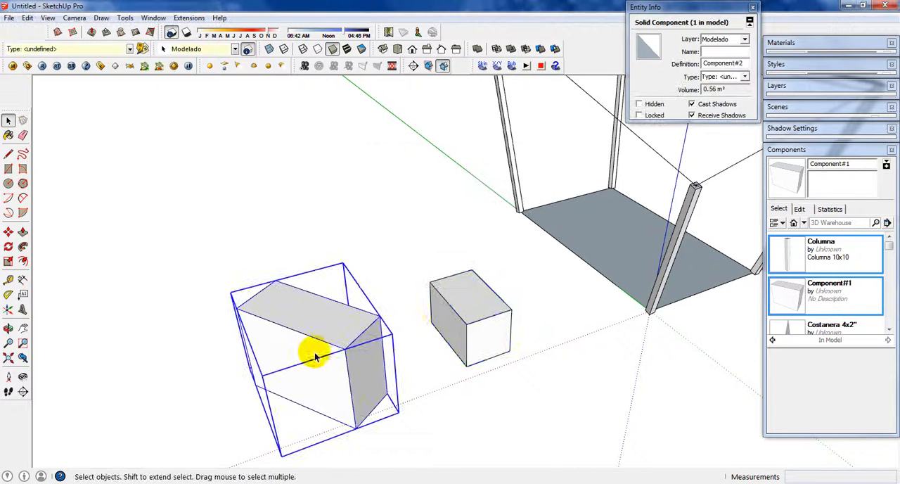
click(473, 333)
shift+click(354, 358)
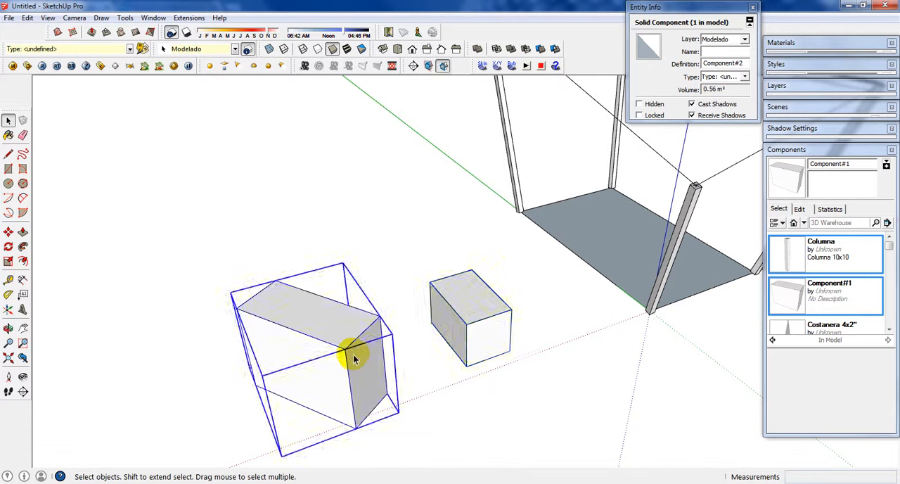
click(489, 343)
Step: Scale the rotated box component to show how its misaligned axes distort the shape
click(356, 371)
key(s)
drag(331, 389, 460, 244)
key(space)
Step: Scale the axis-parallel box by 2.25 along green and widen it along red
click(481, 332)
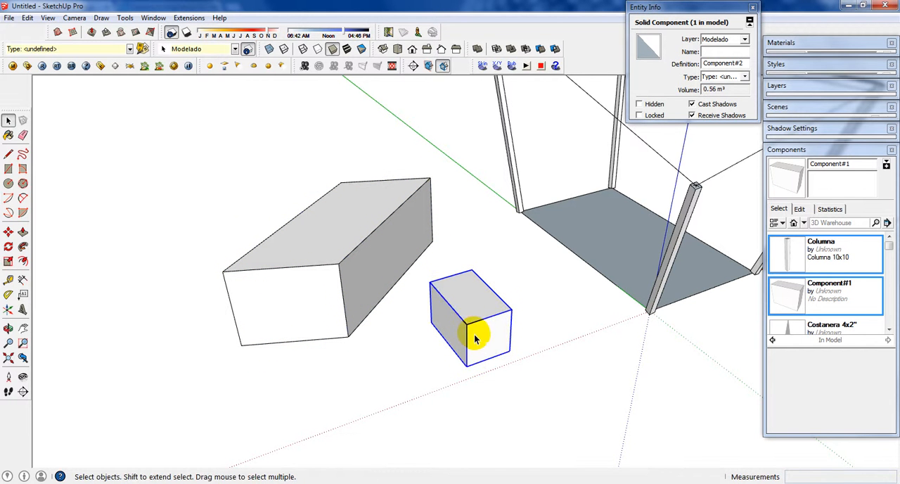
key(s)
drag(487, 338, 572, 381)
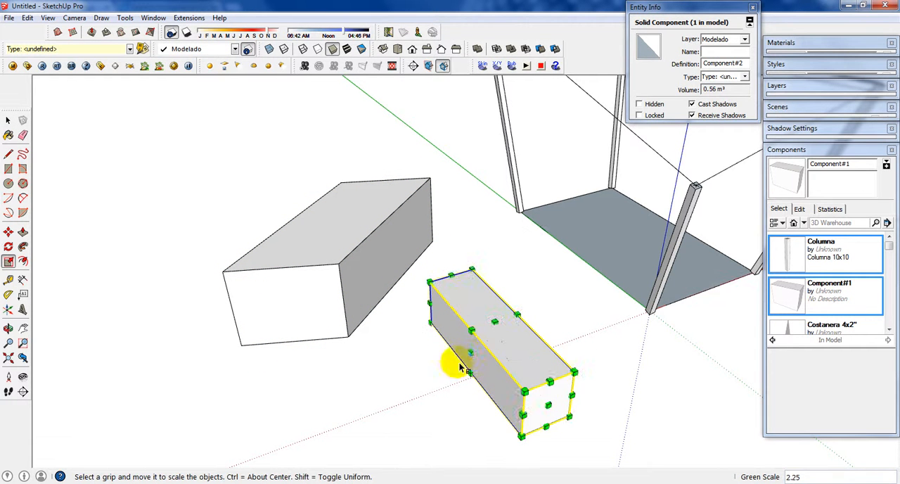
drag(471, 352, 342, 367)
key(space)
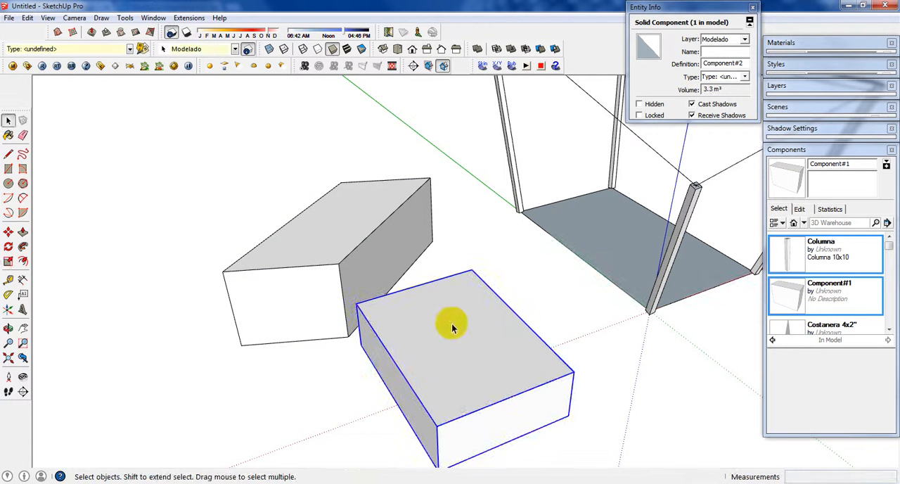
Step: Delete both scaled sample boxes and return to the beams meeting at the top of the structure's column
ctrl+click(394, 256)
key(Delete)
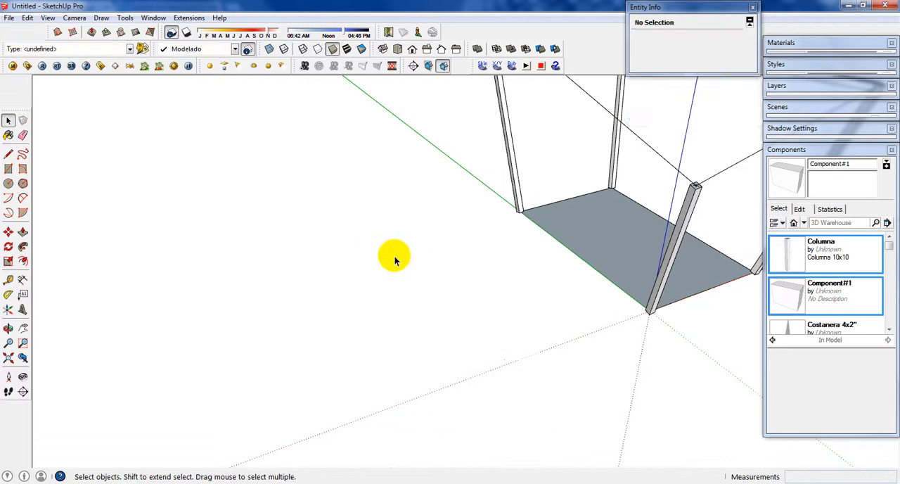
scroll(396, 256, down, 3)
middle_drag(488, 254, 432, 266)
scroll(442, 214, up, 2)
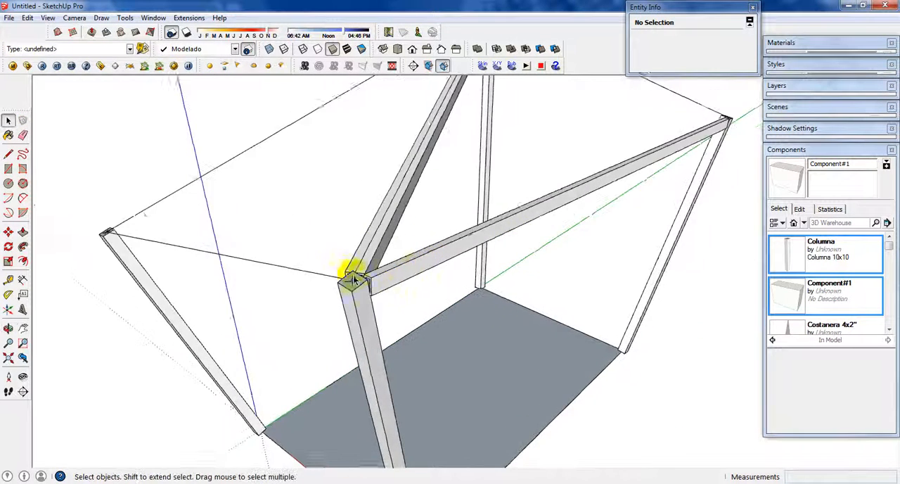
scroll(527, 264, down, 1)
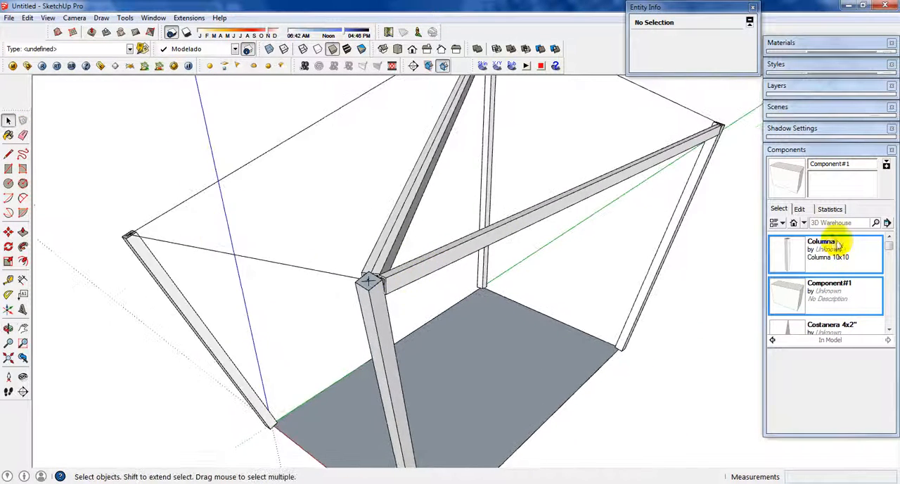
right_click(839, 295)
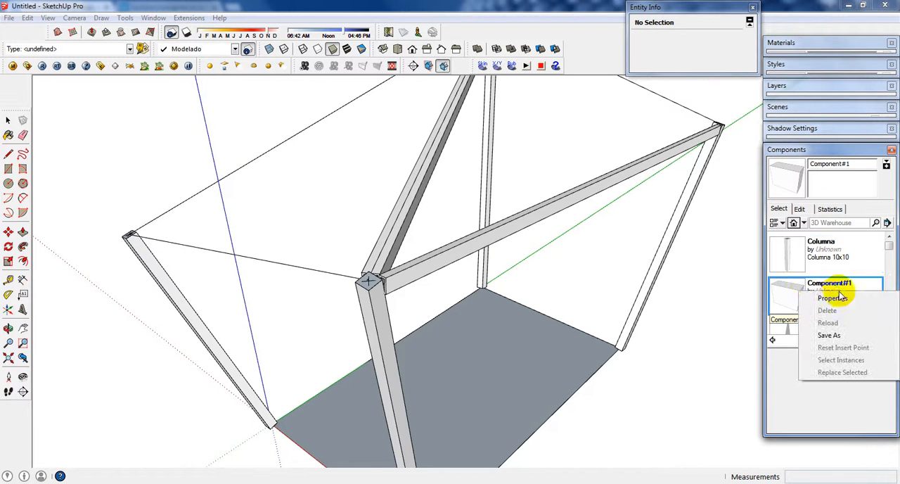
key(Escape)
right_click(799, 297)
click(796, 298)
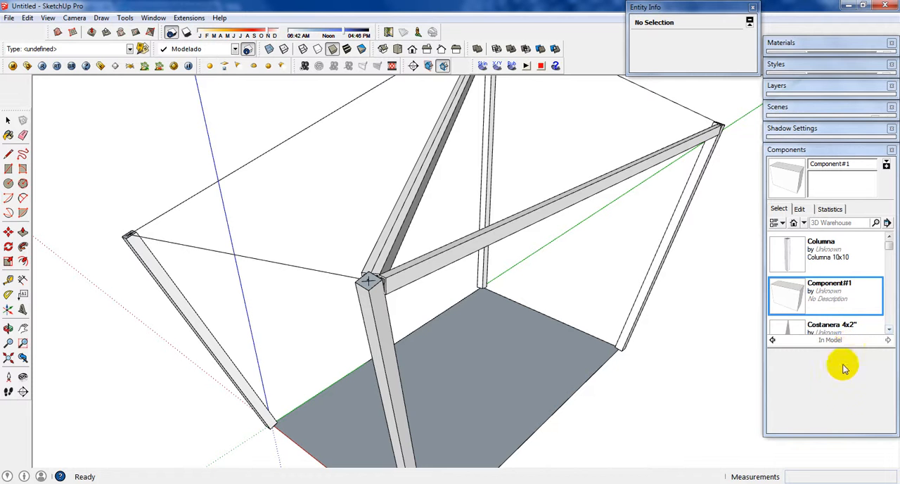
Step: Insert another Costanera 4x2" component with its end at the top of the column without a second beam
click(888, 331)
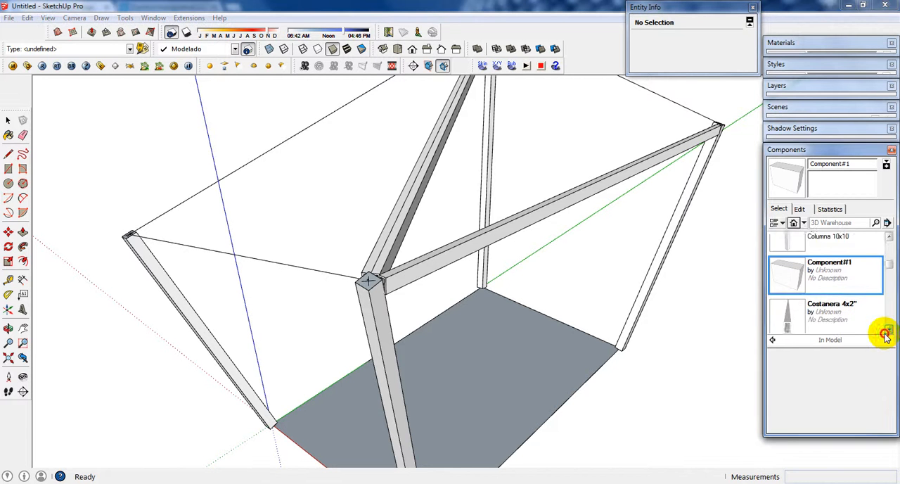
click(888, 331)
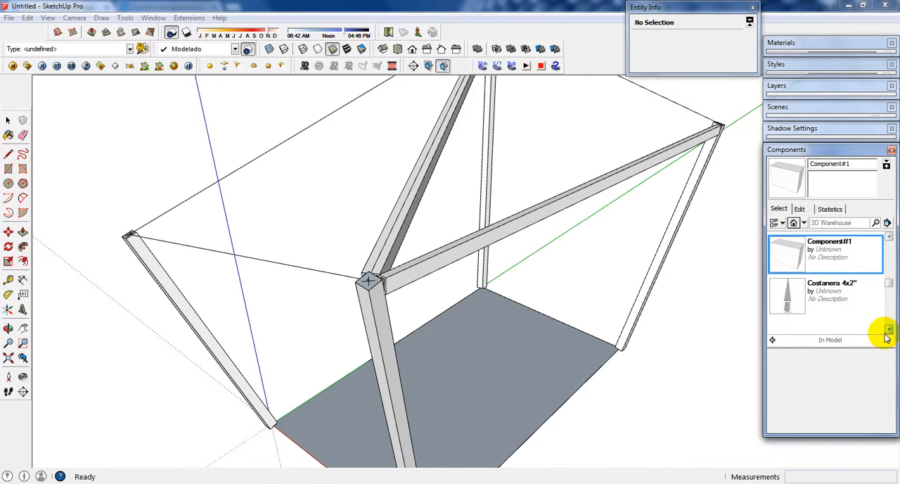
click(796, 298)
middle_drag(368, 281, 422, 391)
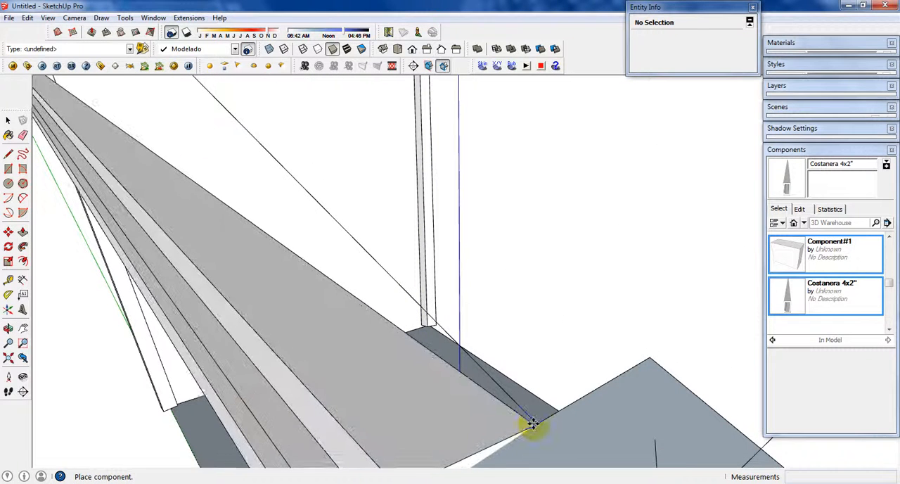
mouse_move(532, 426)
middle_down()
mouse_move(547, 430)
mouse_move(547, 416)
middle_up()
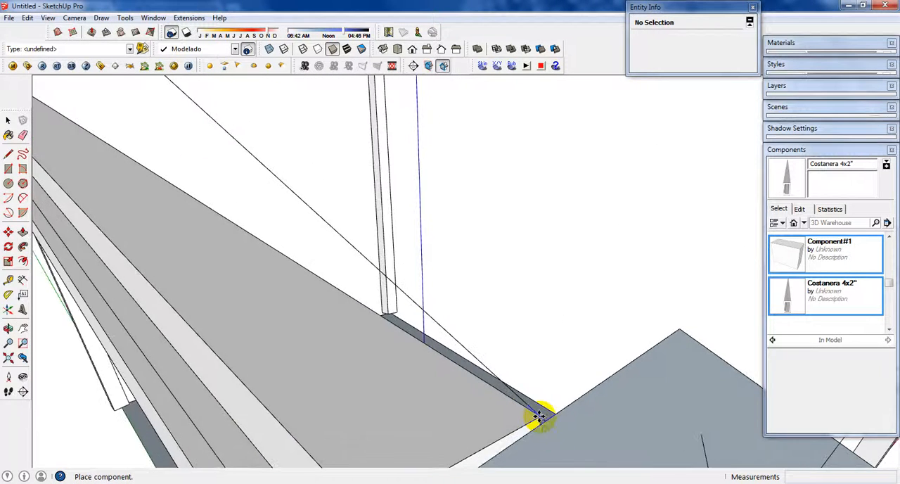
click(539, 417)
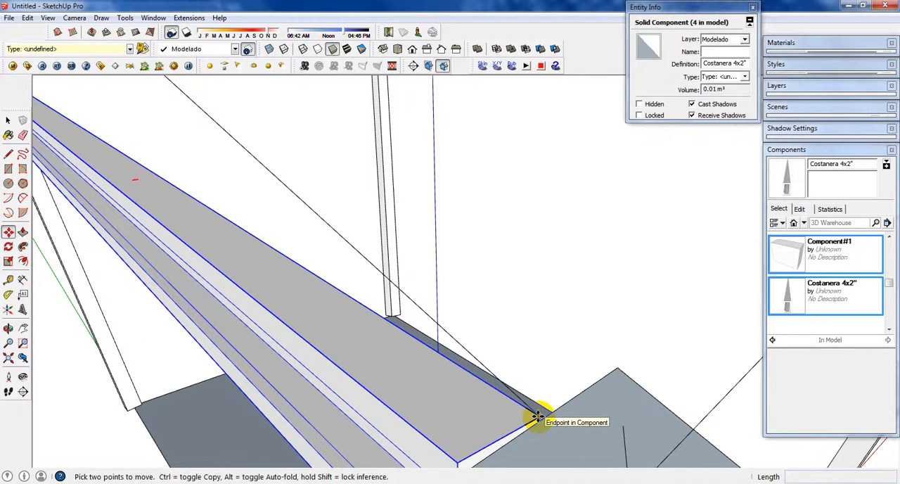
Step: Rotate the new Costanera beam in the vertical plane to tilt it up to the top of the opposite column
scroll(537, 417, down, 2)
scroll(538, 417, down, 1)
key(q)
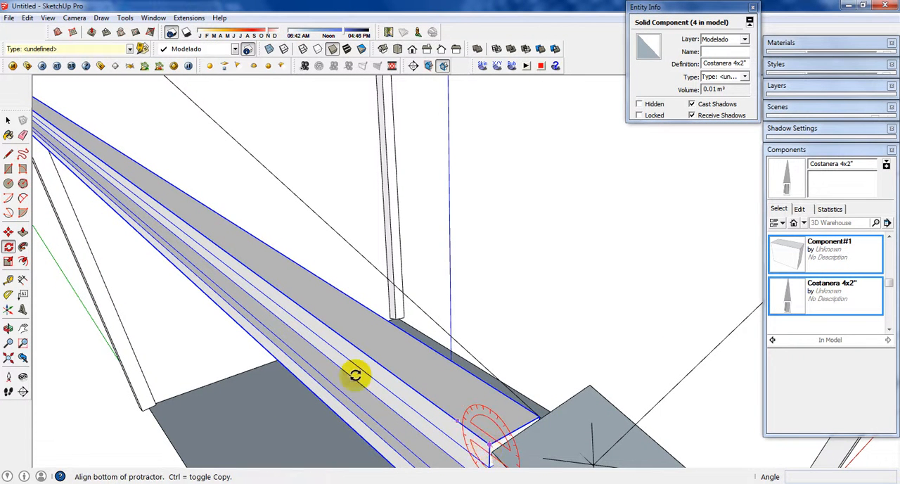
middle_drag(354, 373, 357, 273)
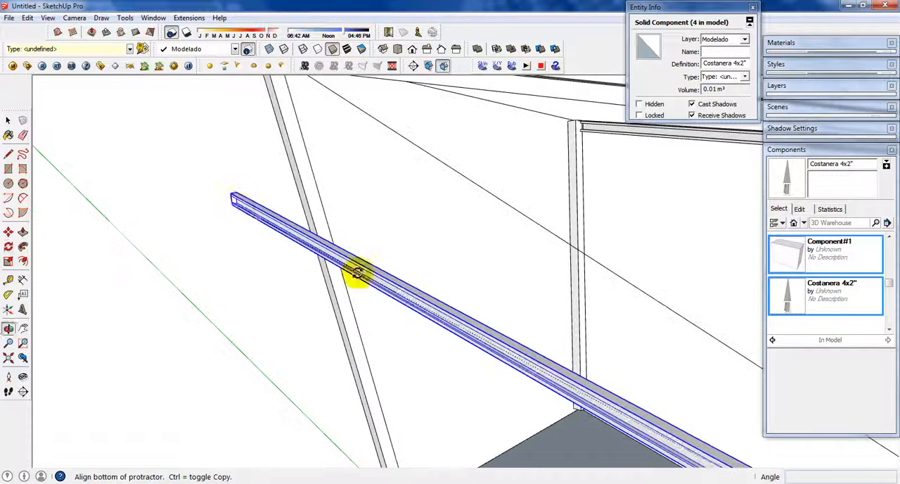
click(233, 192)
middle_drag(299, 156, 387, 307)
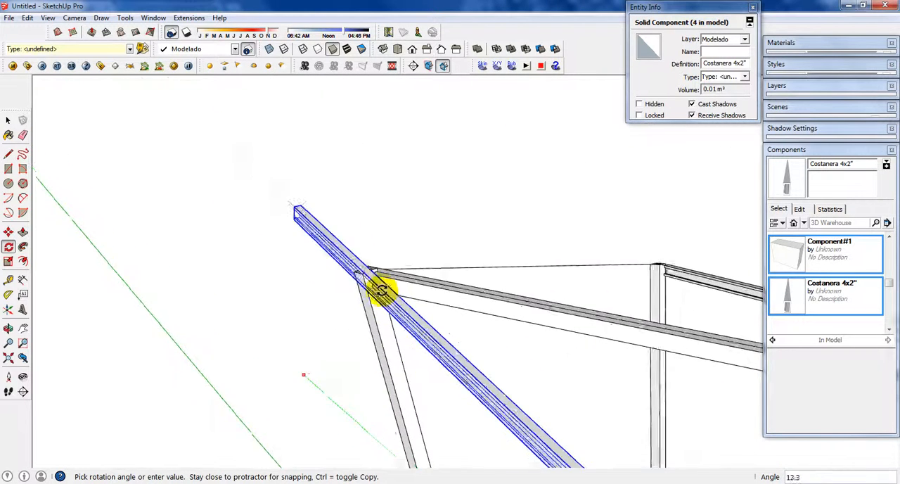
scroll(375, 272, up, 5)
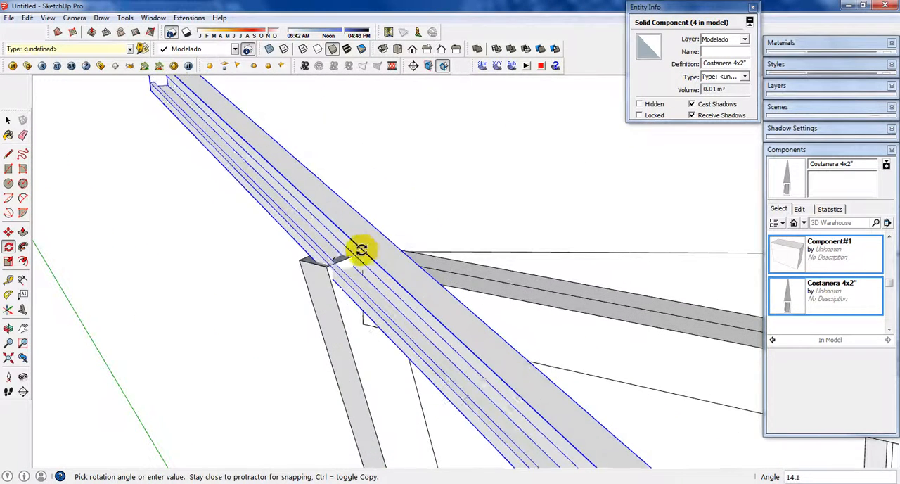
scroll(353, 255, up, 2)
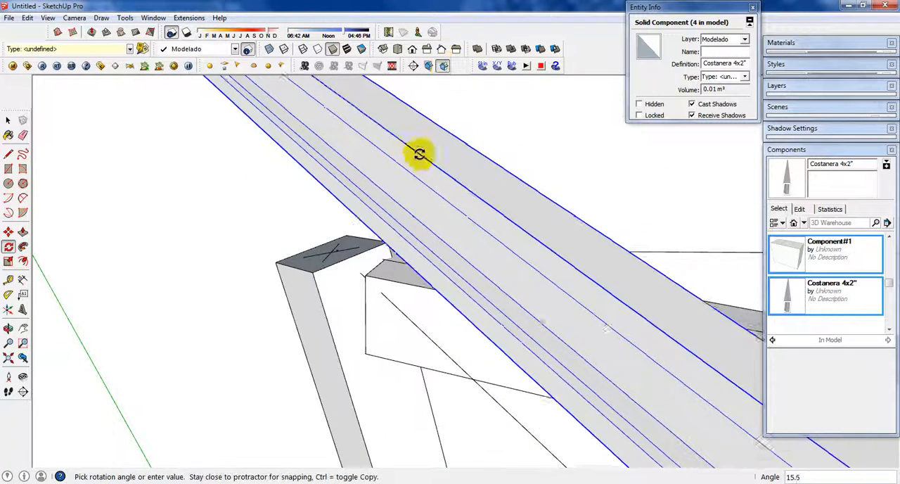
middle_drag(392, 261, 257, 176)
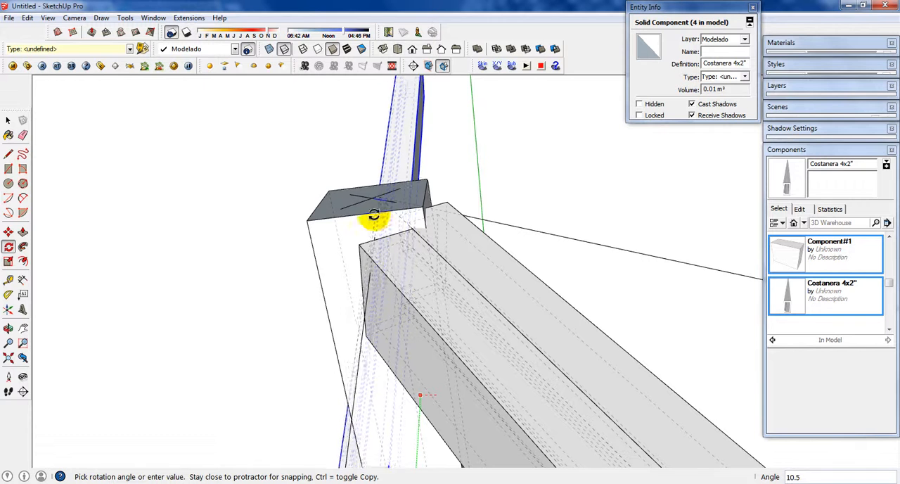
click(373, 195)
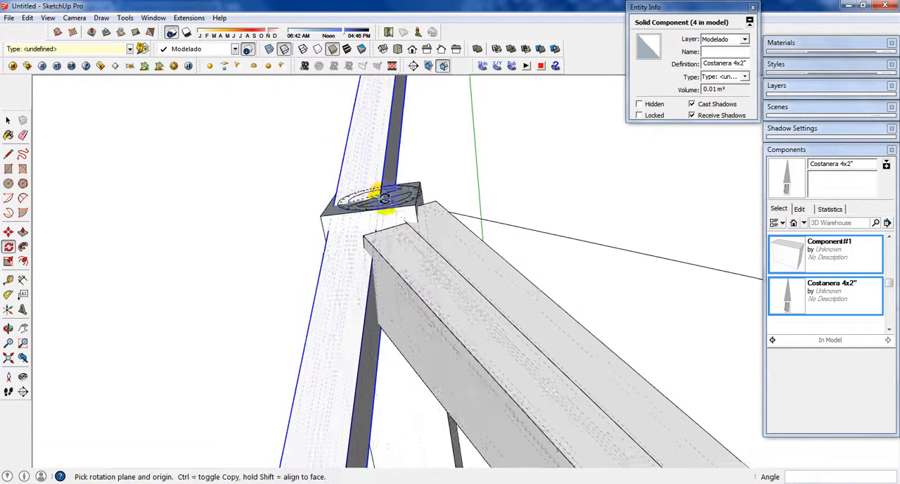
Step: Rotate the tilted beam horizontally in top view so it lines up with the centre of the far column's top
middle_drag(351, 217, 414, 145)
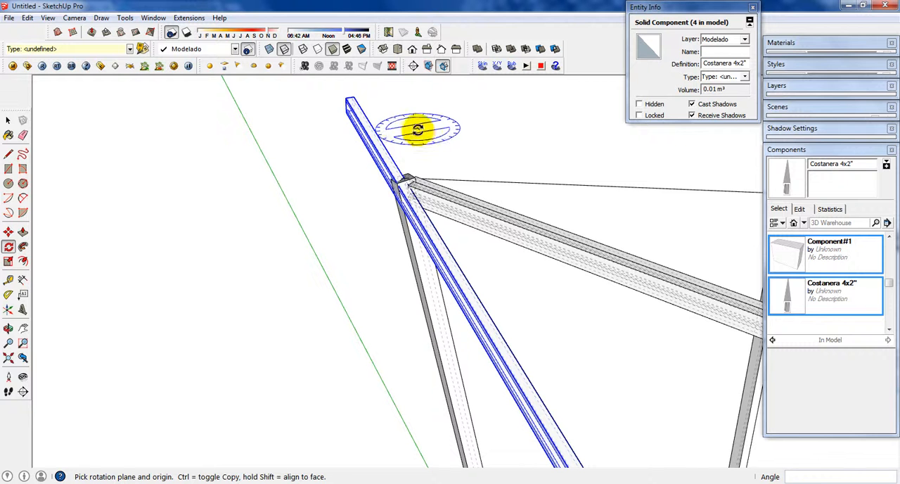
key(k)
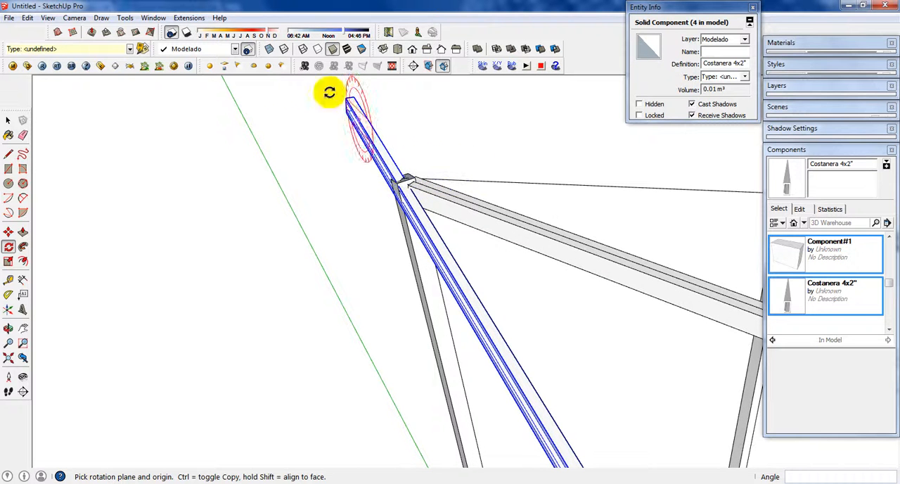
click(397, 48)
shift+middle_drag(350, 264, 401, 213)
scroll(430, 254, up, 2)
scroll(415, 371, up, 1)
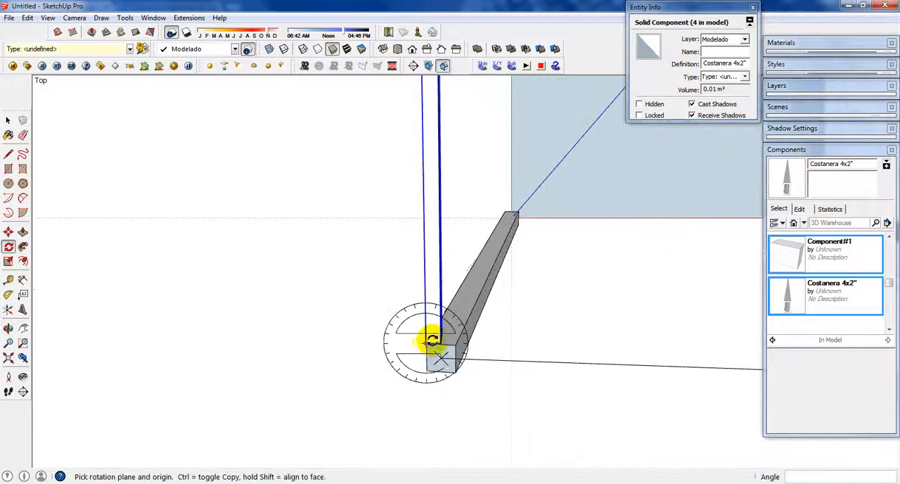
click(428, 343)
scroll(406, 260, down, 4)
shift+middle_drag(399, 81, 416, 420)
shift+middle_drag(459, 320, 458, 465)
scroll(440, 285, up, 2)
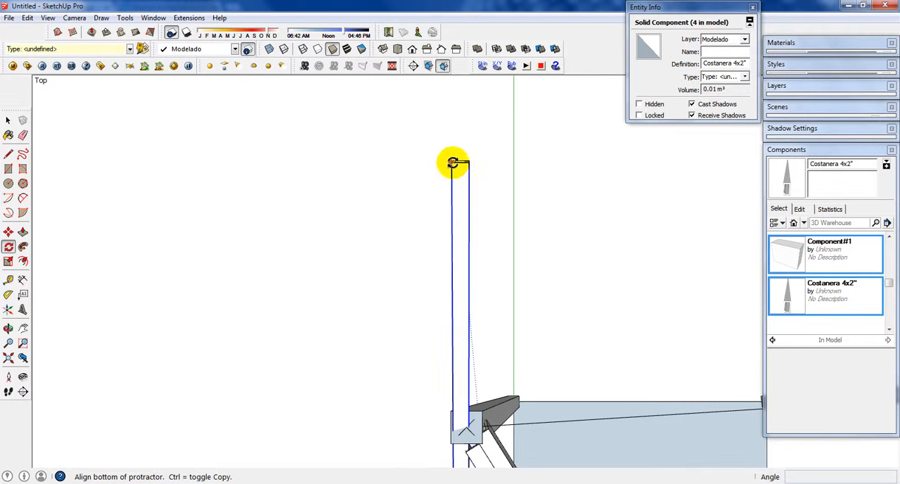
click(451, 163)
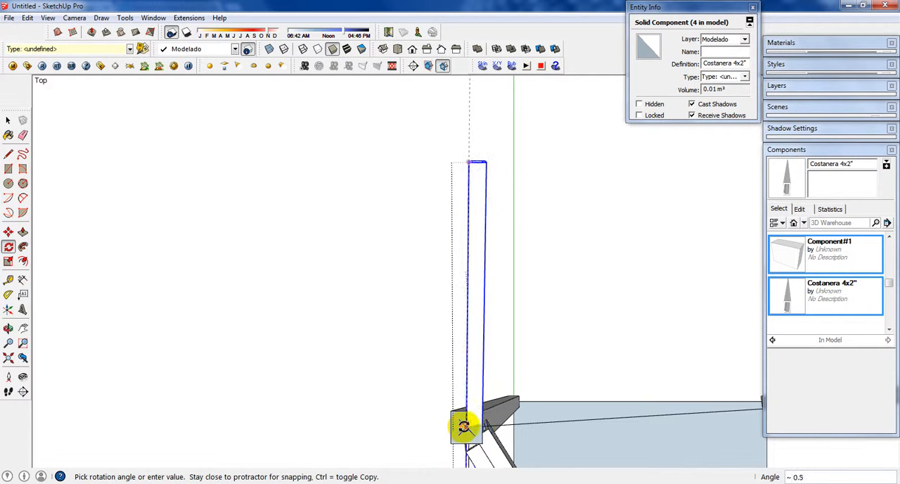
click(471, 406)
Step: Shorten the beam by scaling it to about 0.84 along green so it ends at the beam junction
key(s)
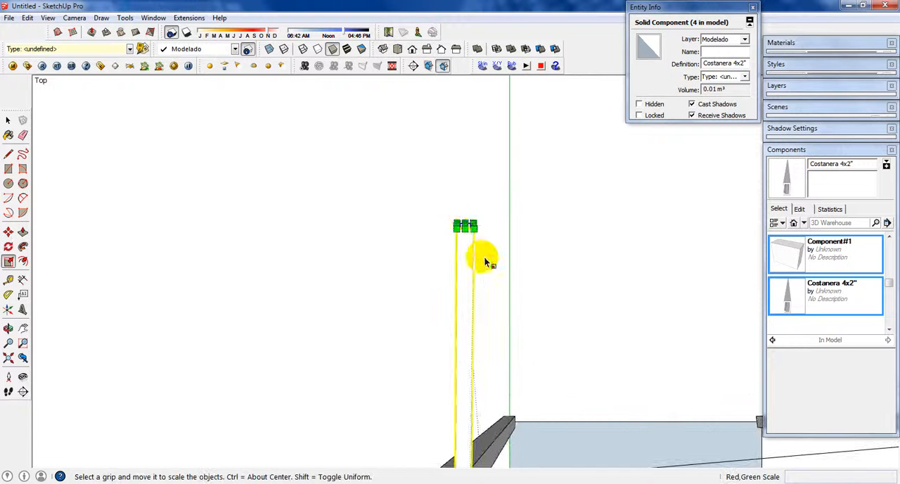
click(465, 224)
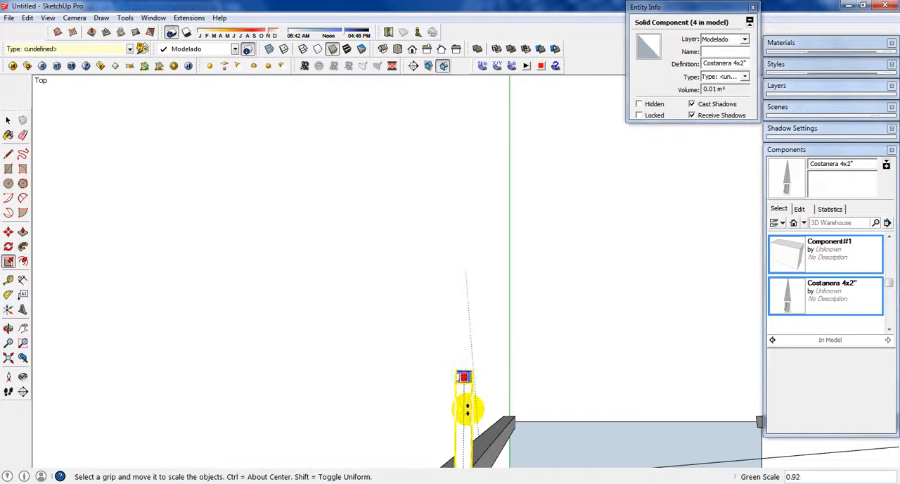
middle_drag(463, 408, 497, 235)
middle_drag(495, 277, 494, 299)
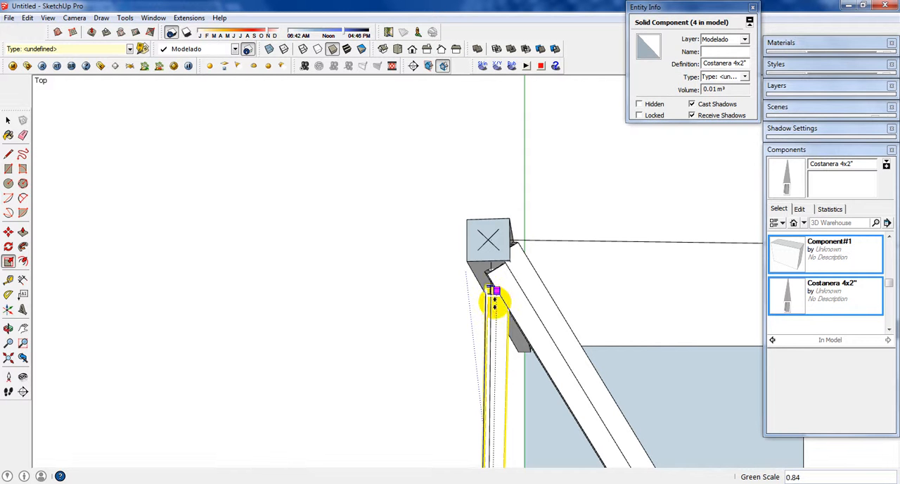
click(496, 299)
key(space)
click(402, 209)
scroll(492, 364, down, 2)
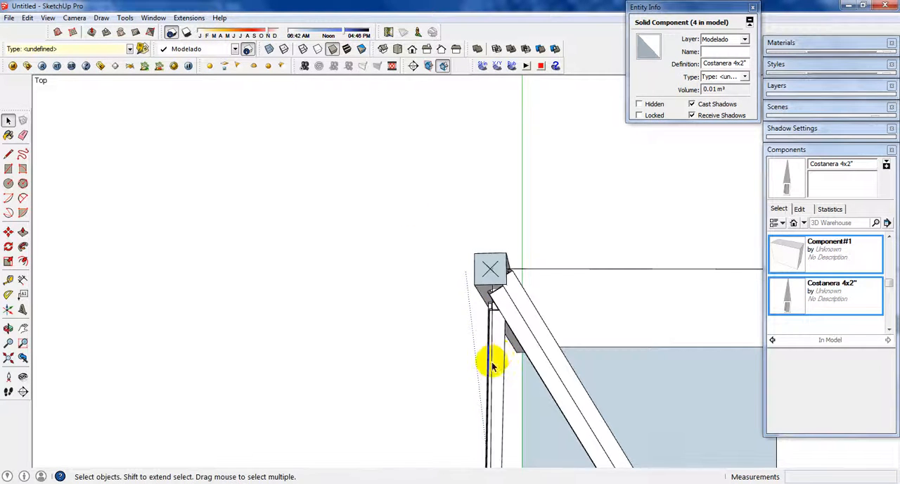
Step: Mirror the new beam by giving it a negative scale along its red axis
shift+middle_drag(492, 364, 512, 342)
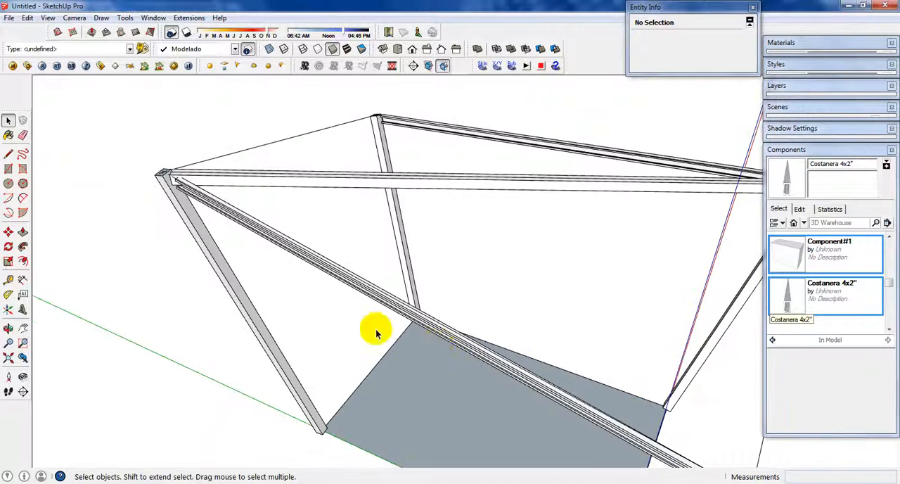
middle_drag(452, 337, 249, 346)
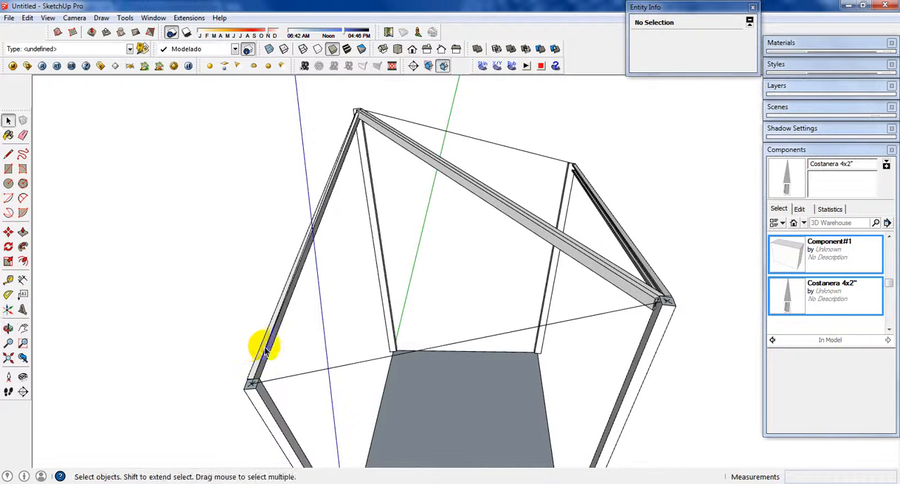
scroll(271, 346, up, 3)
click(285, 317)
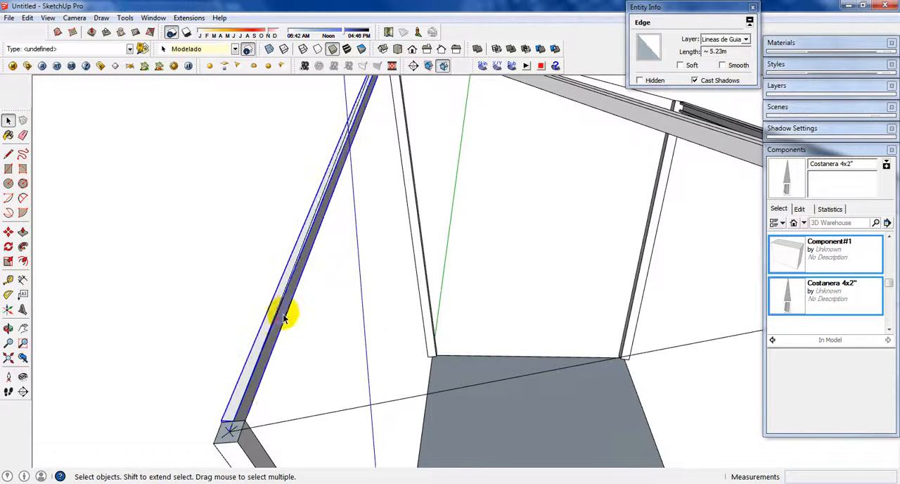
scroll(285, 316, up, 1)
key(s)
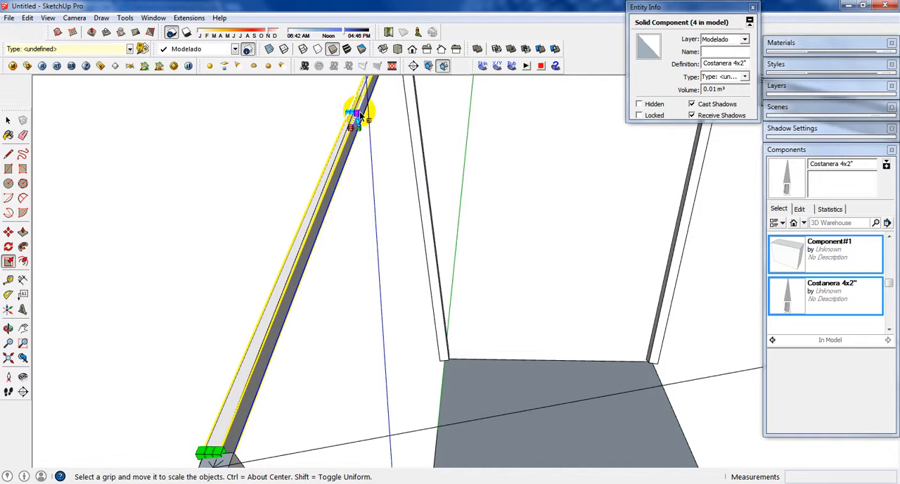
drag(354, 121, 307, 134)
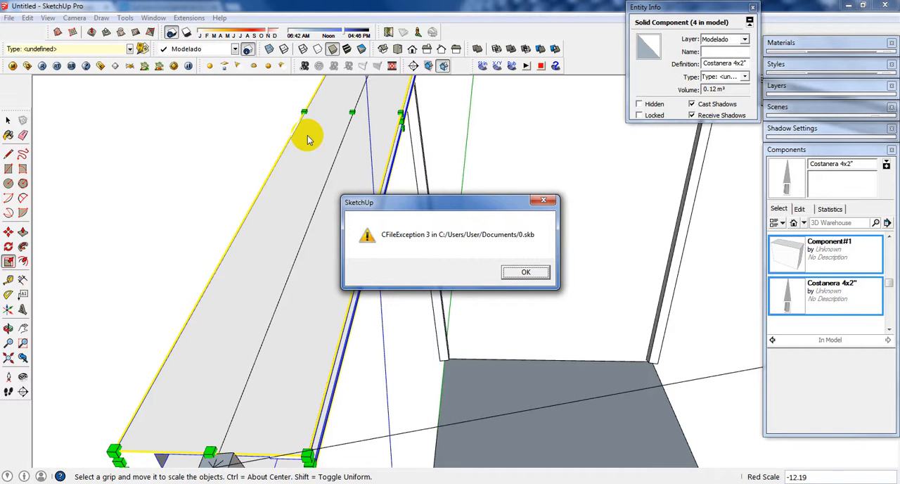
click(526, 273)
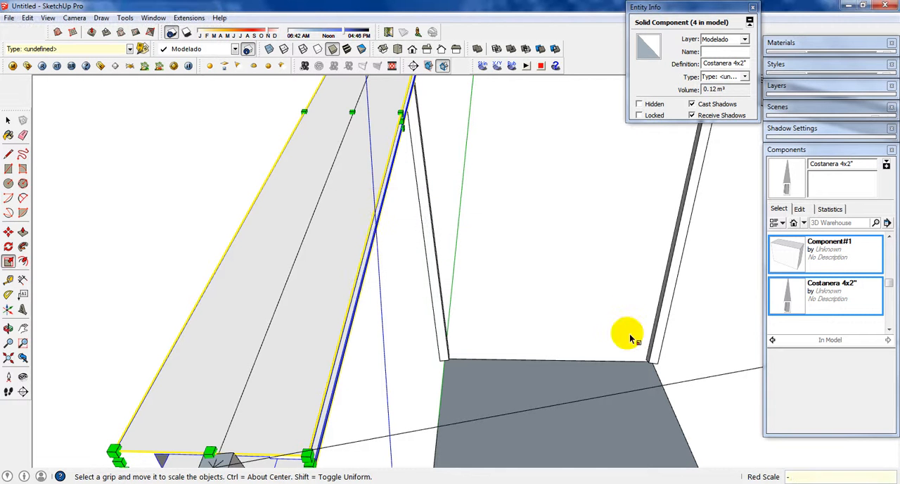
key(Return)
key(space)
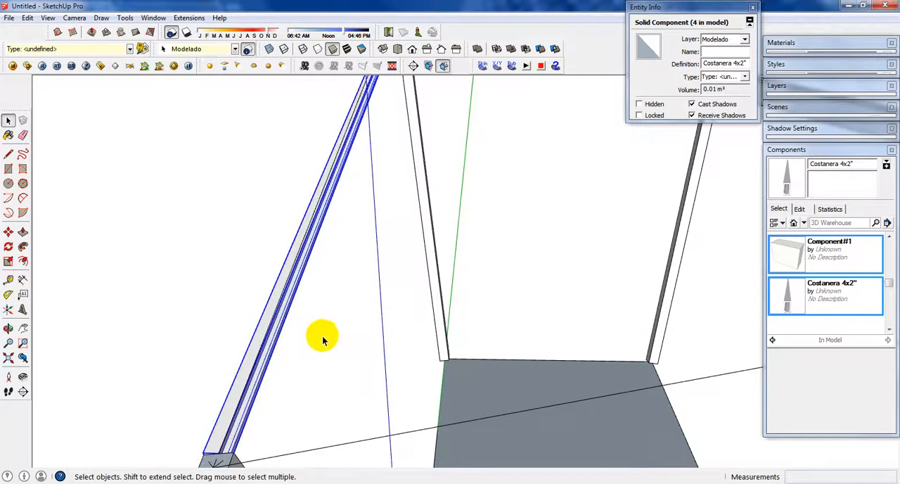
Step: Examine the mirrored beam and the whole frame from several sides, selecting columns and beams to check their components
middle_drag(321, 335, 325, 220)
click(354, 157)
scroll(243, 191, up, 5)
middle_drag(183, 284, 232, 266)
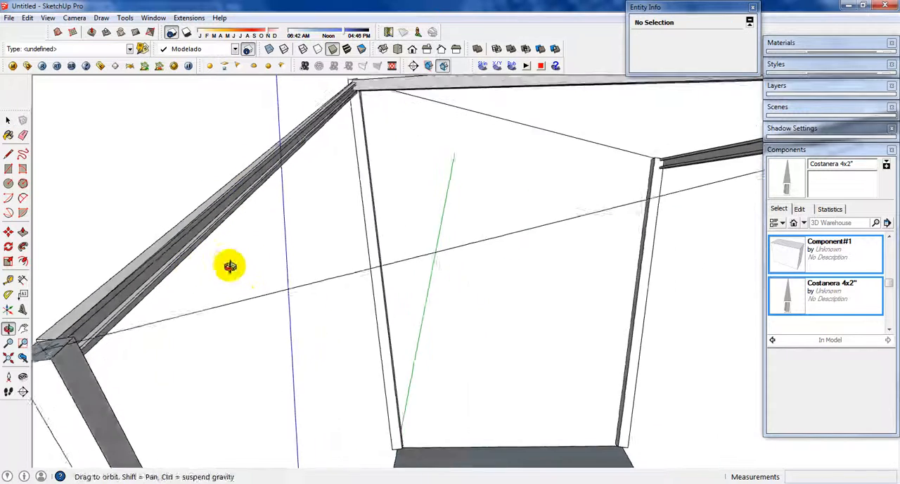
scroll(284, 272, down, 5)
middle_drag(303, 272, 583, 281)
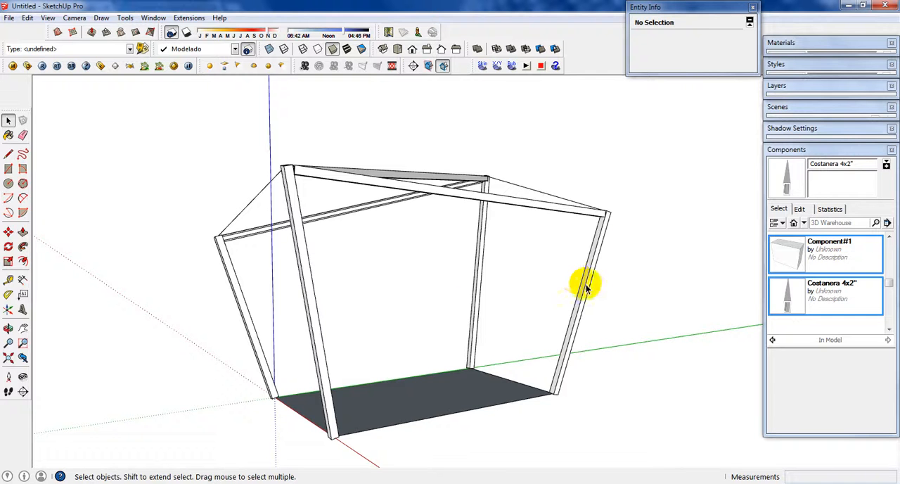
click(569, 281)
click(481, 272)
click(408, 259)
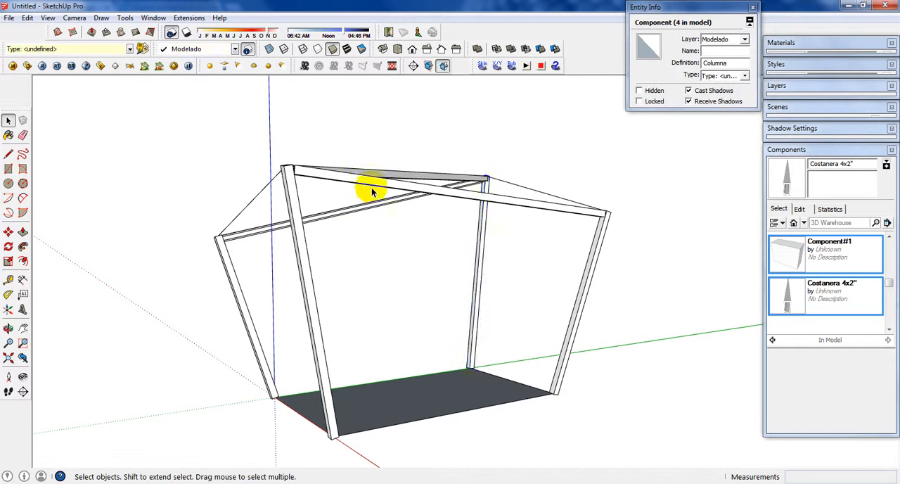
click(372, 188)
click(553, 264)
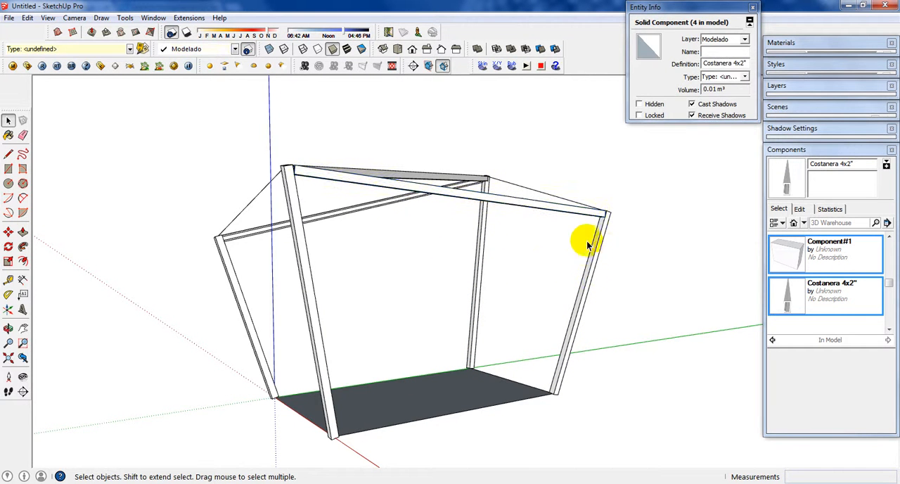
Step: Check what the Lineas de Guia layer holds by toggling its visibility off and on while viewing the frame
click(803, 150)
click(804, 86)
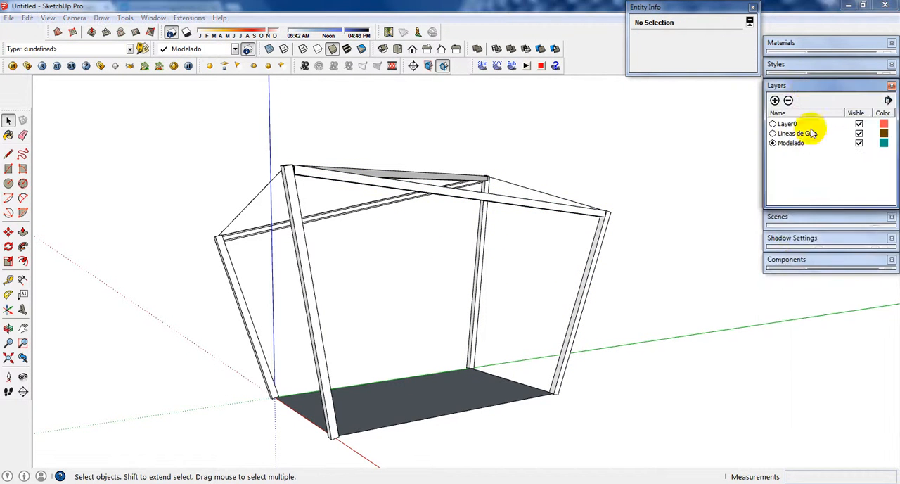
click(859, 134)
click(859, 134)
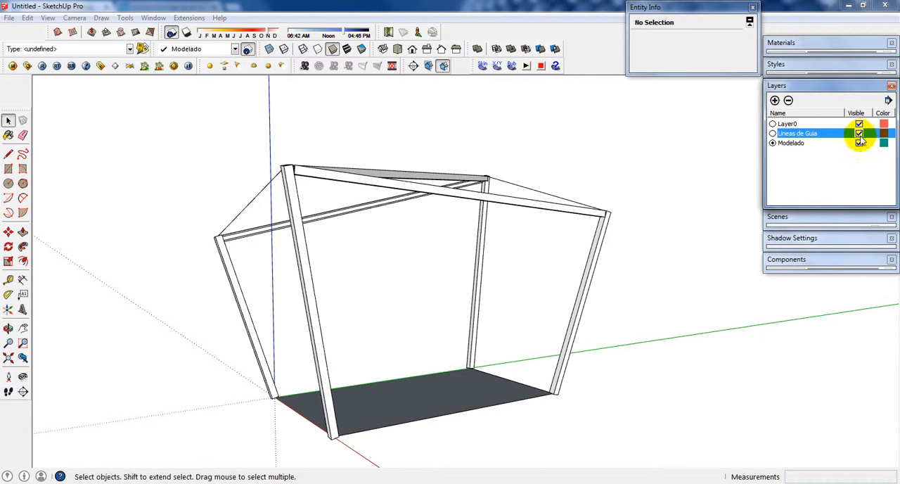
click(859, 135)
click(859, 134)
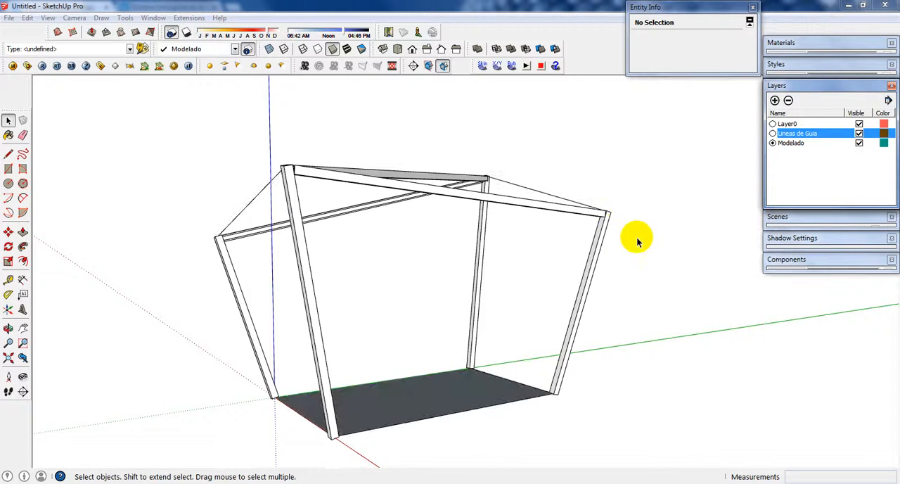
middle_drag(636, 239, 511, 296)
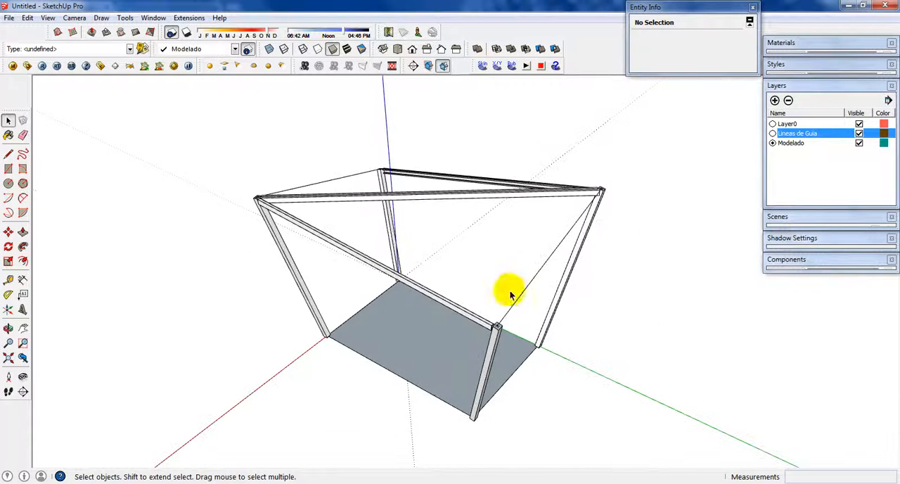
click(823, 85)
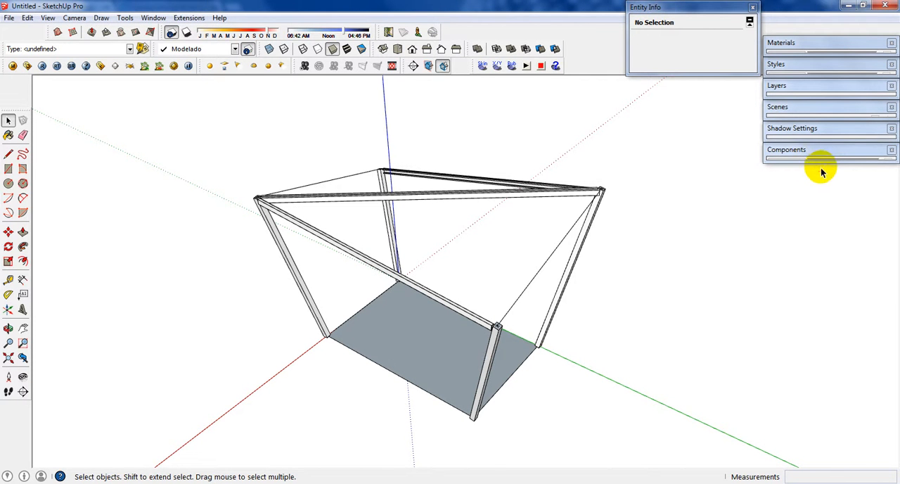
Step: Reopen the component browser and enlarge it so the in-model components down to Costanera 4x2" can be reached
click(826, 160)
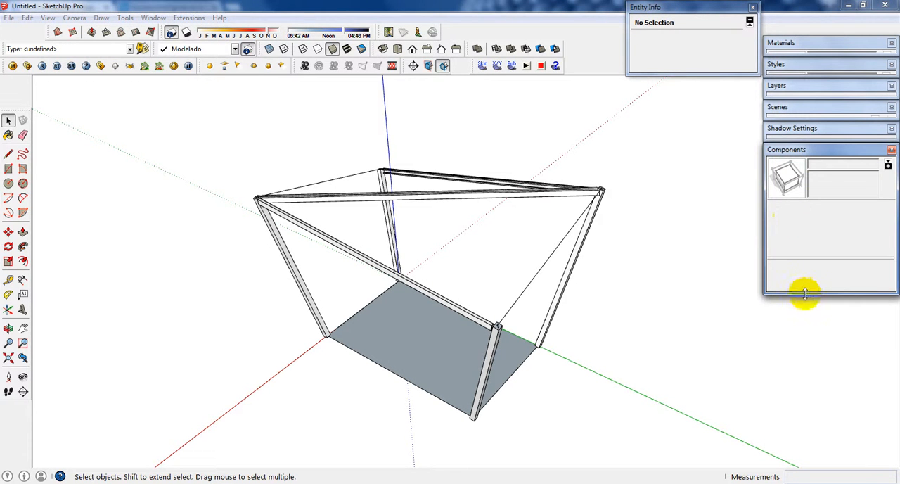
drag(806, 294, 802, 174)
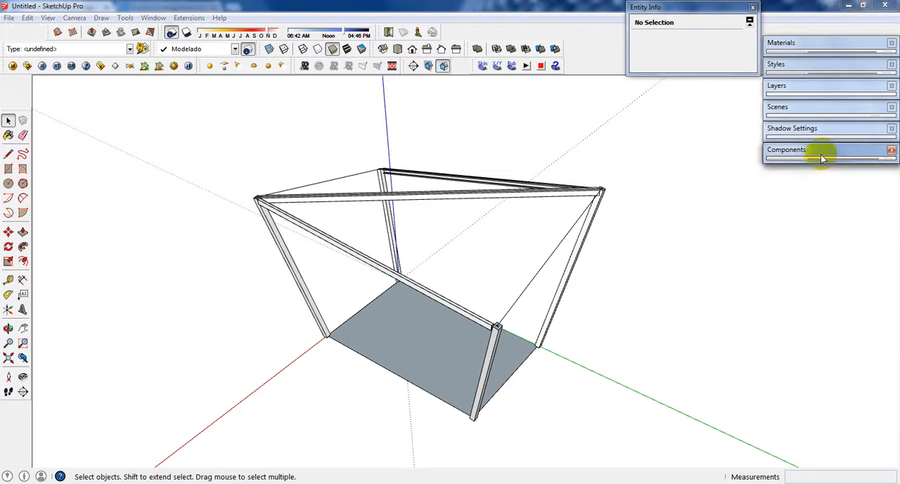
click(154, 19)
click(172, 69)
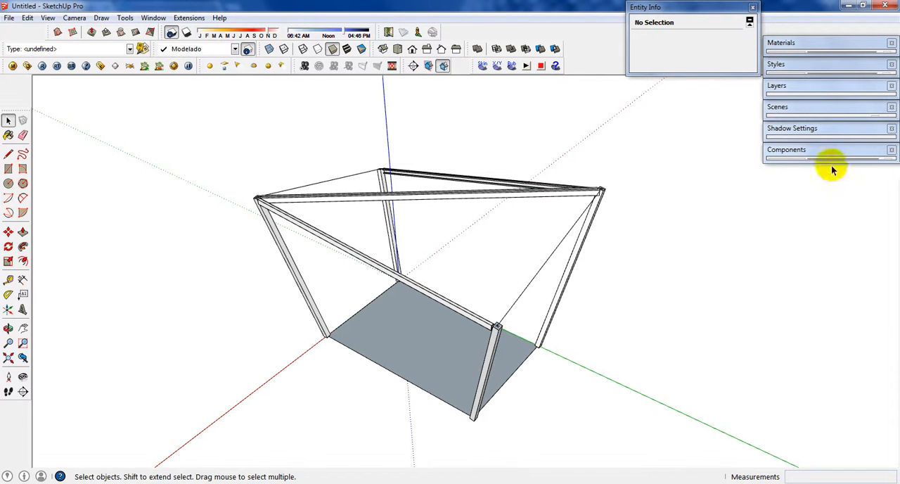
click(891, 150)
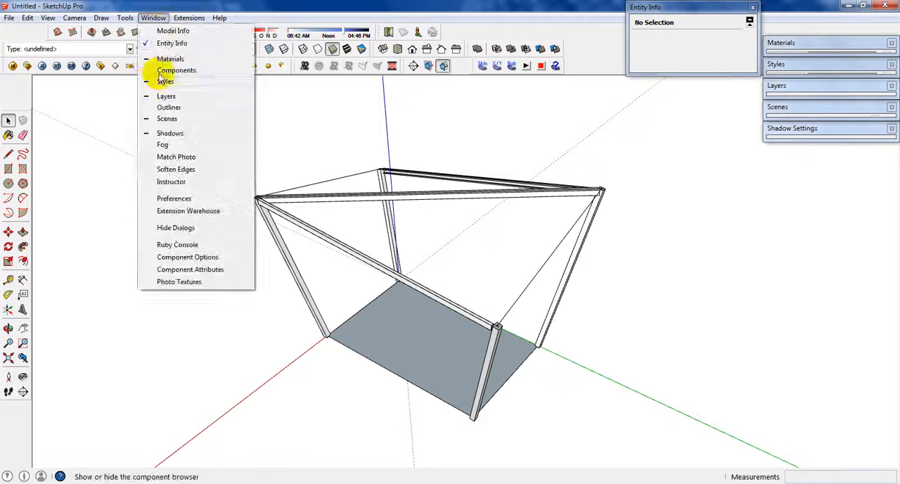
click(175, 70)
click(807, 160)
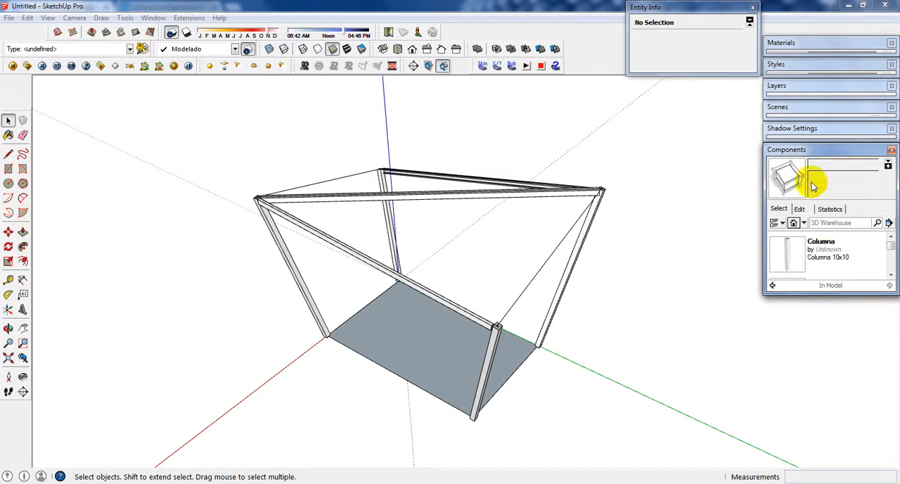
click(844, 338)
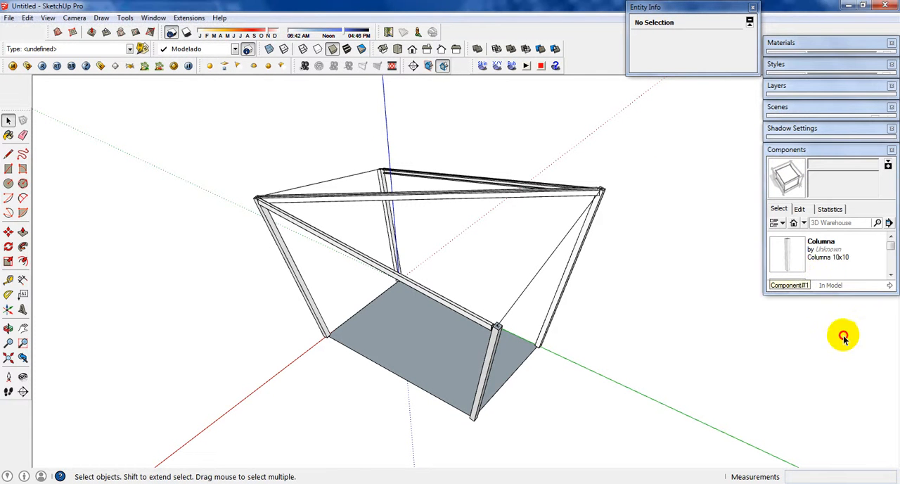
drag(839, 292, 849, 417)
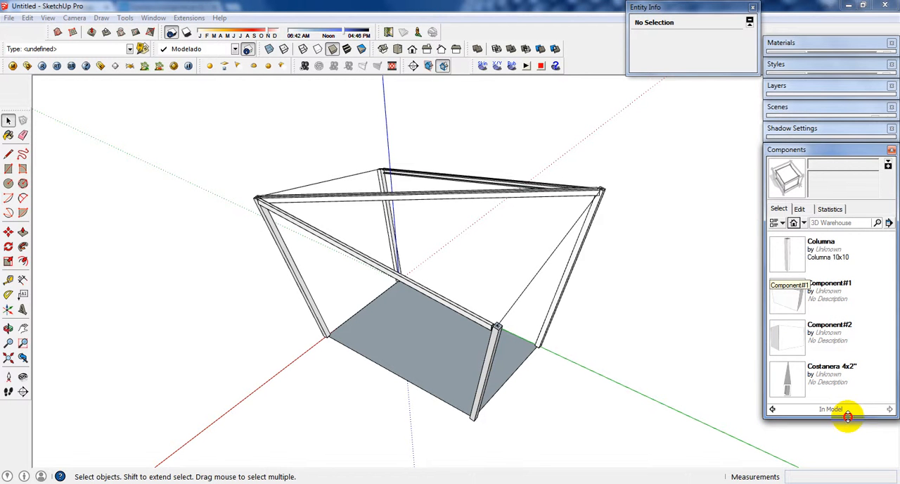
Step: Place a Costanera 4x2" beam where the guide line crosses the column's top edge on an open short side
click(787, 378)
scroll(485, 323, up, 8)
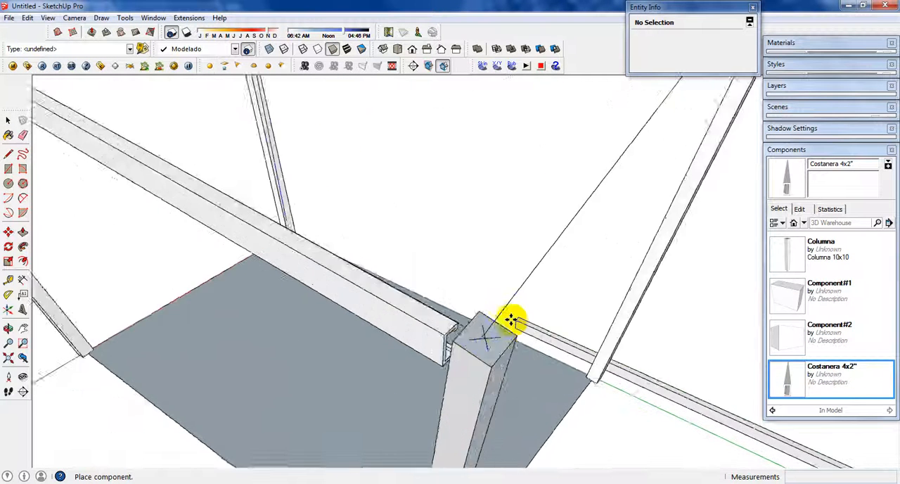
scroll(485, 324, up, 3)
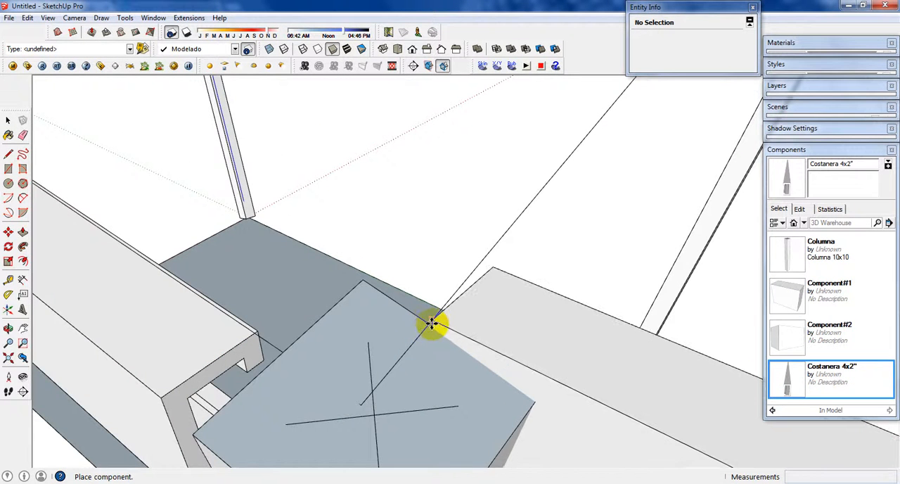
click(432, 323)
scroll(432, 321, down, 1)
Step: Rotate the placed beam horizontally about its inserted end so it points at the opposite column's top
key(q)
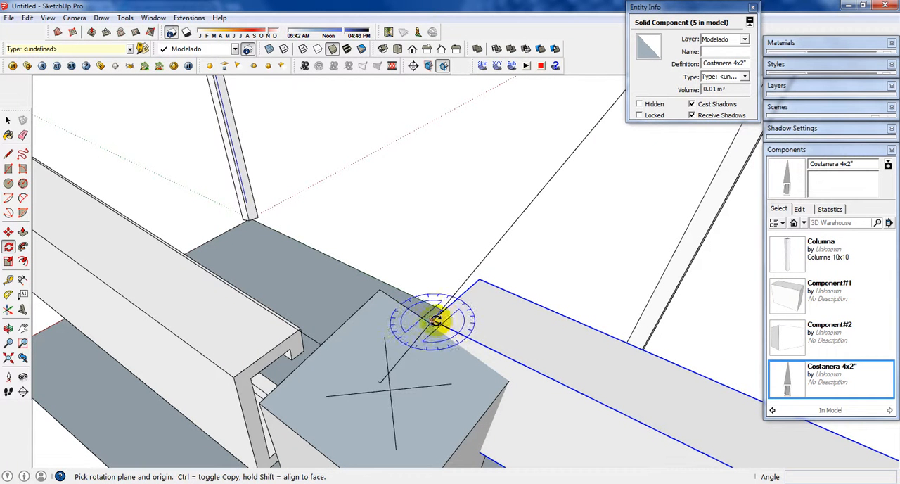
click(544, 371)
scroll(649, 231, down, 1)
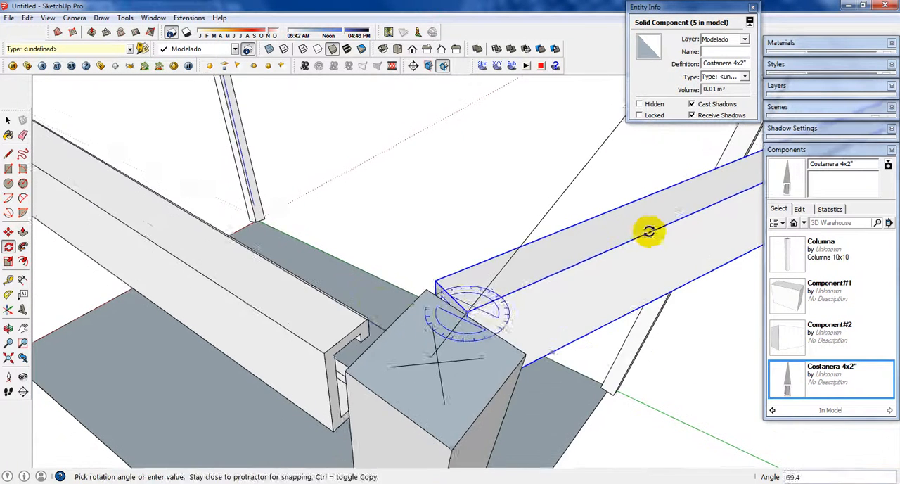
shift+middle_drag(649, 231, 281, 368)
scroll(309, 345, down, 3)
middle_drag(424, 206, 416, 300)
scroll(404, 298, up, 4)
scroll(397, 295, up, 1)
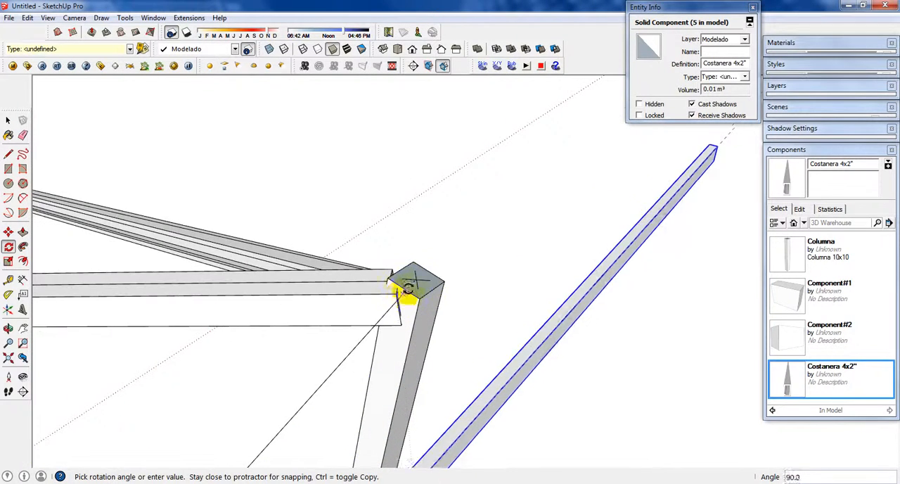
scroll(416, 281, up, 1)
click(415, 281)
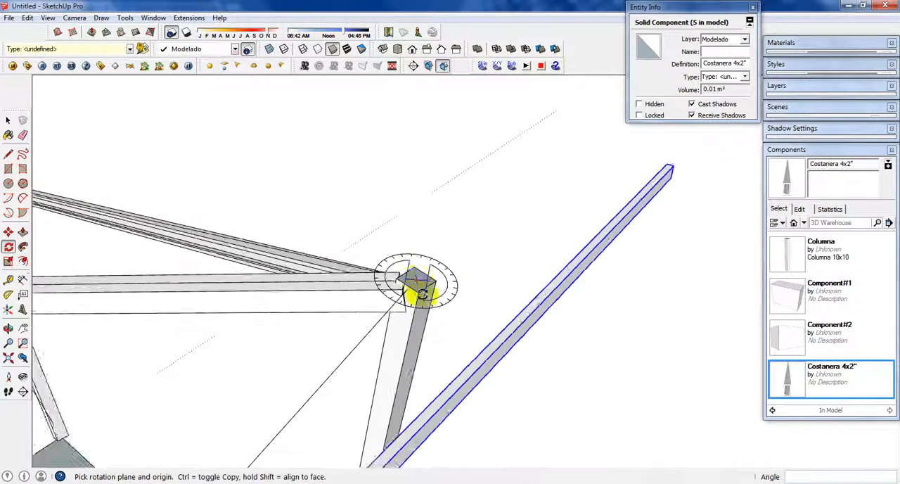
Step: Tilt the beam upward in the vertical plane about its lower end to meet the opposite column's top
middle_drag(412, 282, 669, 304)
middle_drag(176, 320, 555, 343)
scroll(300, 306, up, 2)
scroll(300, 304, up, 1)
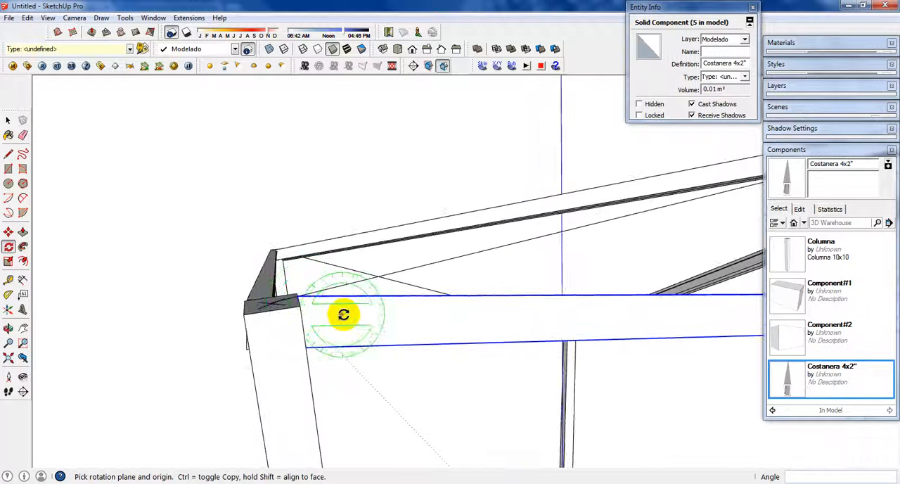
middle_drag(349, 315, 714, 328)
click(312, 301)
click(713, 332)
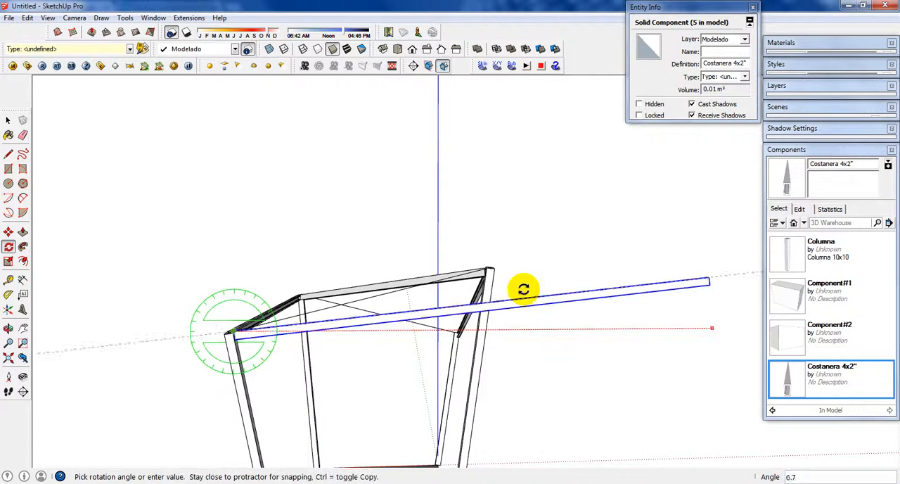
scroll(476, 270, up, 3)
click(483, 270)
middle_drag(444, 278, 312, 335)
Step: Shorten the beam by scaling it to about 0.52 along its length so it ends at the far column
key(space)
middle_drag(369, 259, 390, 253)
key(s)
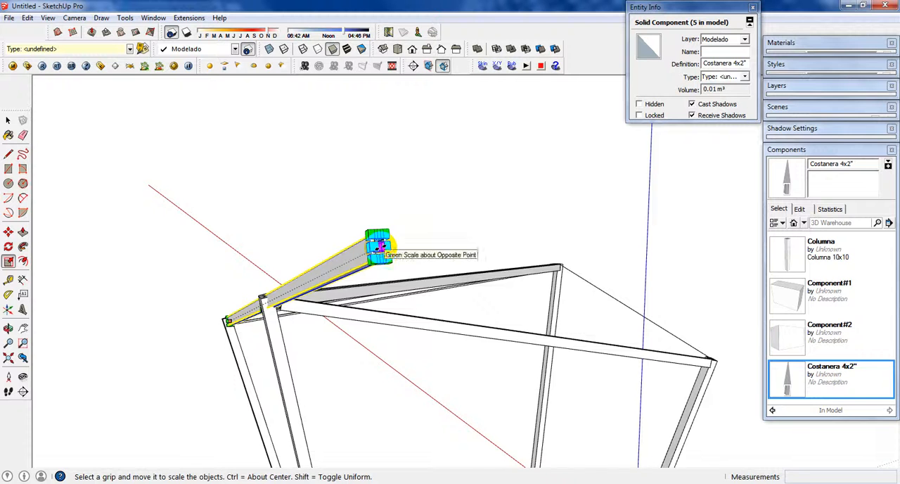
click(382, 247)
middle_drag(213, 304, 548, 315)
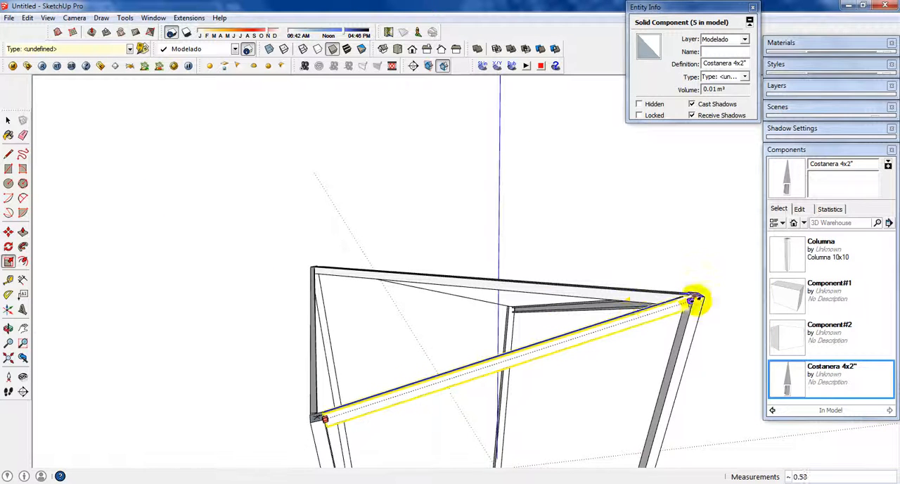
scroll(695, 299, up, 3)
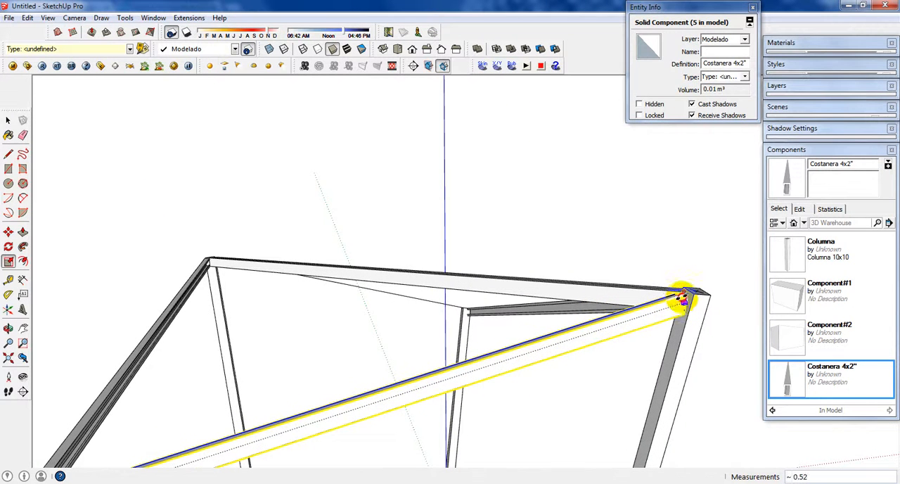
click(681, 298)
key(space)
Step: Place another Costanera 4x2" beam at the column top corner on the remaining open short side
click(680, 273)
scroll(610, 321, down, 4)
middle_drag(609, 321, 556, 317)
click(786, 375)
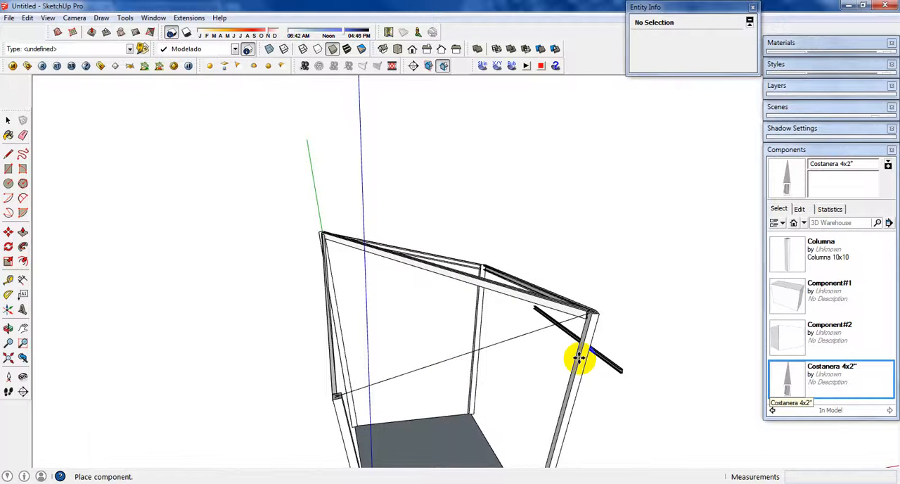
scroll(415, 364, up, 6)
middle_drag(309, 403, 350, 368)
scroll(318, 370, up, 5)
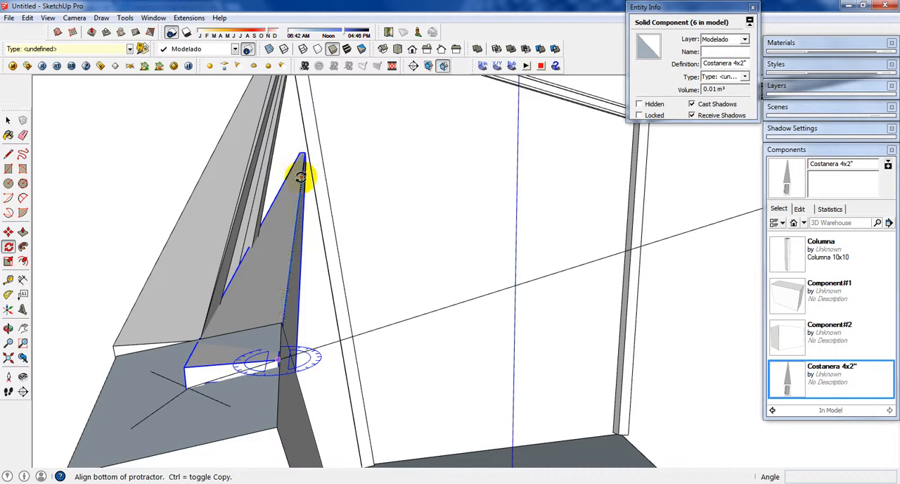
Step: Rotate the second beam horizontally about its inserted end so it lines up with the facing column's top
click(301, 177)
scroll(304, 185, down, 3)
middle_drag(387, 243, 241, 466)
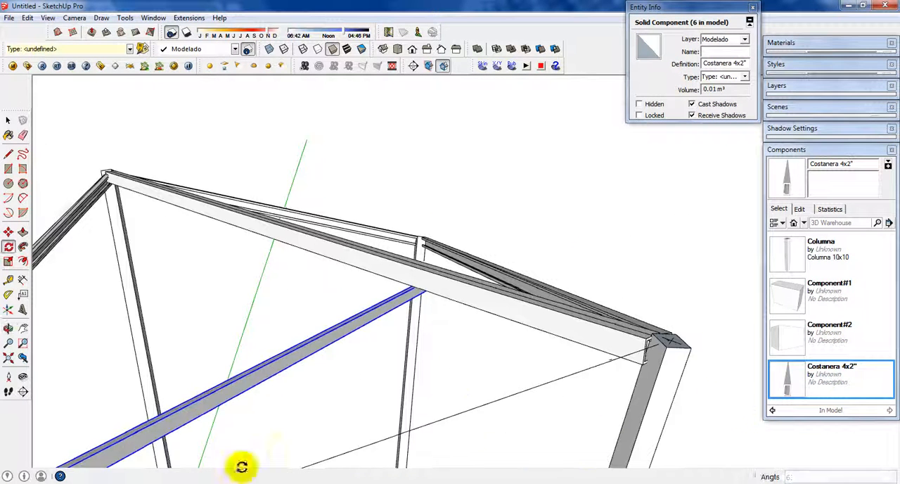
middle_drag(638, 363, 238, 306)
click(675, 333)
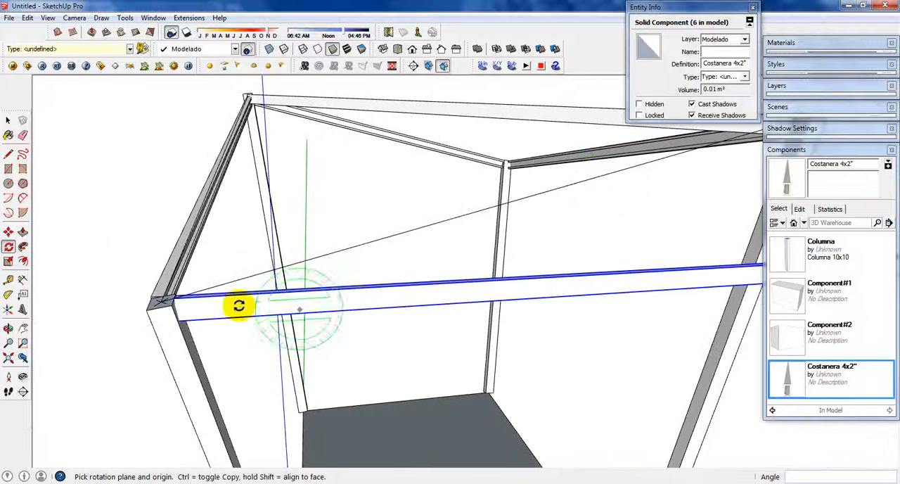
Step: Tilt the second beam upward about 14 degrees from its lower end to reach the facing column's top
click(172, 299)
middle_drag(748, 297, 434, 355)
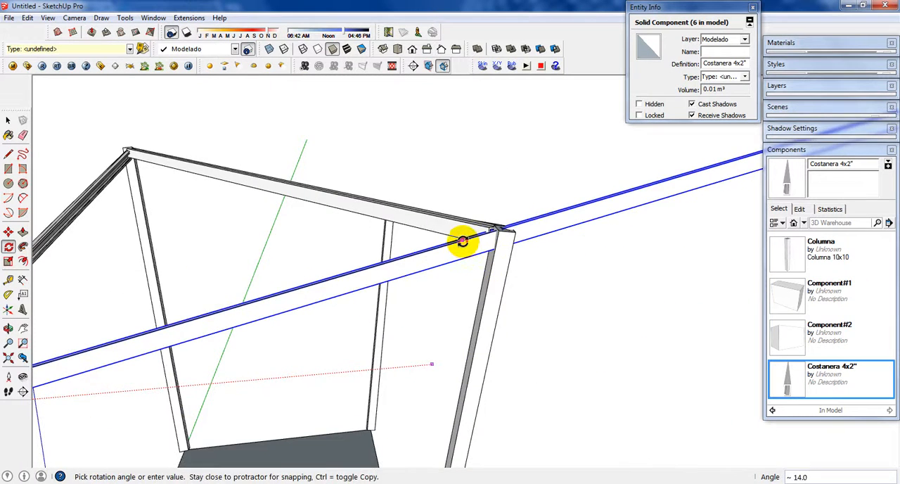
click(463, 242)
Step: Shorten the second beam by scaling it to about 0.52 along green so it stops at the facing column
key(s)
middle_drag(458, 251, 508, 250)
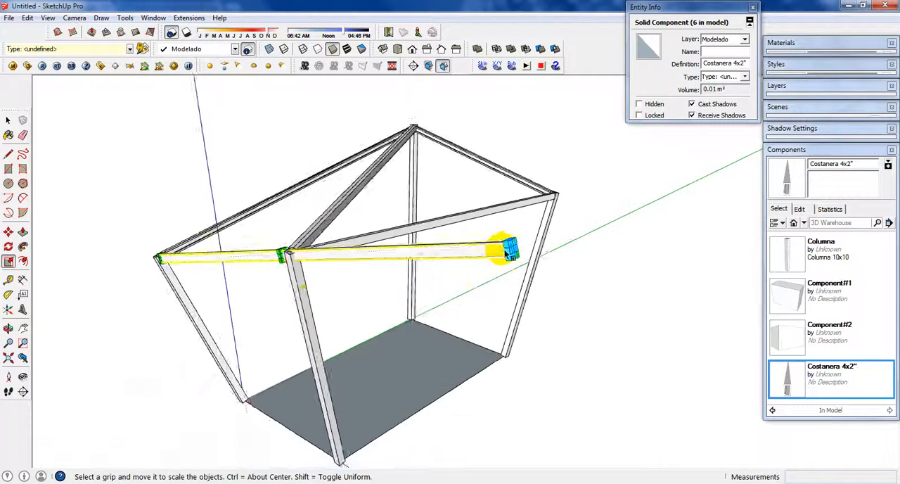
scroll(513, 254, up, 2)
scroll(514, 254, up, 5)
scroll(510, 252, down, 4)
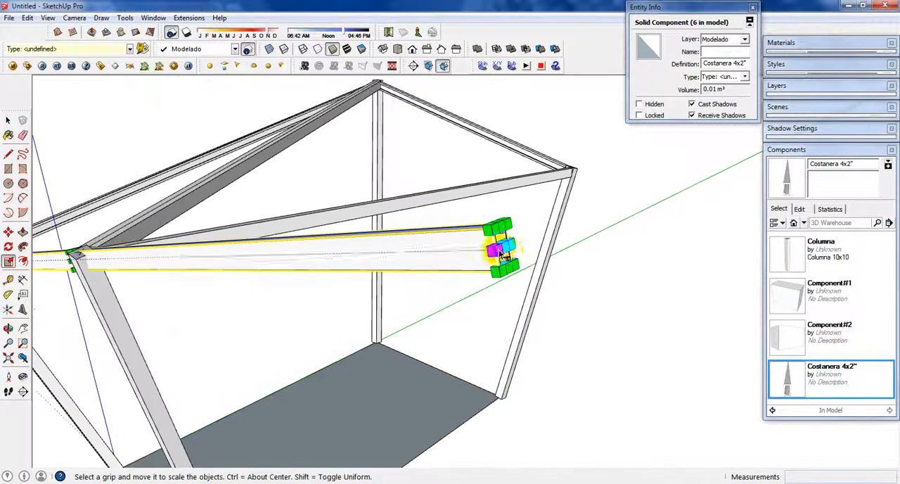
click(505, 247)
middle_drag(200, 255, 436, 258)
scroll(335, 319, down, 1)
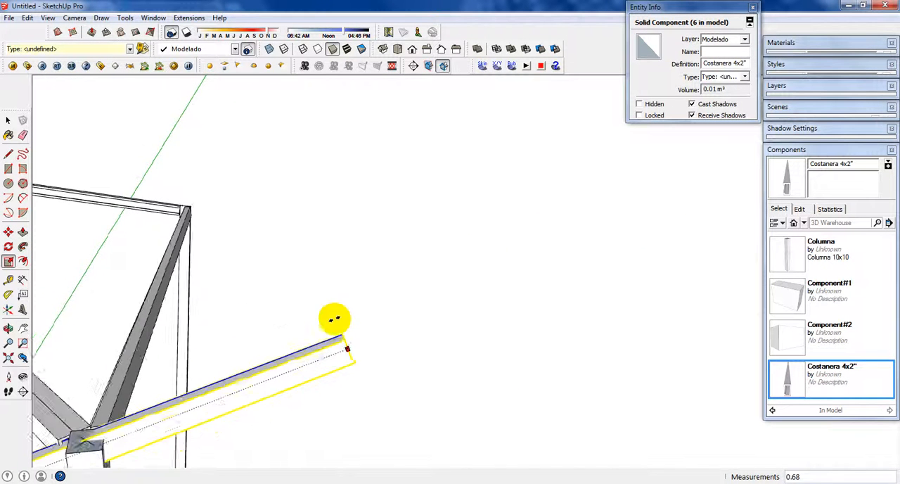
shift+middle_drag(292, 334, 535, 243)
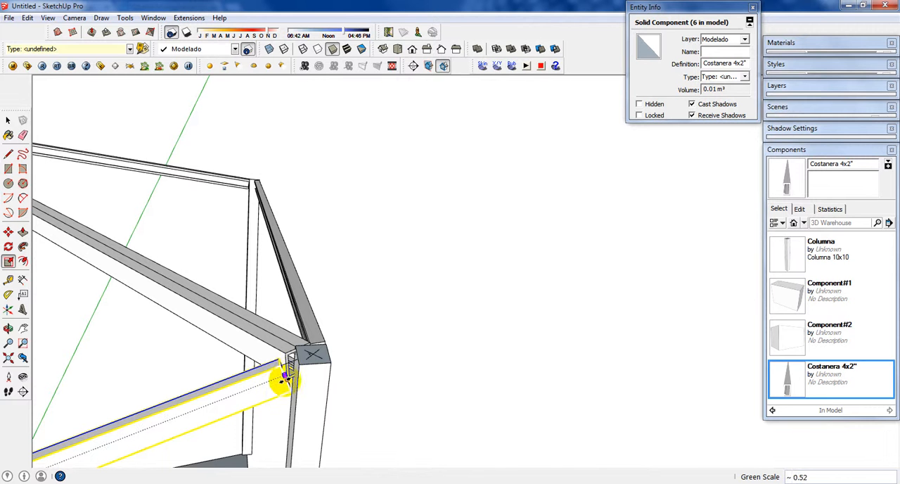
scroll(284, 381, up, 2)
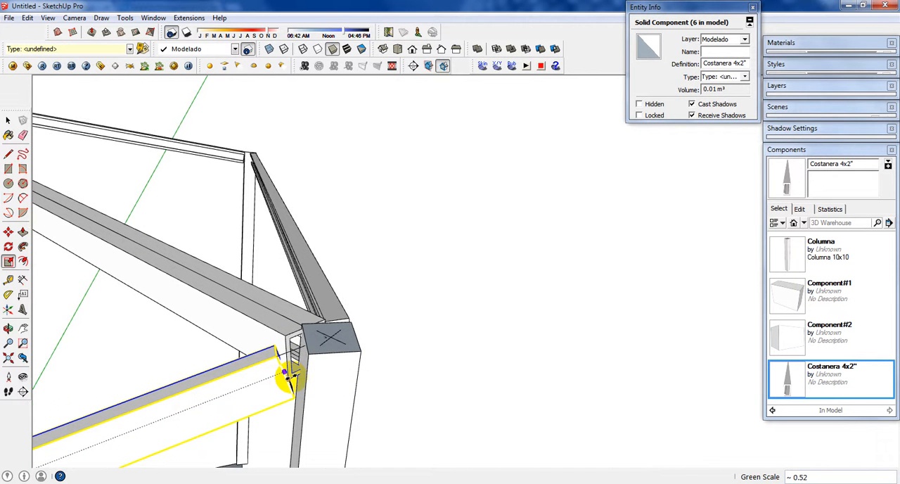
key(space)
click(446, 324)
Step: Examine the roof frame from several sides, checking how the beams meet at the column tops
scroll(446, 323, down, 5)
middle_drag(446, 324, 581, 296)
scroll(486, 323, down, 2)
middle_drag(487, 322, 558, 291)
scroll(406, 344, up, 3)
scroll(382, 378, up, 2)
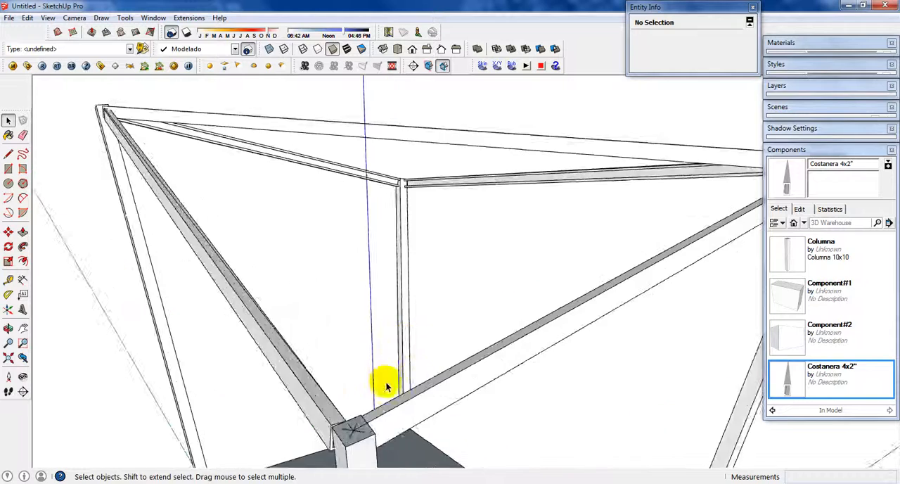
middle_drag(382, 378, 435, 373)
scroll(434, 373, down, 2)
mouse_move(514, 374)
middle_down()
mouse_move(330, 424)
mouse_move(273, 405)
middle_up()
scroll(273, 407, down, 3)
middle_drag(470, 370, 329, 384)
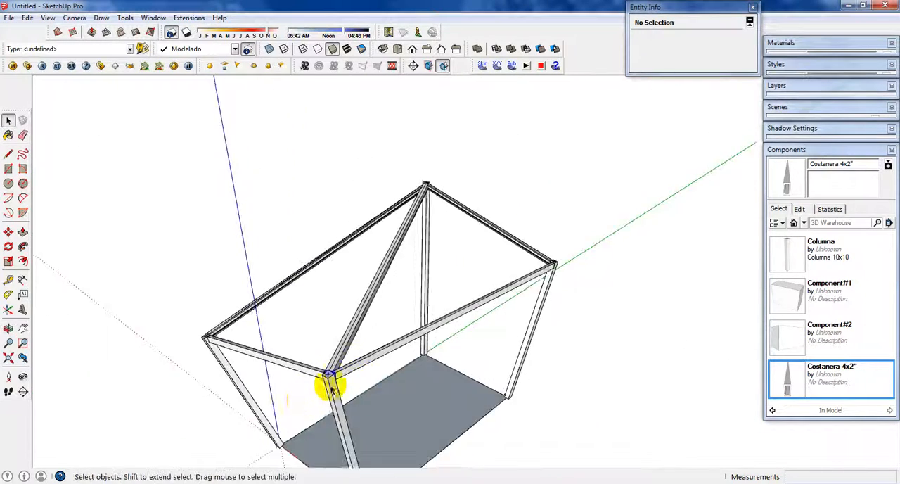
Step: Move the selected Costanera beam sideways at the column top so its upper corner meets the line from the column's centre
scroll(387, 362, up, 3)
middle_drag(571, 282, 349, 313)
middle_drag(631, 294, 497, 374)
scroll(483, 368, up, 3)
click(479, 367)
scroll(496, 371, up, 2)
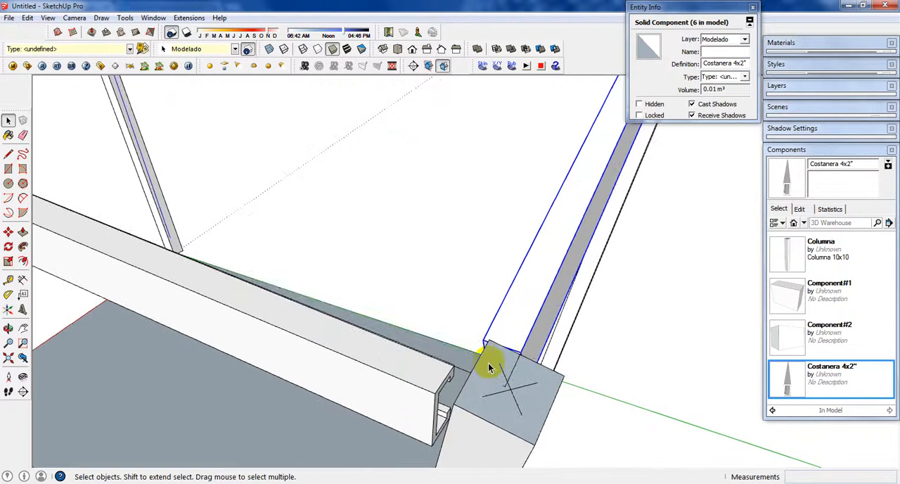
key(m)
click(479, 341)
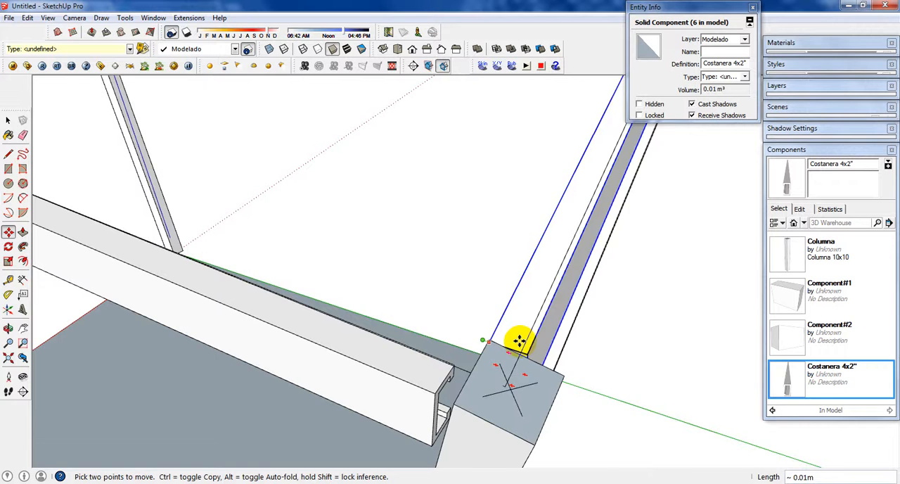
key(space)
scroll(479, 355, down, 7)
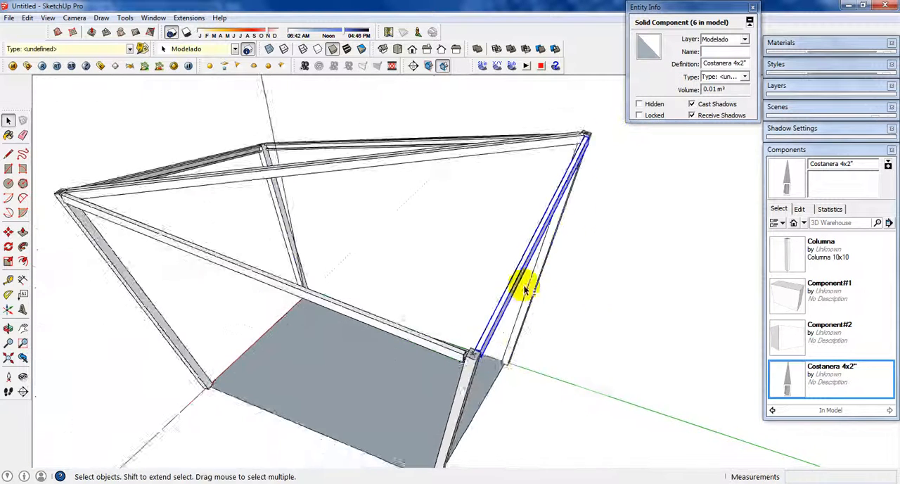
shift+middle_drag(613, 146, 538, 252)
scroll(536, 253, up, 2)
scroll(458, 273, up, 3)
middle_drag(454, 275, 614, 213)
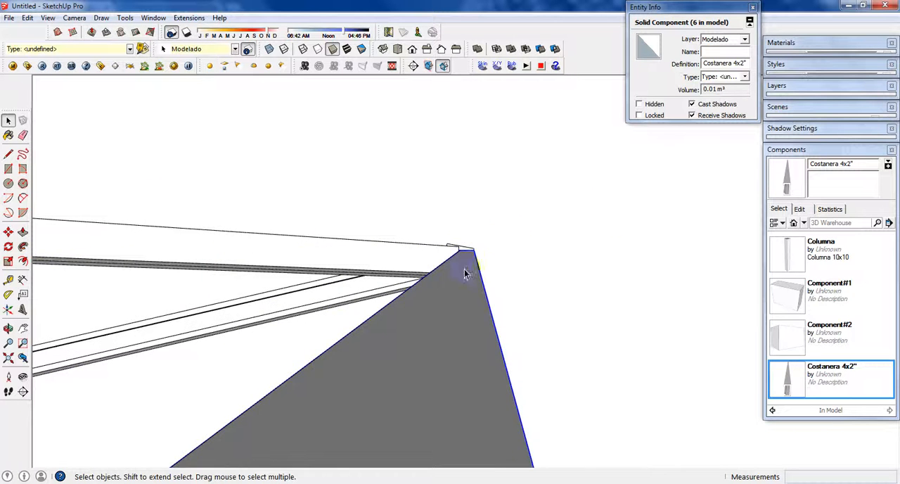
scroll(454, 265, down, 5)
scroll(432, 292, up, 3)
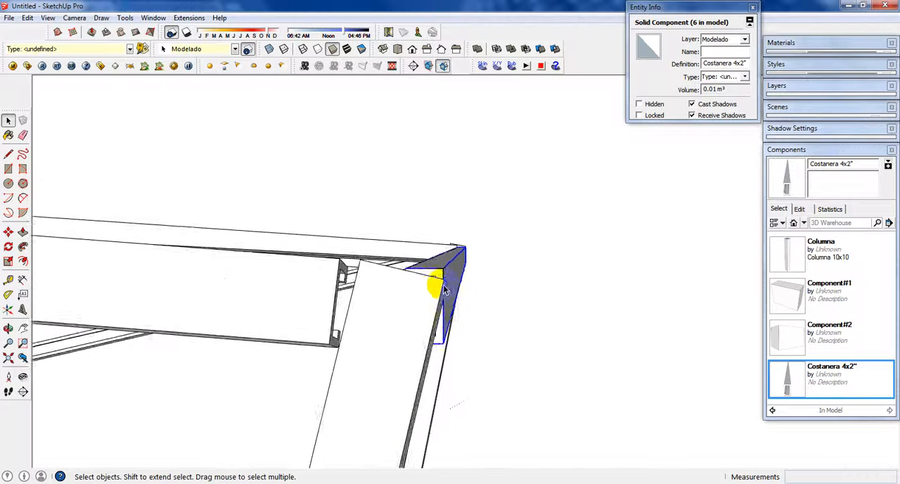
middle_drag(427, 281, 498, 268)
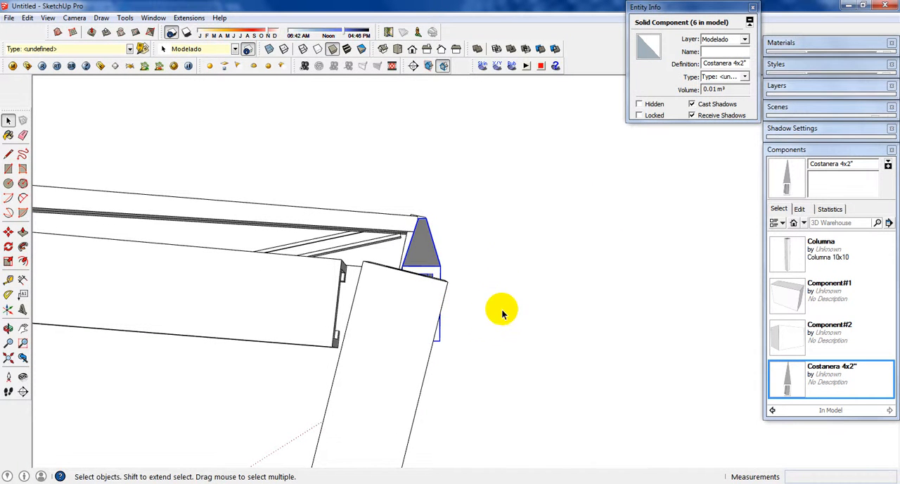
key(q)
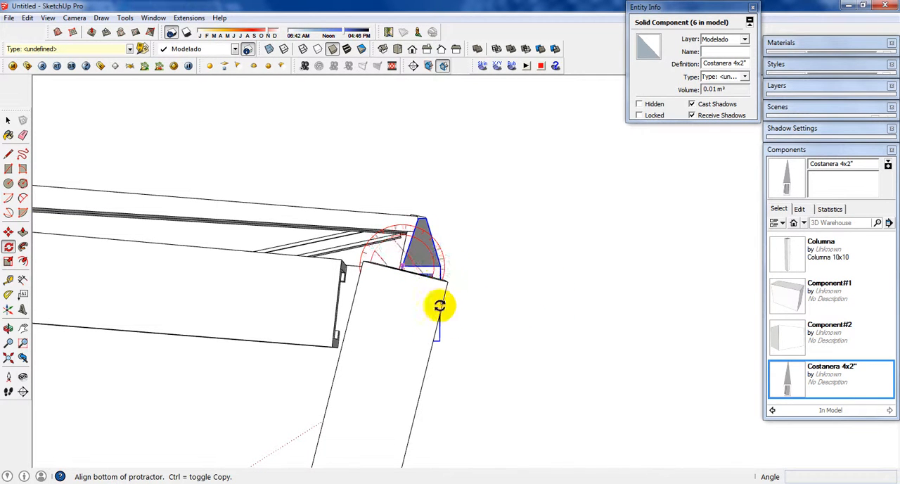
click(442, 265)
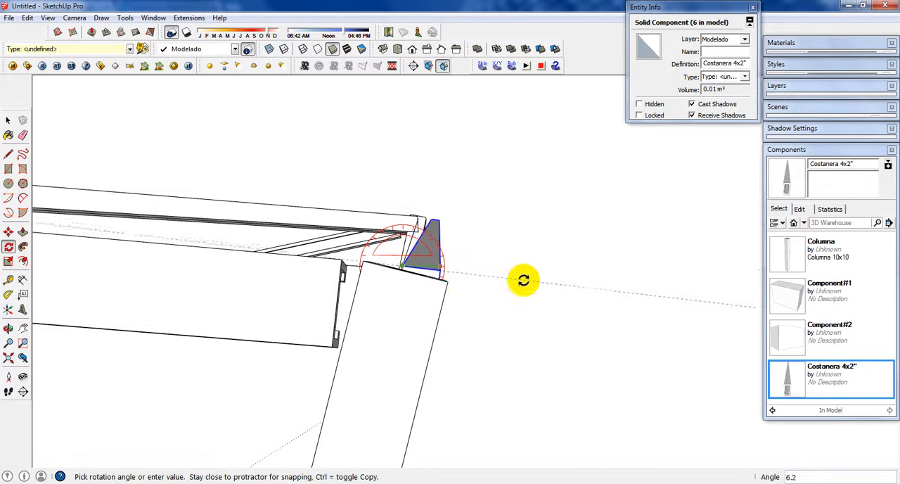
key(space)
Step: Move the same beam back about 0.02 m sideways so its top midpoint sits on the column's centre line
middle_drag(472, 260, 411, 280)
scroll(410, 281, down, 3)
scroll(263, 290, up, 1)
middle_drag(262, 293, 316, 399)
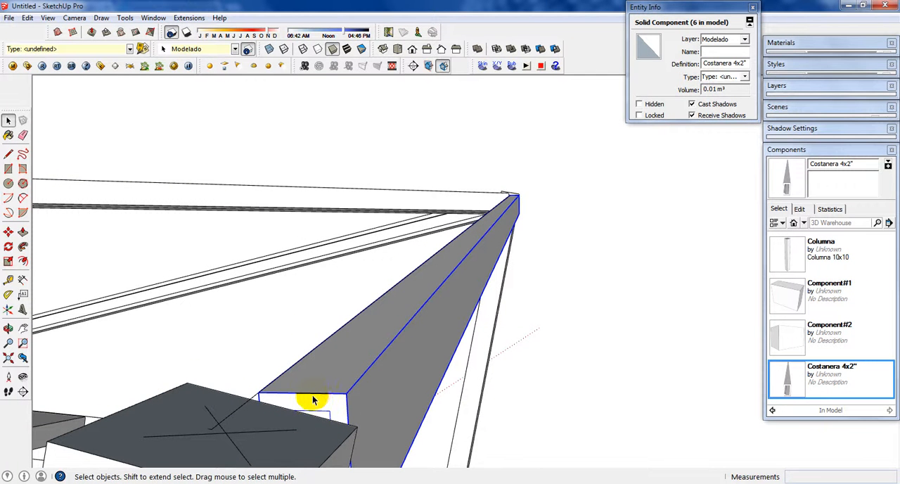
click(302, 397)
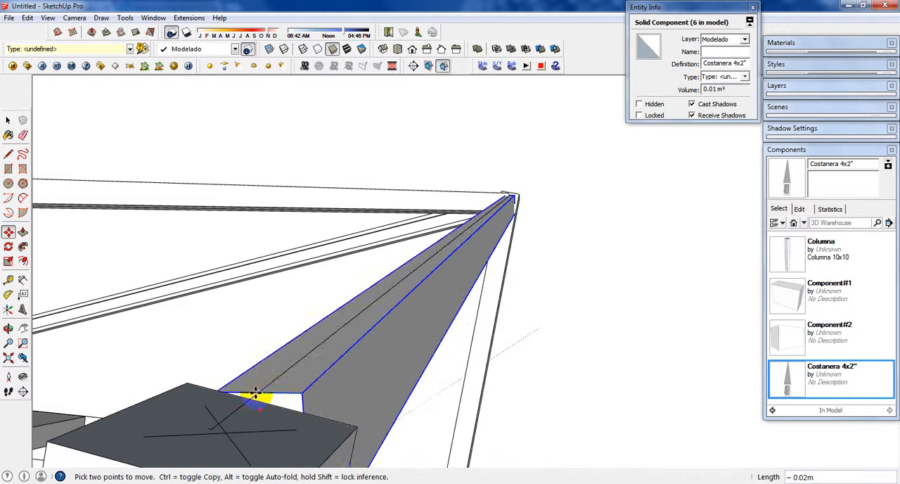
scroll(379, 375, down, 3)
key(space)
Step: Centre the adjoining beam on the column's line by copying it about 0.02 m sideways and deleting the original
scroll(255, 368, down, 3)
middle_drag(264, 366, 358, 337)
click(374, 324)
scroll(373, 331, up, 4)
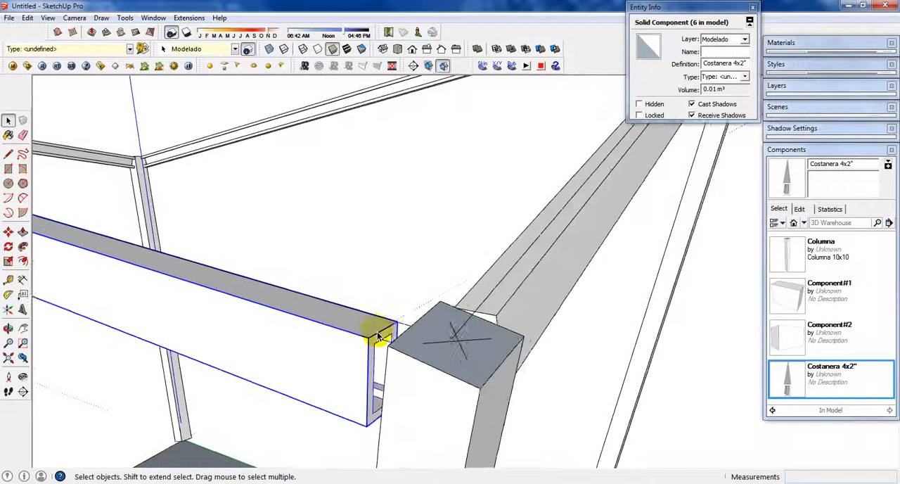
key(m)
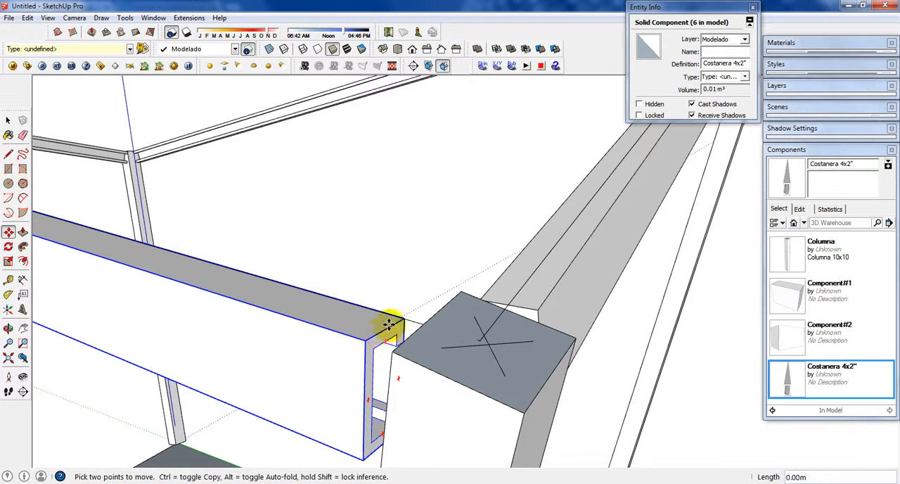
click(388, 323)
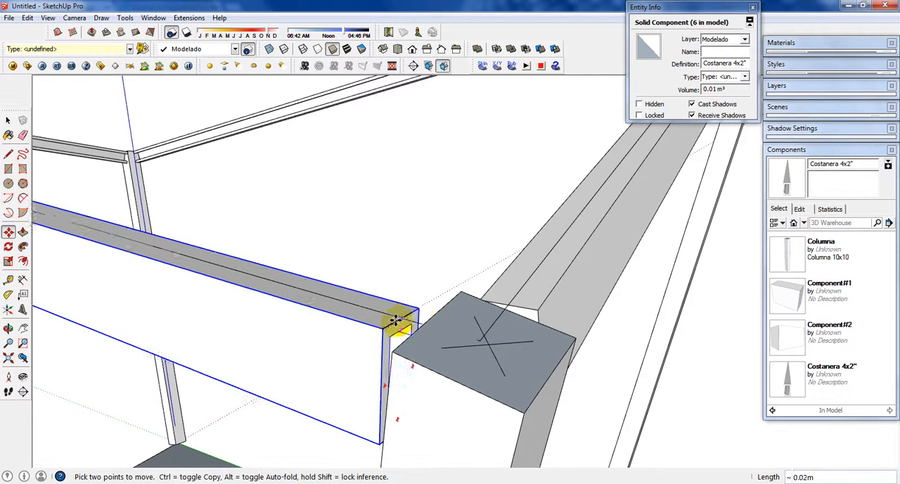
key(ctrl)
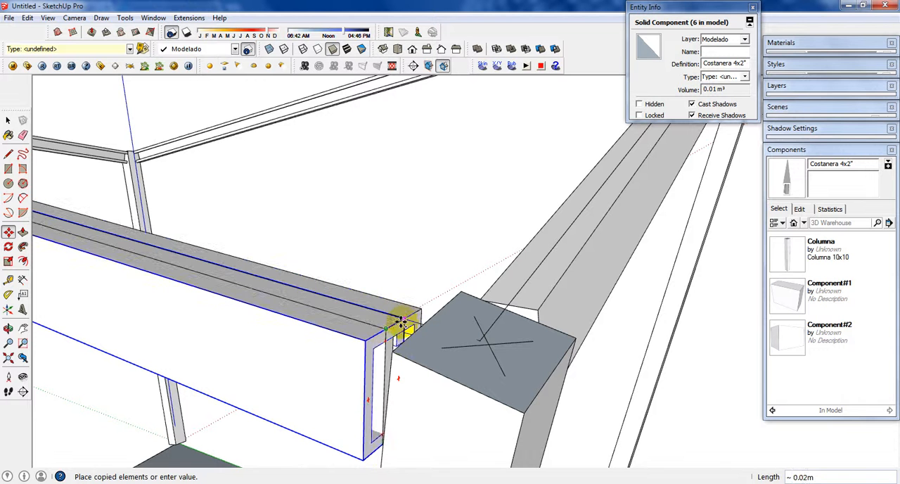
click(402, 321)
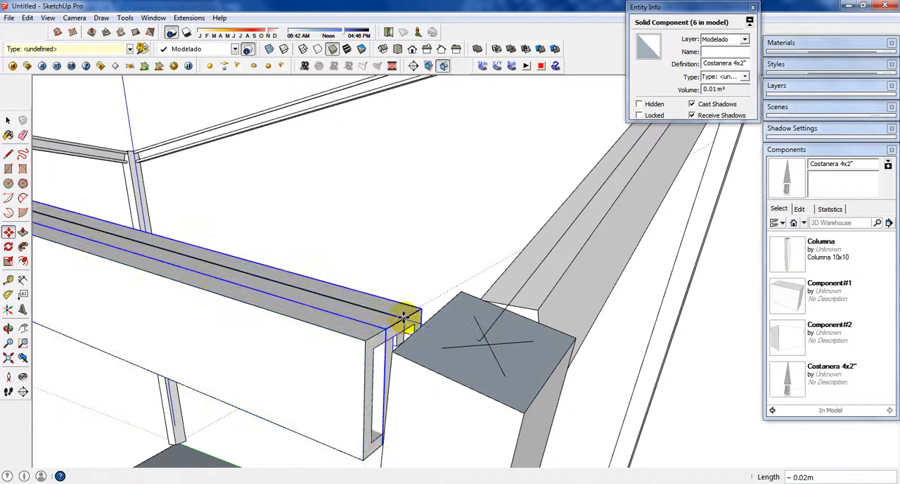
key(space)
click(392, 351)
scroll(395, 352, down, 12)
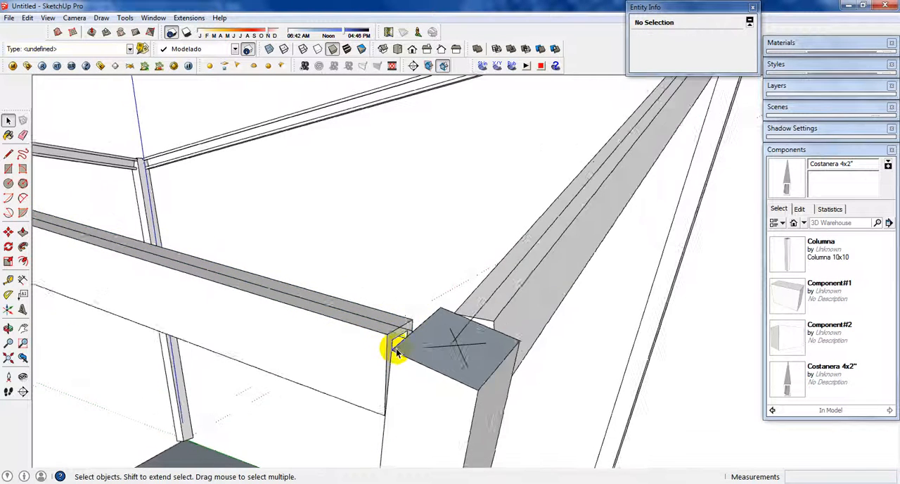
Step: Copy the next off-centre beam about 0.02 m sideways from its top midpoint to its corner, keeping only the centred copy
middle_drag(223, 275, 539, 243)
scroll(601, 185, up, 8)
mouse_move(601, 184)
middle_down()
mouse_move(617, 284)
mouse_move(603, 192)
middle_up()
scroll(599, 169, up, 8)
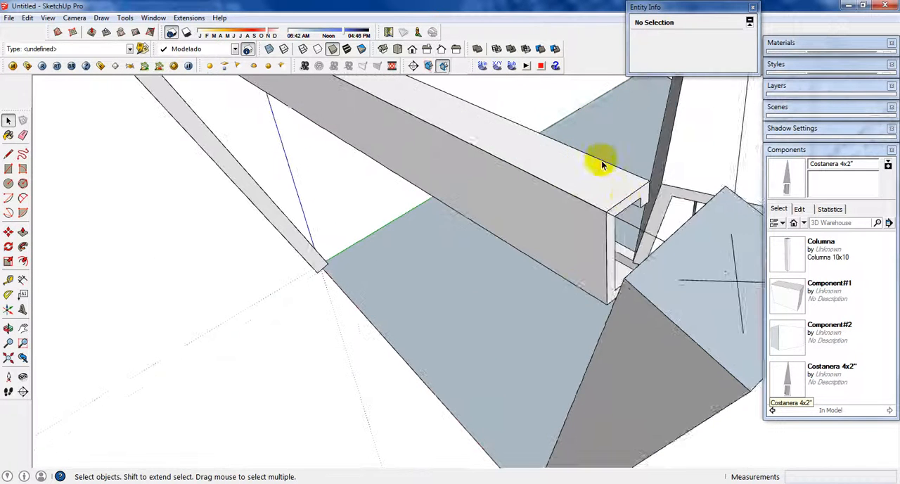
key(ctrl)
click(631, 198)
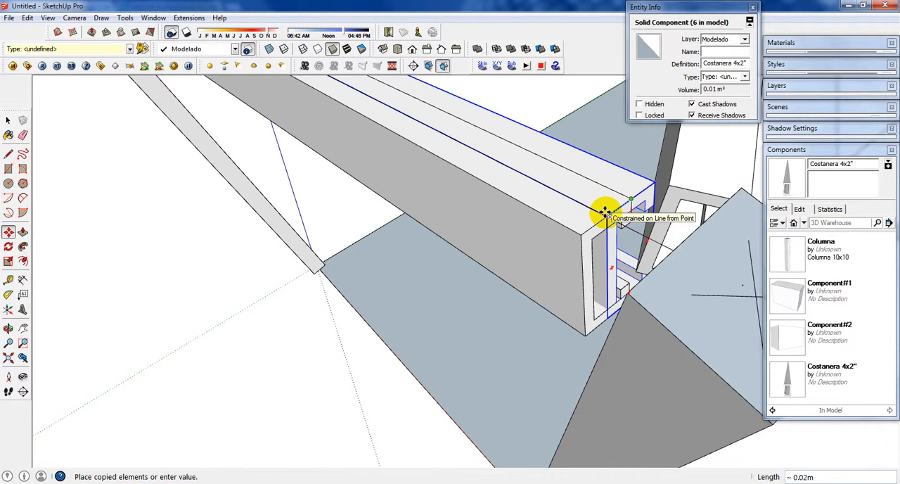
click(603, 216)
key(space)
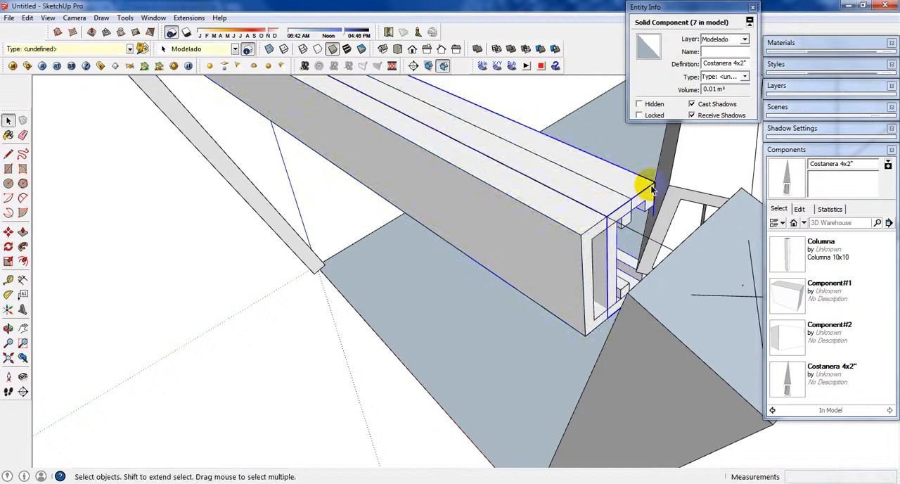
scroll(650, 189, down, 5)
click(516, 187)
Step: Copy the remaining off-centre beam about 0.02 m sideways onto the column's centre line and delete the original
middle_drag(516, 187, 593, 426)
scroll(519, 427, up, 5)
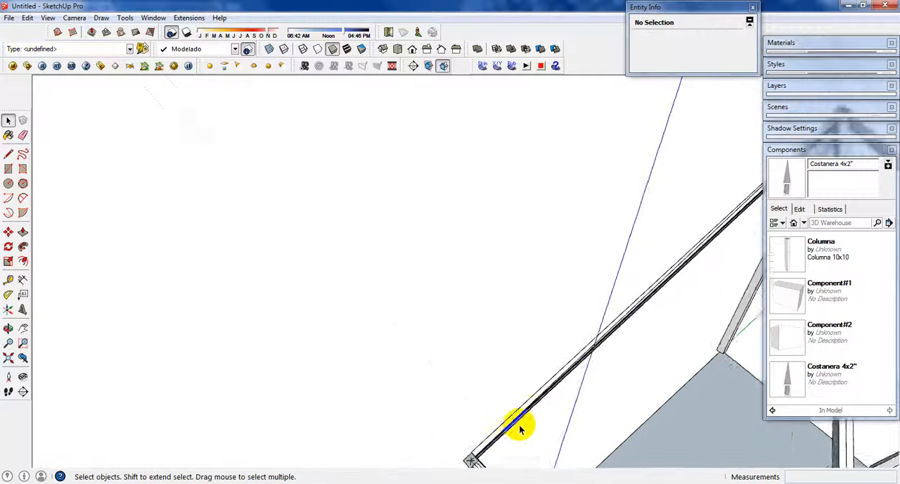
scroll(603, 387, down, 5)
mouse_move(603, 388)
middle_down()
mouse_move(687, 348)
mouse_move(809, 343)
middle_up()
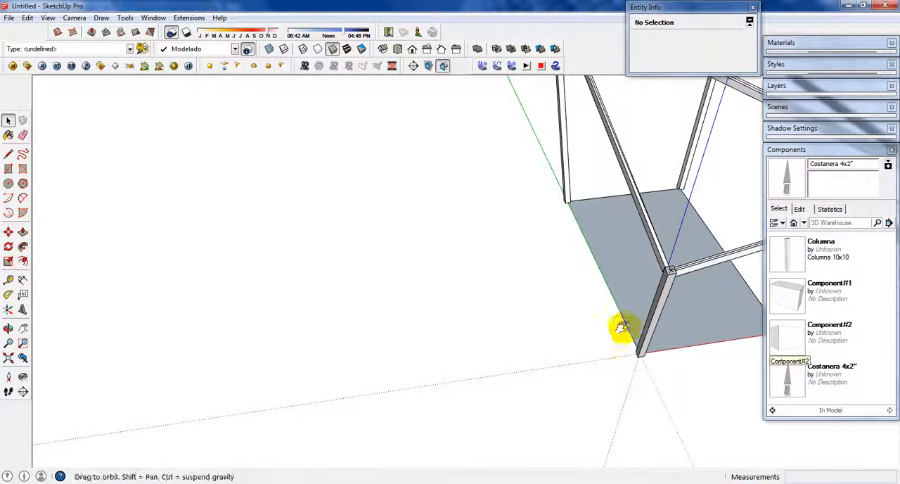
middle_drag(623, 325, 757, 192)
click(818, 149)
middle_drag(436, 442, 456, 406)
scroll(456, 406, up, 3)
click(450, 380)
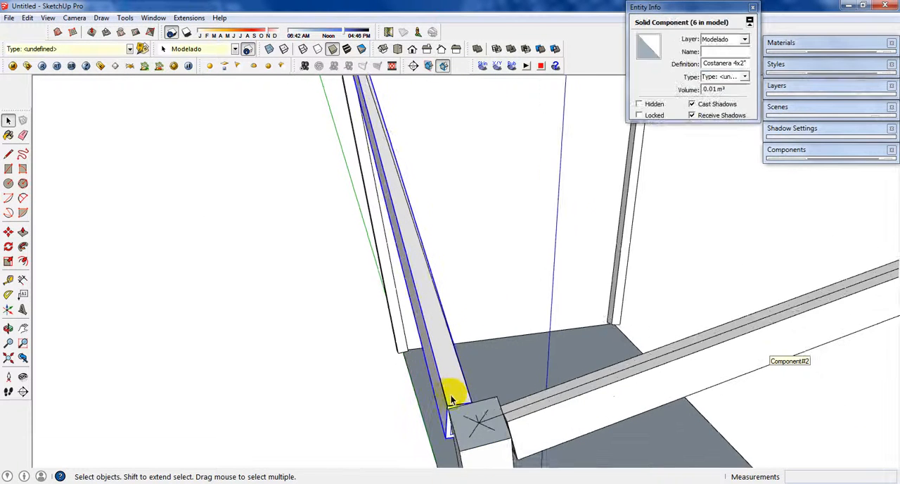
key(m)
click(459, 408)
key(ctrl)
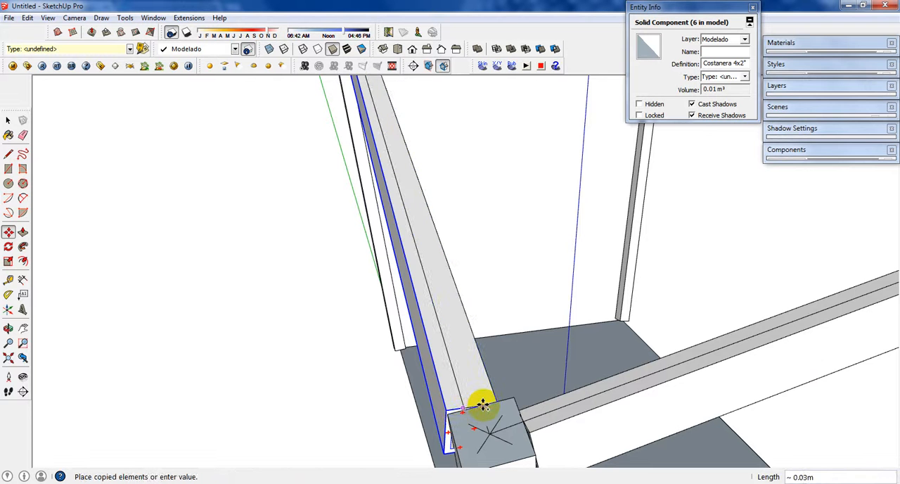
scroll(480, 406, up, 5)
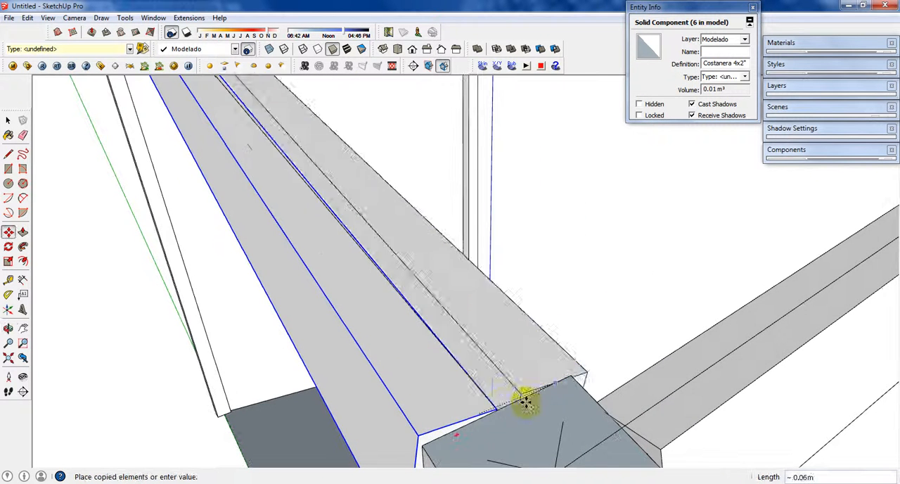
scroll(496, 407, up, 3)
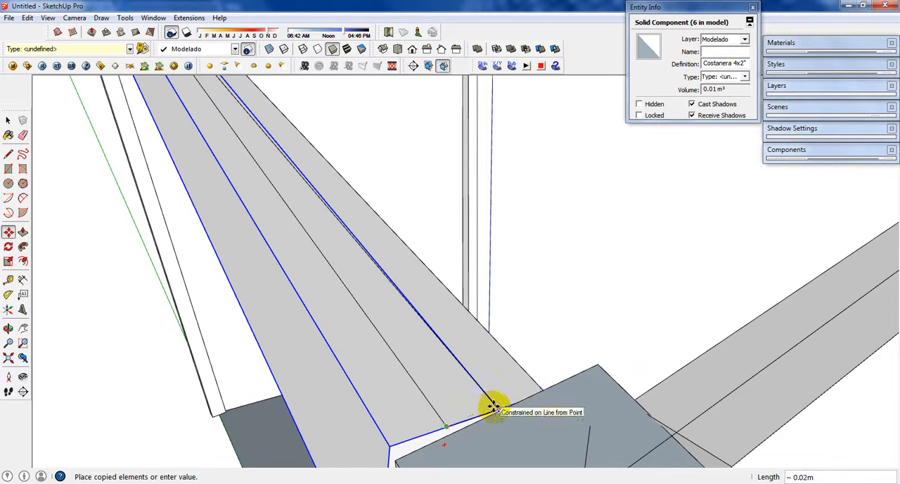
click(495, 407)
key(space)
key(Delete)
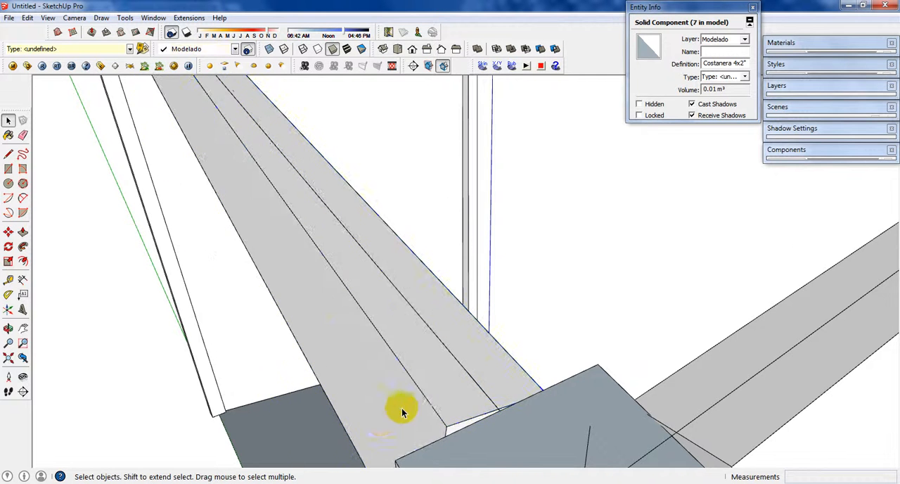
Step: Insert a Columna component on the ground surface inside the structure
scroll(401, 408, down, 10)
middle_drag(540, 324, 671, 271)
scroll(543, 283, up, 4)
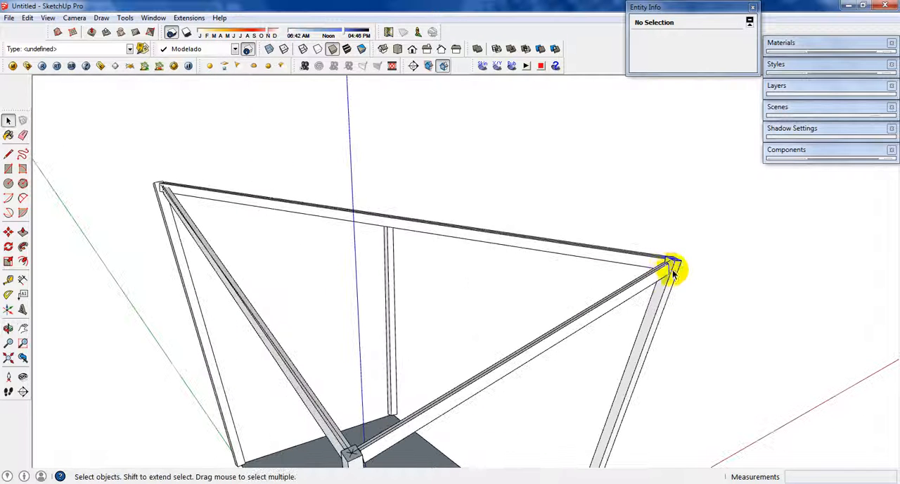
middle_drag(607, 259, 581, 423)
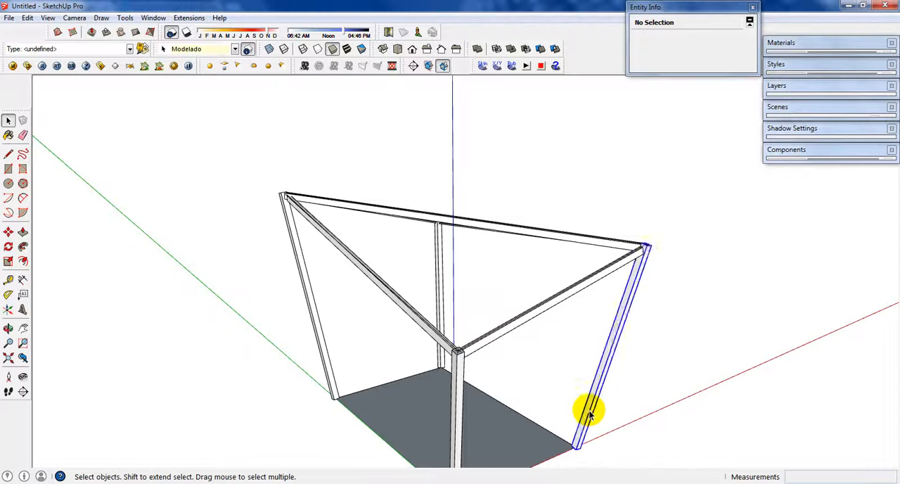
click(590, 415)
scroll(590, 415, up, 2)
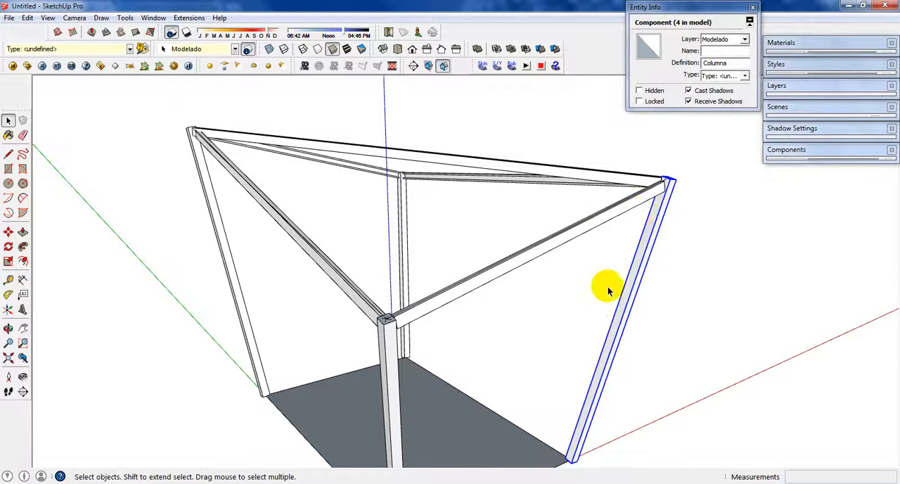
middle_drag(609, 290, 636, 282)
click(823, 149)
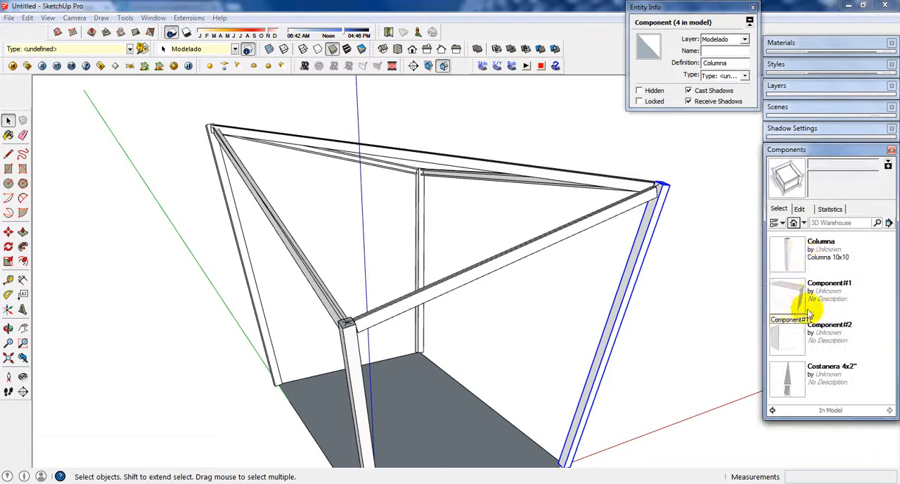
click(797, 263)
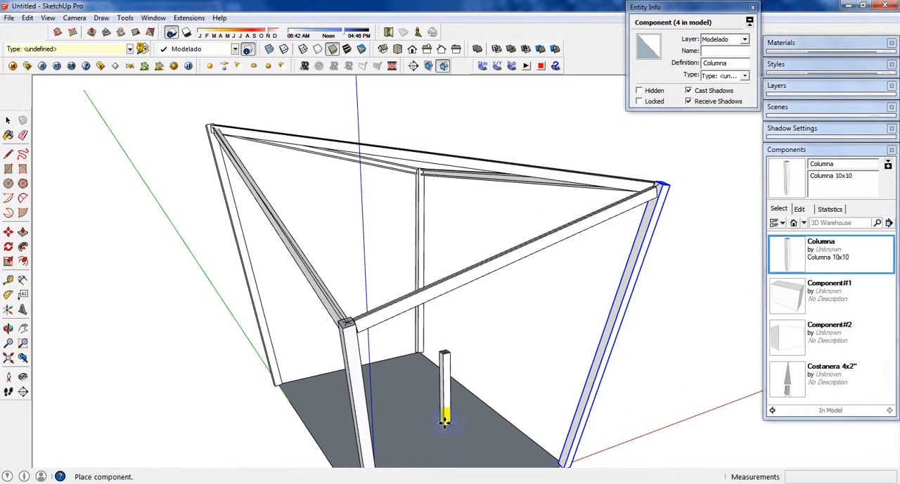
click(445, 421)
Step: Rotate the inserted Columna about its middle from upright to lying horizontally
scroll(444, 416, up, 3)
key(q)
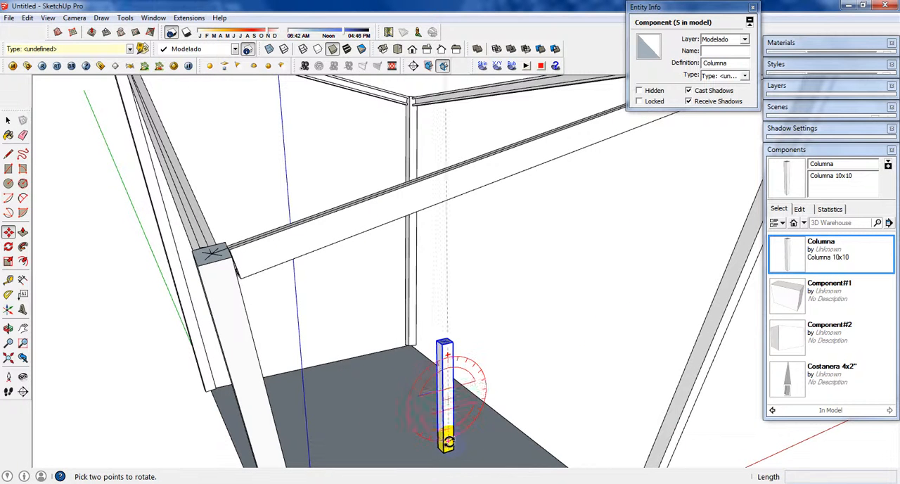
click(455, 441)
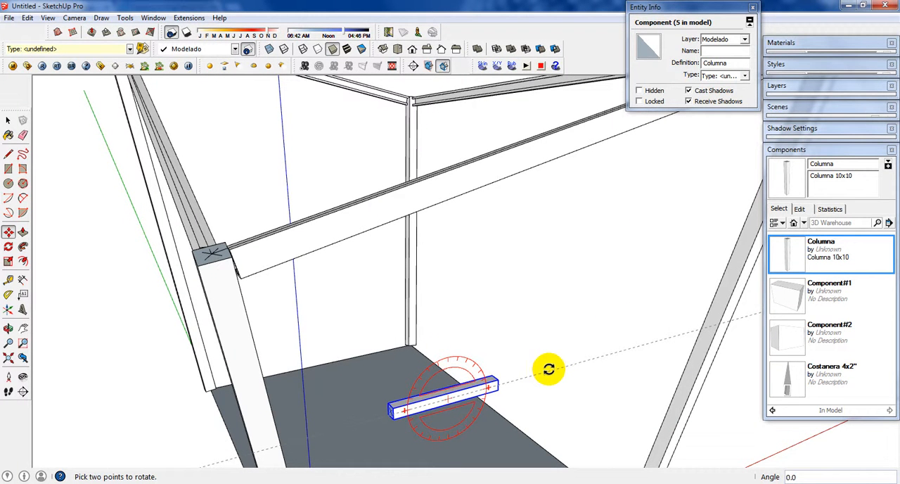
click(548, 369)
key(space)
click(528, 376)
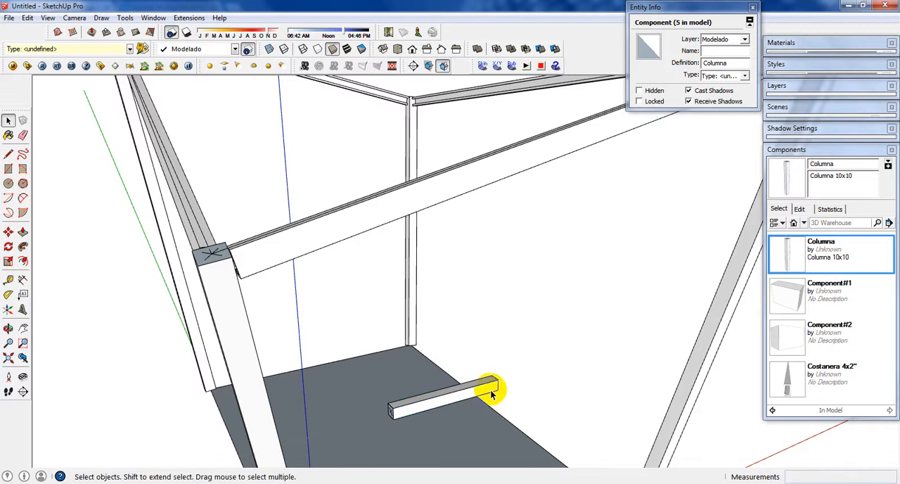
scroll(449, 399, down, 3)
middle_drag(447, 399, 545, 381)
scroll(427, 402, up, 5)
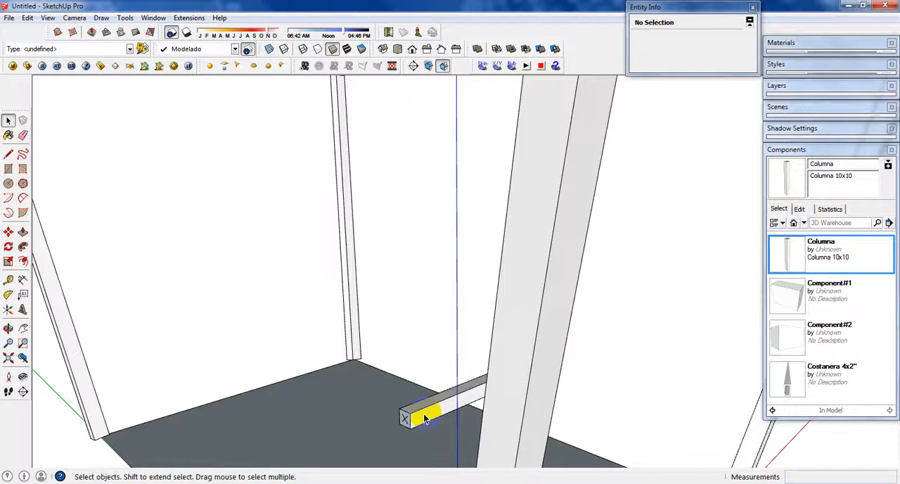
Step: Scale the lying Columna to 0.55 of its width along the green axis to make a narrower member
middle_drag(414, 415, 496, 403)
click(498, 404)
scroll(498, 404, up, 2)
key(s)
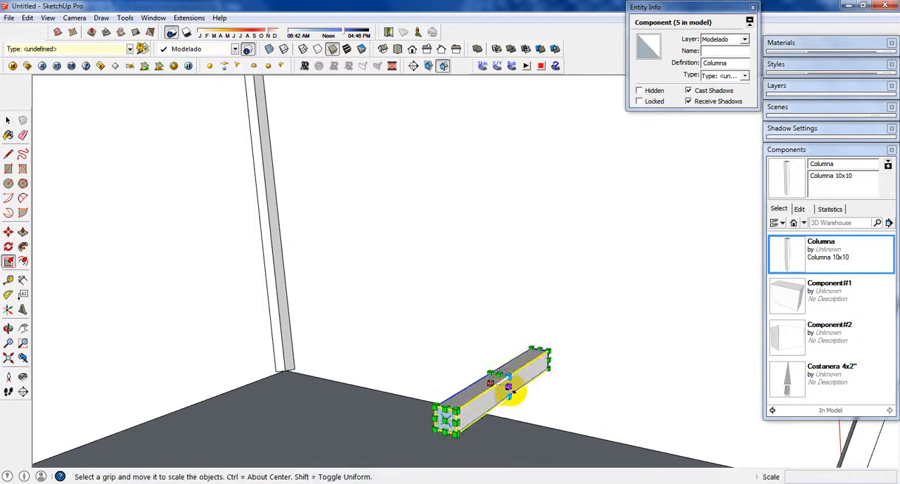
scroll(506, 393, up, 2)
drag(501, 385, 498, 384)
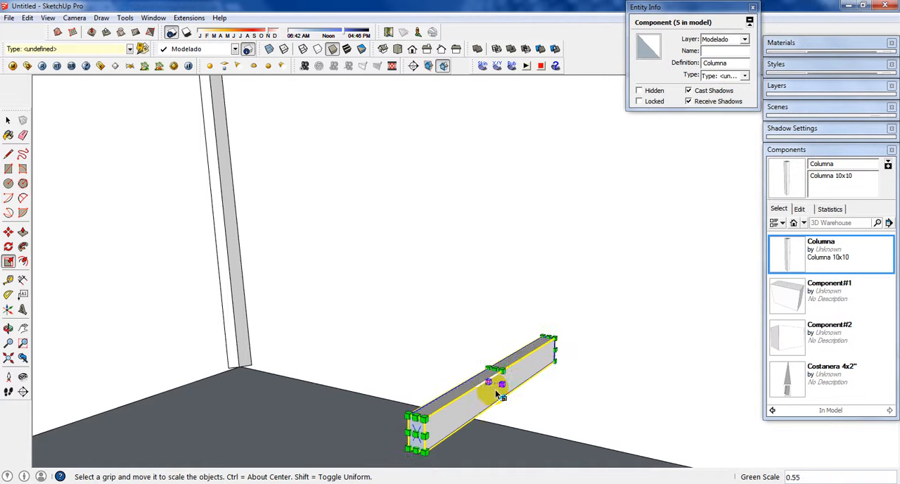
key(space)
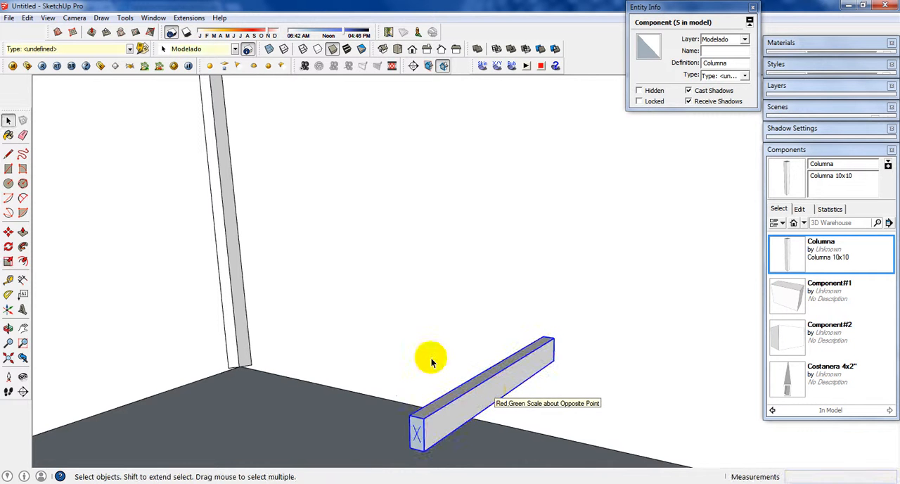
Step: Move the narrowed member about 3.57 m by its lower end corner from the ground up to the beam end beside a column top
middle_drag(432, 362, 405, 364)
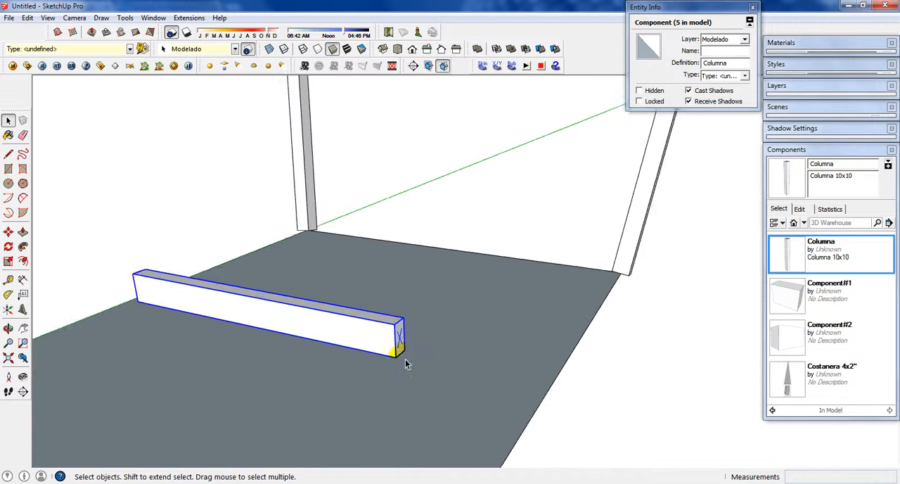
key(m)
scroll(391, 342, down, 3)
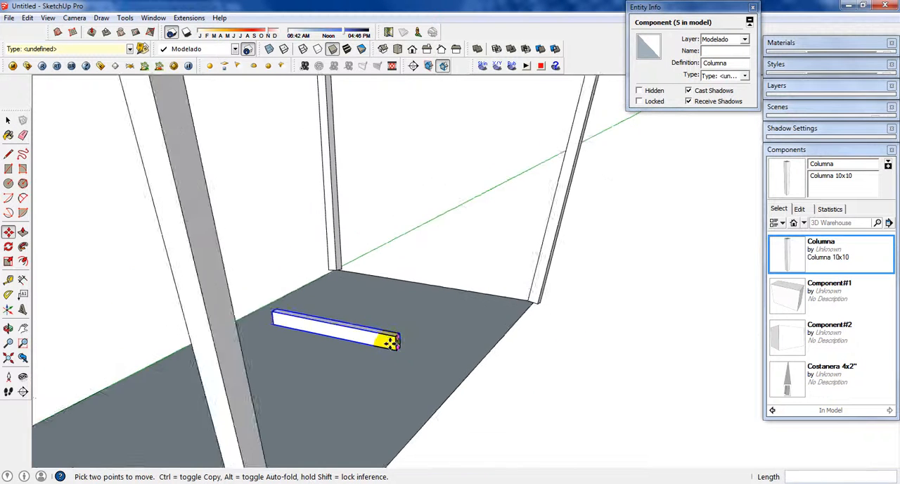
click(391, 344)
scroll(385, 334, down, 4)
middle_drag(375, 312, 369, 371)
scroll(316, 267, up, 4)
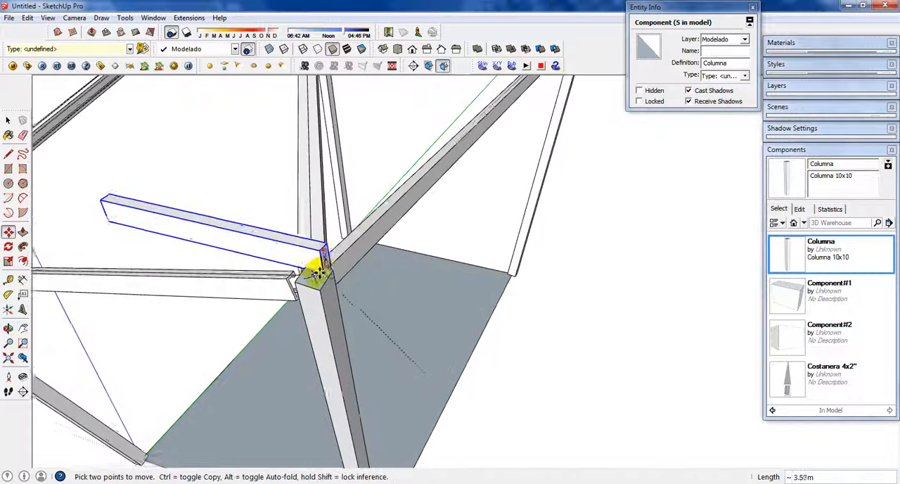
scroll(315, 270, up, 5)
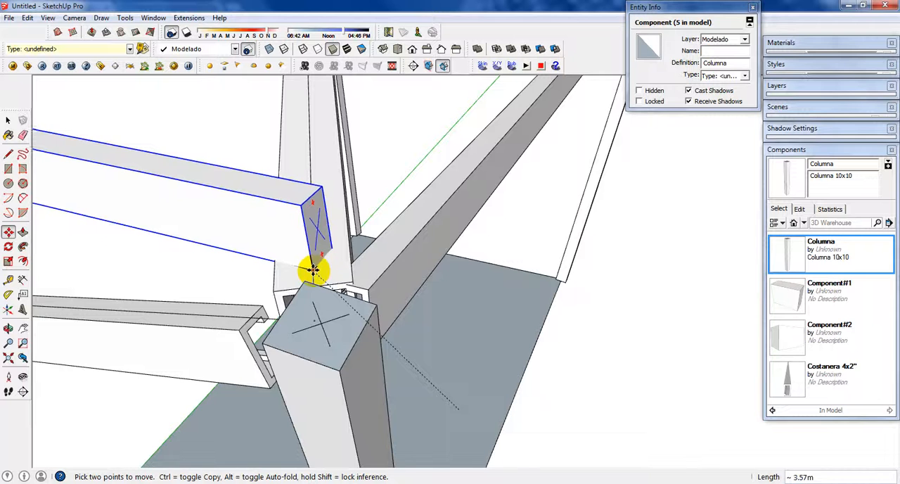
scroll(314, 270, up, 3)
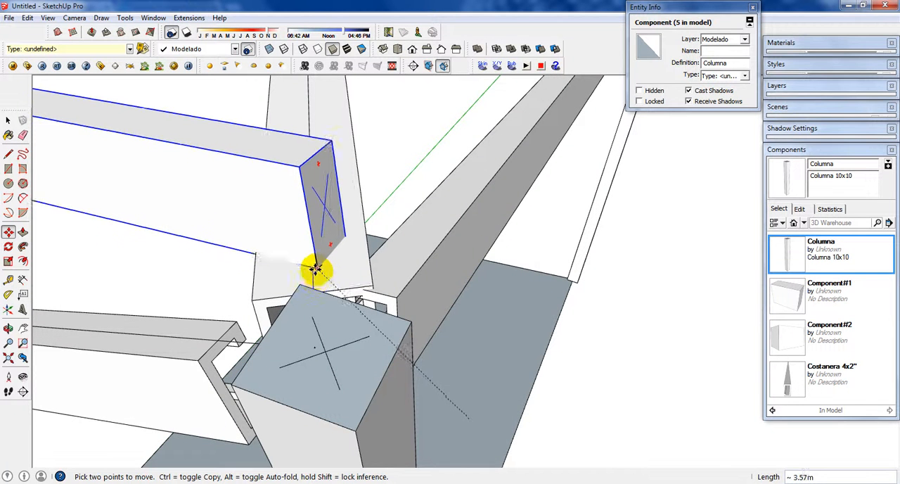
scroll(314, 271, down, 6)
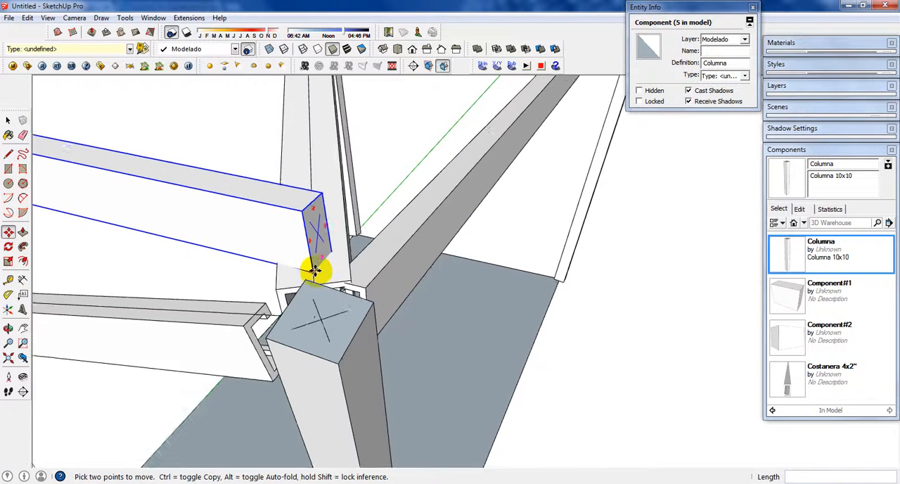
Step: Scale the raised member lengthwise along the blue axis by about 2.94 so that it reaches the opposite column top
middle_drag(328, 259, 554, 256)
scroll(553, 256, down, 2)
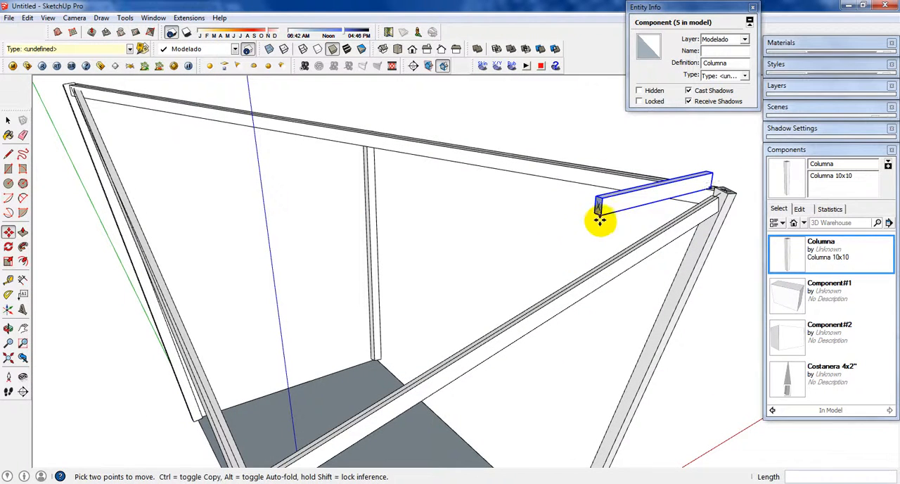
key(s)
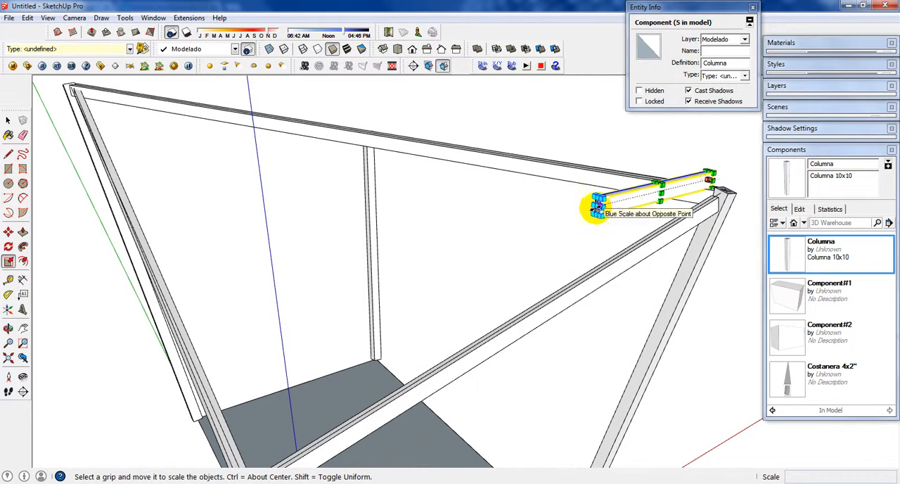
click(598, 208)
scroll(387, 255, down, 1)
middle_drag(366, 276, 404, 186)
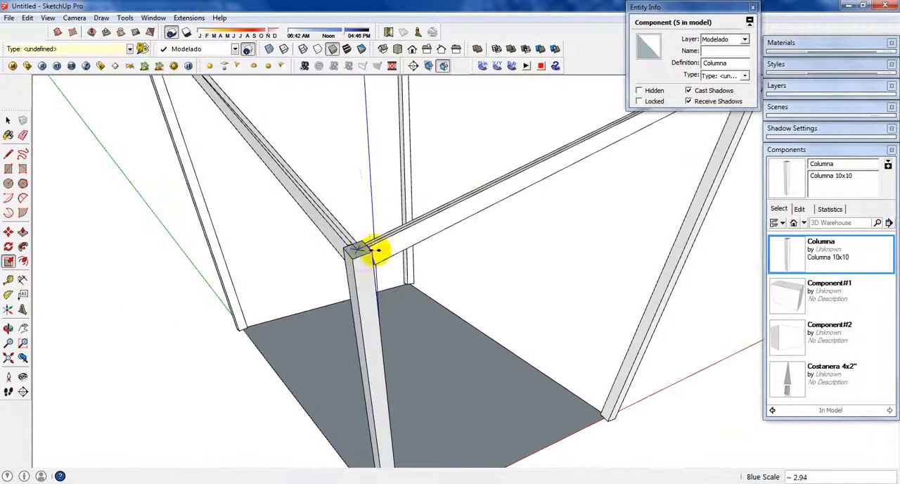
click(357, 250)
scroll(322, 254, down, 4)
middle_drag(469, 158, 387, 188)
scroll(492, 170, up, 2)
scroll(493, 166, up, 2)
middle_drag(528, 165, 518, 194)
key(q)
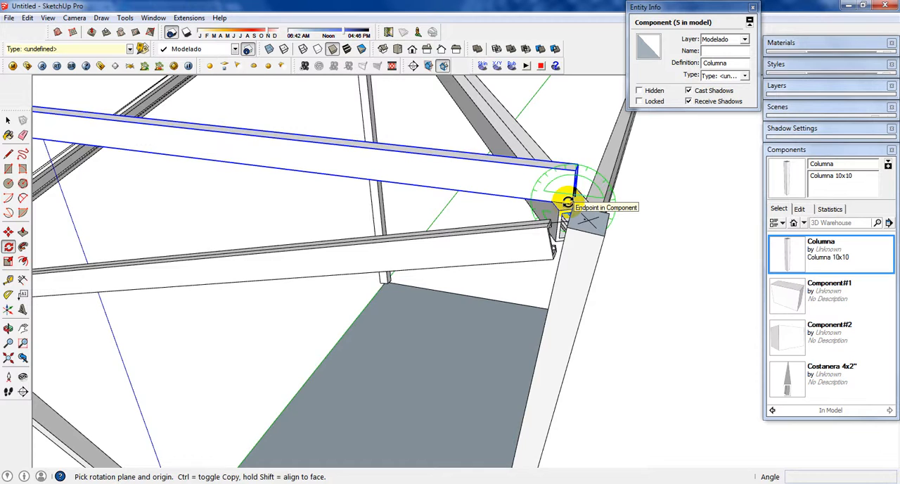
scroll(428, 191, down, 3)
middle_drag(428, 191, 343, 317)
scroll(364, 189, up, 2)
key(space)
Step: Move the lengthened member about 0.03 m by its lower end corner to the end of the diagonal beam's centre line
scroll(341, 315, up, 3)
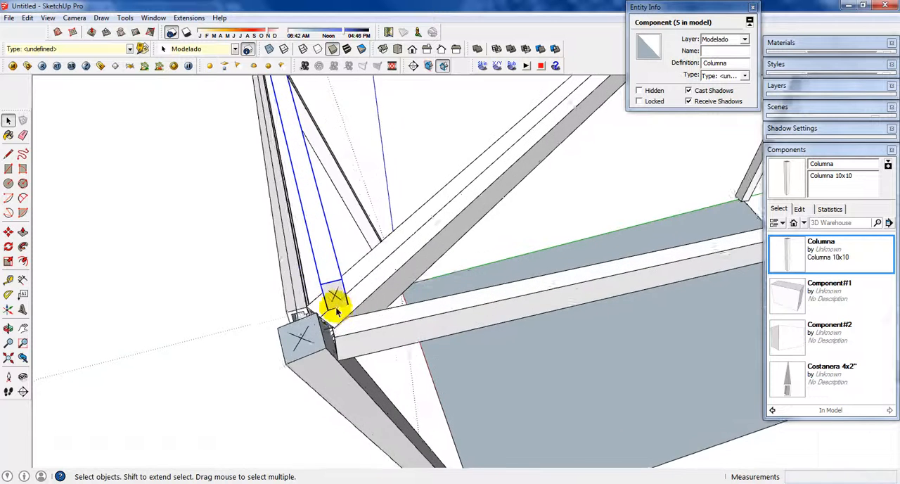
scroll(334, 310, up, 5)
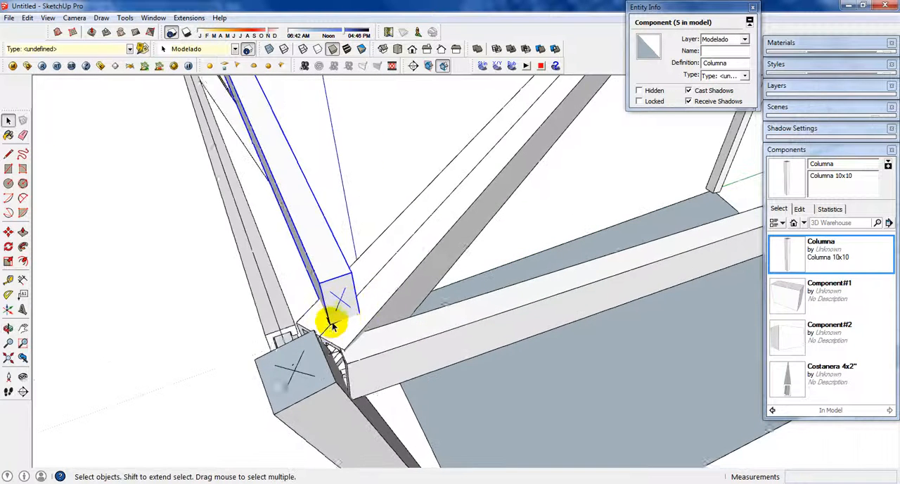
key(m)
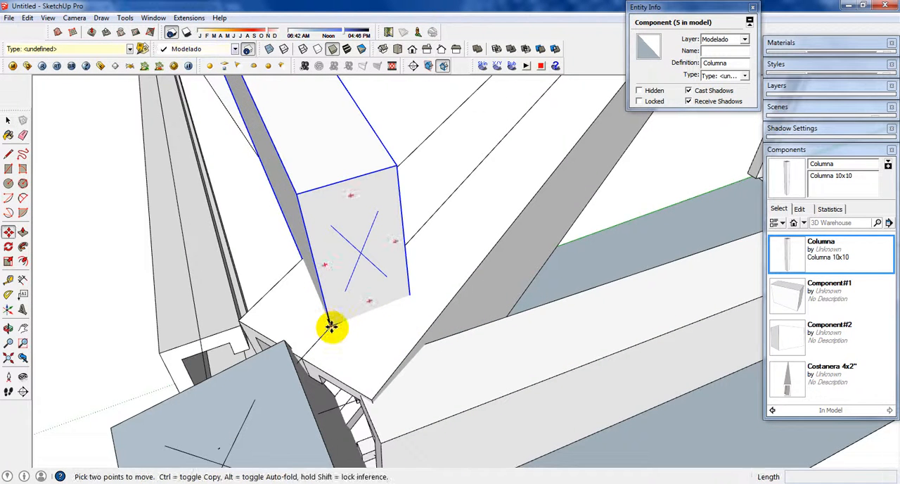
click(331, 326)
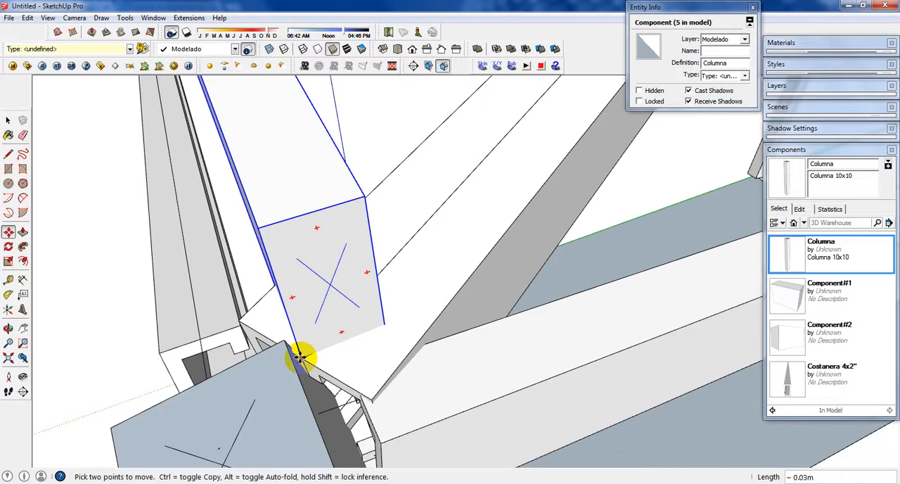
click(300, 358)
key(ctrl)
scroll(327, 274, down, 3)
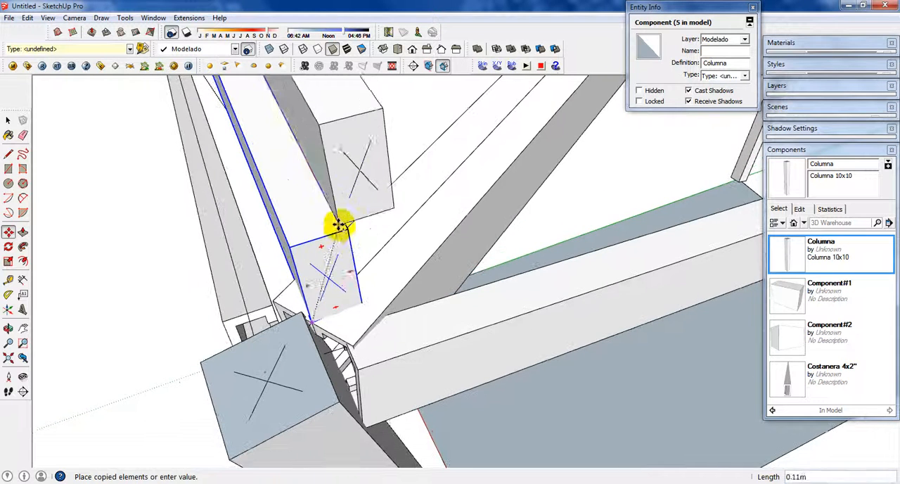
key(space)
Step: Dismiss the file error and copy the lengthened member about 5.37 m along the diagonal beam, placing it on the beam's edge near the opposite column
click(518, 272)
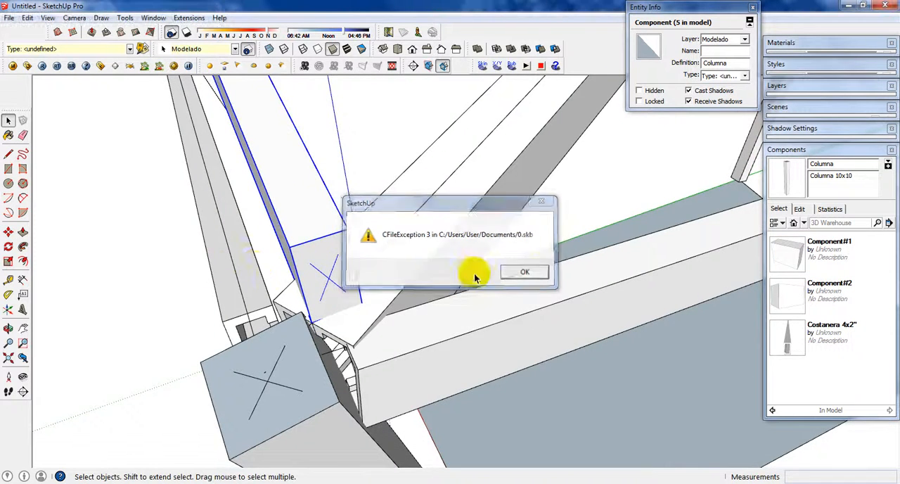
mouse_move(445, 263)
middle_down()
mouse_move(301, 274)
mouse_move(378, 206)
middle_up()
scroll(422, 219, up, 3)
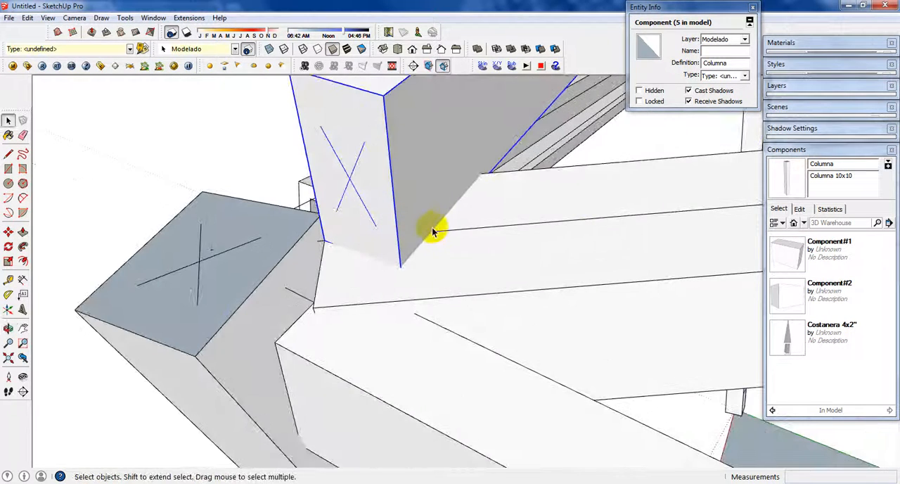
key(m)
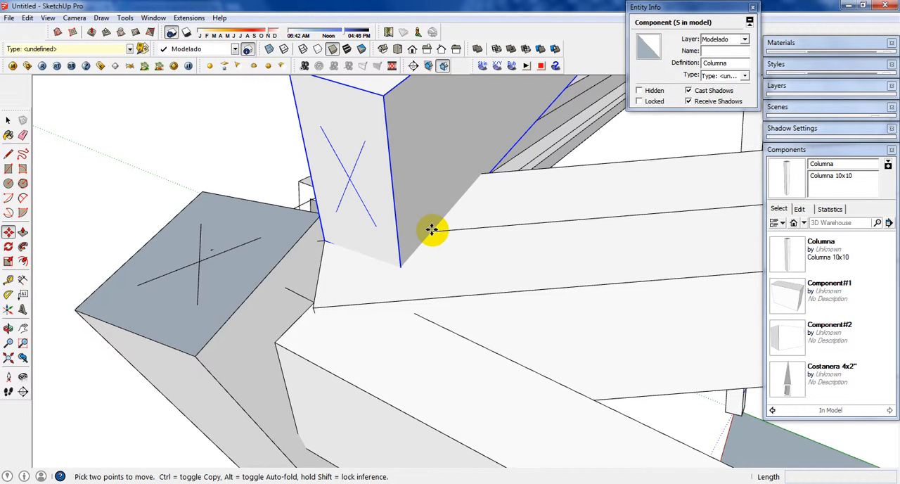
click(430, 230)
scroll(394, 227, down, 3)
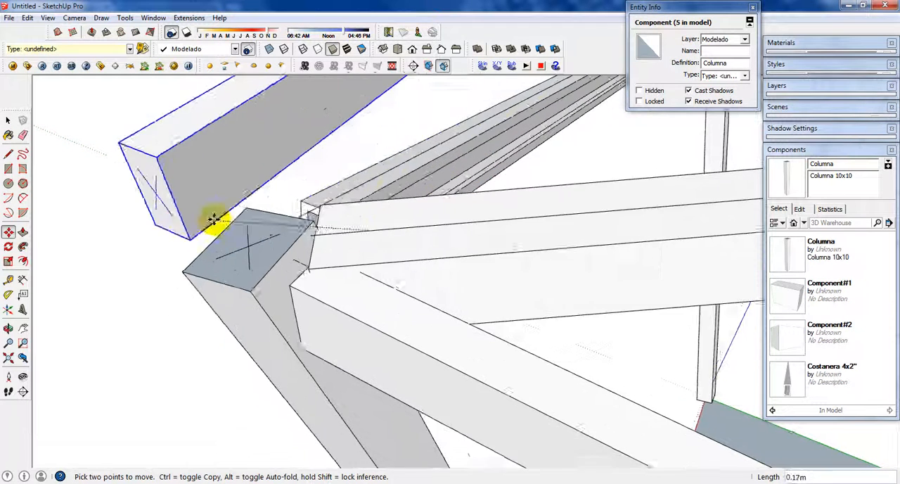
key(ctrl)
scroll(292, 211, down, 3)
middle_drag(478, 204, 281, 259)
shift+middle_drag(491, 361, 302, 163)
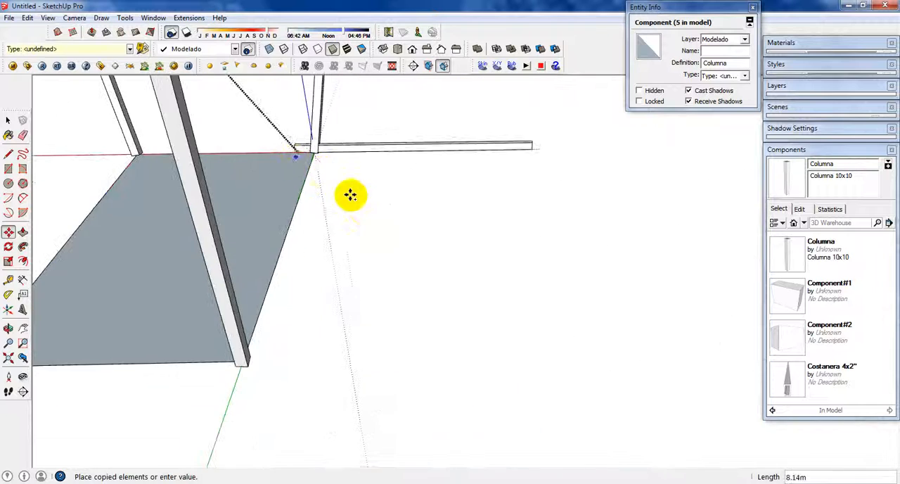
shift+middle_drag(366, 231, 499, 417)
scroll(429, 214, up, 6)
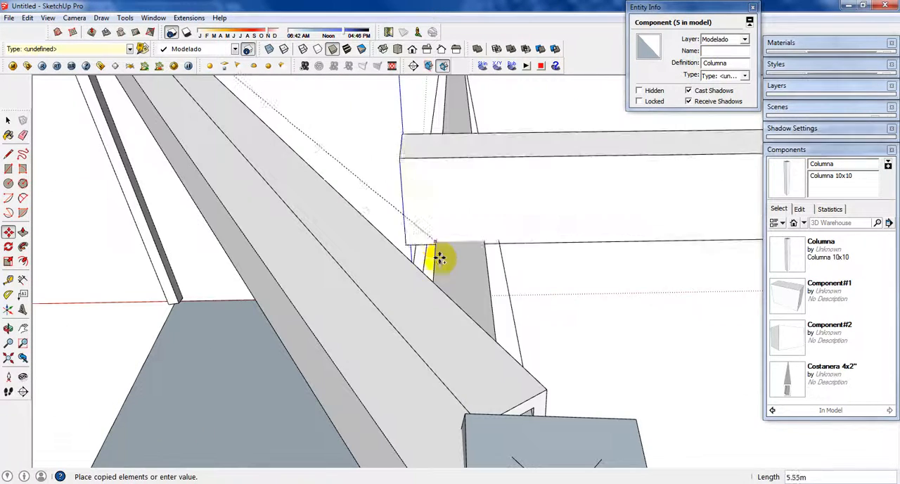
scroll(382, 317, down, 3)
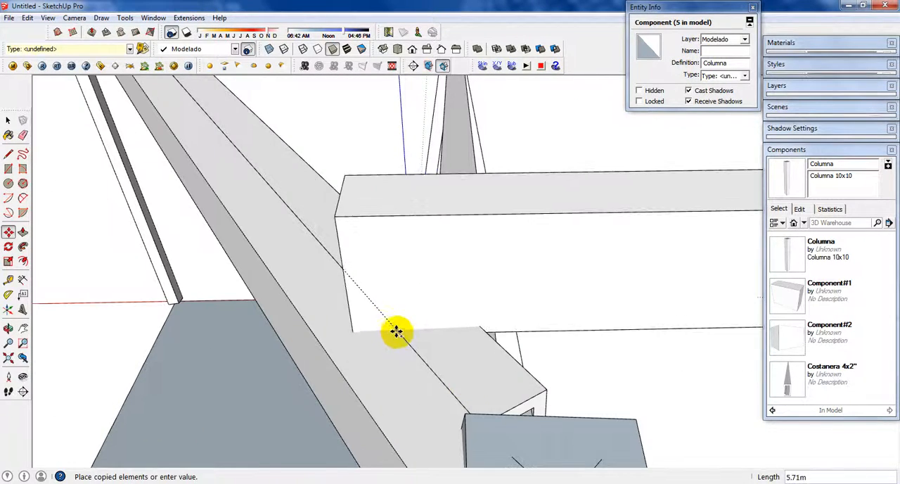
middle_drag(397, 331, 412, 251)
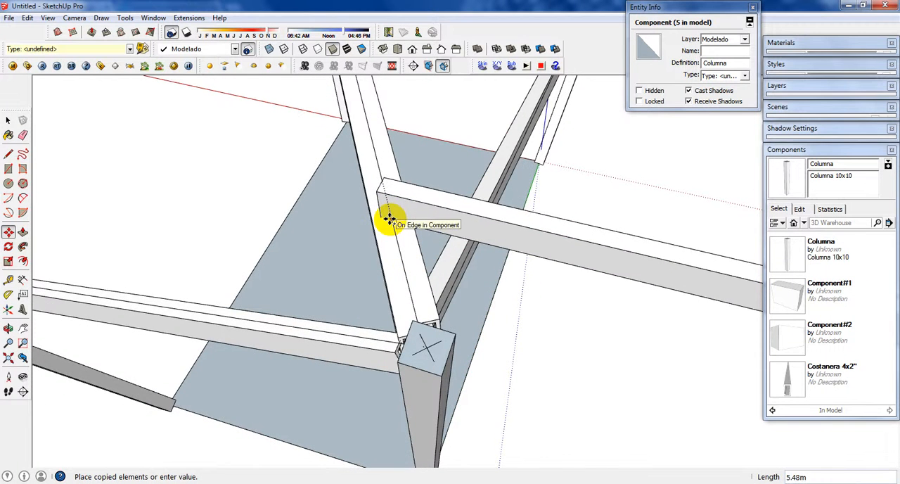
scroll(389, 220, down, 6)
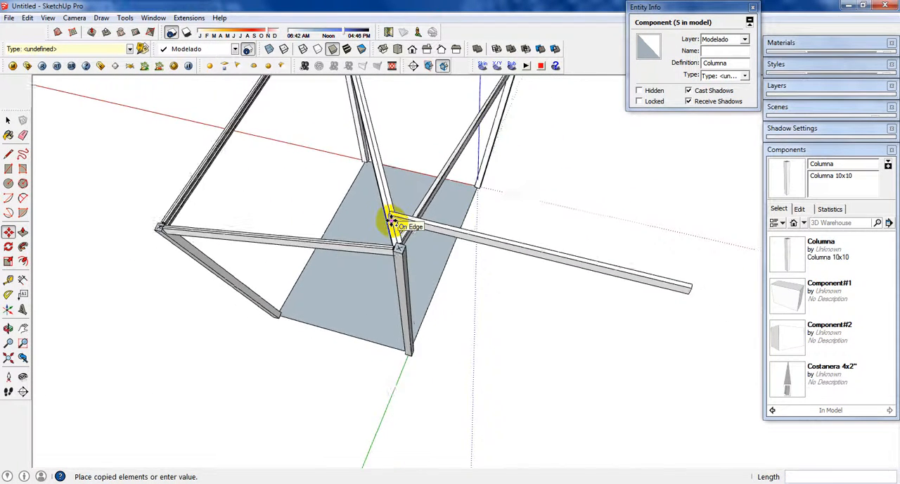
middle_drag(390, 217, 446, 403)
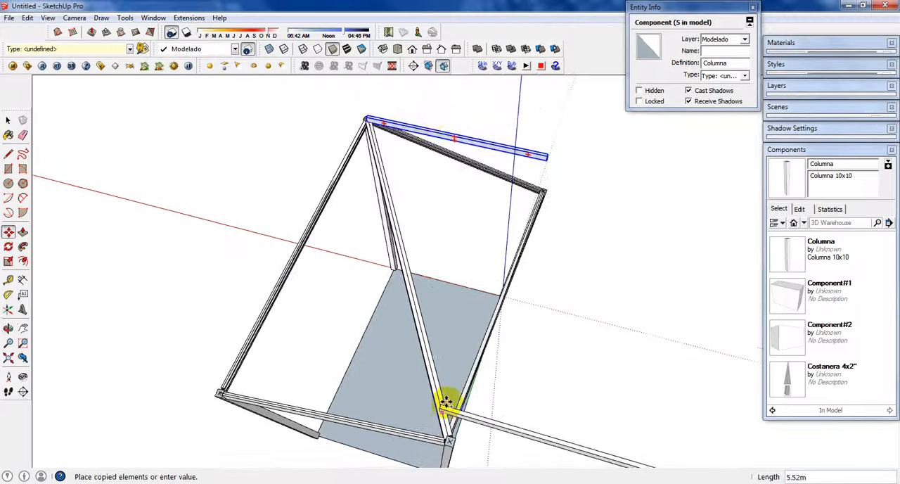
click(398, 49)
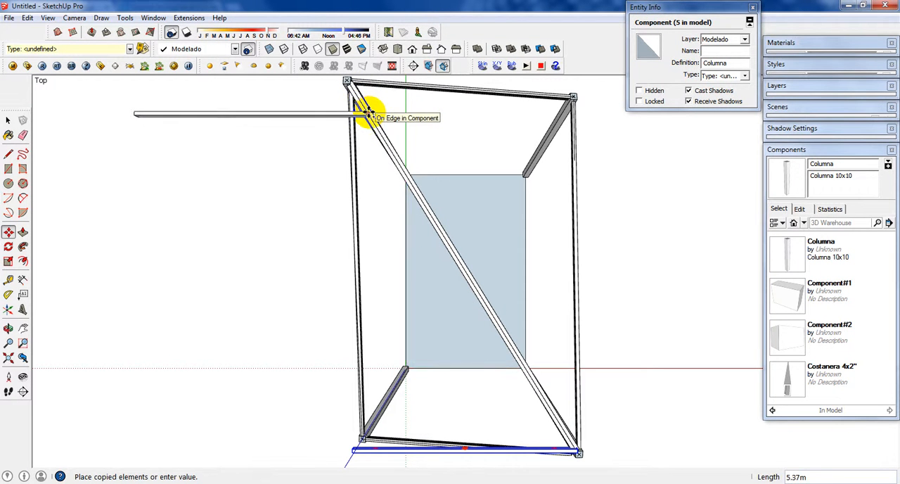
click(367, 112)
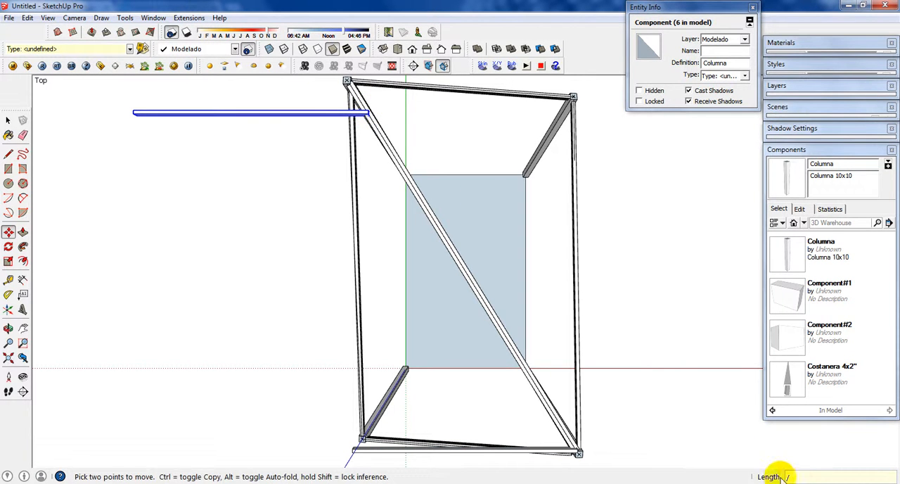
Step: Try 10 m, 5 m and 5.3 m as the copied member's distance from the original
text(1)
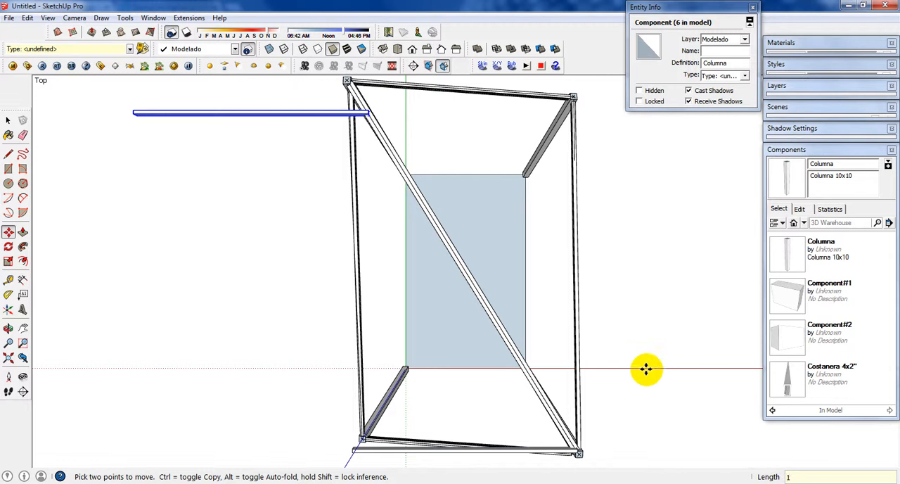
text(0)
key(Return)
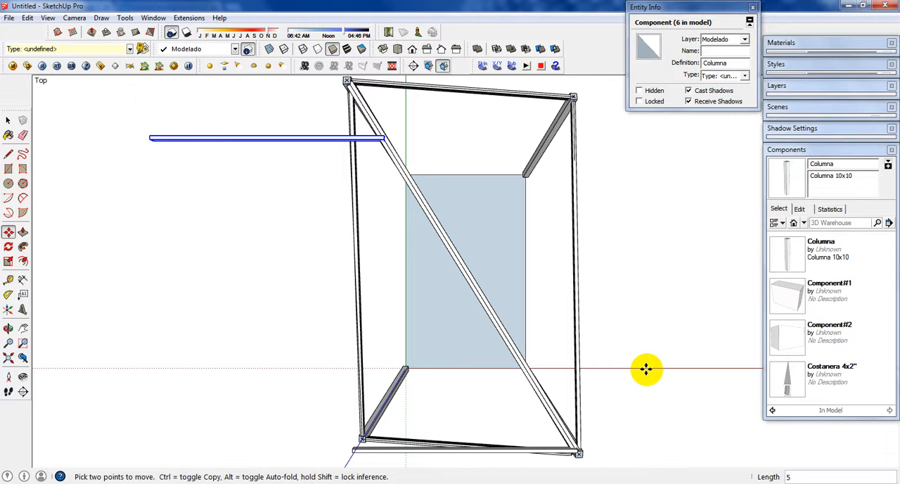
text(5)
key(Return)
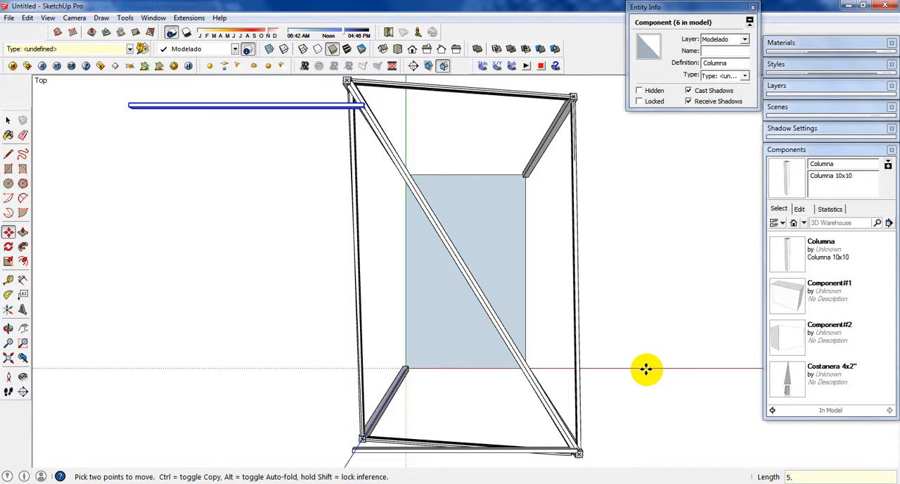
text(3)
key(Return)
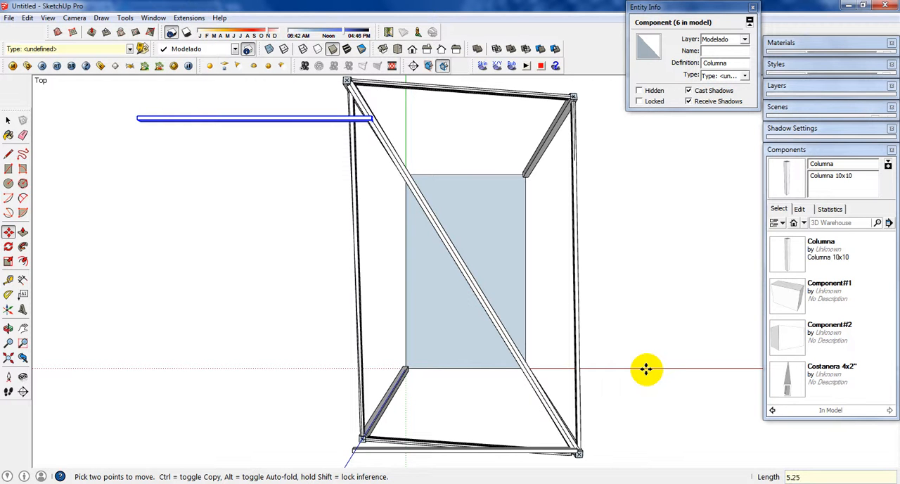
Step: Set the copied member's distance from the original to 5.25 m
text(5.25)
key(Return)
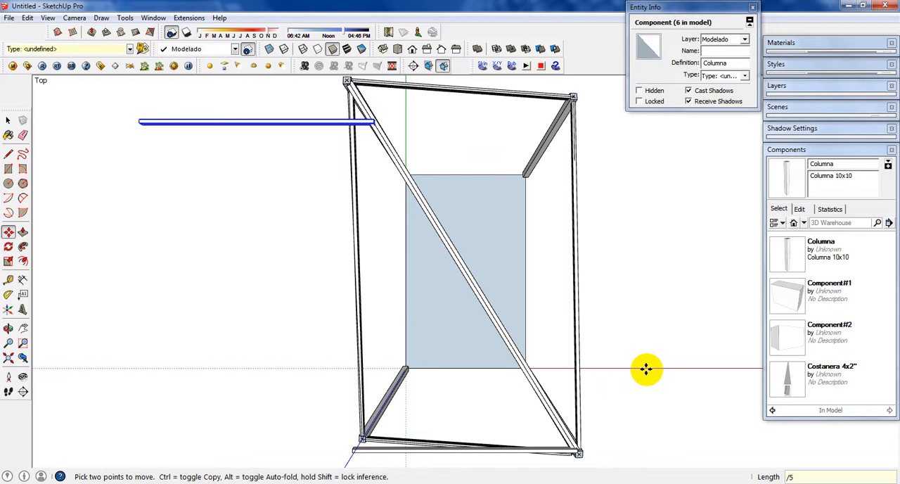
Step: Fill the span between the original and copied member with evenly spaced copies, trying 5 divisions and settling on 10
key(Return)
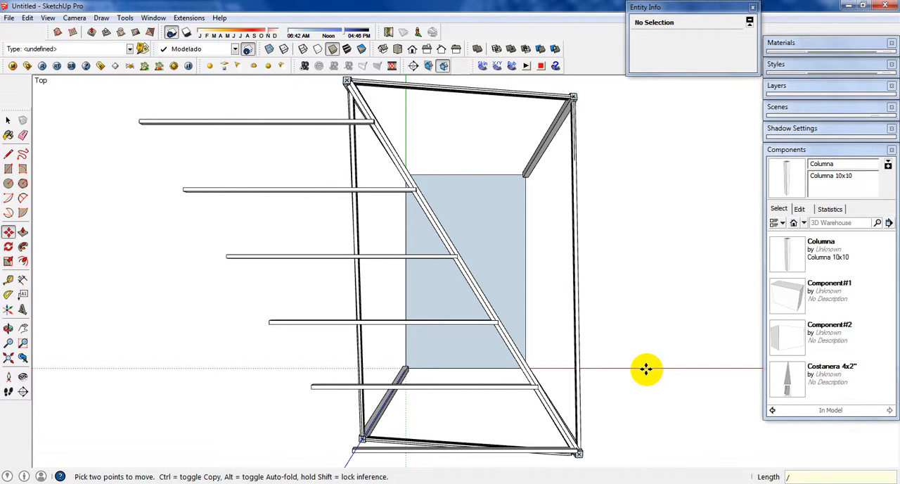
key(Return)
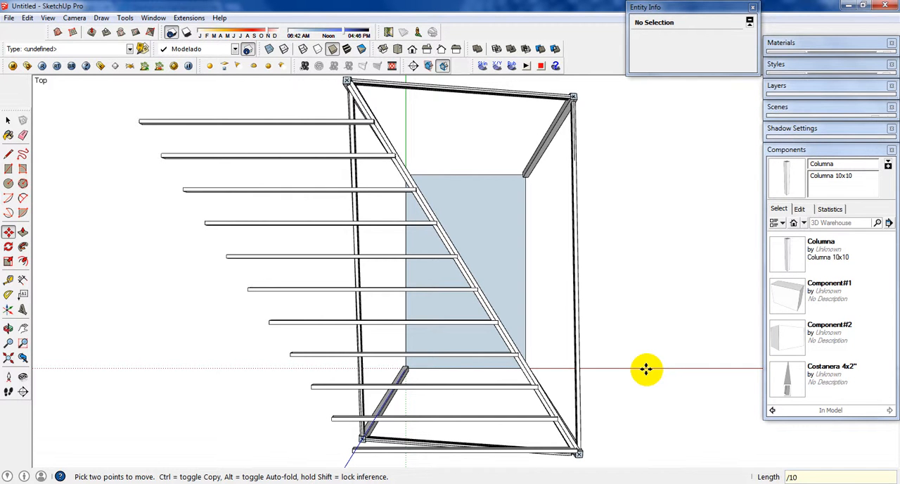
click(9, 121)
middle_drag(588, 422, 529, 243)
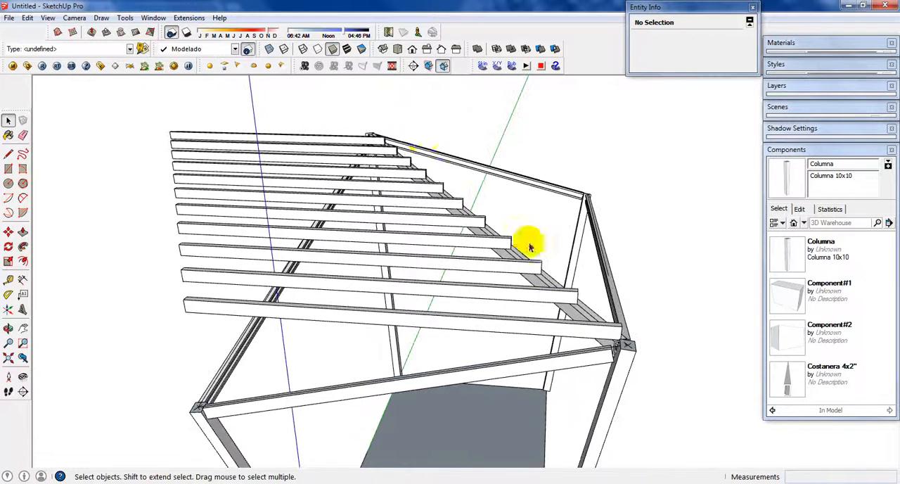
mouse_move(481, 261)
middle_down()
mouse_move(516, 274)
mouse_move(411, 294)
mouse_move(472, 267)
middle_up()
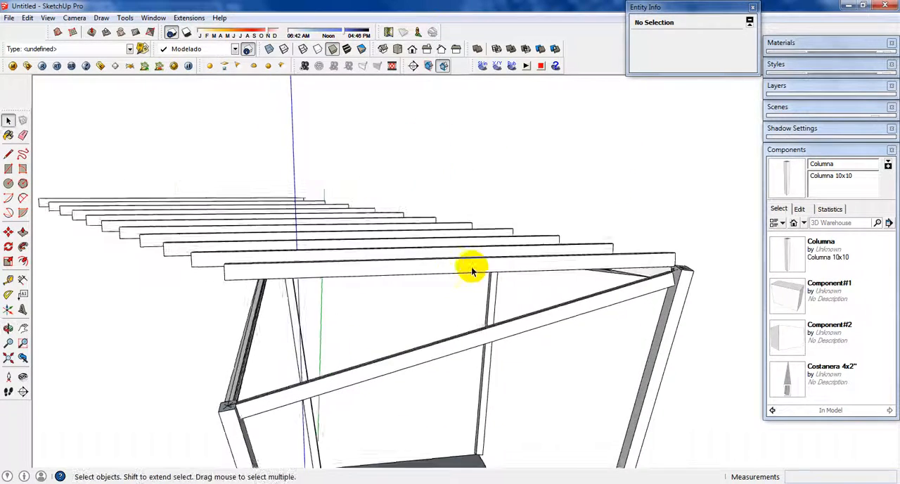
scroll(652, 261, up, 3)
click(664, 262)
key(q)
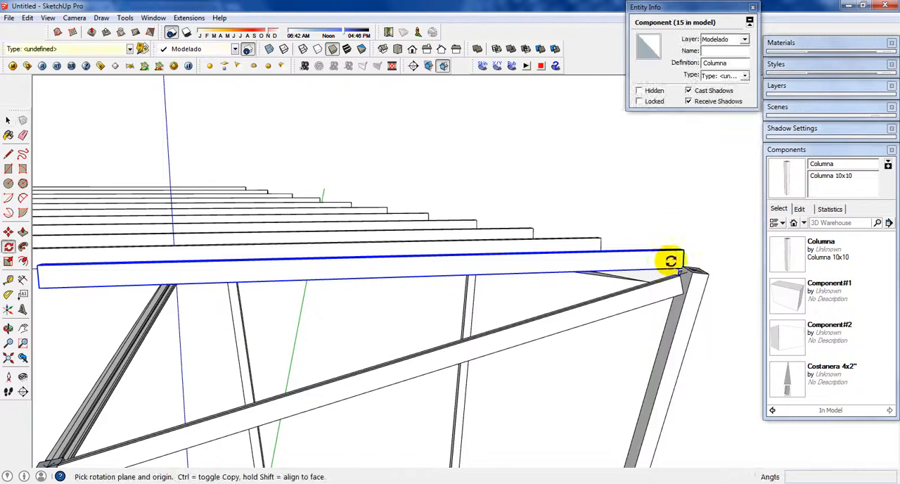
middle_drag(674, 267, 637, 327)
scroll(626, 329, up, 4)
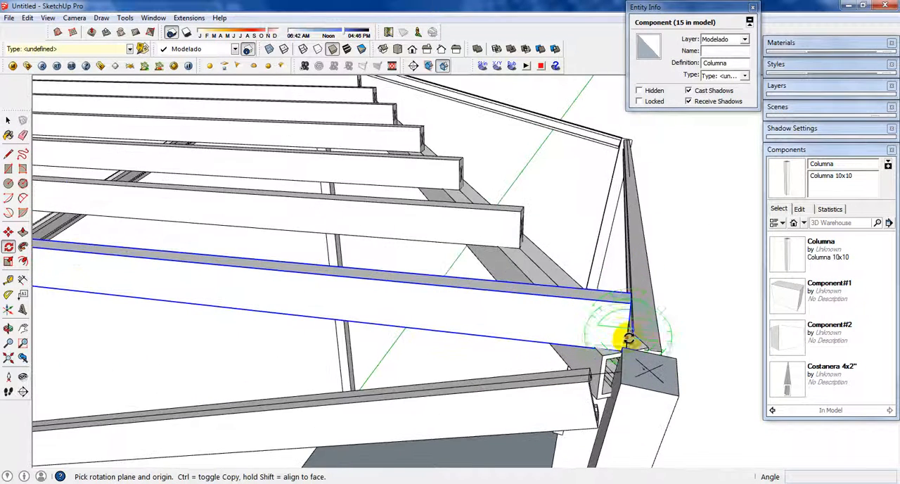
scroll(628, 320, down, 4)
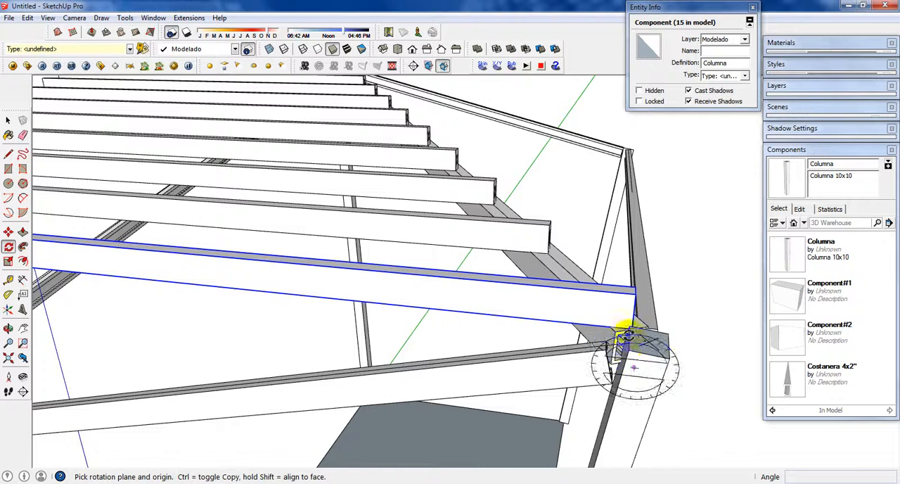
scroll(643, 362, down, 6)
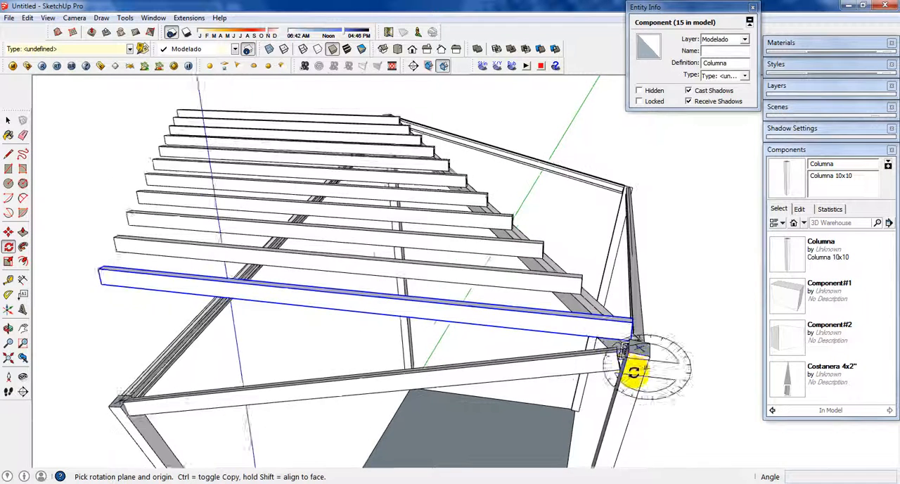
key(space)
Step: Select all the leaning columns below the roof frame and hide them
scroll(623, 380, down, 3)
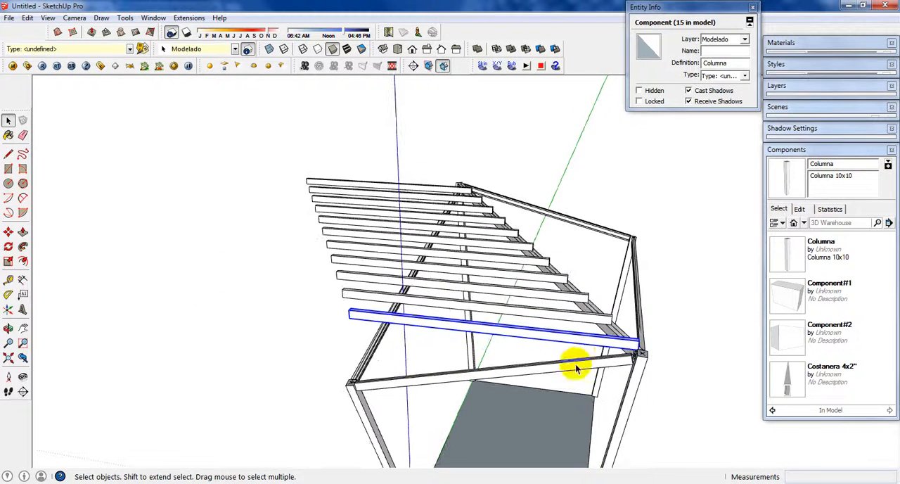
middle_drag(576, 364, 589, 288)
drag(689, 392, 339, 359)
right_click(642, 332)
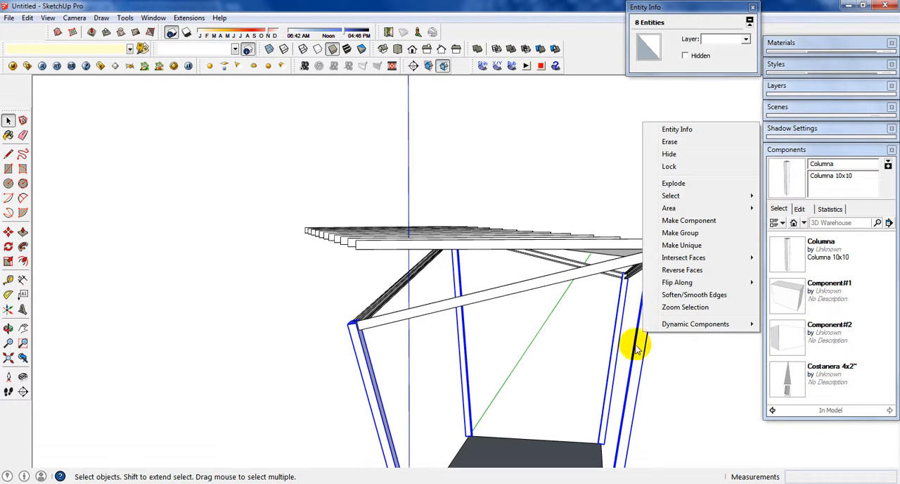
click(669, 154)
click(589, 312)
Step: Rotate the front arrayed member about 13.9° around its lower corner on the diagonal beam, lowering its free end to the side beam
middle_drag(588, 312, 680, 283)
scroll(649, 282, up, 5)
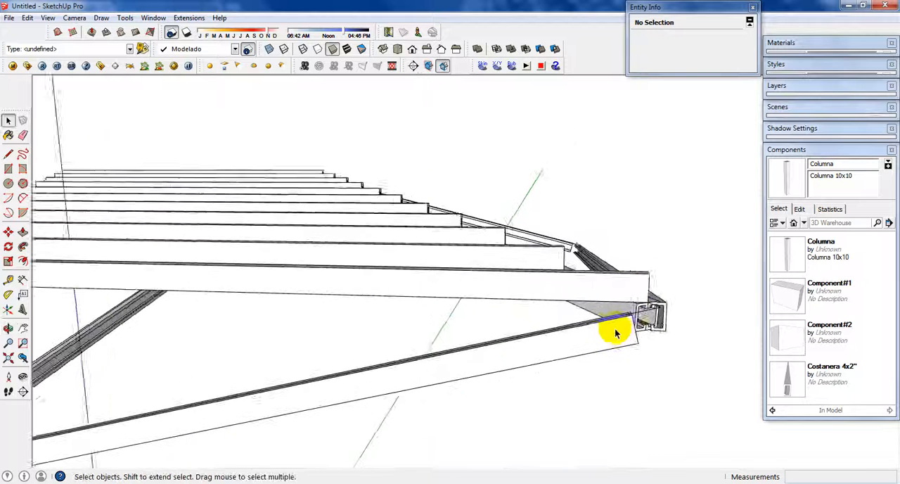
middle_drag(615, 333, 584, 368)
scroll(625, 316, down, 4)
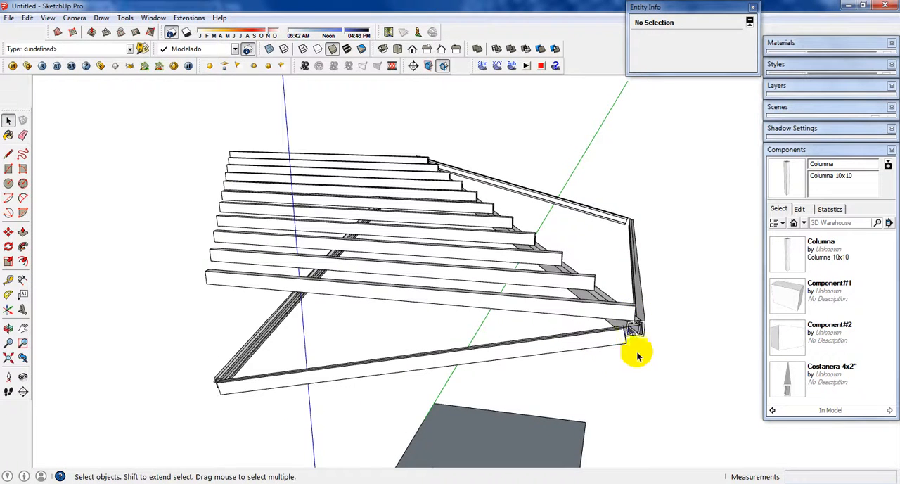
scroll(630, 313, up, 1)
click(629, 312)
scroll(630, 311, up, 1)
key(q)
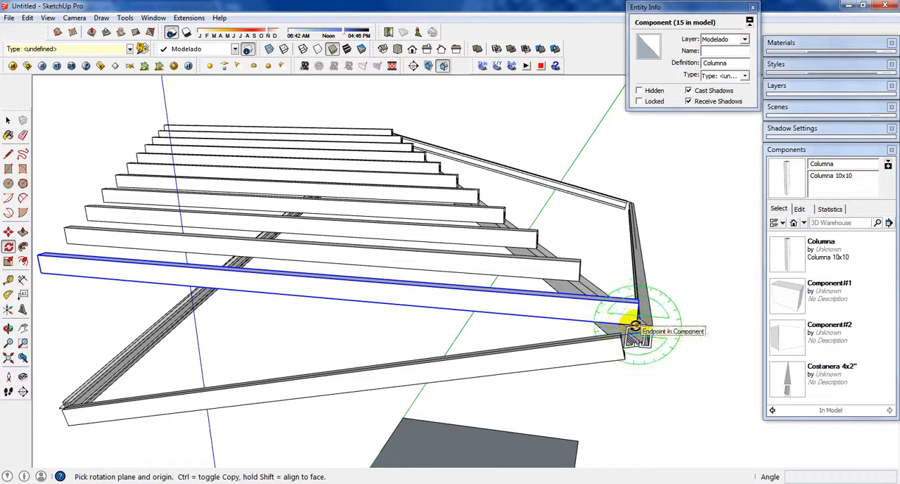
click(636, 325)
click(40, 268)
middle_drag(73, 342, 237, 331)
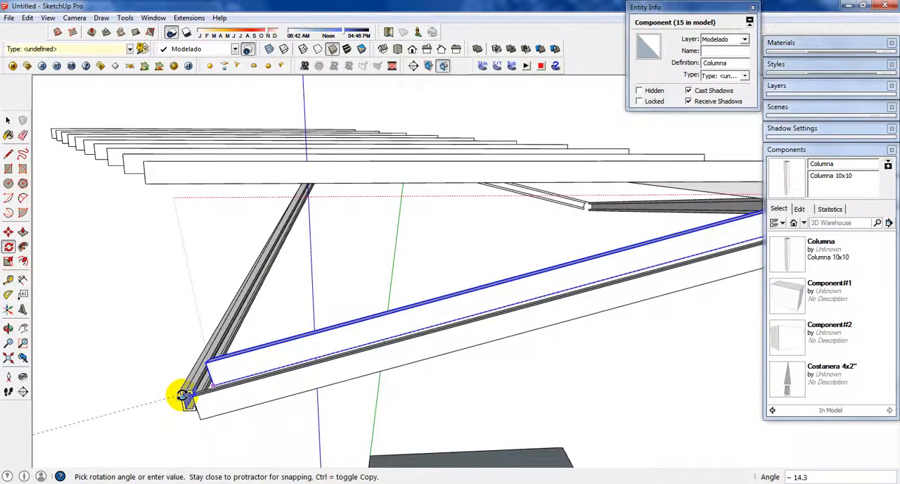
scroll(182, 397, up, 2)
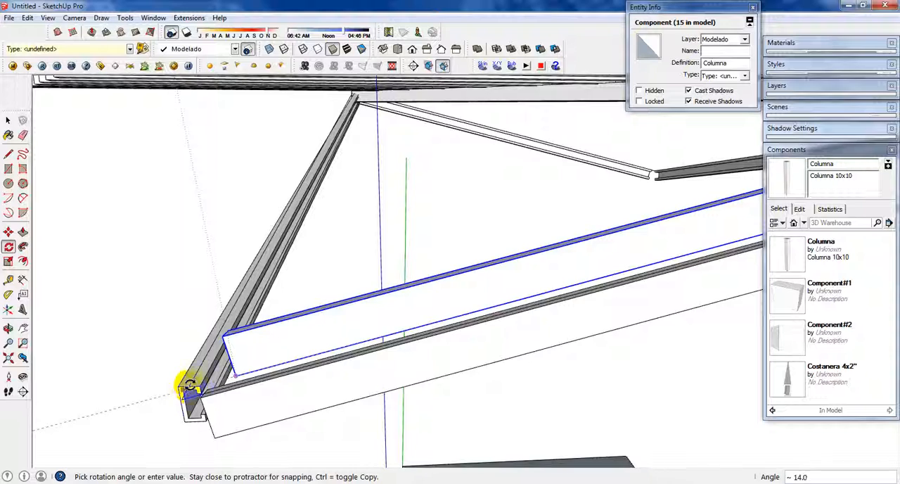
scroll(187, 388, up, 1)
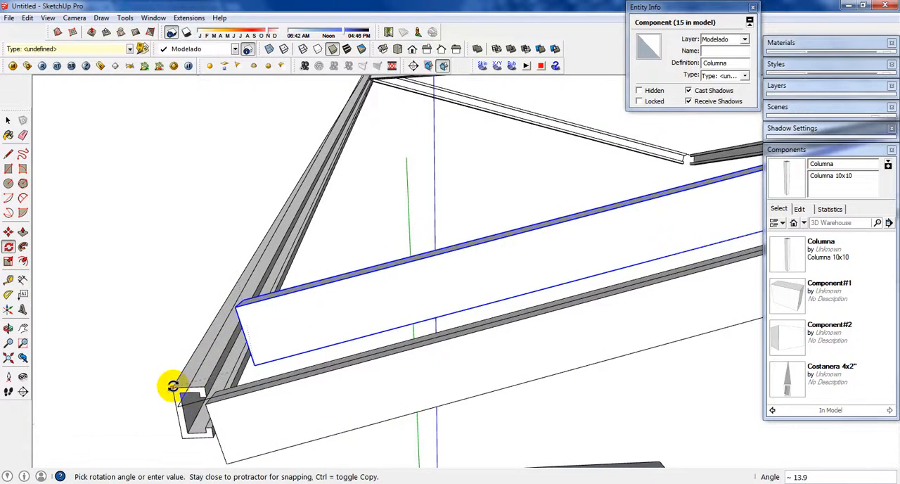
middle_drag(172, 386, 308, 323)
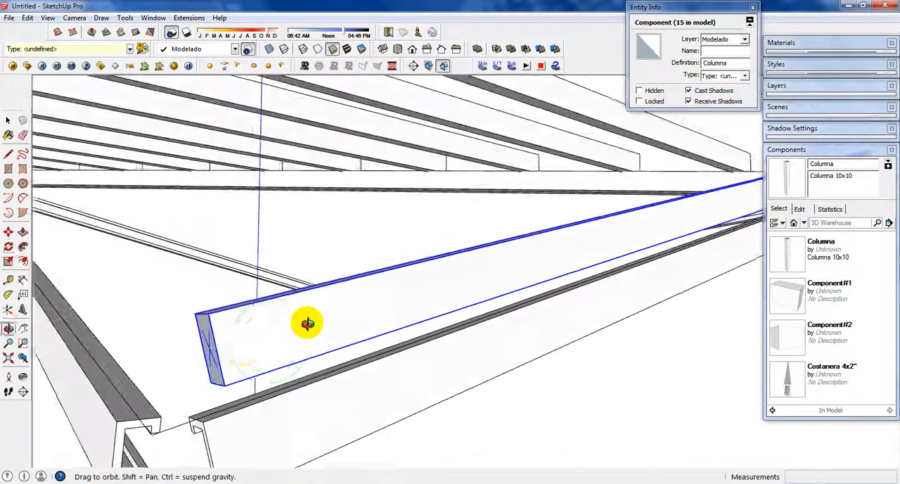
Step: Scale the rotated member lengthwise by about 1.04 to reach the side beam's outer edge
key(s)
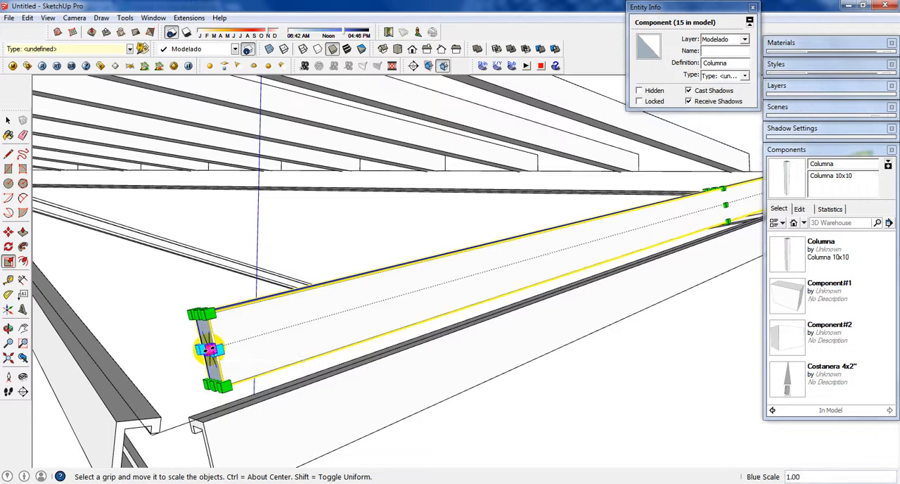
drag(210, 350, 121, 418)
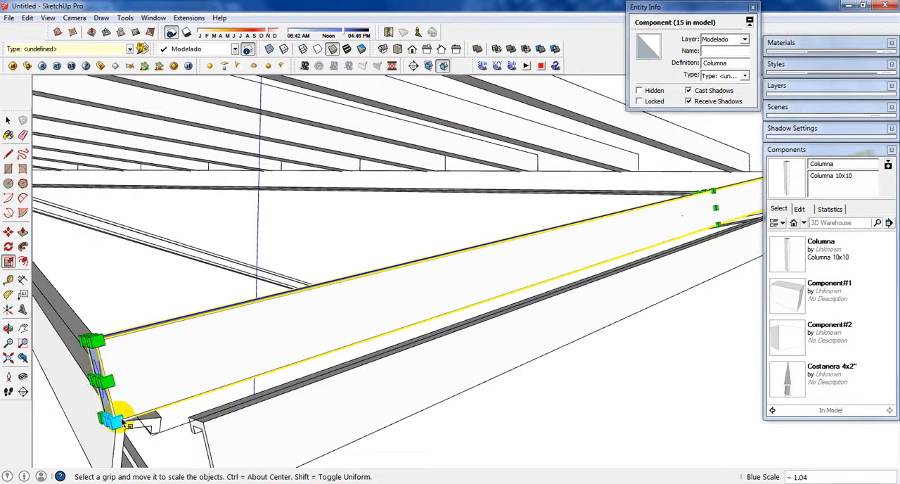
key(space)
scroll(154, 368, down, 6)
Step: Rotate the second arrayed member around its lower corner on the diagonal beam, lowering its free end onto the side beam
middle_drag(296, 321, 209, 358)
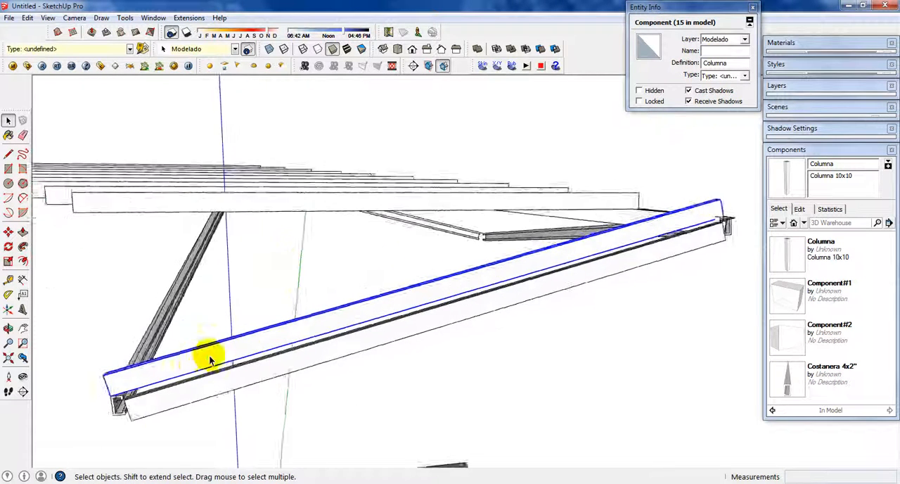
scroll(210, 358, down, 3)
click(499, 237)
click(502, 235)
scroll(517, 239, up, 3)
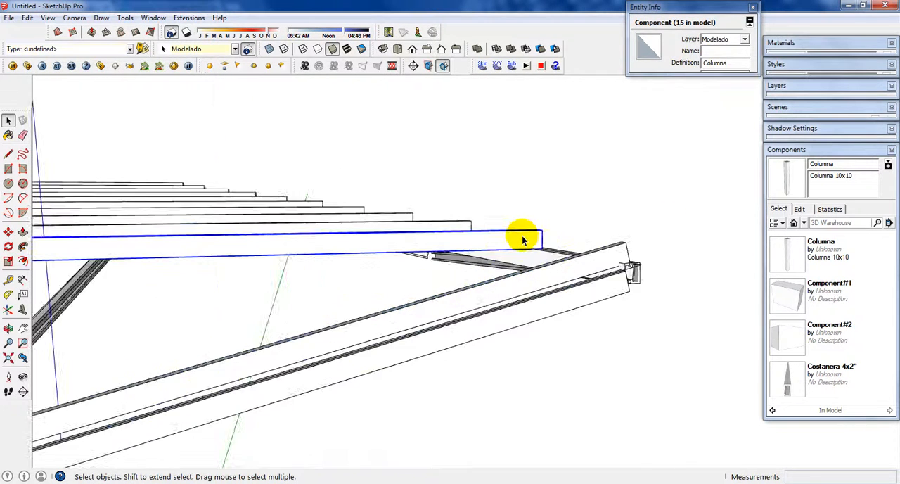
key(q)
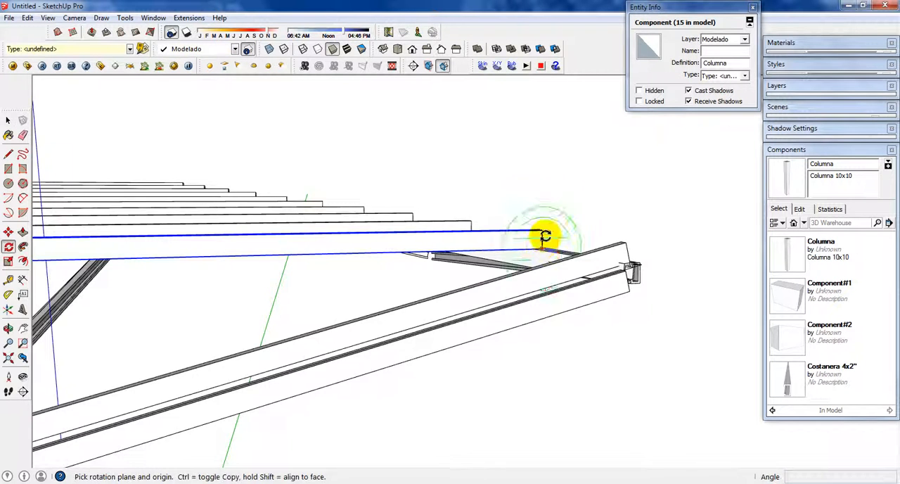
middle_drag(542, 235, 393, 365)
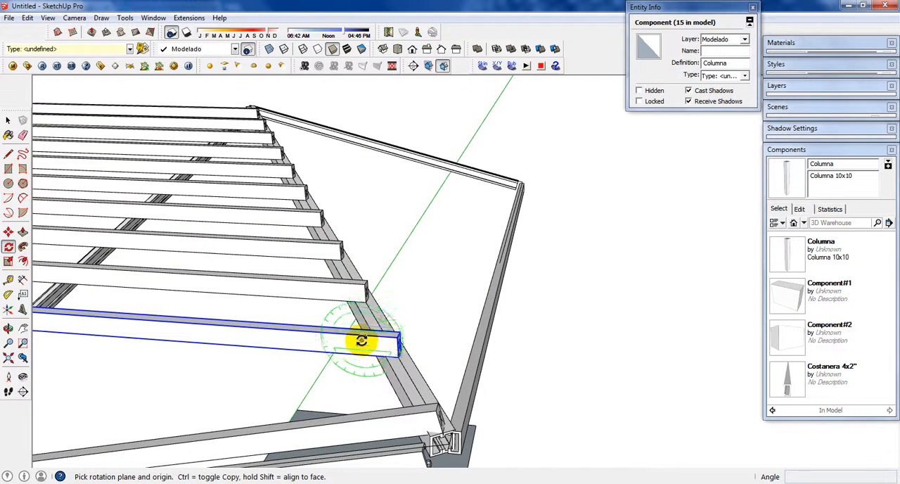
middle_drag(394, 355, 421, 221)
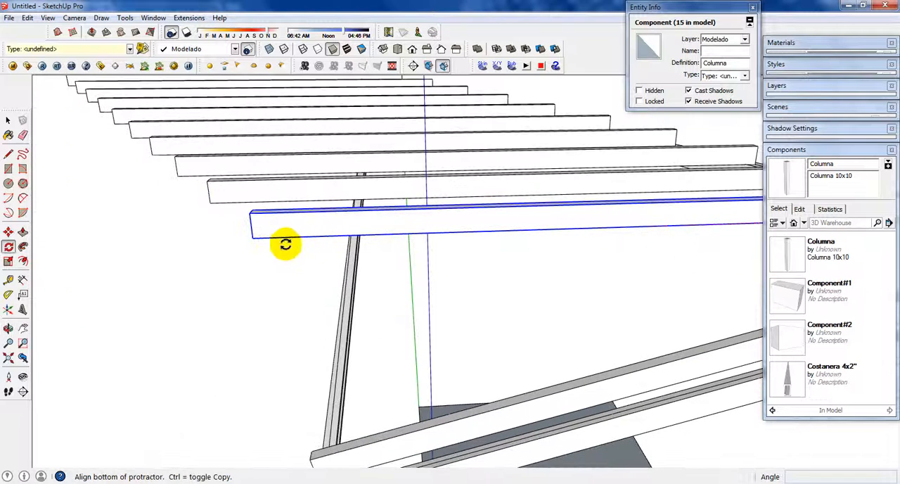
click(255, 239)
middle_drag(341, 335, 470, 287)
scroll(470, 334, up, 4)
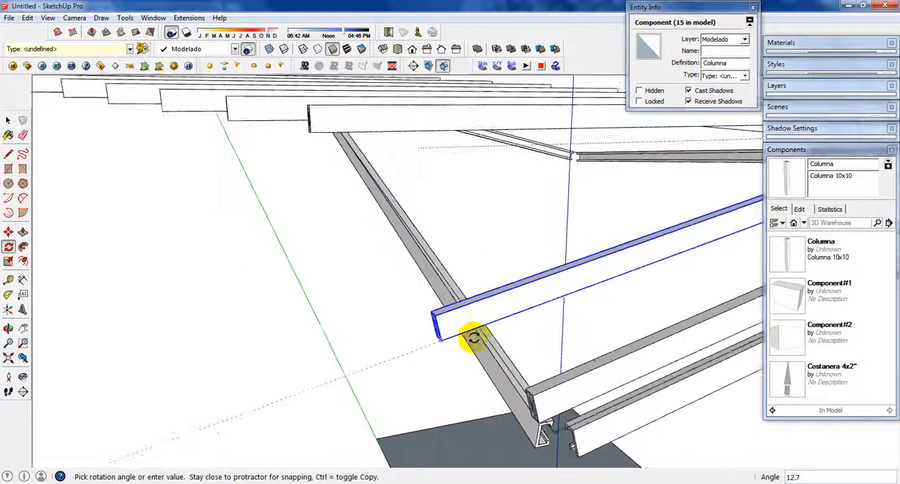
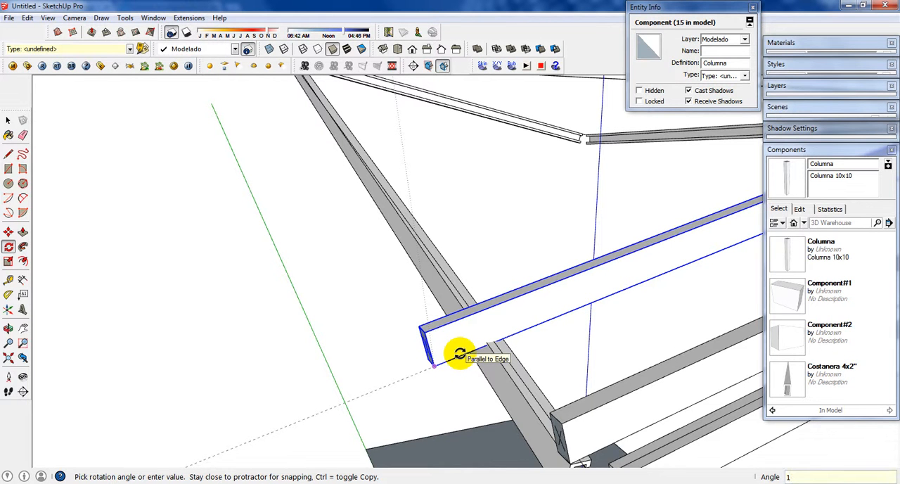
Step: Finish rotating the second arrayed member onto the side beam with an exact angle of 13.95°
click(460, 353)
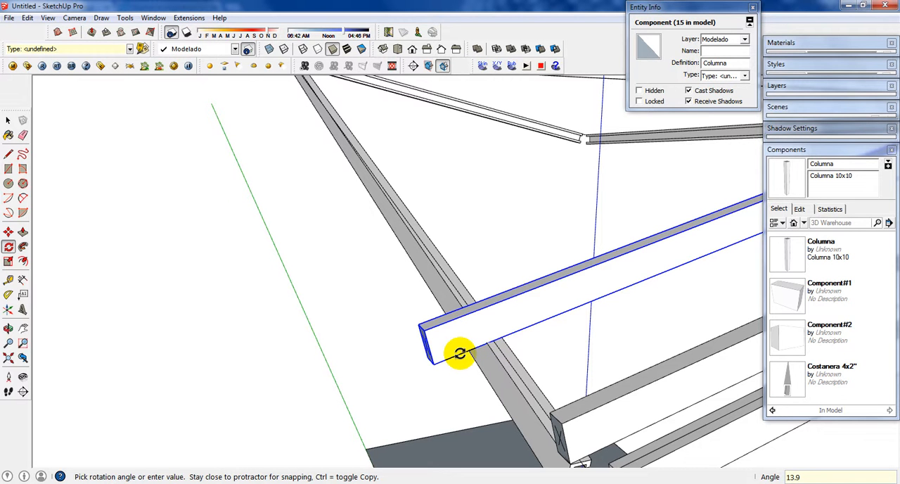
key(ctrl+z)
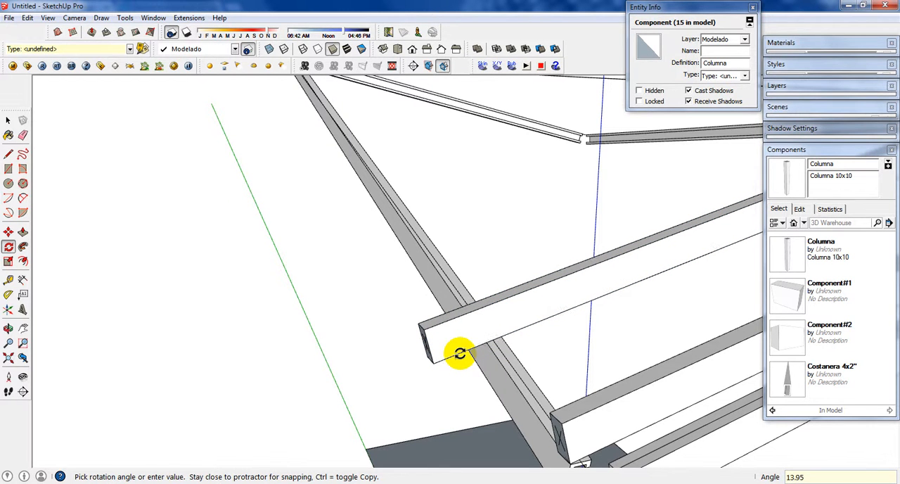
key(space)
Step: Scale the second member lengthwise by about 0.95 so its free end stops at the side beam's outer edge
click(427, 349)
key(s)
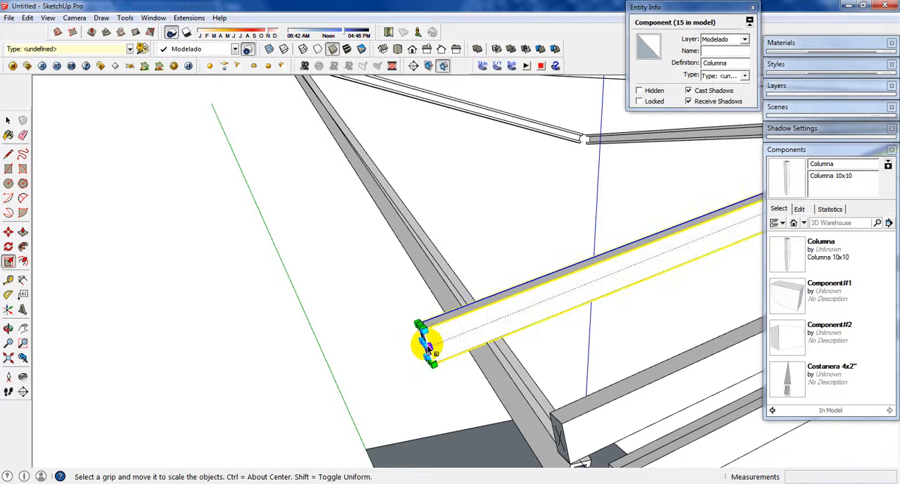
scroll(424, 349, up, 5)
drag(689, 415, 519, 366)
scroll(519, 366, down, 5)
shift+middle_drag(660, 404, 553, 361)
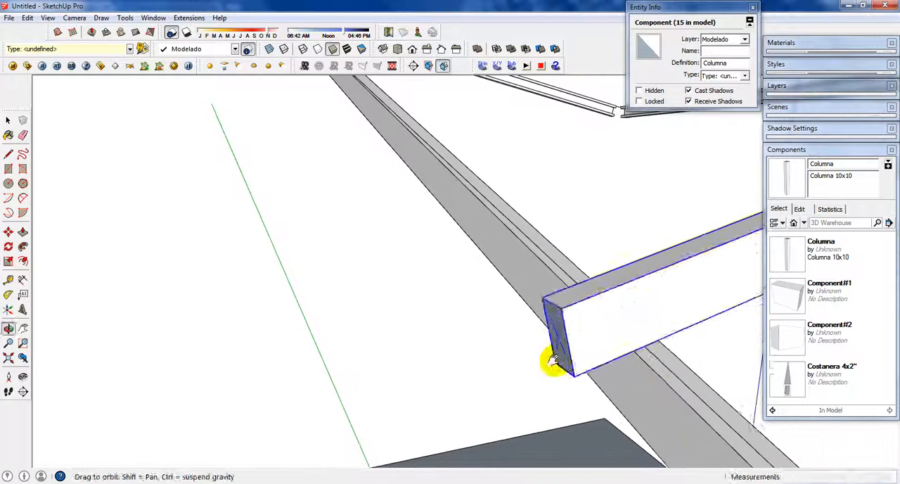
drag(659, 389, 635, 378)
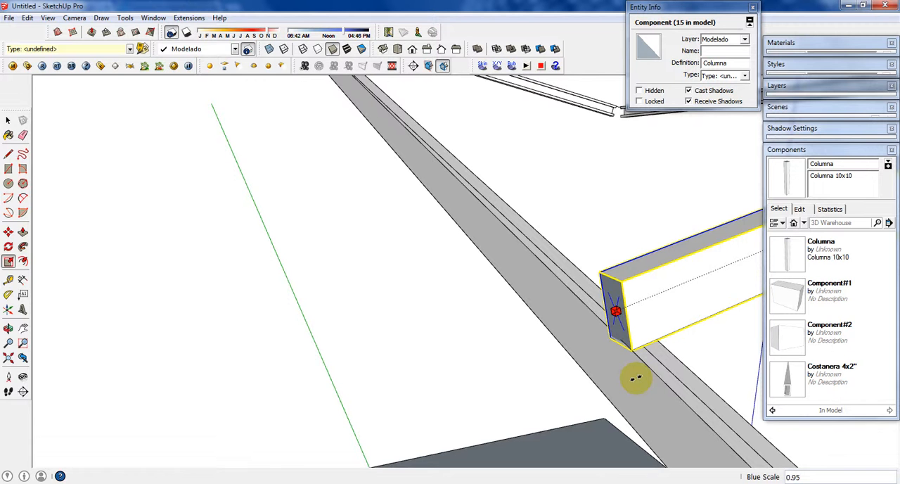
click(639, 383)
key(space)
Step: Rotate the third arrayed member about 13.6° around its lower corner on the diagonal beam, lowering its free end toward the side beam
scroll(618, 344, up, 2)
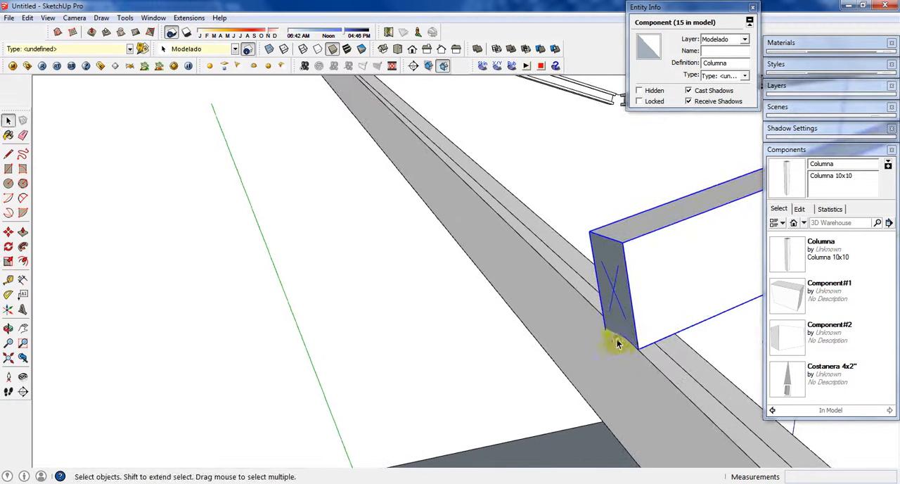
scroll(605, 338, down, 1)
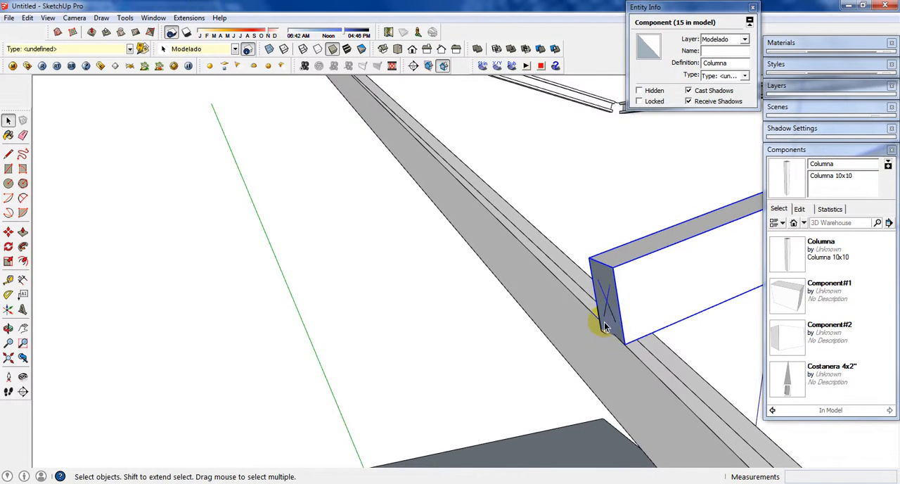
scroll(611, 332, down, 1)
scroll(607, 335, down, 6)
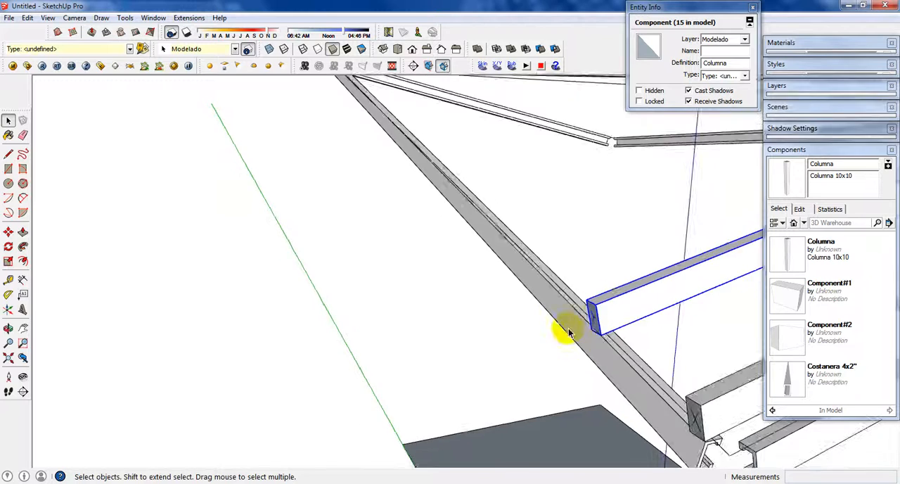
middle_drag(560, 341, 598, 367)
click(587, 358)
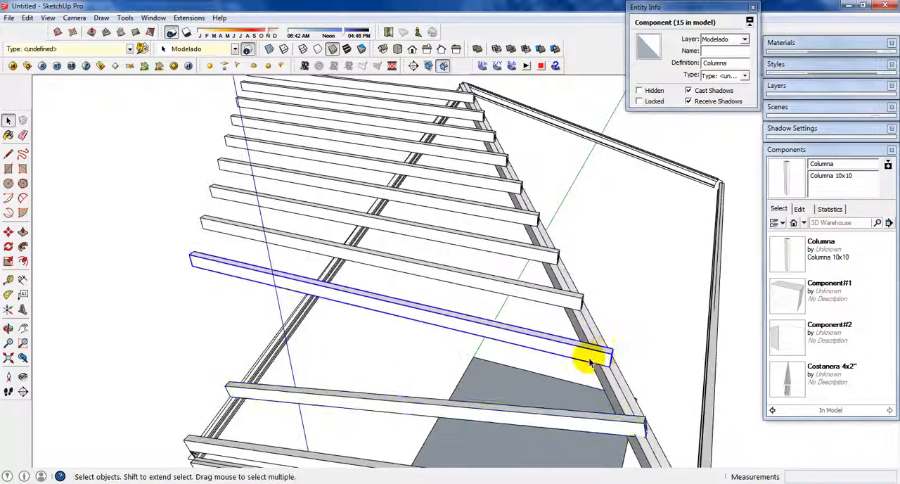
scroll(587, 357, up, 3)
key(q)
click(622, 373)
scroll(288, 294, down, 2)
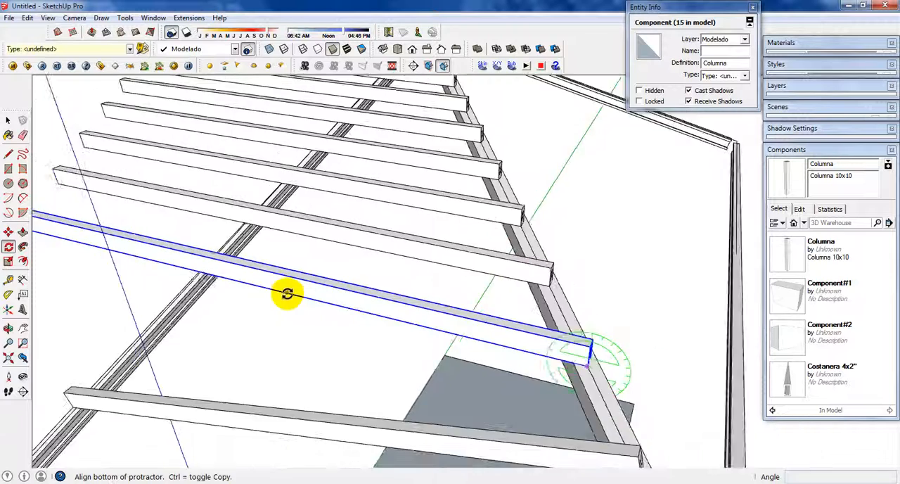
middle_drag(299, 292, 450, 281)
click(187, 238)
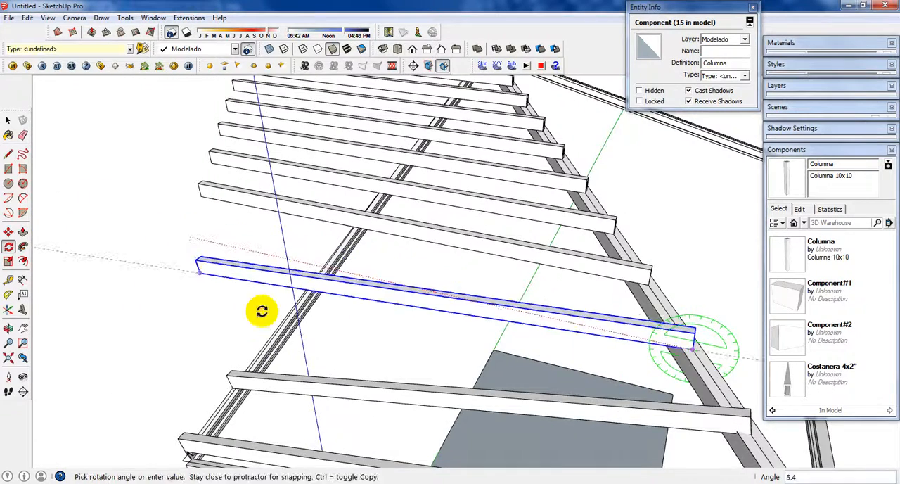
middle_drag(285, 324, 441, 328)
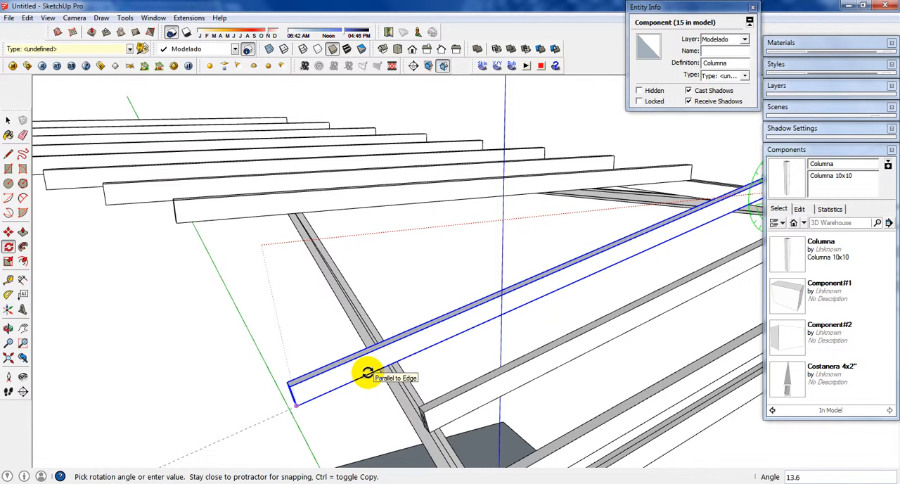
click(367, 374)
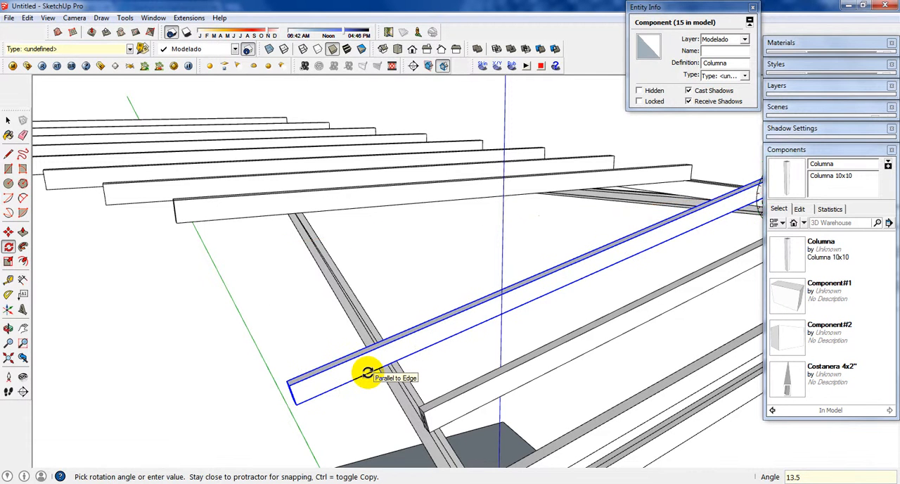
Step: Refine the third member's rotation to slightly over 14° so its underside rests on the side beam
text(14)
key(Return)
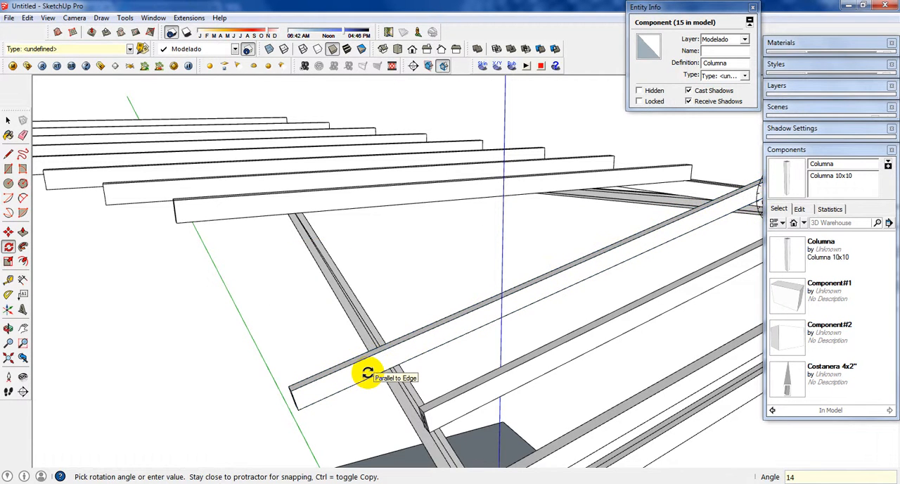
text(.)
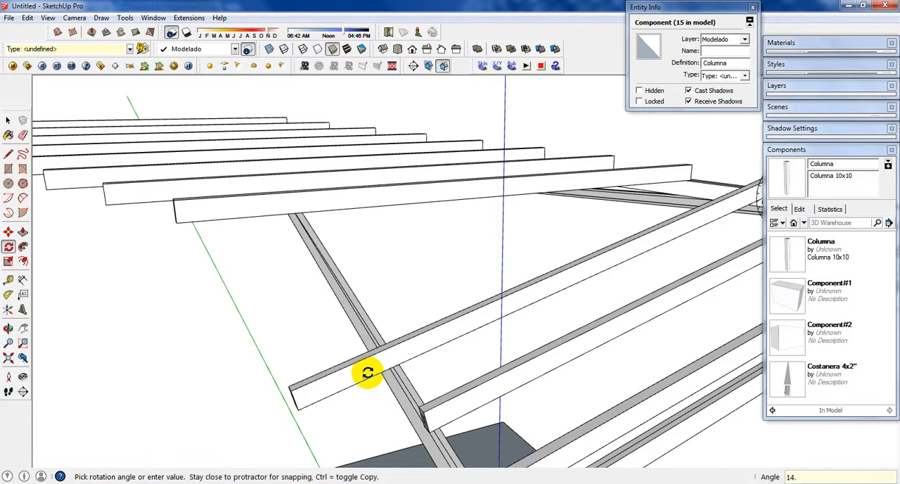
text(14)
key(Return)
key(space)
Step: Scale the third member lengthwise, shortening its free end to the side beam's outer edge
click(341, 381)
middle_drag(338, 384, 400, 391)
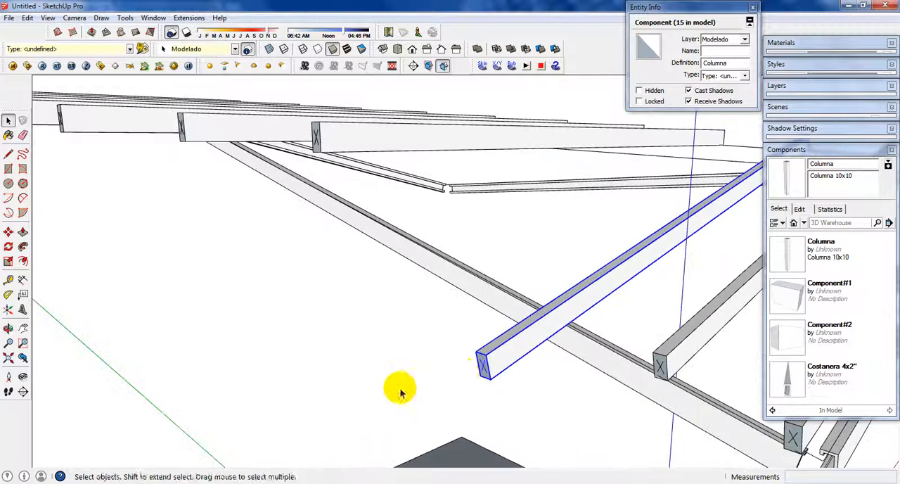
key(s)
scroll(475, 368, up, 2)
click(482, 368)
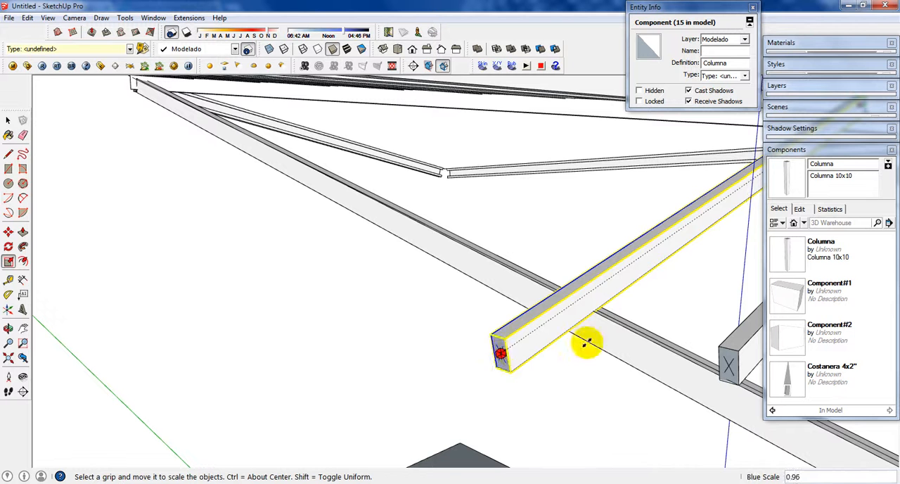
click(605, 320)
key(space)
Step: Rotate the fourth arrayed member 13.9° around its lower corner on the diagonal beam, lowering its free end onto the side beam
scroll(546, 314, down, 2)
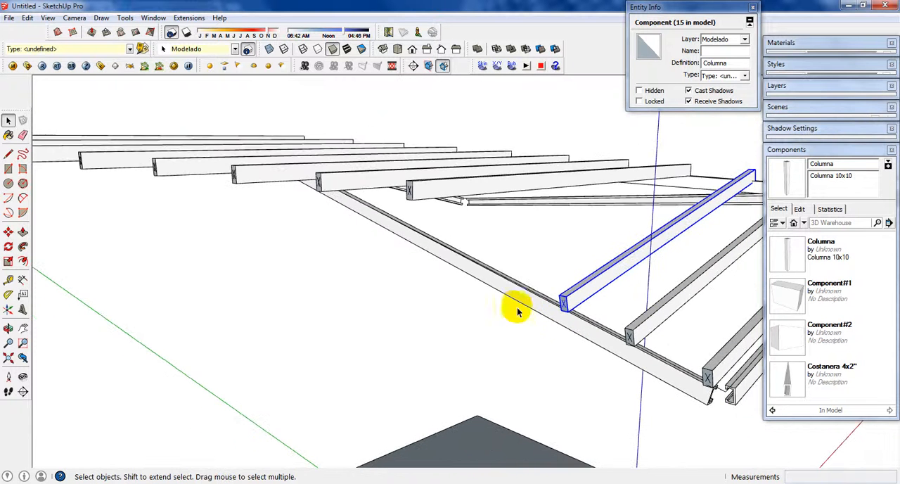
middle_drag(512, 312, 460, 246)
click(464, 245)
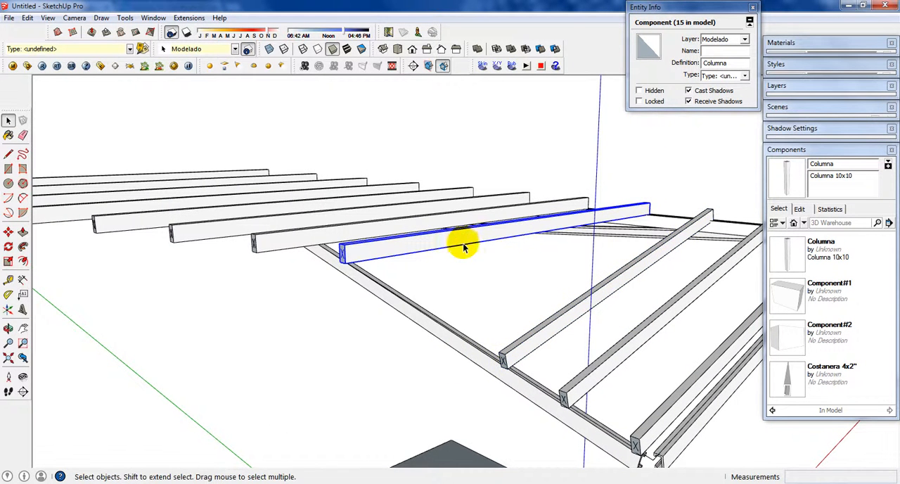
key(q)
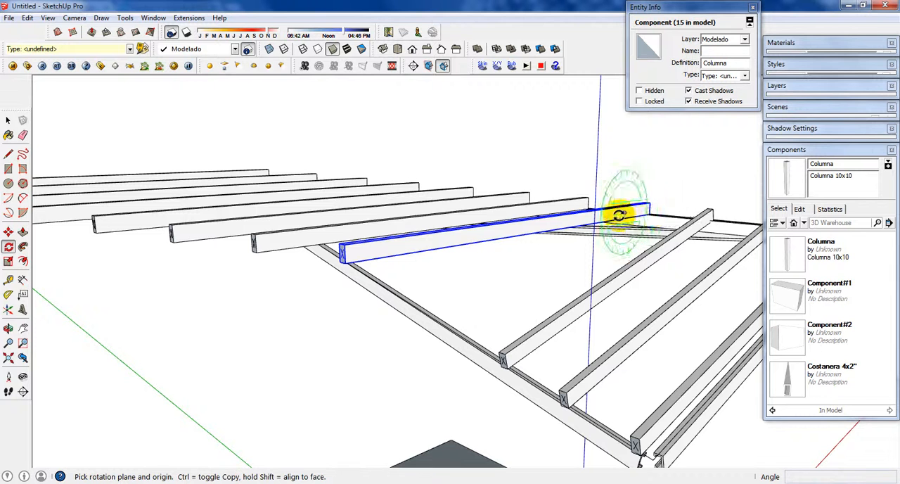
middle_drag(646, 211, 524, 299)
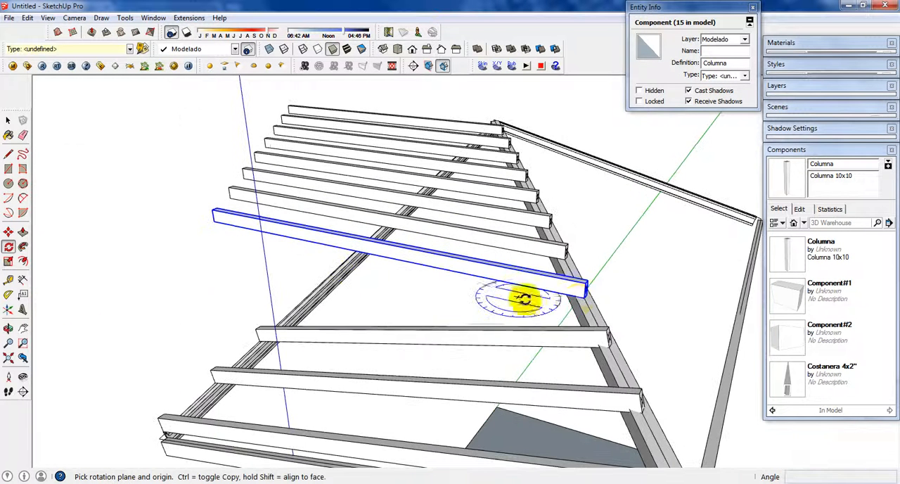
click(583, 295)
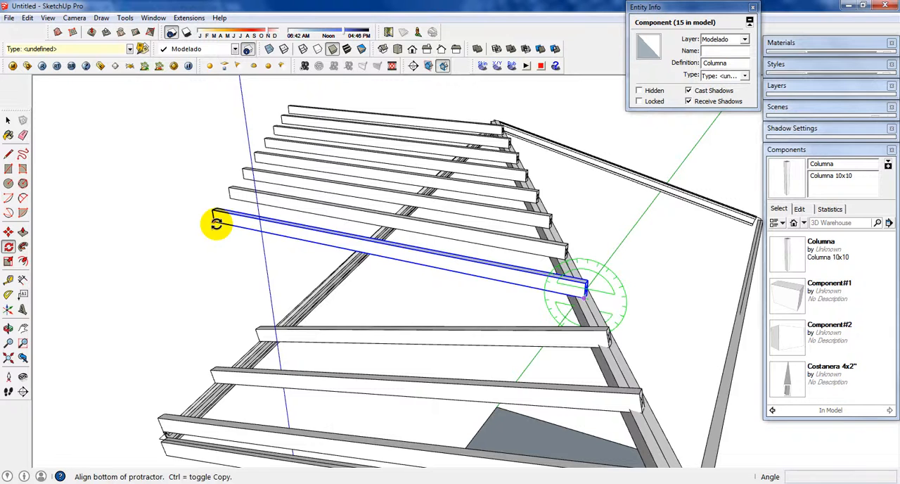
click(217, 223)
middle_drag(295, 301, 435, 290)
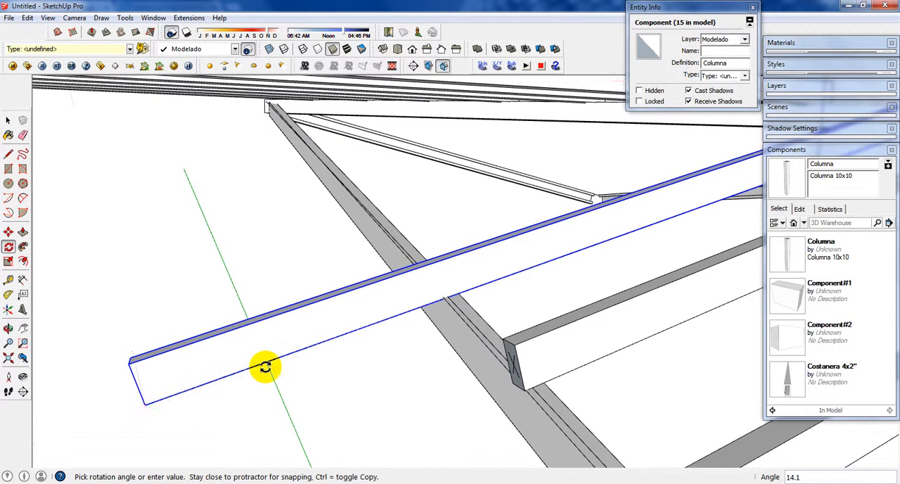
key(Return)
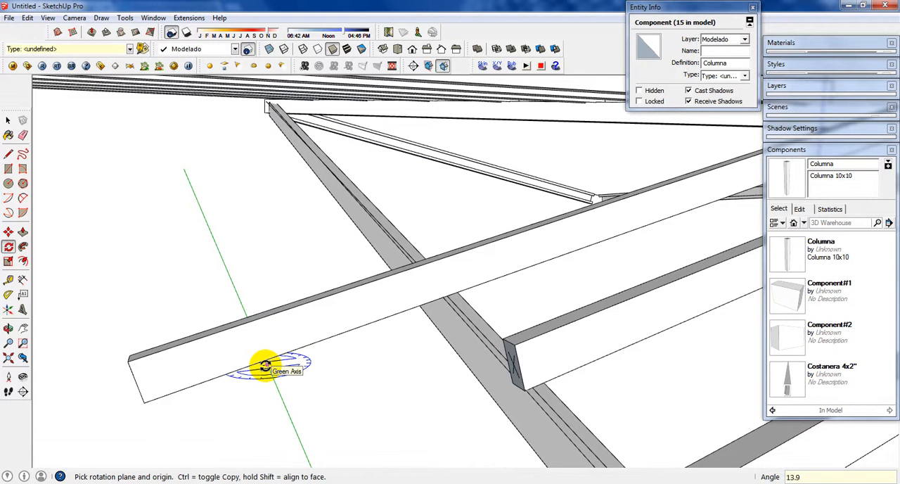
Step: Scale the fourth member lengthwise, shortening its free end to the side beam's outer edge
middle_drag(264, 365, 427, 316)
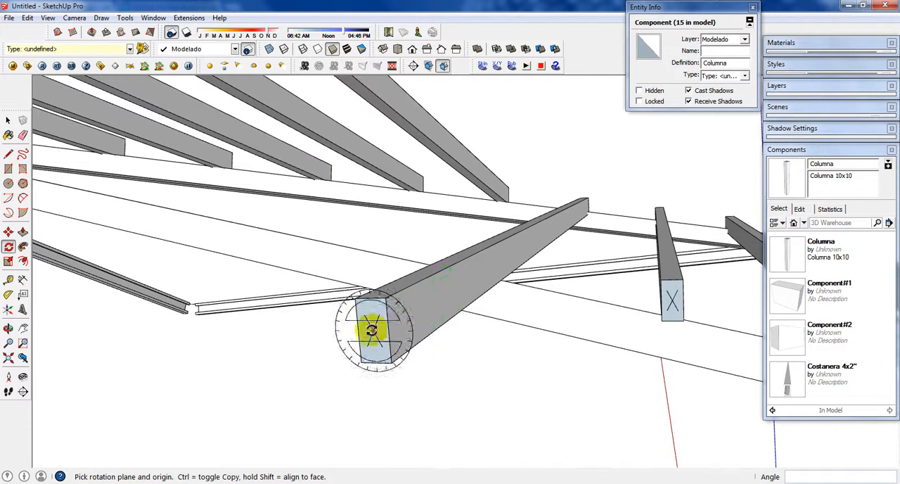
key(space)
click(373, 329)
key(s)
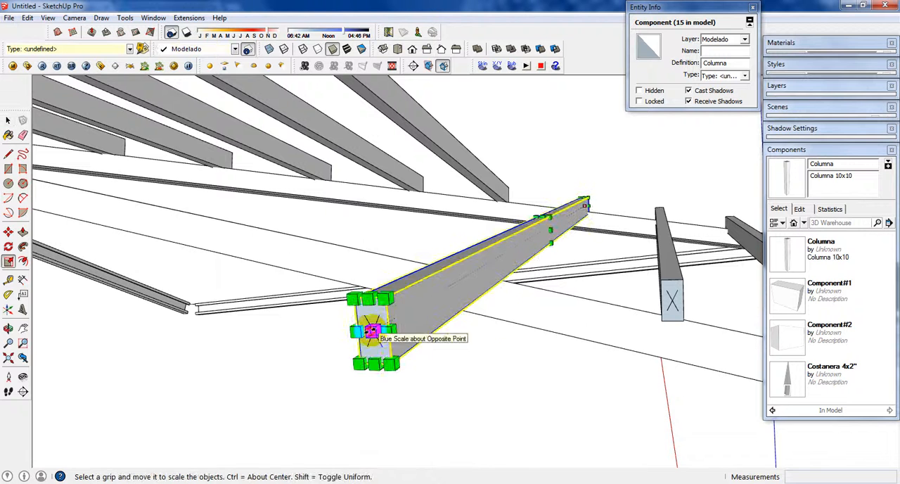
drag(371, 331, 496, 282)
key(space)
Step: Reverse the end face inside the Columna component so its front side faces outward, and leave component editing
middle_drag(549, 280, 460, 304)
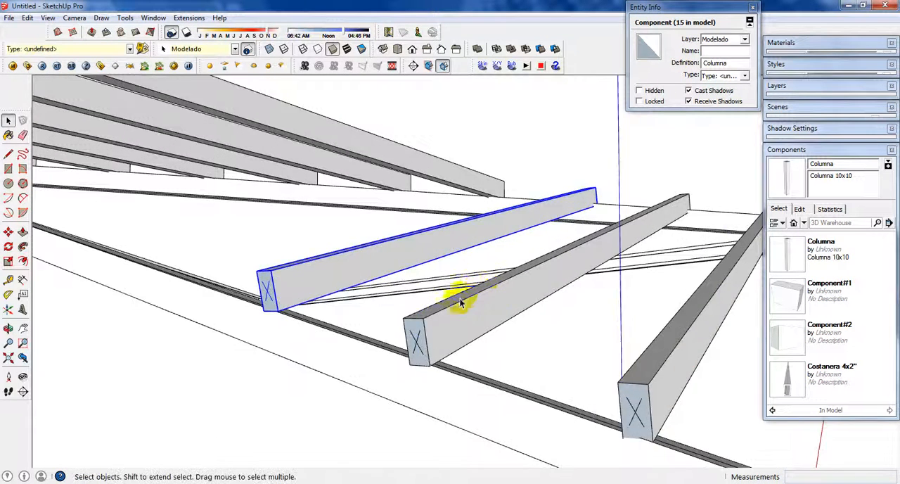
scroll(462, 304, down, 3)
scroll(542, 348, up, 3)
scroll(542, 347, up, 3)
triple_click(542, 345)
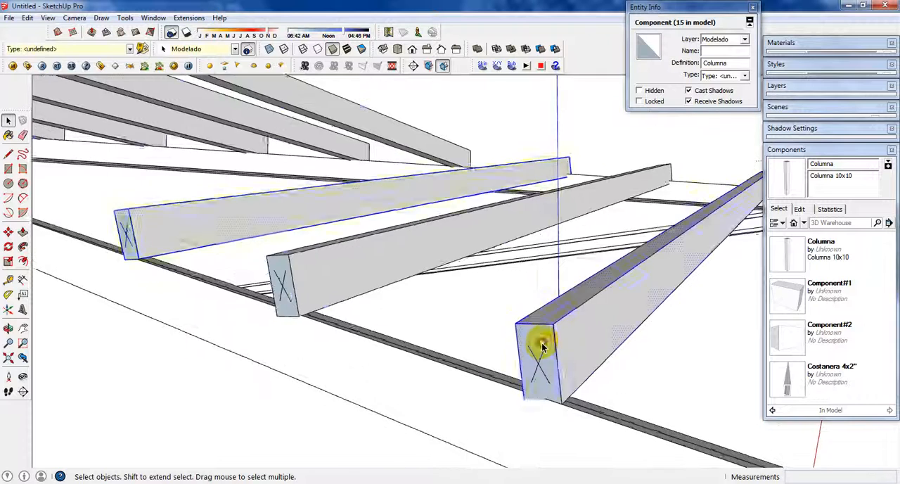
click(540, 344)
scroll(540, 343, up, 1)
click(539, 342)
right_click(541, 342)
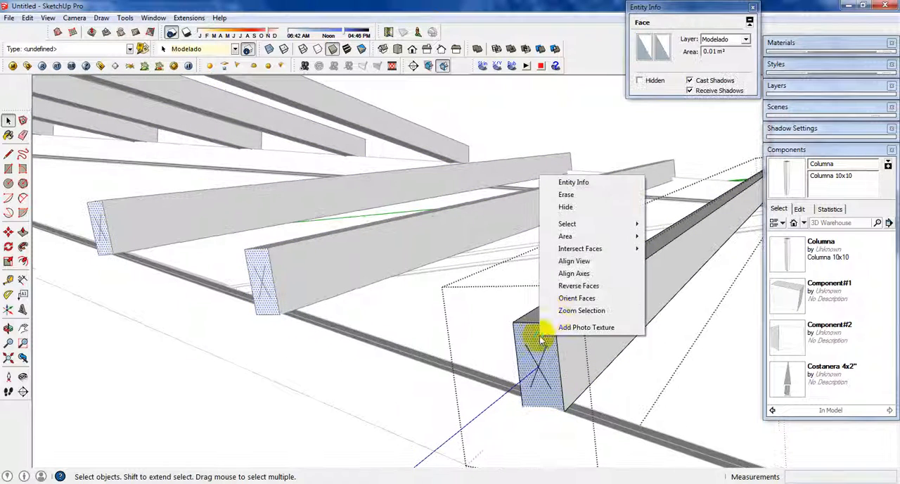
click(584, 287)
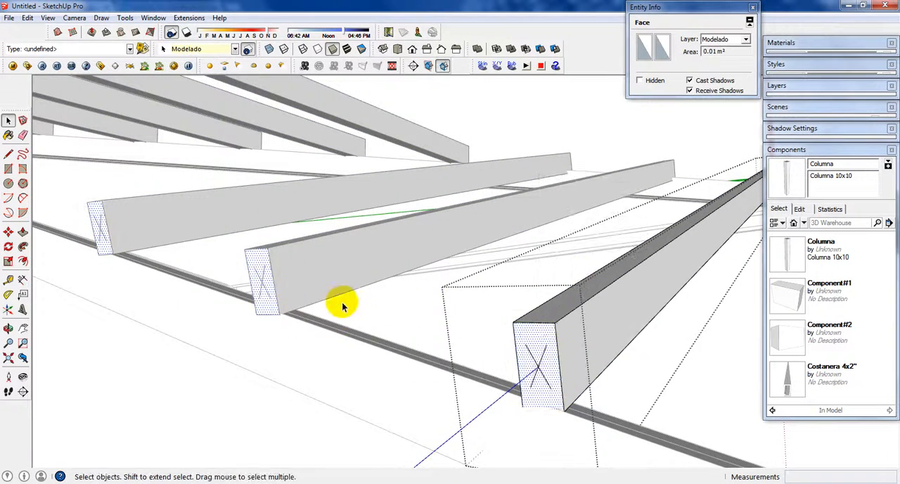
click(406, 321)
Step: Rotate the fifth arrayed member about 14° around its lower corner on the diagonal beam, lowering its free end onto the side beam
scroll(408, 316, down, 9)
middle_drag(410, 315, 396, 303)
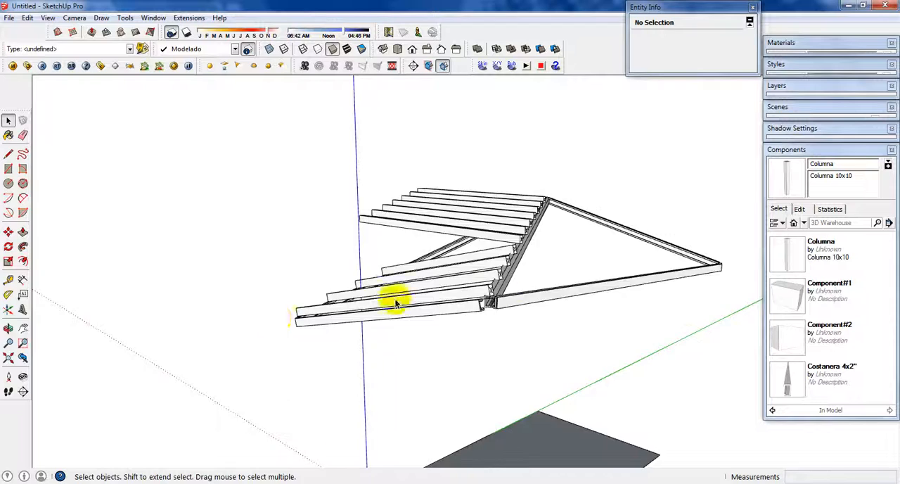
scroll(524, 273, up, 3)
middle_drag(525, 275, 451, 345)
middle_drag(521, 254, 575, 237)
click(413, 232)
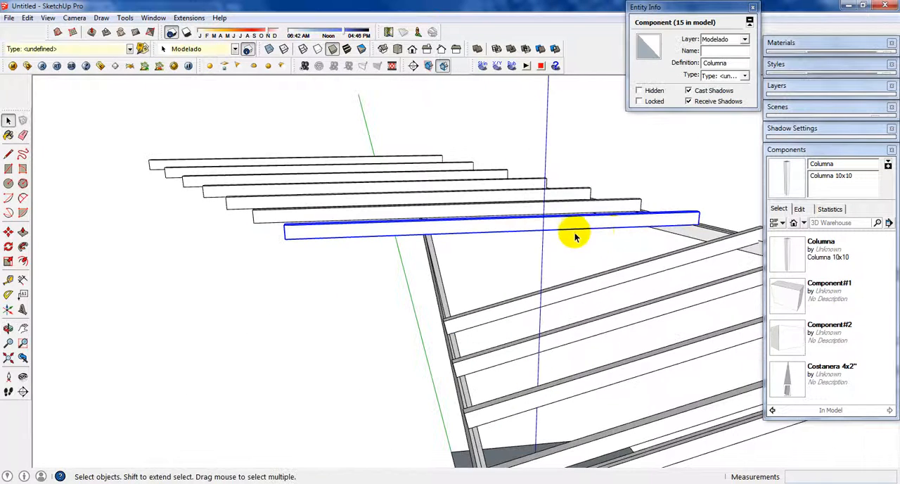
key(q)
click(695, 221)
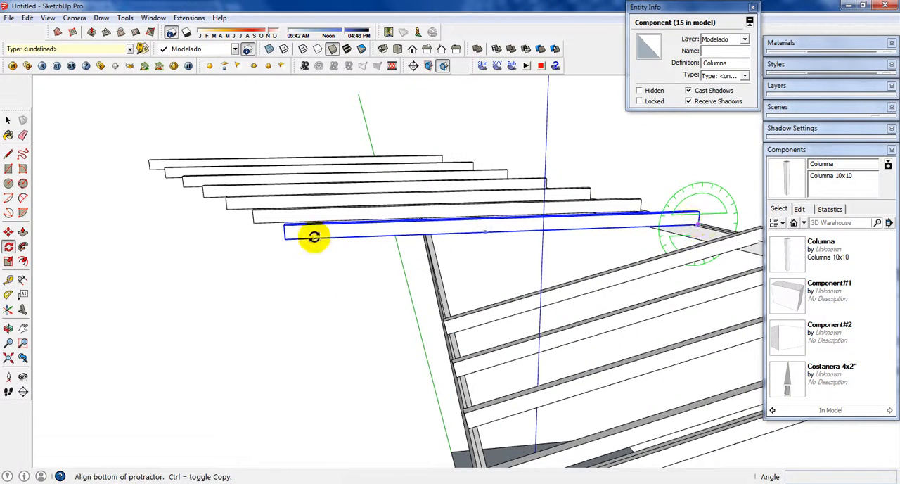
click(284, 237)
middle_drag(448, 297, 515, 246)
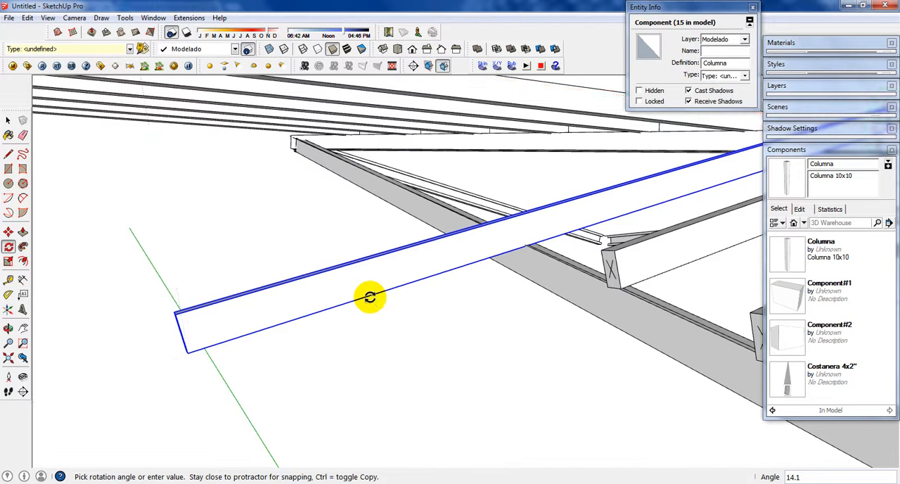
text(9)
key(Return)
key(space)
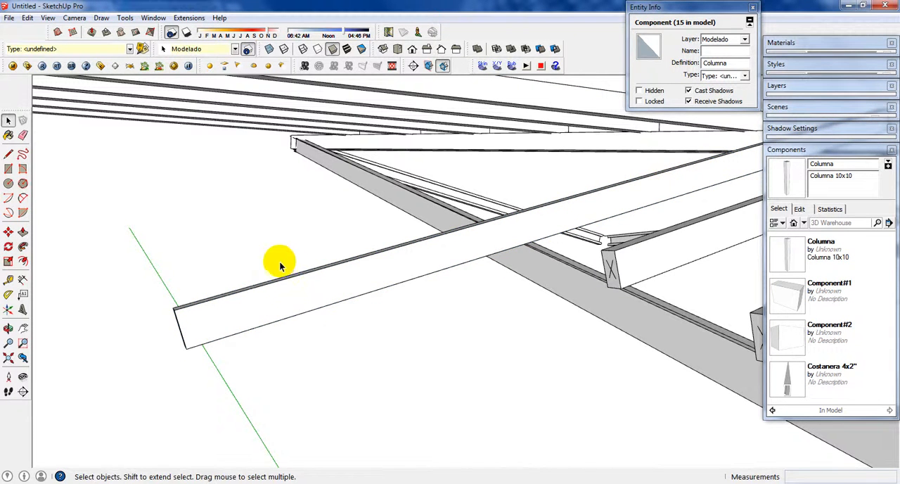
Step: Scale the fifth member lengthwise, shortening its free end to the side beam
click(291, 301)
middle_drag(291, 301, 391, 293)
key(s)
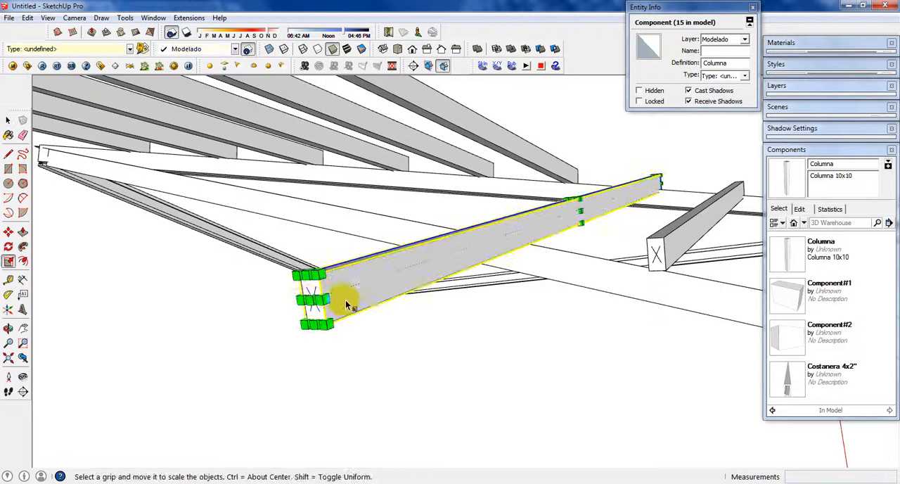
drag(318, 301, 520, 239)
key(space)
middle_drag(520, 239, 451, 274)
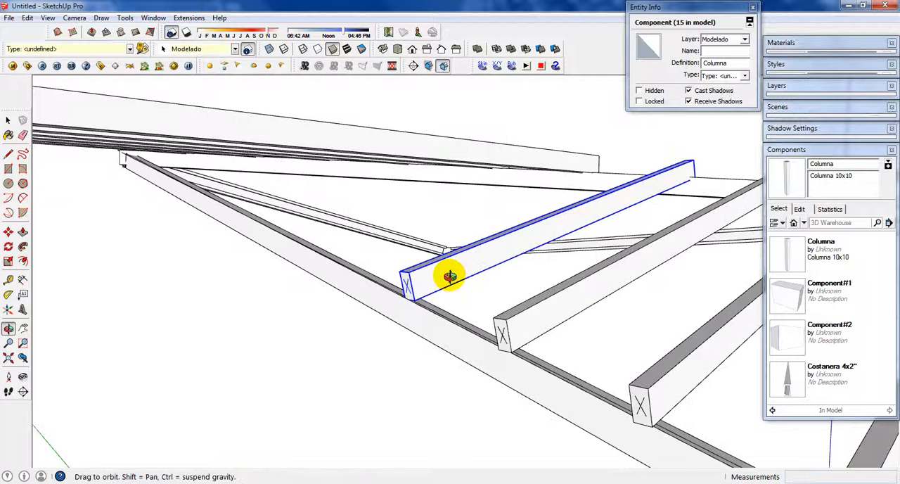
scroll(412, 147, down, 1)
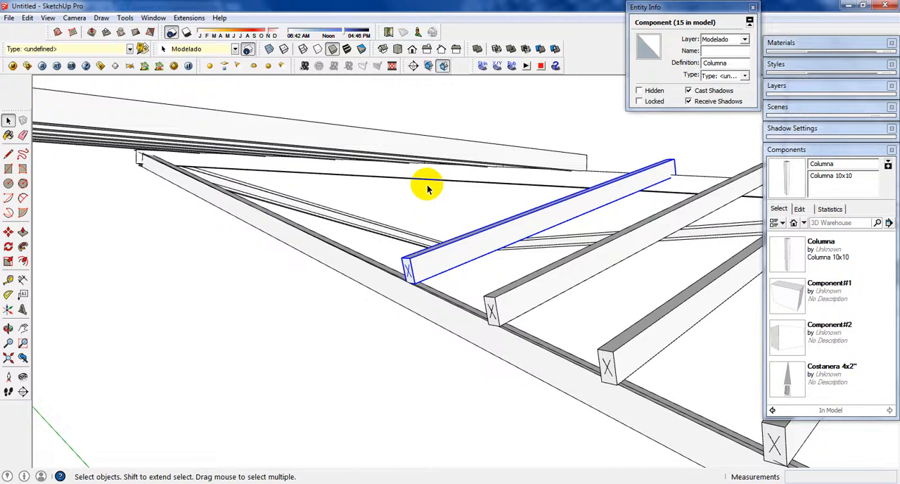
Step: Fine-tune the fifth member's length with a lengthwise scale of 1.005 so its end meets the side beam's outer edge, and deselect it
scroll(423, 272, up, 2)
key(s)
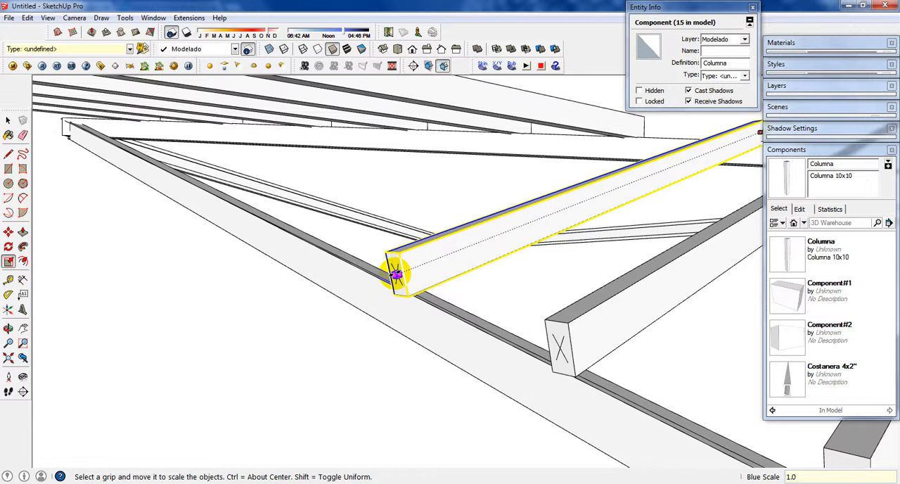
click(396, 275)
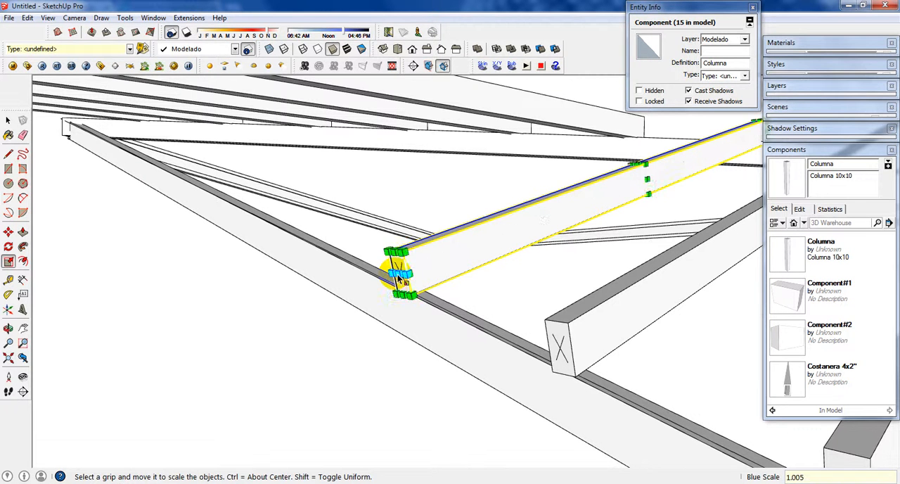
key(space)
scroll(450, 302, down, 3)
scroll(535, 225, down, 3)
click(518, 220)
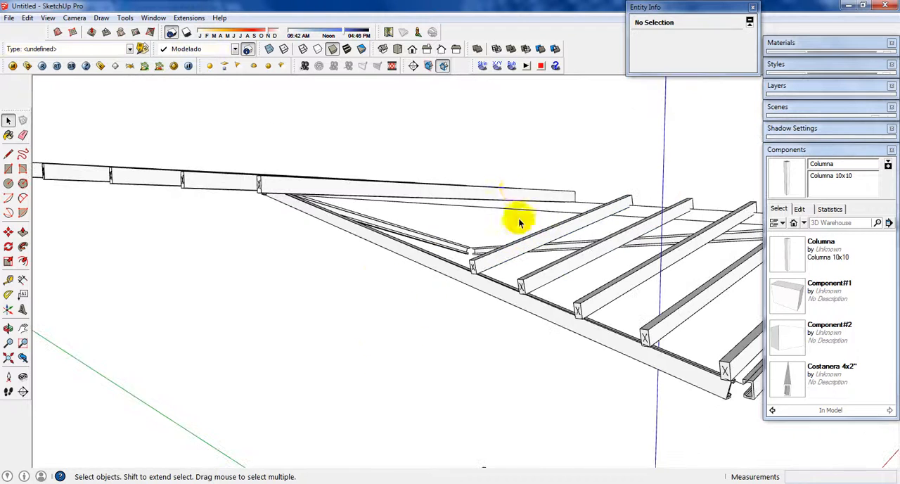
Step: Dismiss the file error dialog and rotate the sixth member about 14.1° around its lower corner on the diagonal beam, lowering it onto the side beam
middle_drag(518, 221, 359, 214)
click(471, 204)
scroll(492, 209, up, 3)
key(q)
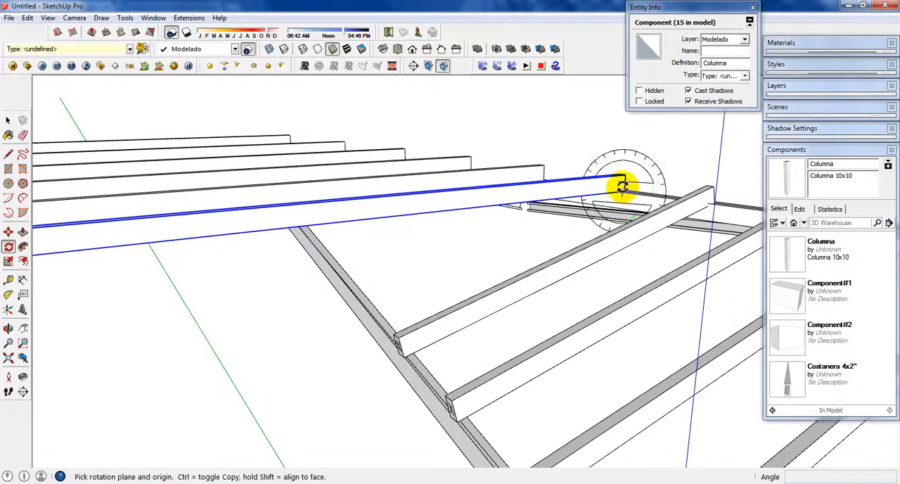
middle_drag(624, 187, 435, 217)
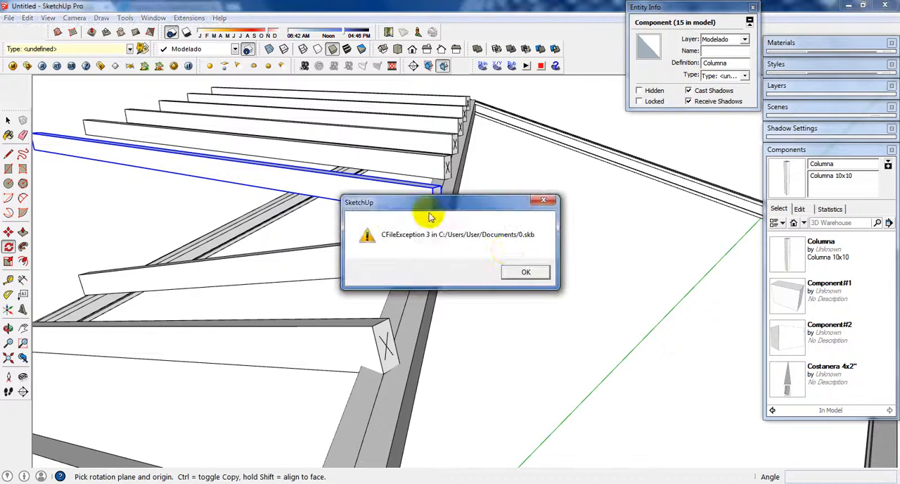
click(520, 271)
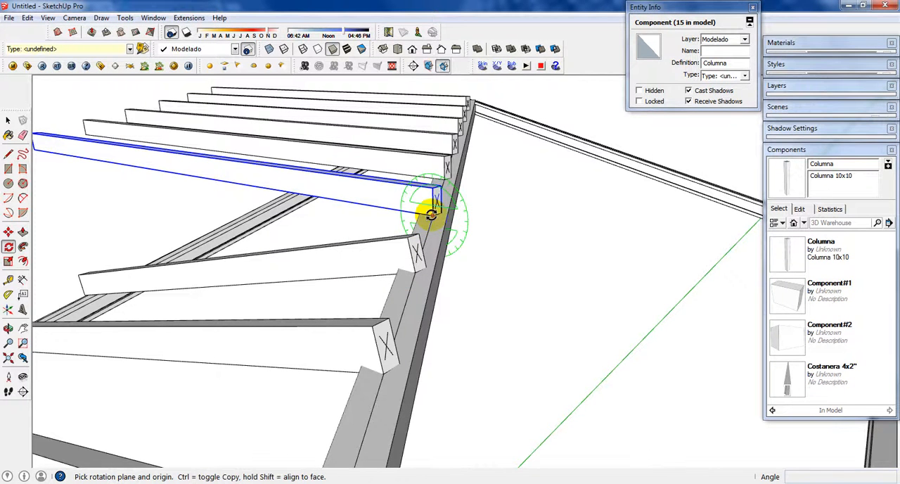
click(428, 210)
middle_drag(114, 169, 245, 174)
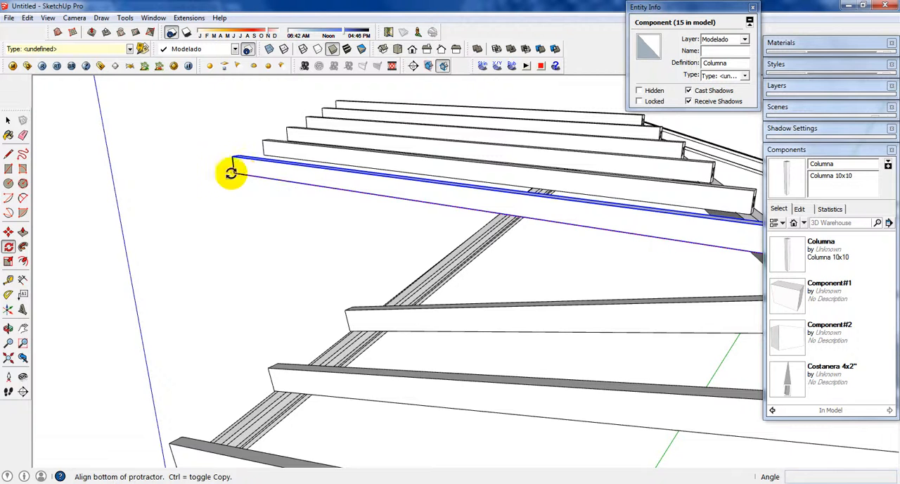
click(232, 174)
middle_drag(511, 250, 643, 257)
scroll(588, 249, up, 3)
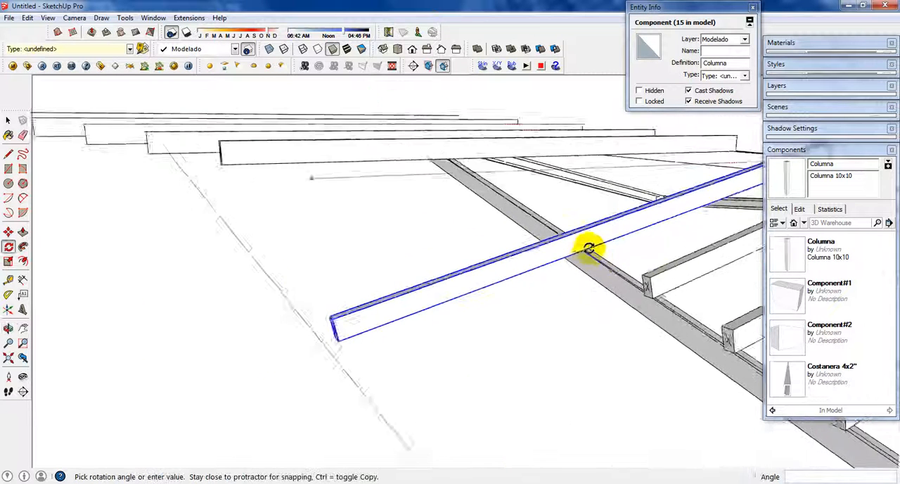
scroll(579, 258, up, 2)
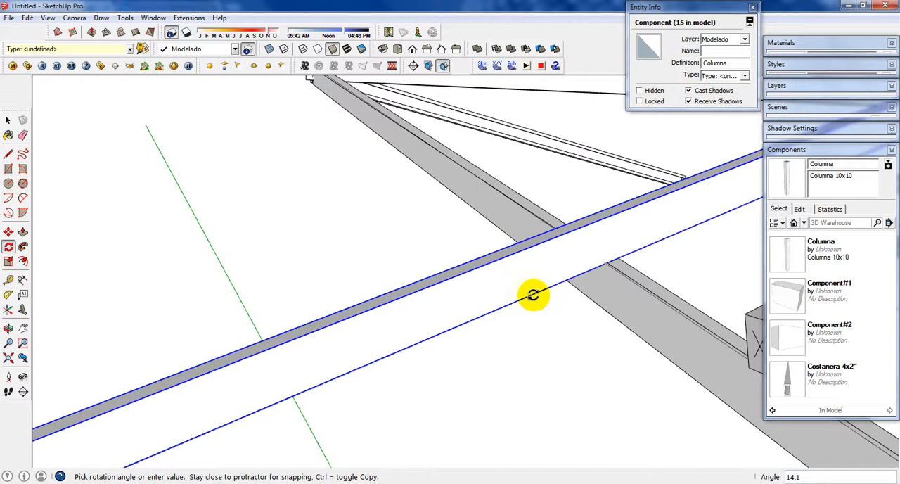
click(530, 296)
Step: Scale the sixth member lengthwise, shortening its free end to the side beam's outer edge
scroll(529, 297, down, 3)
middle_drag(529, 296, 576, 255)
key(s)
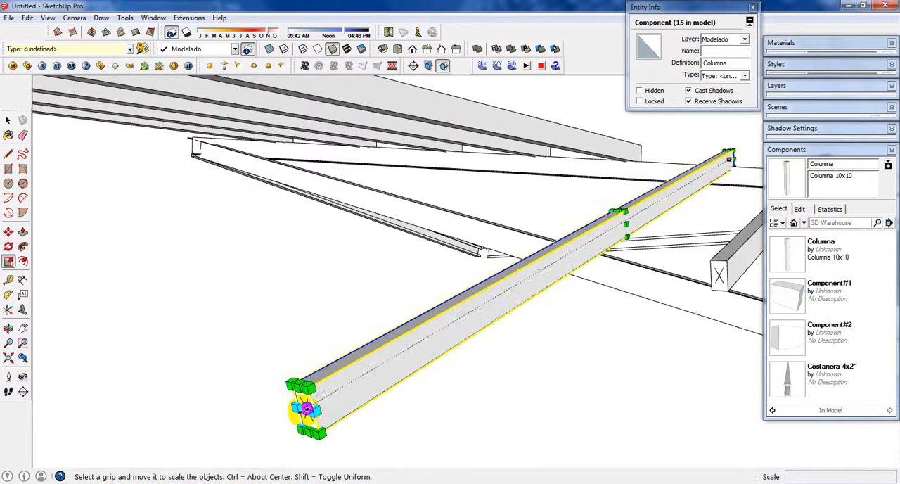
drag(306, 409, 602, 231)
key(space)
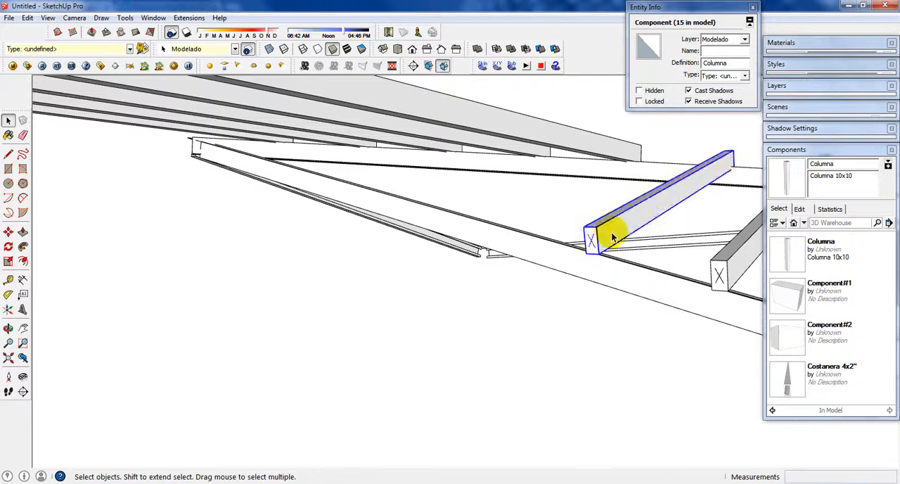
Step: Rotate the seventh arrayed member 14.1° around its lower corner on the diagonal beam, lowering its free end onto the side beam
middle_drag(603, 230, 412, 226)
click(482, 221)
scroll(483, 220, up, 2)
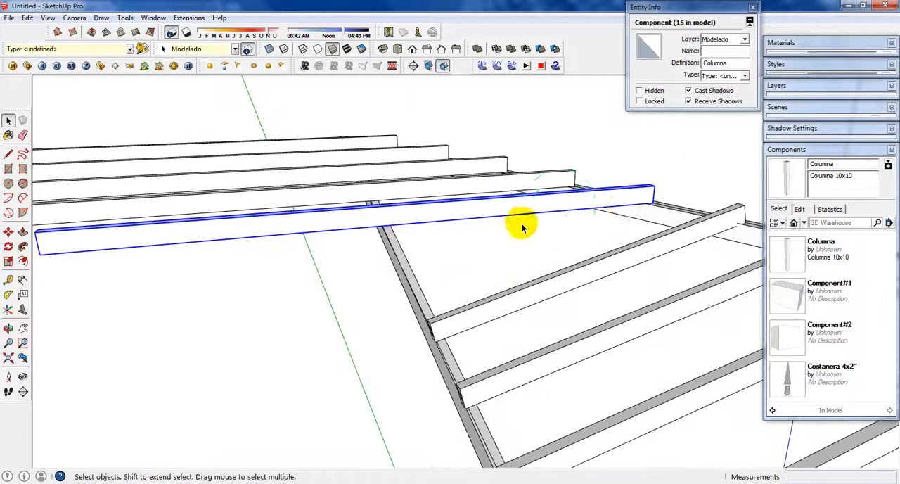
key(q)
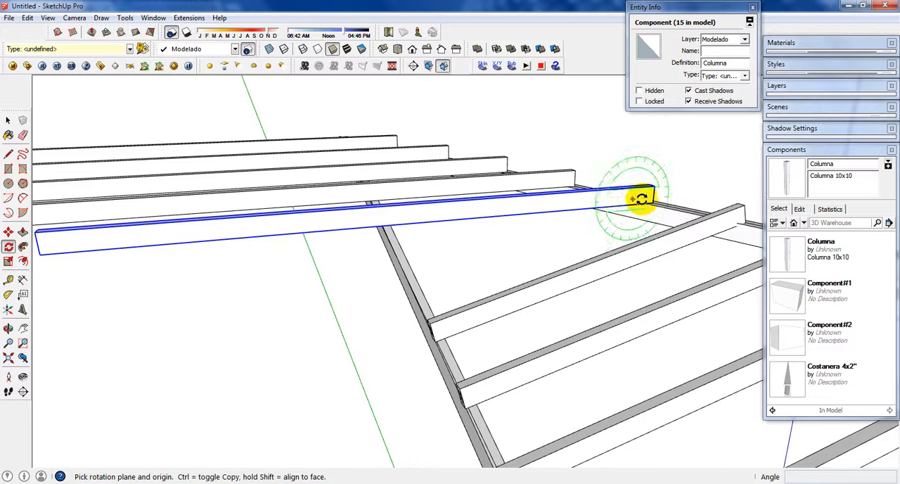
scroll(648, 200, up, 3)
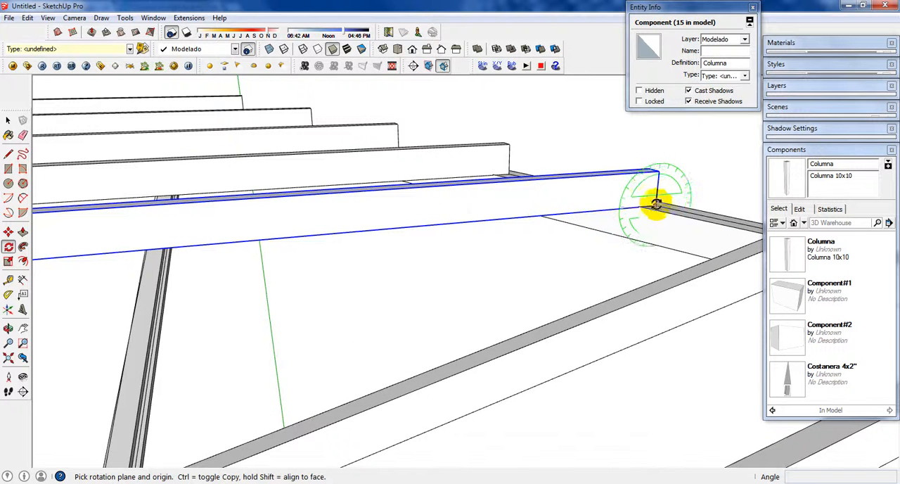
click(655, 206)
shift+middle_drag(564, 192, 694, 193)
key(q)
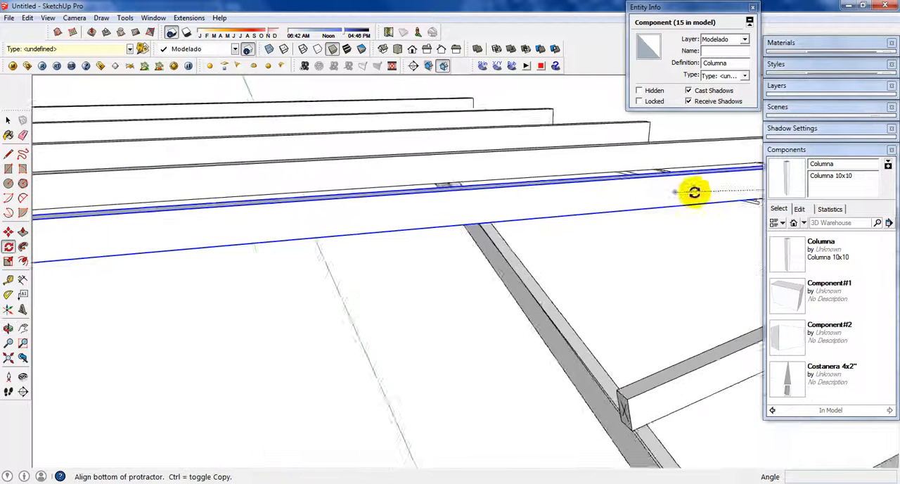
click(68, 258)
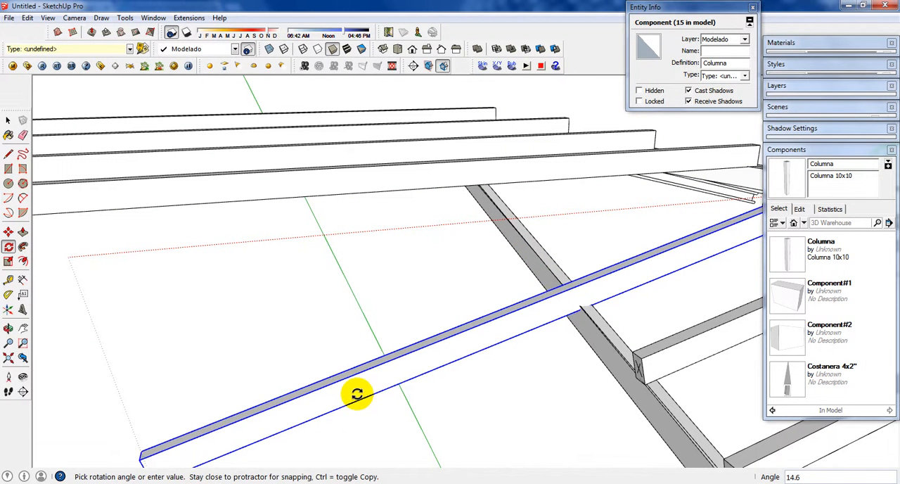
middle_drag(354, 394, 336, 293)
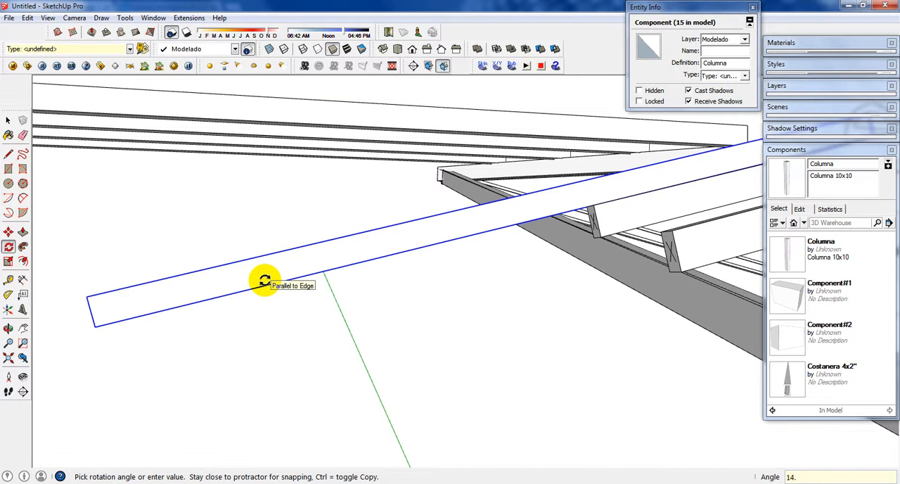
text(1)
key(Return)
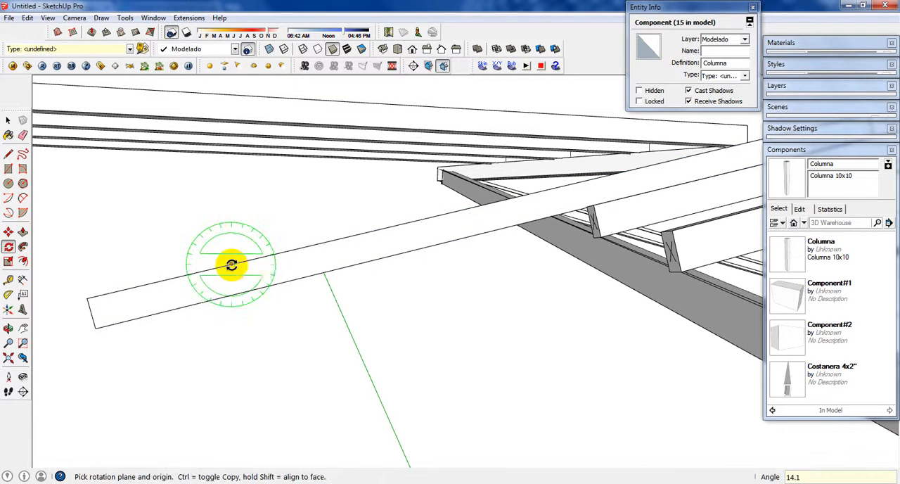
Step: Scale the seventh member lengthwise, pulling its free end back to the side beam
key(space)
click(237, 279)
middle_drag(237, 279, 598, 265)
key(s)
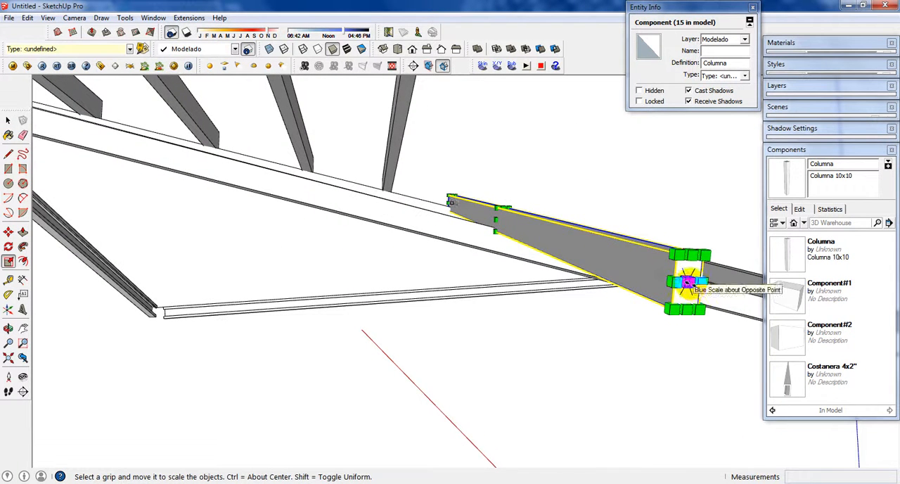
drag(686, 282, 506, 220)
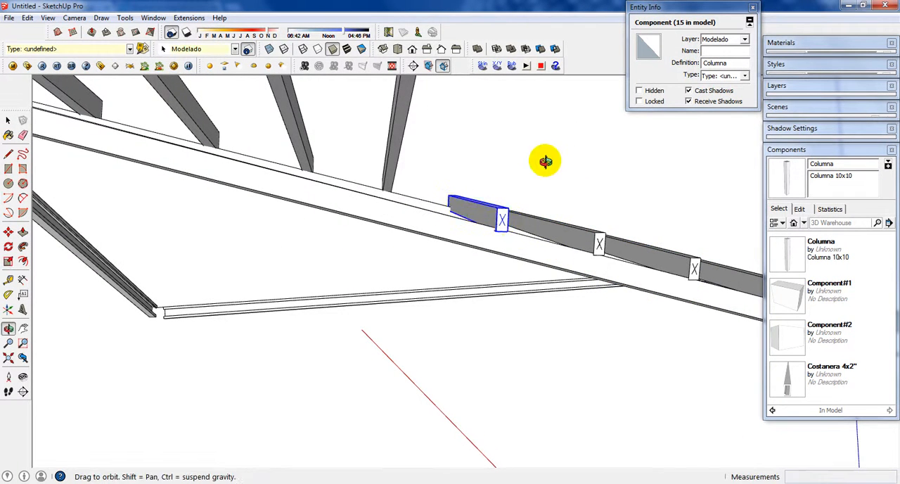
middle_drag(543, 161, 246, 323)
Step: Shorten the seventh member slightly with the lengthwise scale grip so its end lines up with the side beam's outer edge, and deselect it
scroll(246, 324, up, 2)
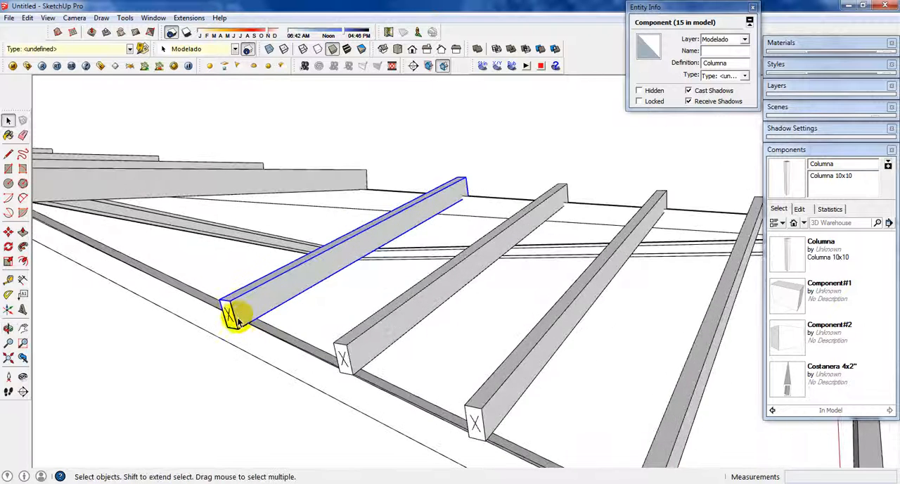
key(s)
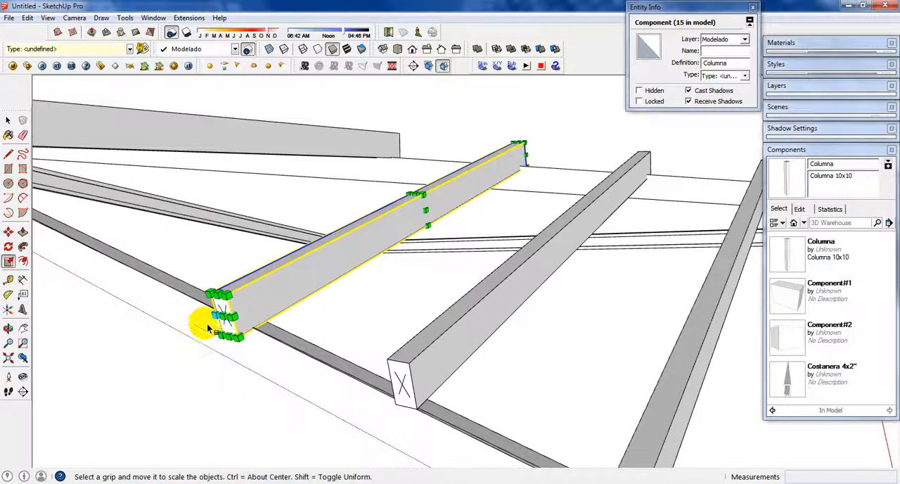
scroll(225, 309, up, 1)
drag(226, 307, 239, 306)
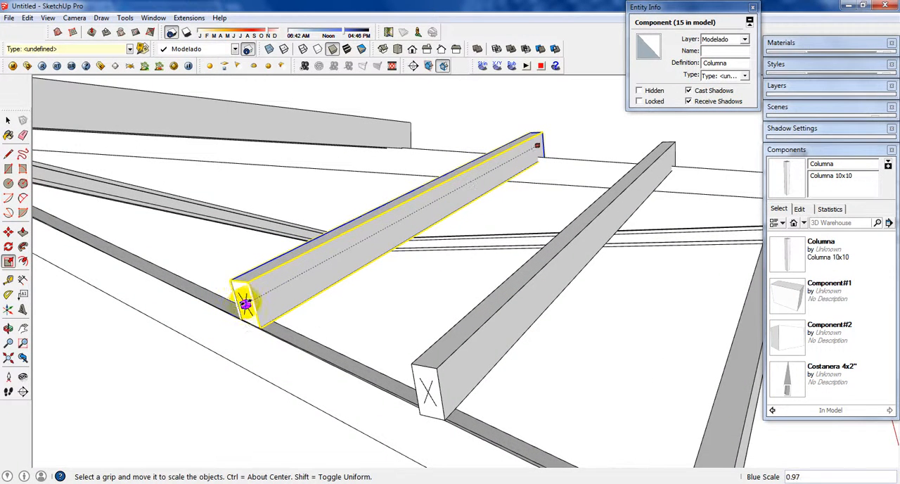
drag(239, 306, 240, 306)
key(space)
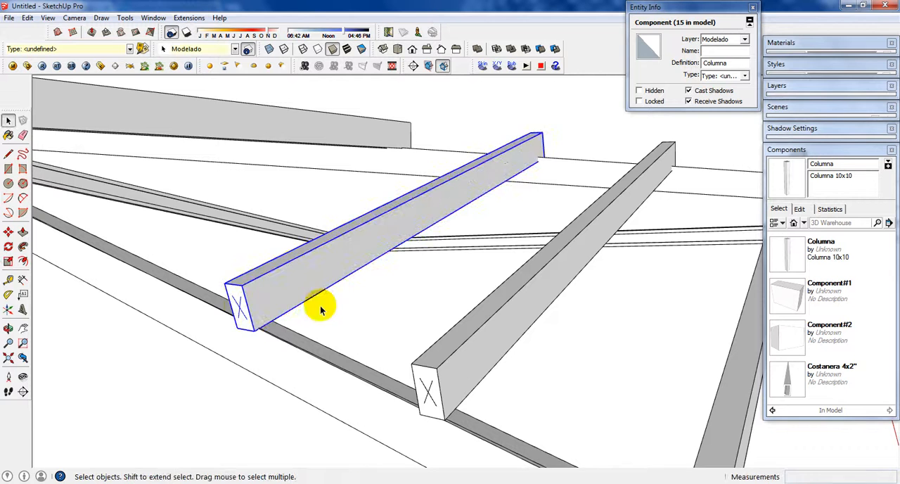
click(384, 318)
Step: Rotate the eighth arrayed member about 14.4° around its lower corner on the diagonal beam, lowering its free end onto the side beam
middle_drag(385, 318, 325, 225)
click(319, 194)
key(q)
scroll(416, 185, up, 2)
scroll(420, 186, up, 2)
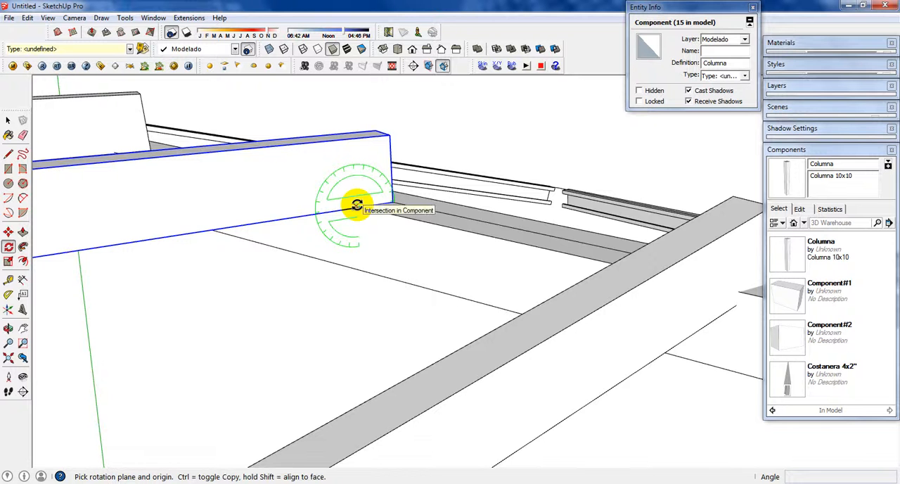
scroll(357, 205, down, 3)
scroll(356, 203, up, 3)
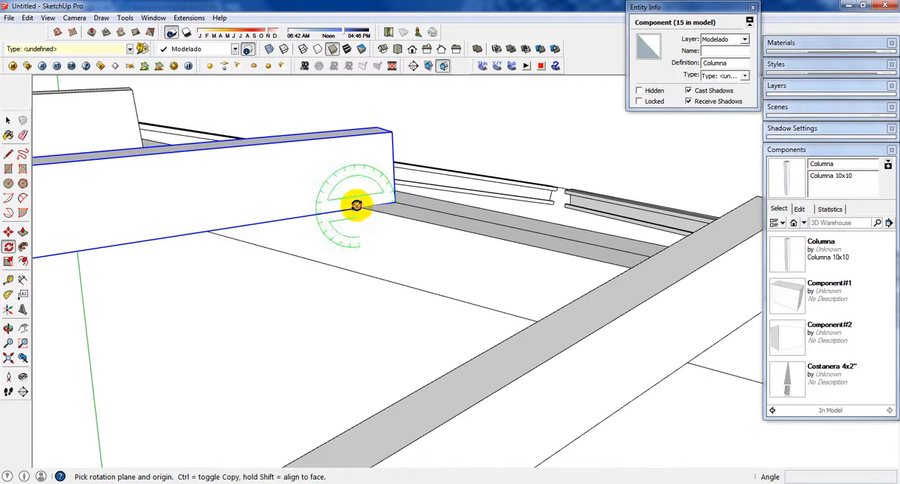
click(356, 205)
scroll(572, 243, down, 2)
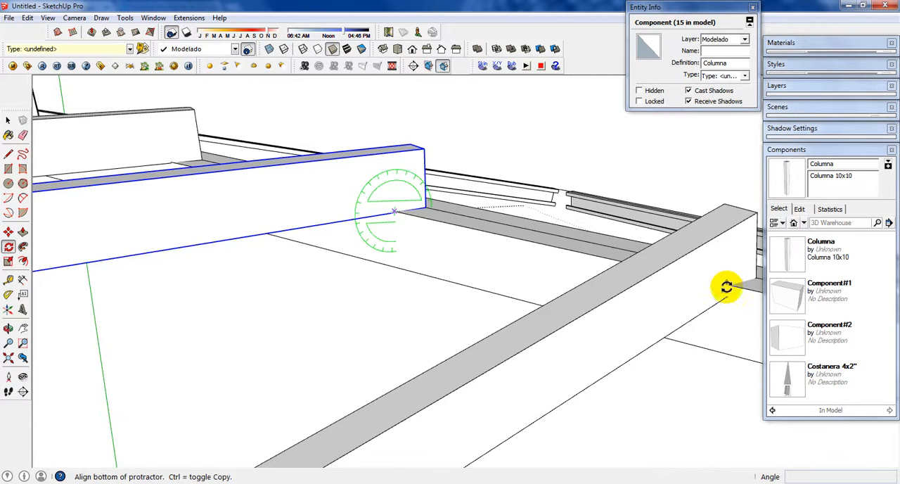
scroll(694, 269, down, 2)
scroll(263, 209, down, 1)
middle_drag(241, 214, 199, 119)
click(190, 144)
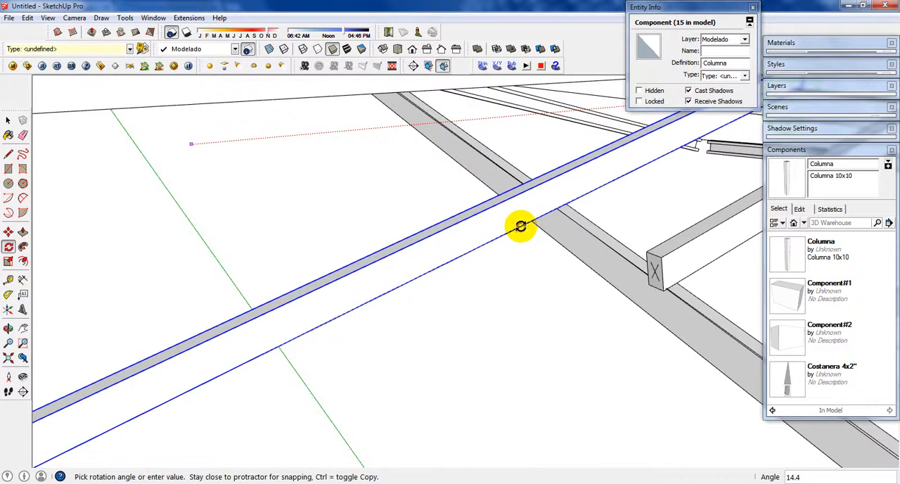
click(520, 226)
Step: Scale the eighth member lengthwise to about 0.4, bringing its free end back to the side beam's outer edge
scroll(360, 261, down, 2)
middle_drag(263, 356, 368, 273)
key(s)
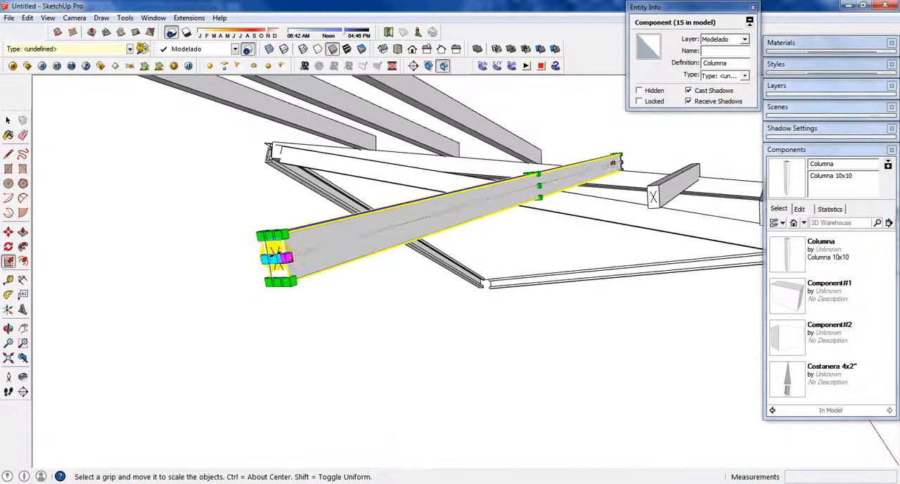
click(270, 258)
middle_drag(573, 176, 520, 232)
scroll(522, 233, up, 2)
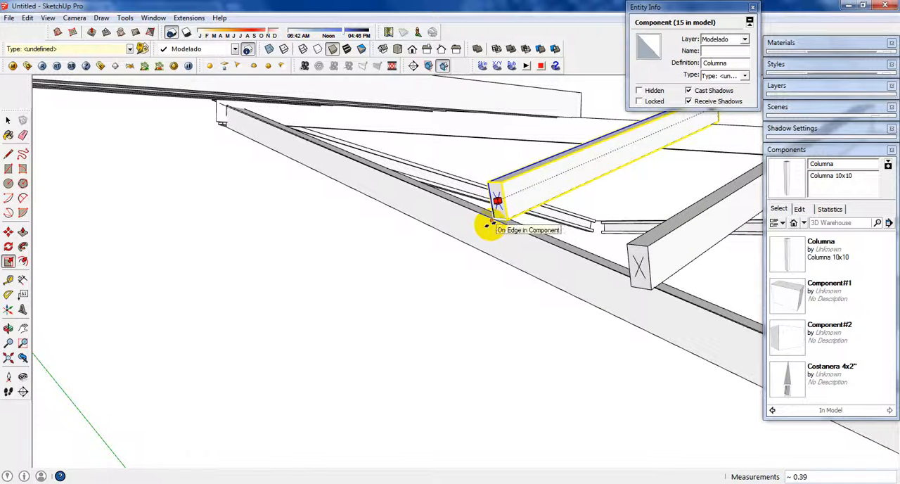
scroll(487, 226, up, 1)
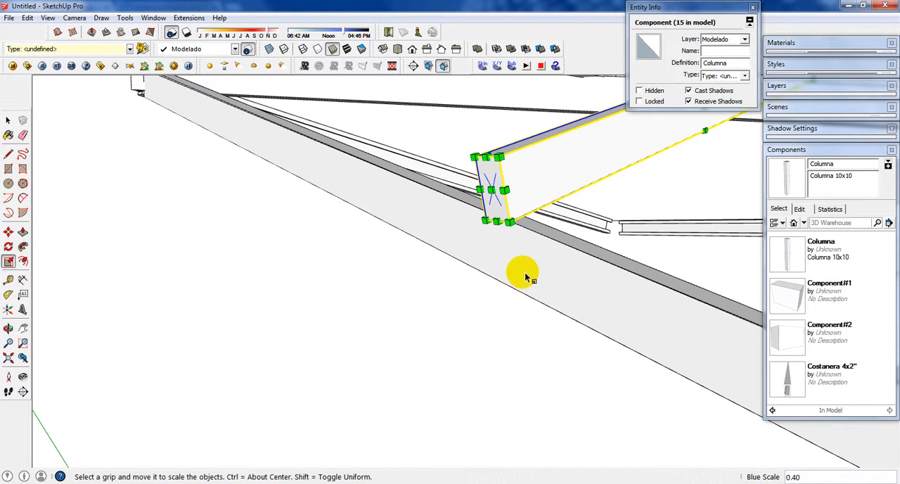
key(Return)
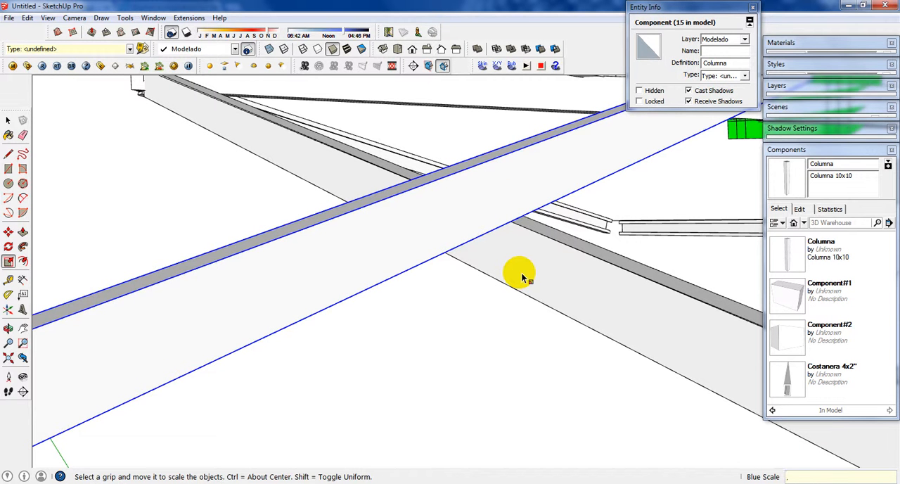
scroll(522, 278, down, 3)
Step: Rotate the ninth arrayed member about 15° around its lower corner on the diagonal beam, lowering its free end onto the side beam
key(space)
middle_drag(508, 287, 473, 175)
click(432, 145)
middle_drag(432, 145, 488, 169)
key(q)
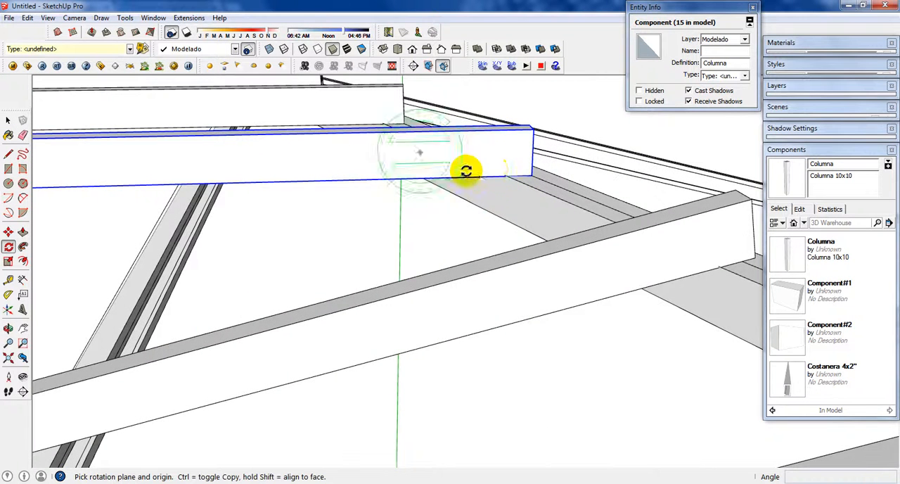
click(505, 177)
scroll(485, 176, down, 4)
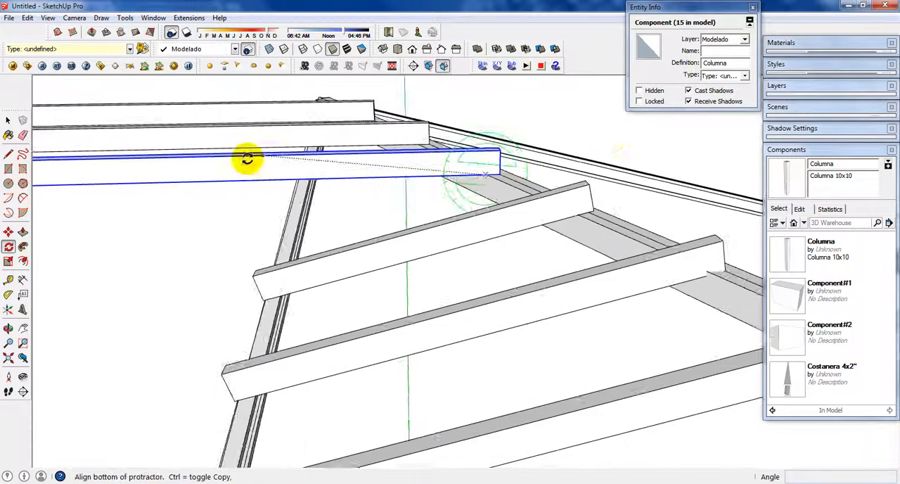
shift+middle_drag(247, 159, 636, 137)
click(128, 153)
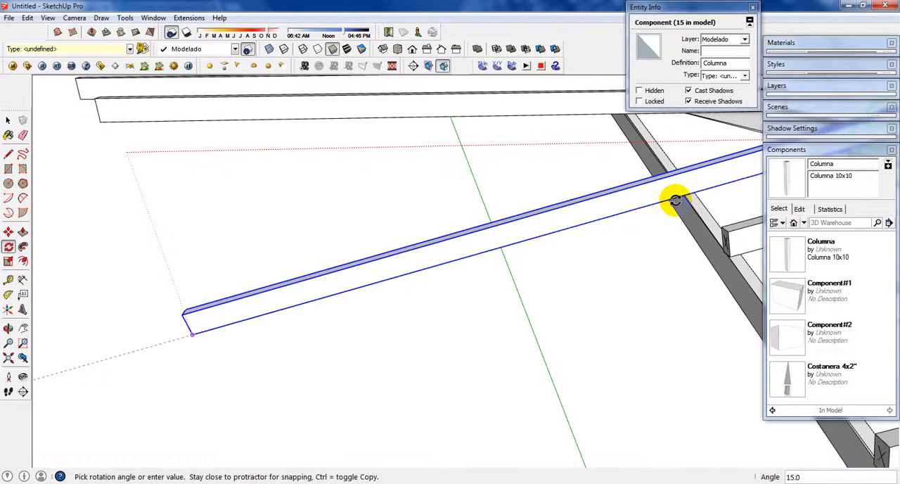
click(671, 202)
Step: Scale the ninth member lengthwise to about 0.31 so its free end meets the side beam
middle_drag(526, 226, 677, 190)
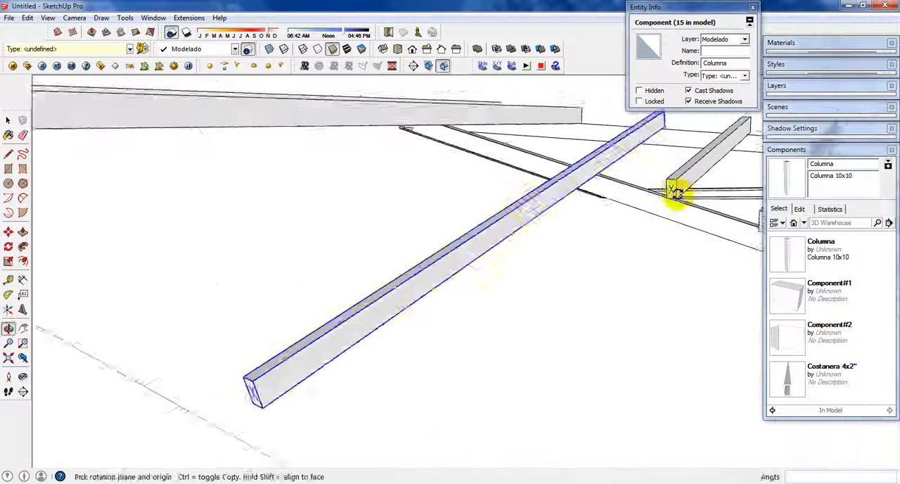
key(s)
drag(179, 431, 582, 160)
scroll(577, 164, up, 3)
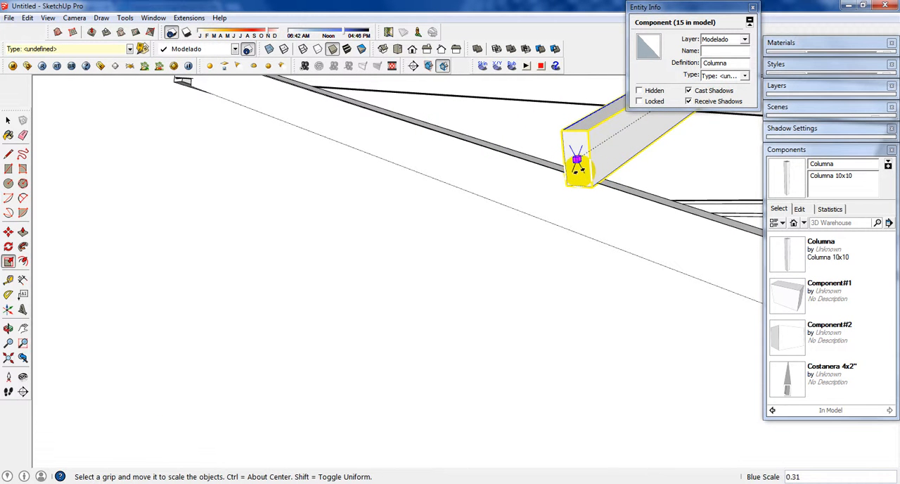
click(806, 476)
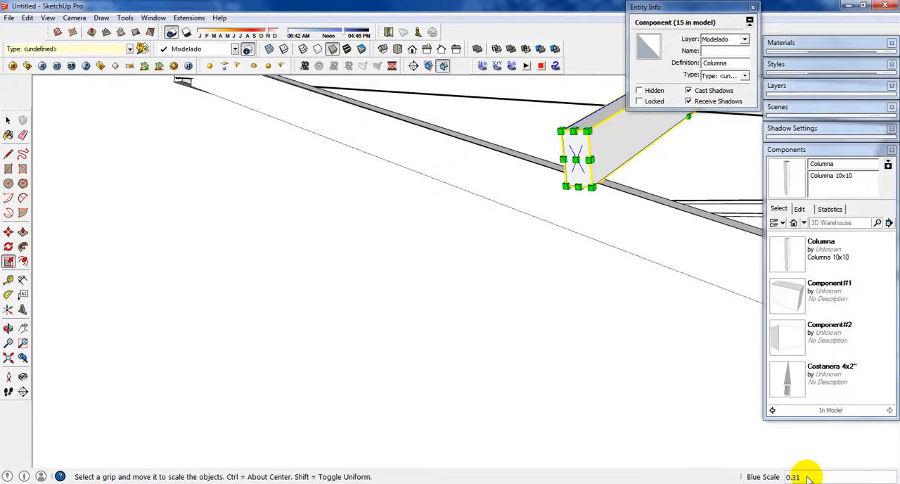
scroll(584, 405, down, 5)
middle_drag(533, 383, 454, 365)
key(space)
Step: Try scaling the two remaining long members together along the red axis to 0.41, and undo that scaling
click(334, 355)
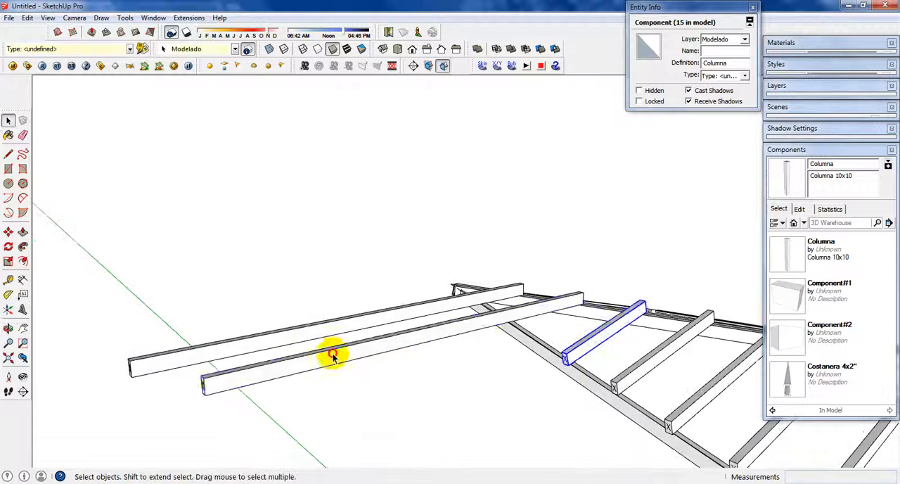
shift+click(297, 337)
key(s)
scroll(141, 381, up, 2)
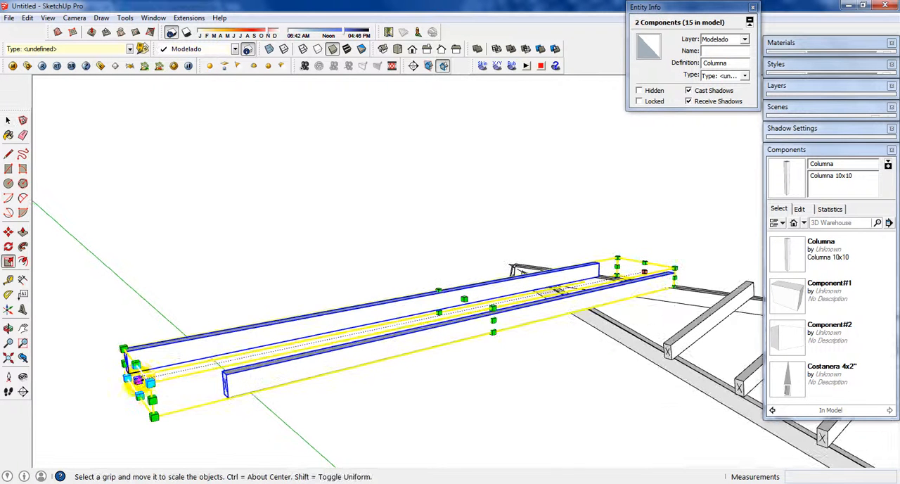
drag(139, 380, 504, 315)
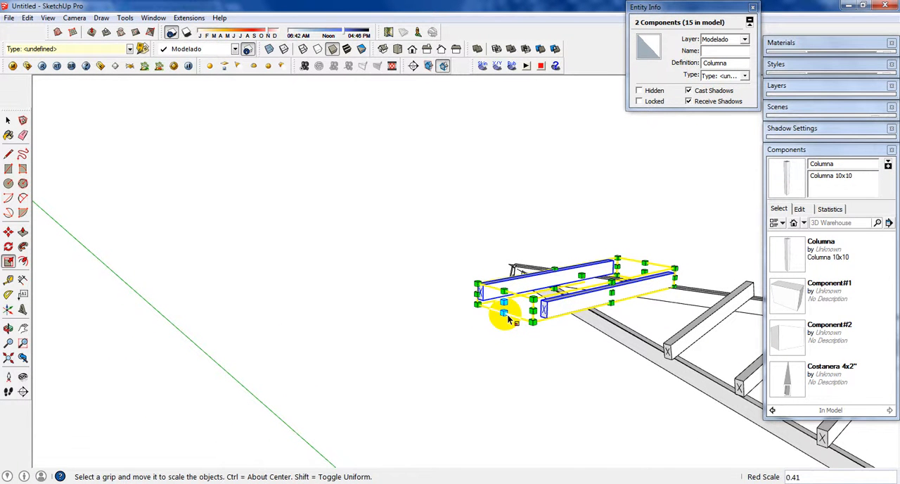
key(space)
key(ctrl+z)
Step: Scale only the tenth member lengthwise by 0.5 from its free end
click(454, 341)
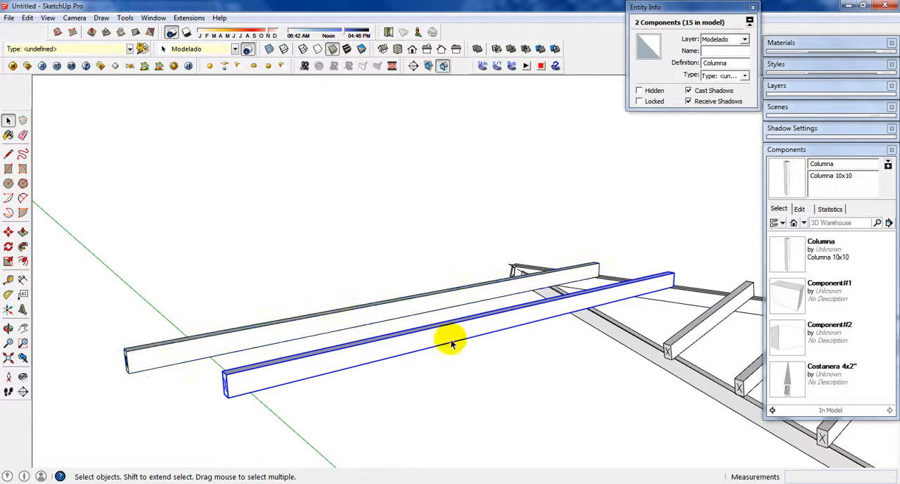
key(s)
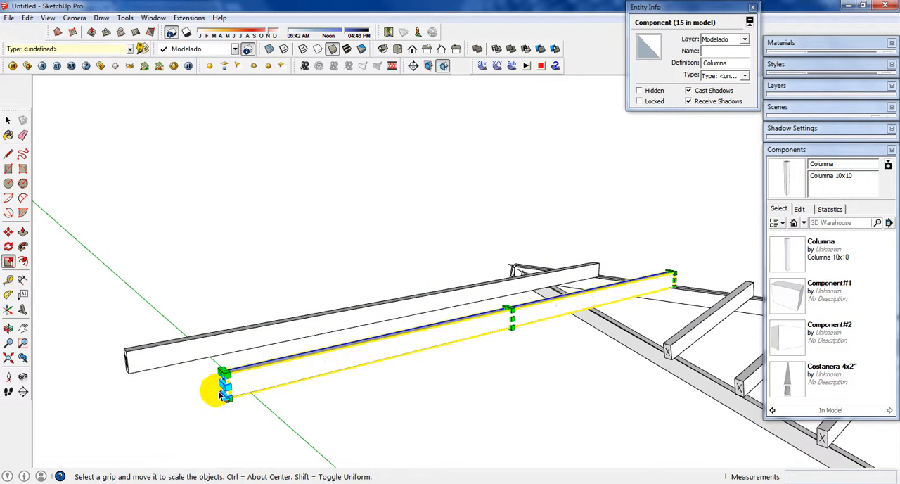
scroll(225, 385, up, 3)
drag(228, 381, 244, 377)
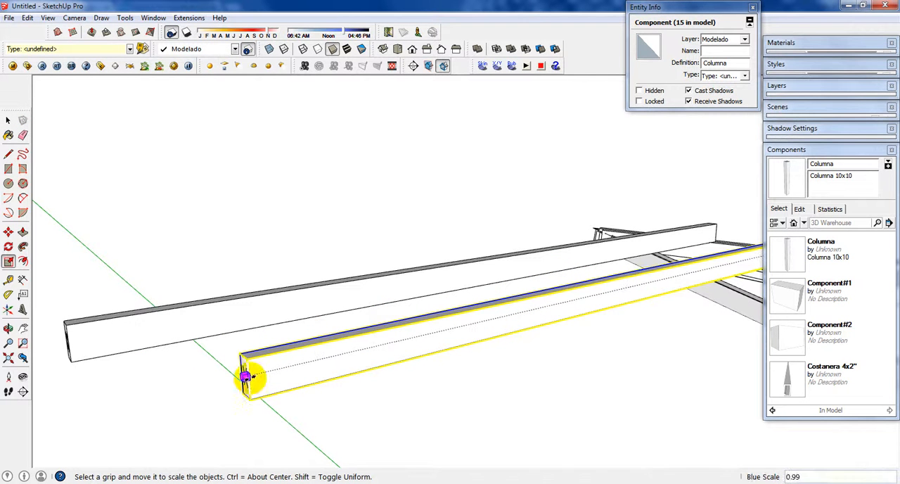
text(.5)
key(Return)
key(space)
Step: Scale the eleventh member lengthwise by 0.5 from its free end
click(260, 313)
middle_drag(262, 313, 193, 358)
key(s)
drag(305, 333, 354, 316)
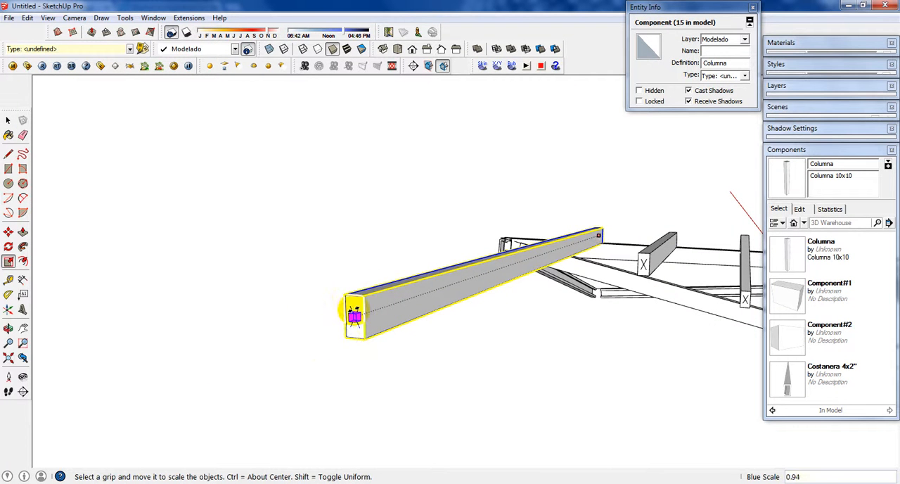
text(.5)
key(Return)
key(space)
Step: Rotate the tenth member around the point where its lower edge meets the diagonal beam, lowering its free end onto the side beam
middle_drag(572, 271, 444, 284)
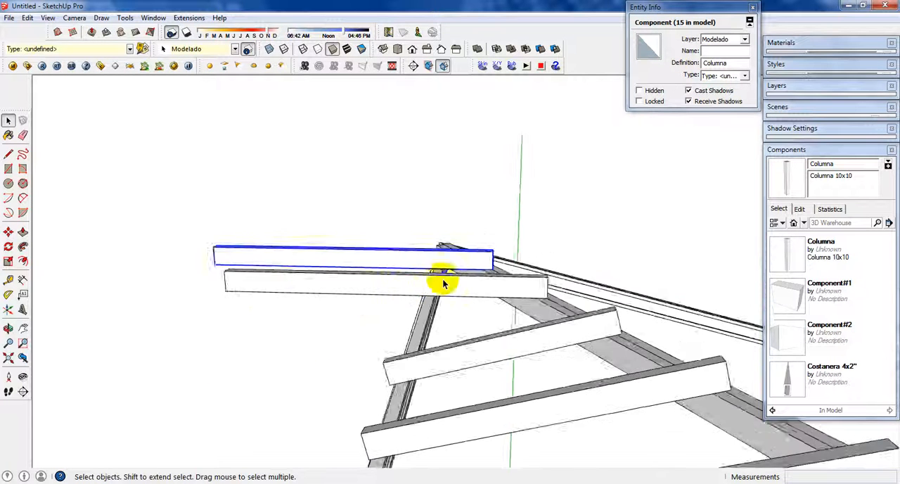
scroll(444, 283, up, 2)
click(473, 282)
key(q)
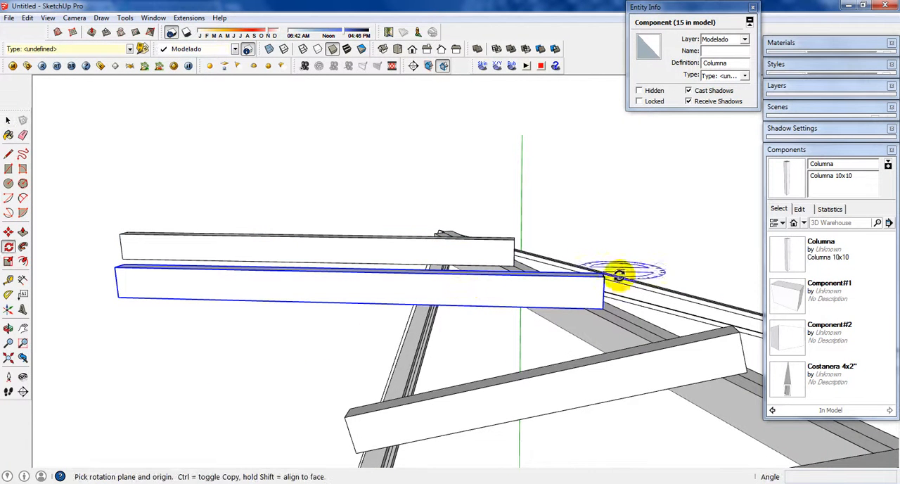
click(582, 308)
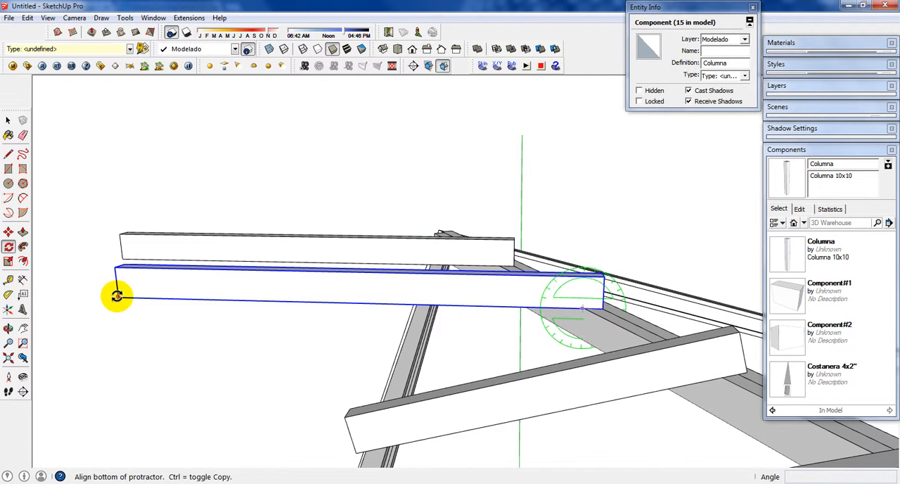
key(Escape)
scroll(543, 294, up, 2)
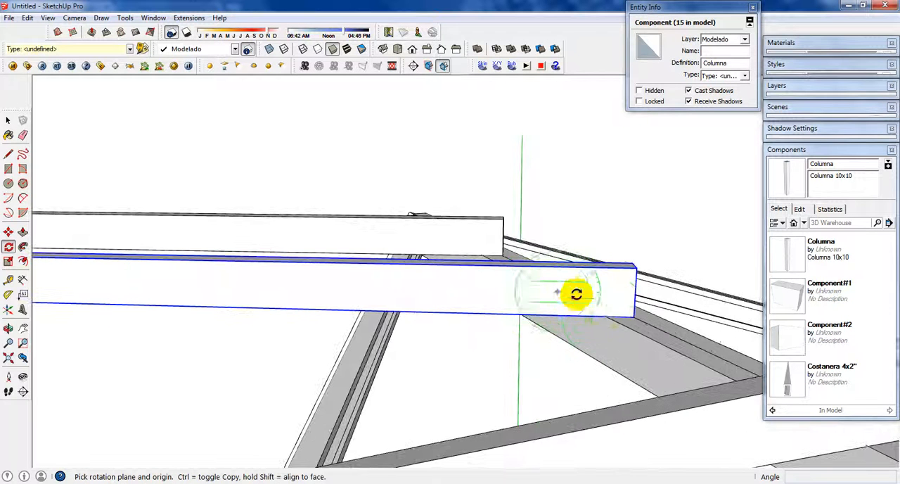
click(603, 315)
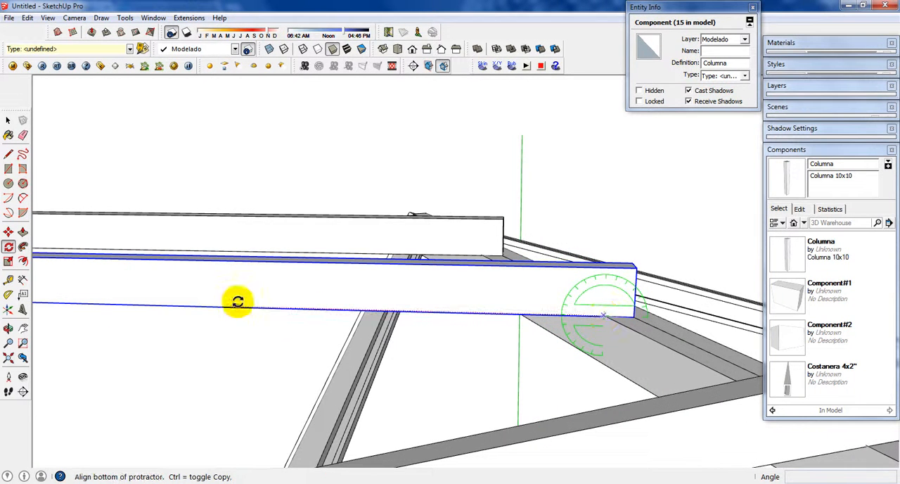
click(243, 310)
middle_drag(302, 377, 400, 306)
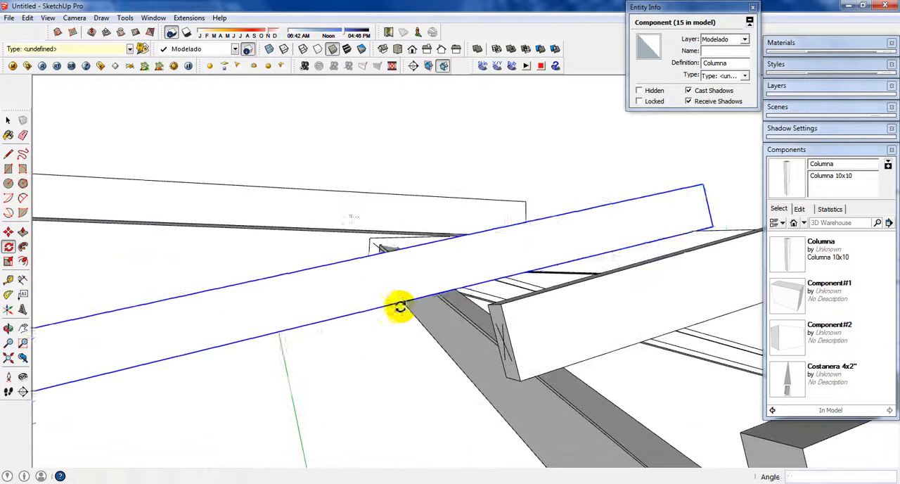
click(342, 327)
Step: Scale the tenth member lengthwise to 0.425 so its free end lines up with the side beam's outer edge
middle_drag(342, 327, 429, 305)
key(s)
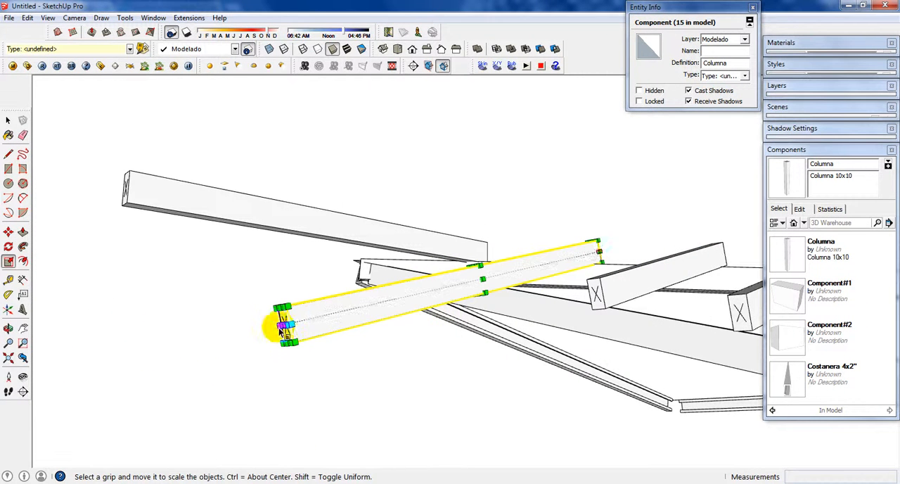
drag(284, 325, 492, 291)
scroll(506, 297, up, 2)
scroll(492, 288, up, 1)
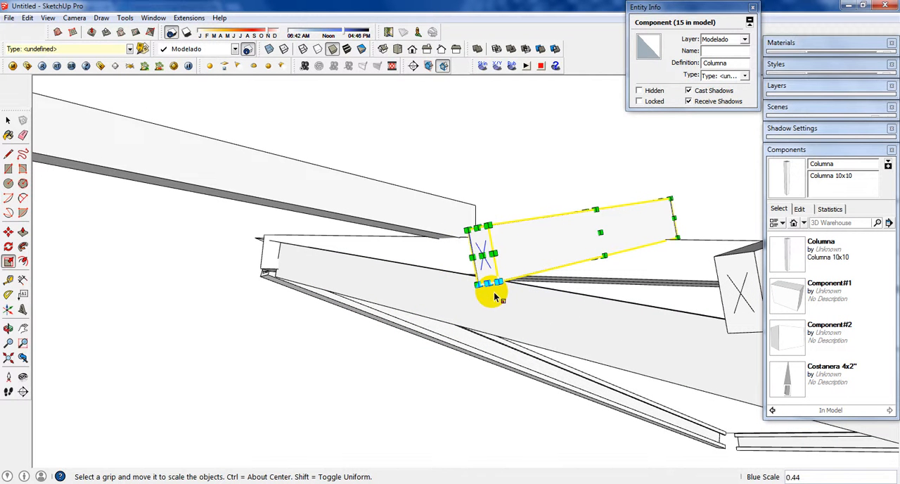
text(3)
key(Return)
text(.42)
key(Return)
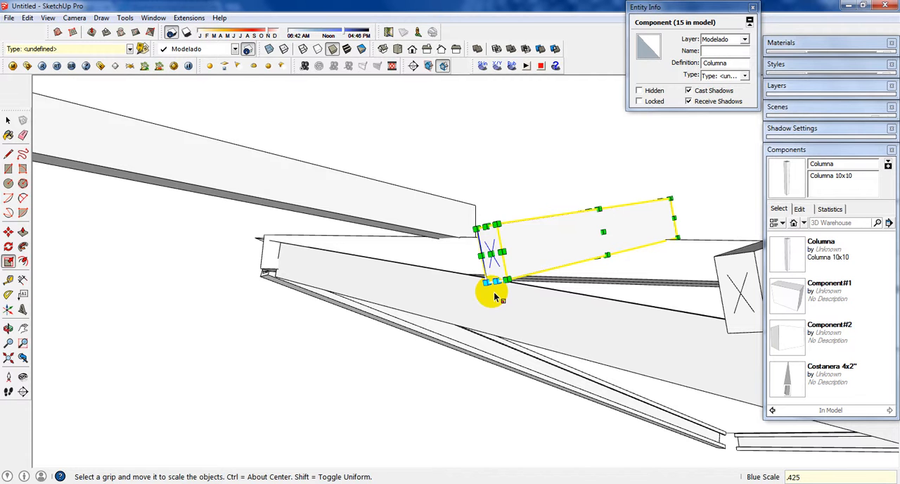
Step: Rotate the eleventh member about 19.6° around its lower edge on the diagonal beam, lowering its free end onto the side beam
key(space)
click(413, 179)
click(429, 203)
middle_drag(429, 203, 416, 266)
scroll(413, 265, down, 1)
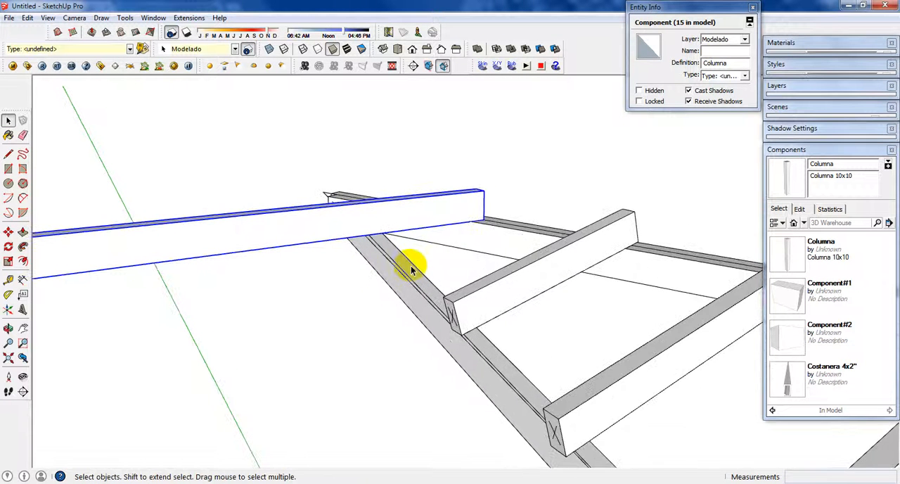
scroll(480, 221, up, 1)
key(q)
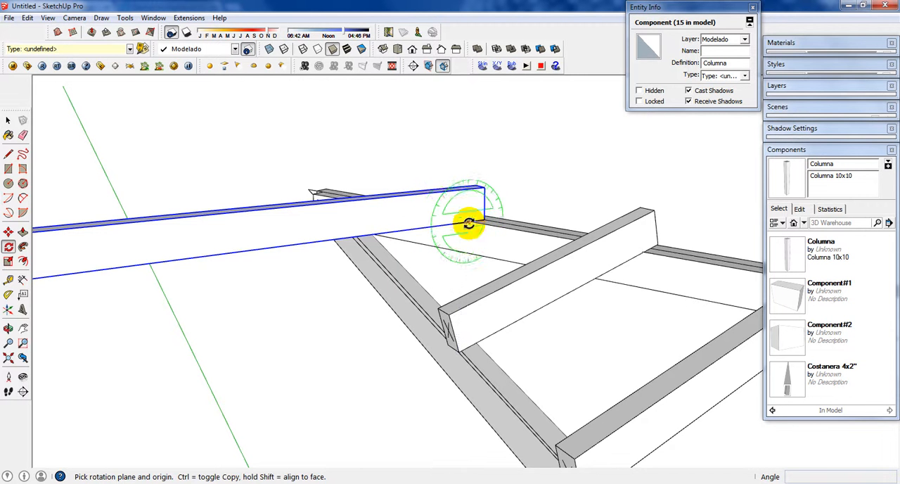
middle_drag(358, 232, 422, 259)
click(595, 232)
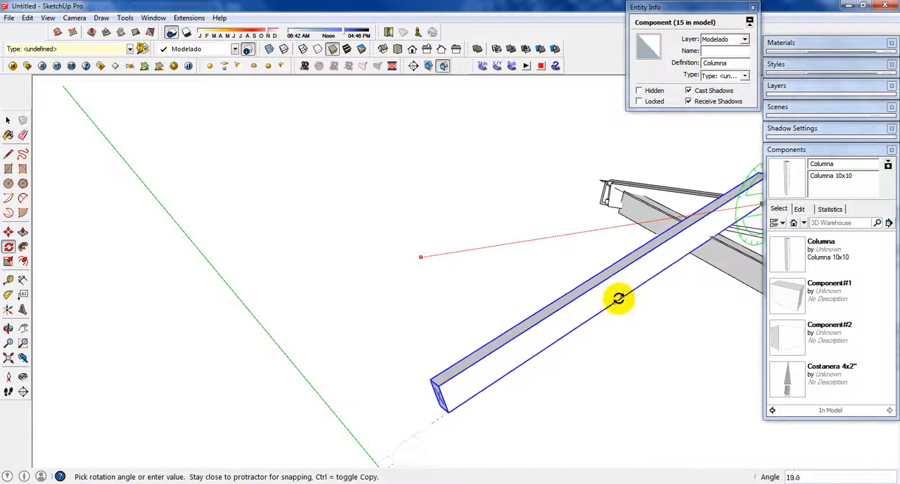
click(619, 295)
Step: Scale the eleventh member lengthwise, pulling its free end back to the side beam, and deselect it
middle_drag(458, 374, 556, 373)
key(s)
drag(560, 361, 651, 218)
key(space)
click(718, 204)
Step: Examine the end of the eleventh member and the whole row of roof members from several sides
scroll(675, 212, up, 4)
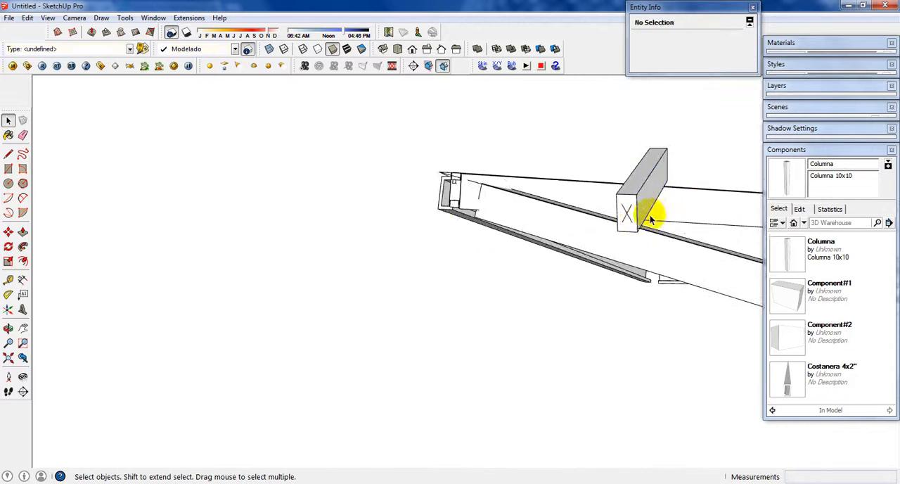
click(639, 221)
middle_drag(639, 221, 669, 211)
scroll(654, 211, down, 6)
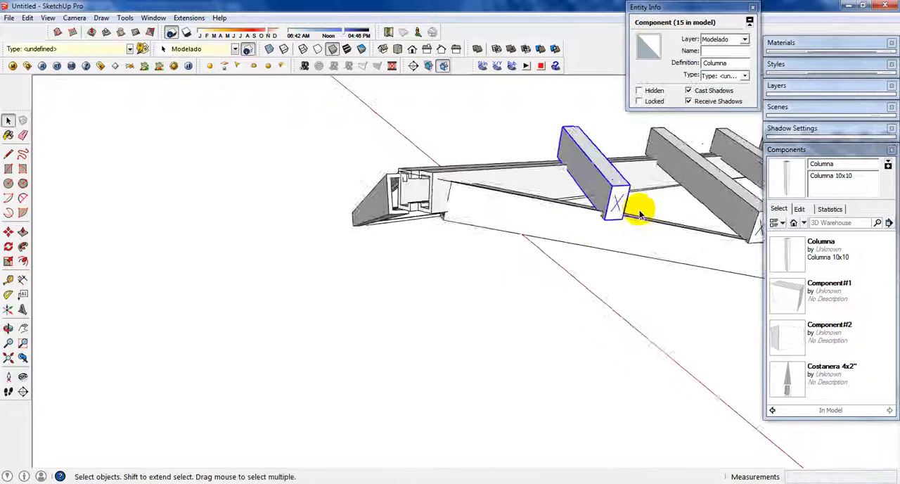
scroll(672, 270, down, 3)
middle_drag(674, 293, 246, 303)
scroll(674, 311, up, 2)
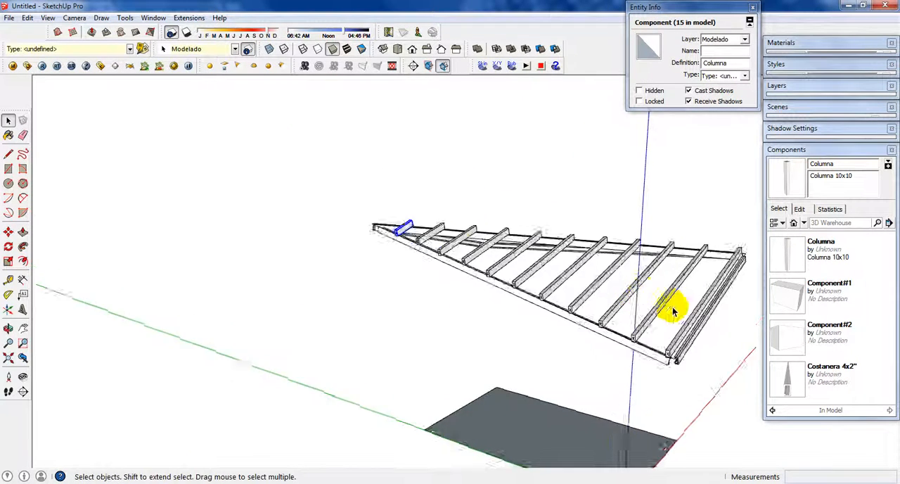
middle_drag(673, 312, 461, 273)
Step: Unhide all hidden geometry so the columns and beams return around the roof members
click(546, 328)
scroll(399, 259, up, 3)
scroll(553, 308, down, 3)
middle_drag(553, 307, 624, 337)
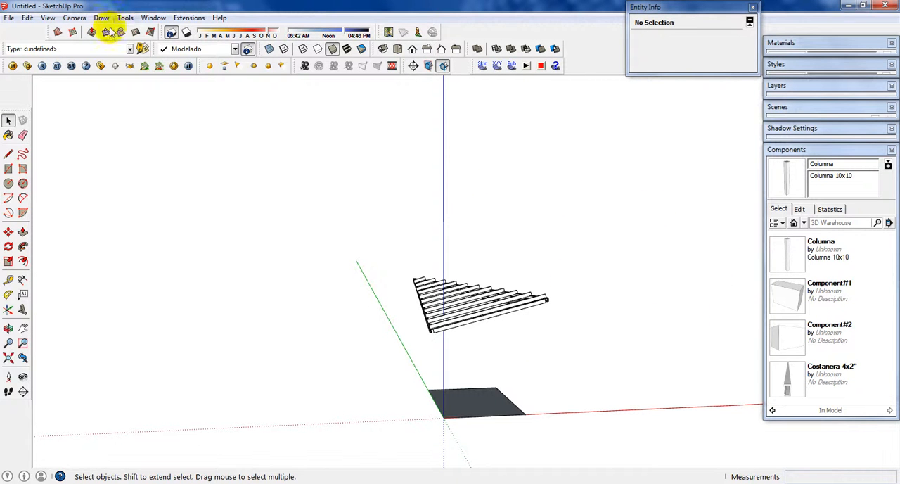
click(29, 19)
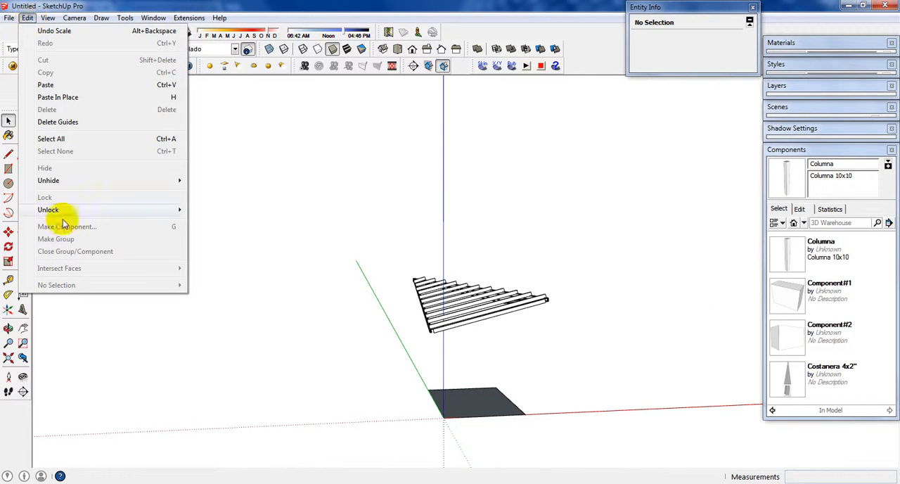
mouse_move(84, 187)
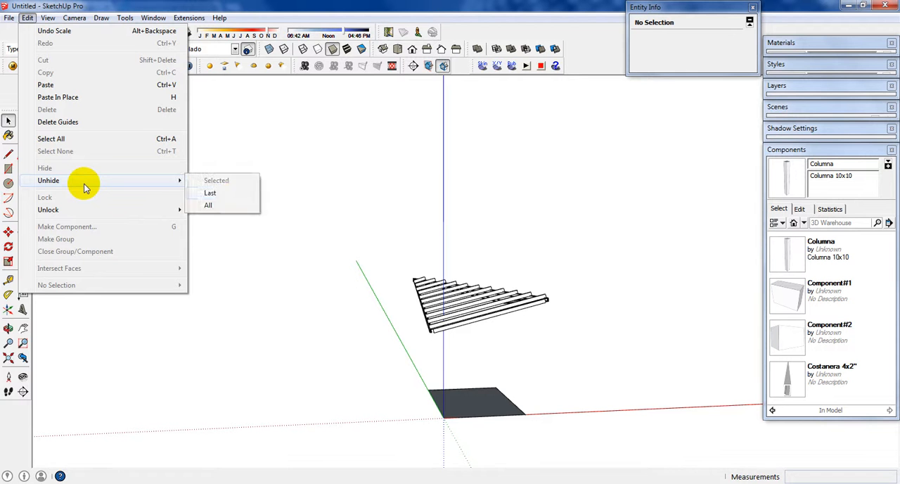
click(222, 206)
Step: Examine the full structure from several sides, checking the roof member ends along the diagonal beam
middle_drag(233, 221, 425, 352)
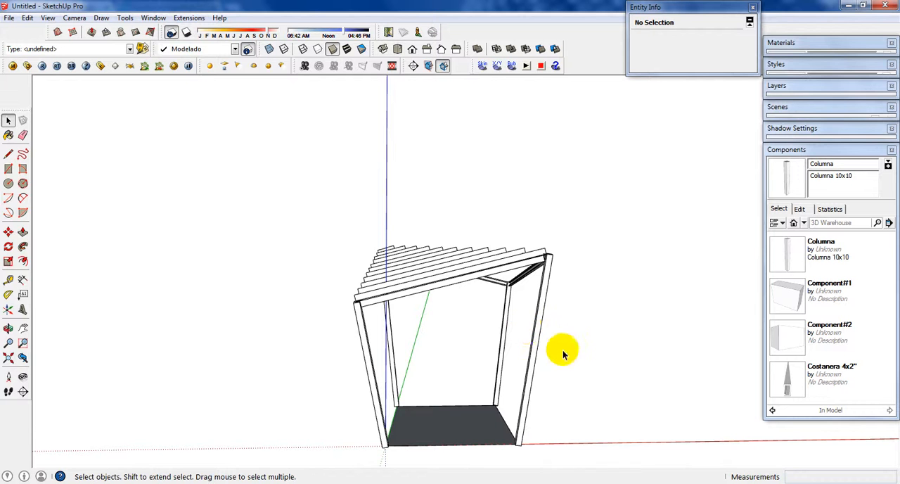
middle_drag(472, 359, 375, 232)
scroll(398, 225, up, 3)
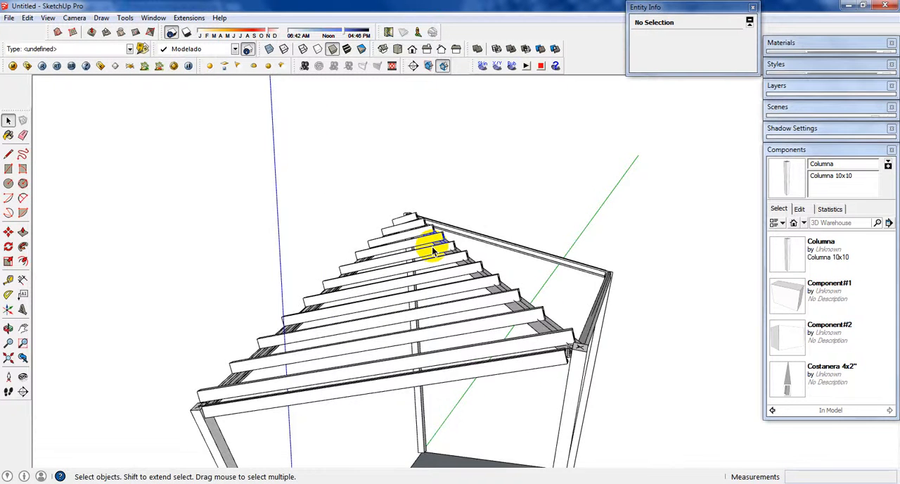
scroll(431, 247, down, 4)
middle_drag(503, 252, 410, 284)
scroll(450, 307, up, 3)
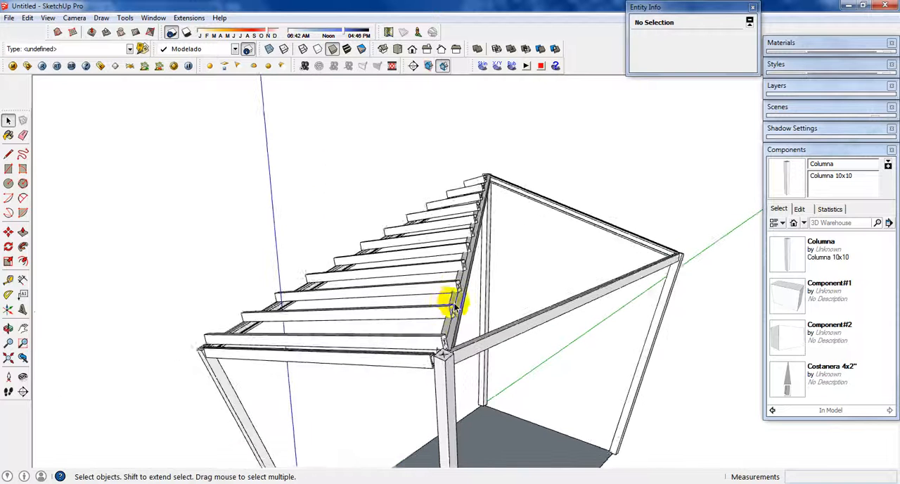
scroll(416, 311, up, 1)
scroll(473, 308, down, 5)
middle_drag(476, 307, 541, 330)
Step: Show the layer list and select the ground rectangle with its edges to check which layer they belong to
click(816, 150)
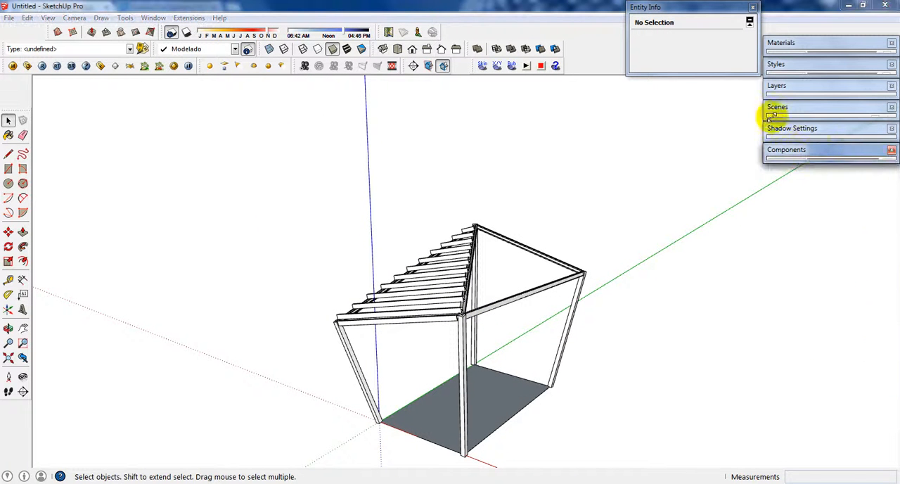
click(808, 85)
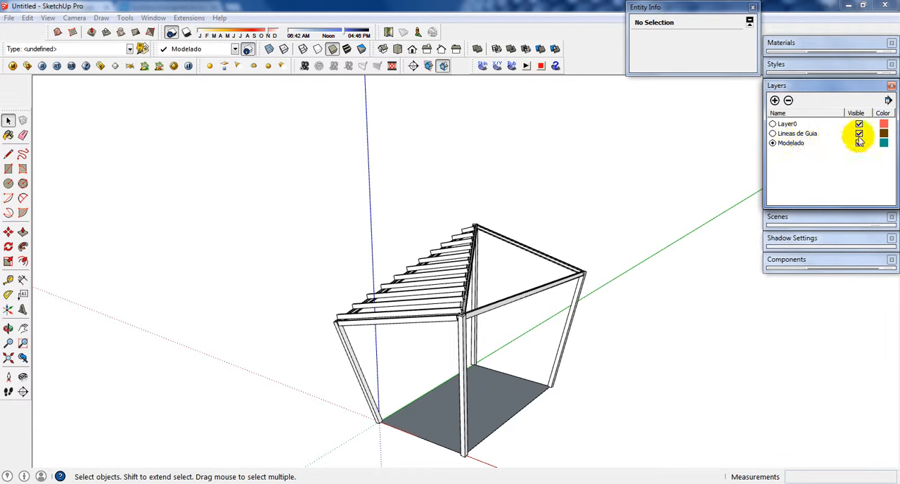
click(512, 383)
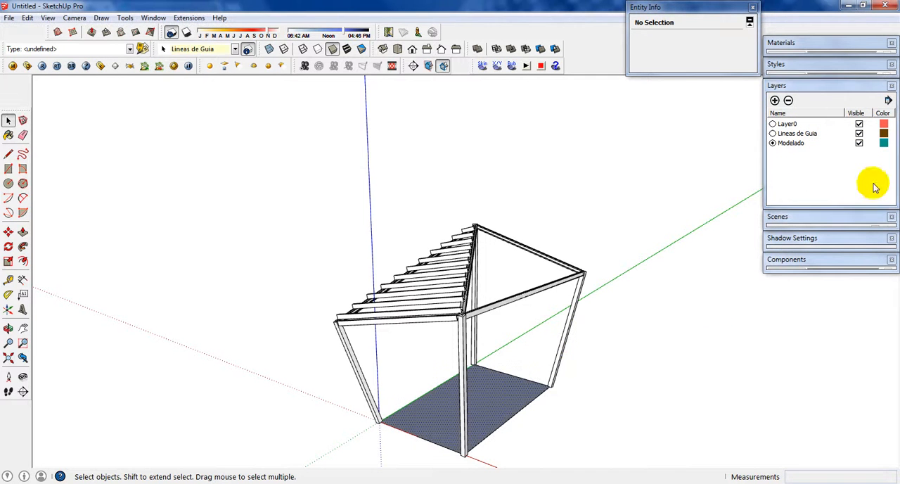
click(514, 420)
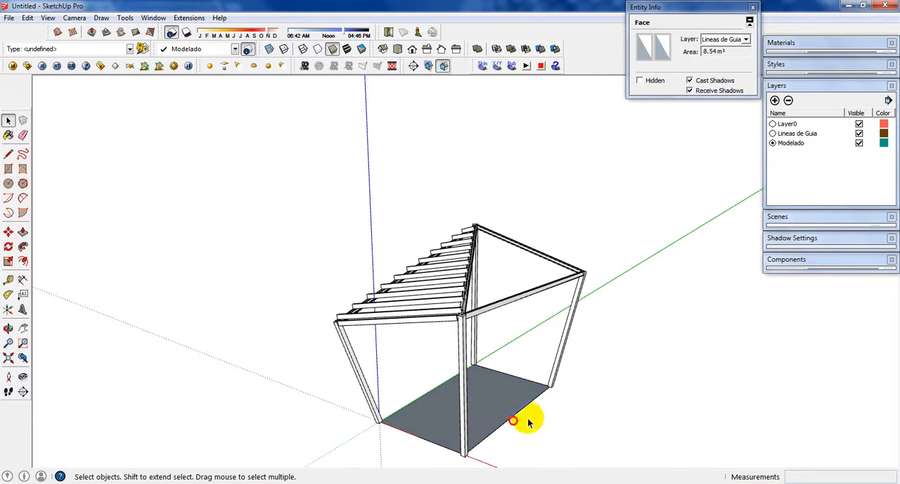
drag(514, 394, 514, 392)
shift+click(524, 375)
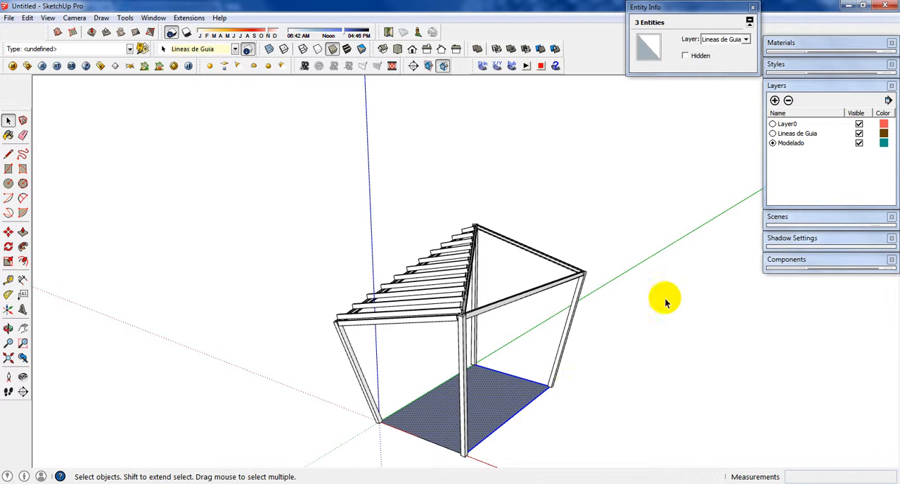
Step: Turn on the back edges display and hide the Lineas de Guia layer
click(284, 48)
scroll(541, 309, up, 5)
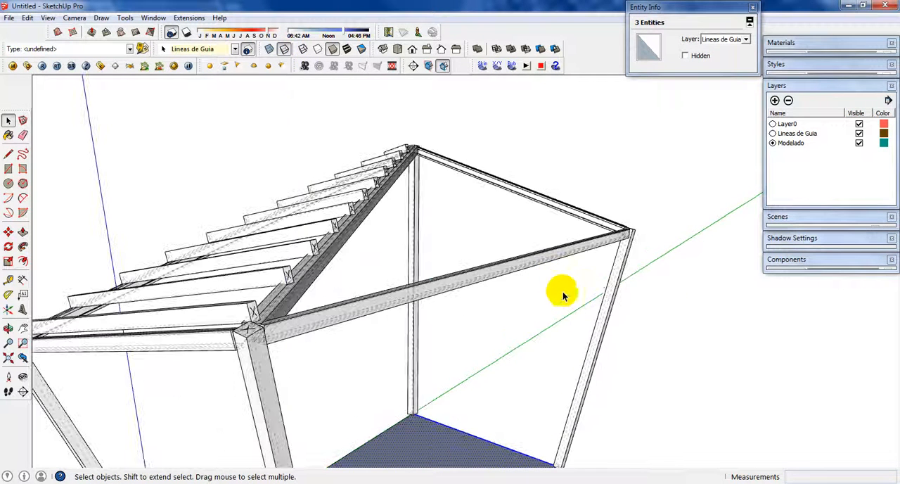
click(859, 134)
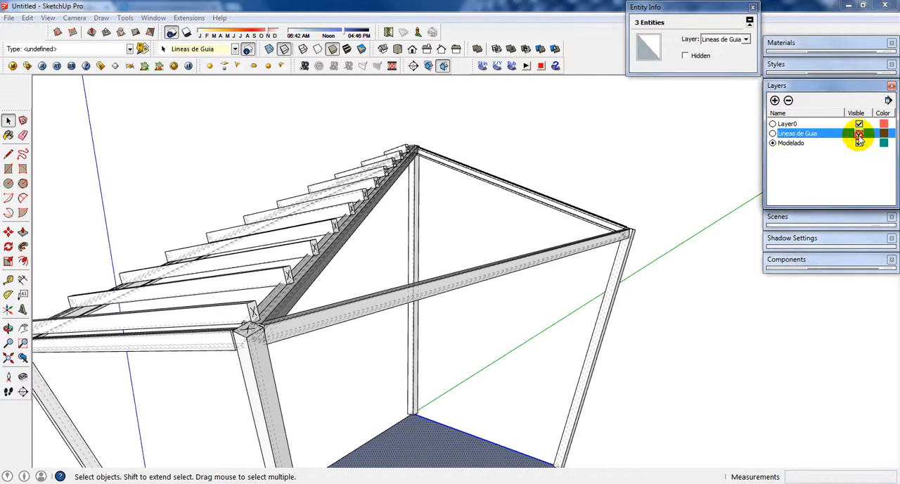
click(859, 134)
click(859, 134)
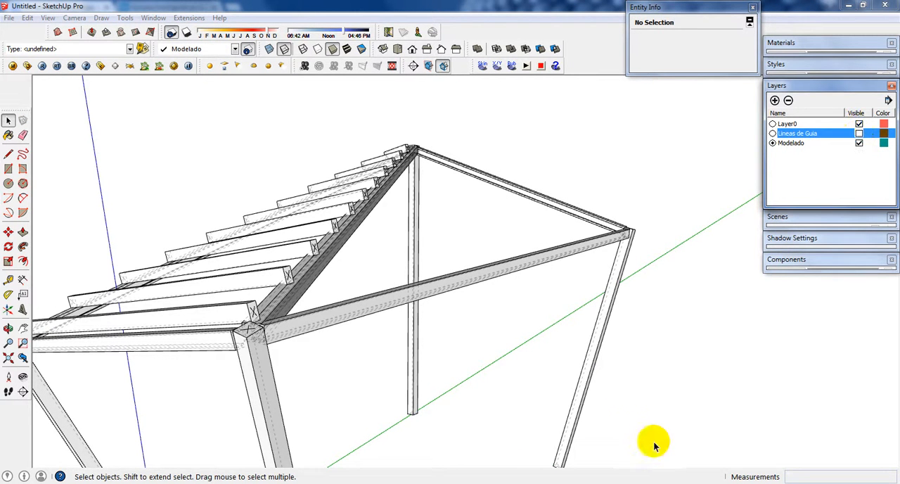
Step: Draw a 10 x 10 m ground rectangle beneath and around the structure
scroll(622, 350, down, 5)
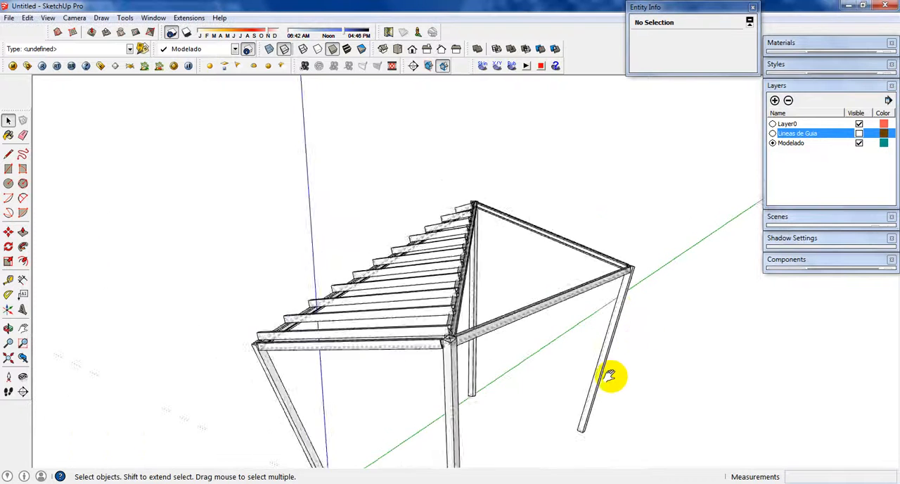
middle_drag(609, 376, 345, 341)
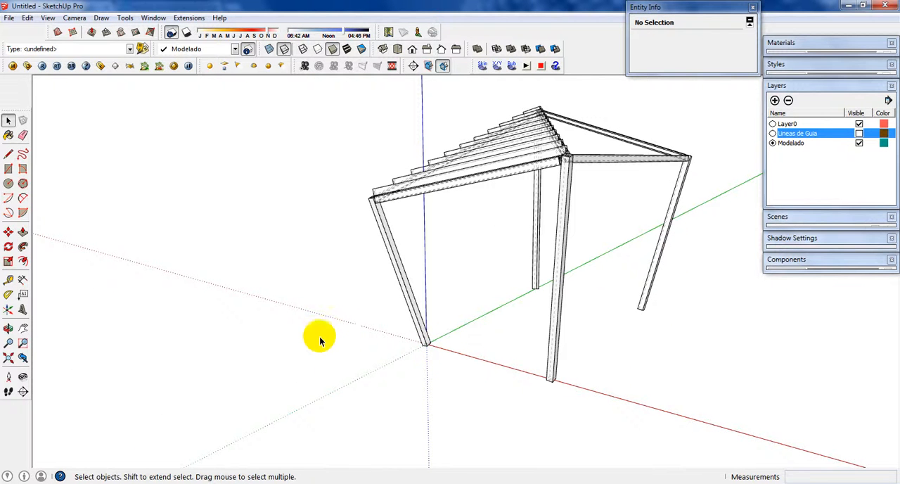
key(r)
click(266, 335)
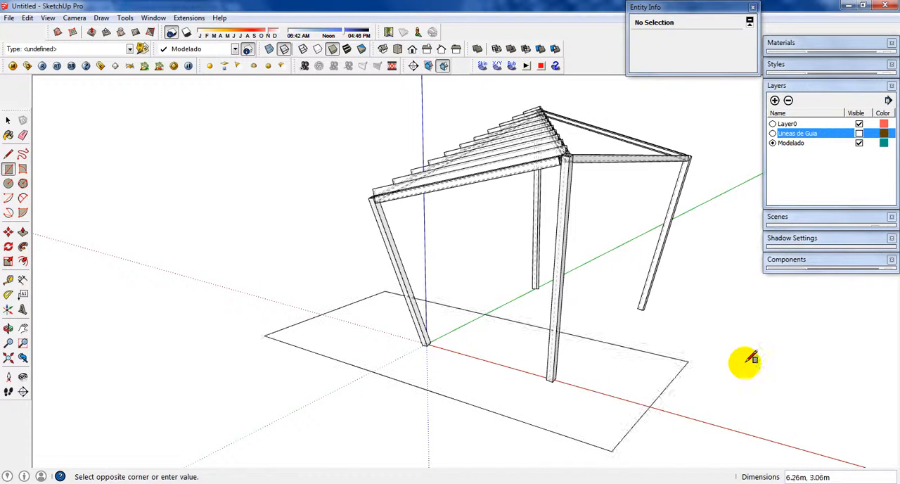
click(777, 301)
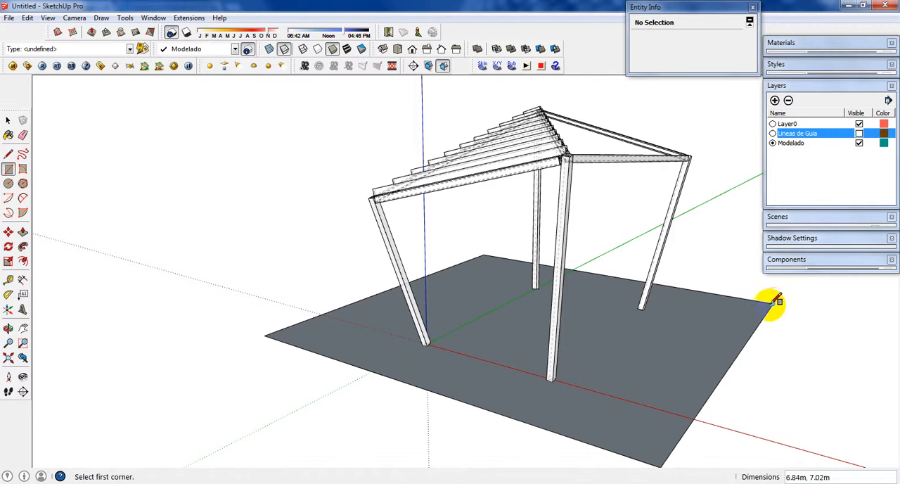
text(10,)
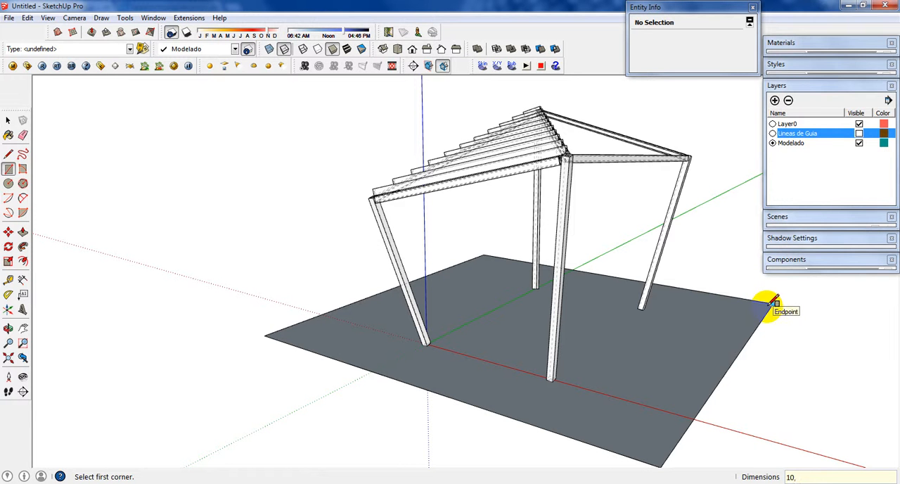
text(10)
key(Return)
key(space)
scroll(609, 352, down, 3)
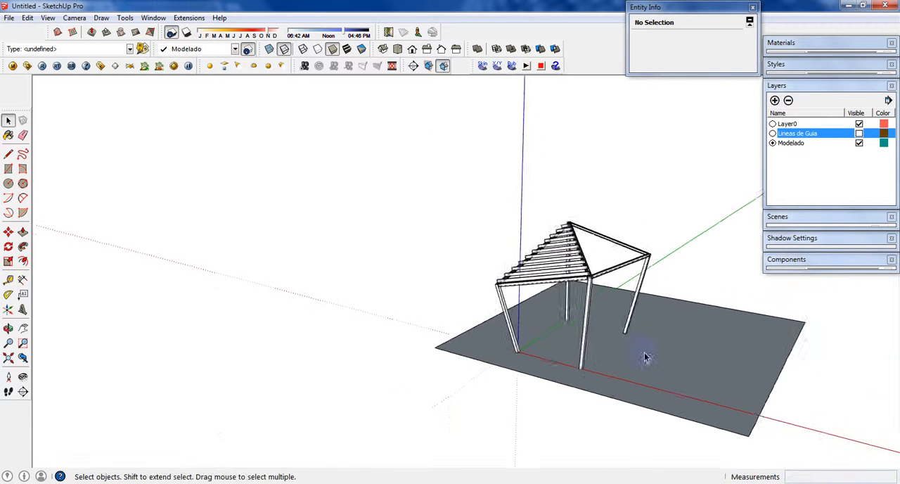
Step: Try to move the outer ground face, and undo the 10 x 10 m ground rectangle
click(676, 355)
key(m)
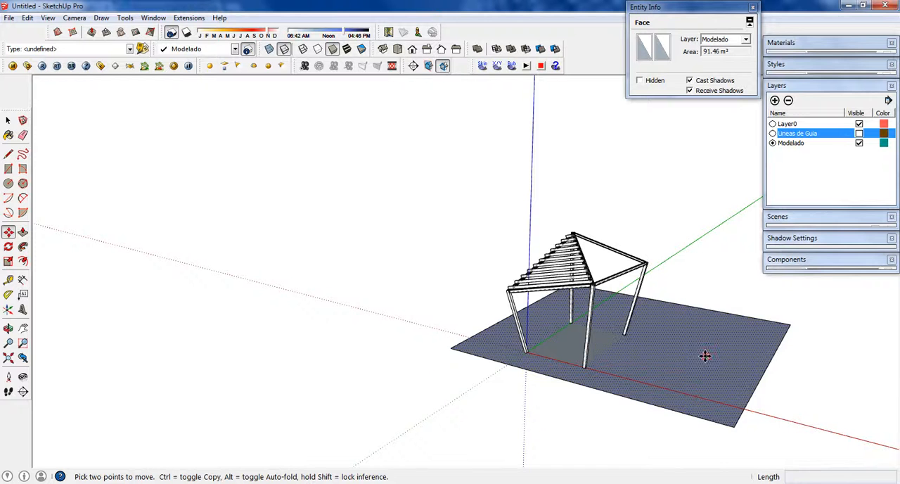
click(704, 357)
key(space)
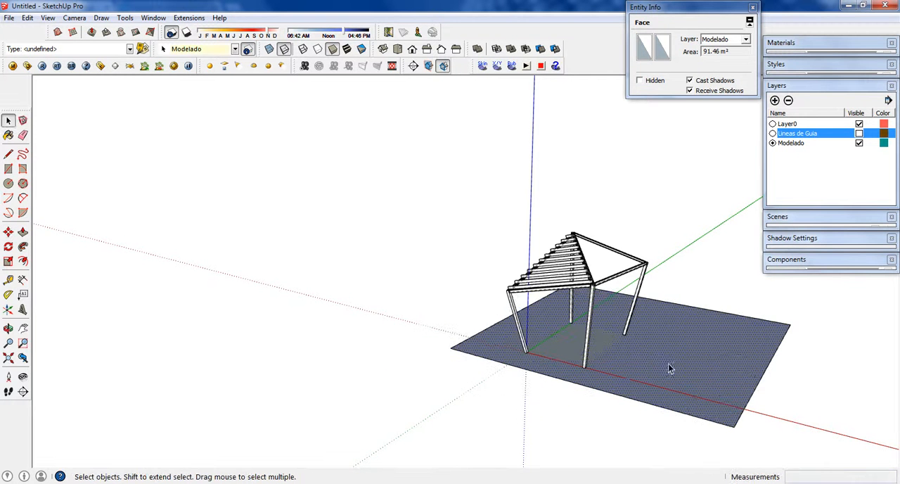
key(ctrl+z)
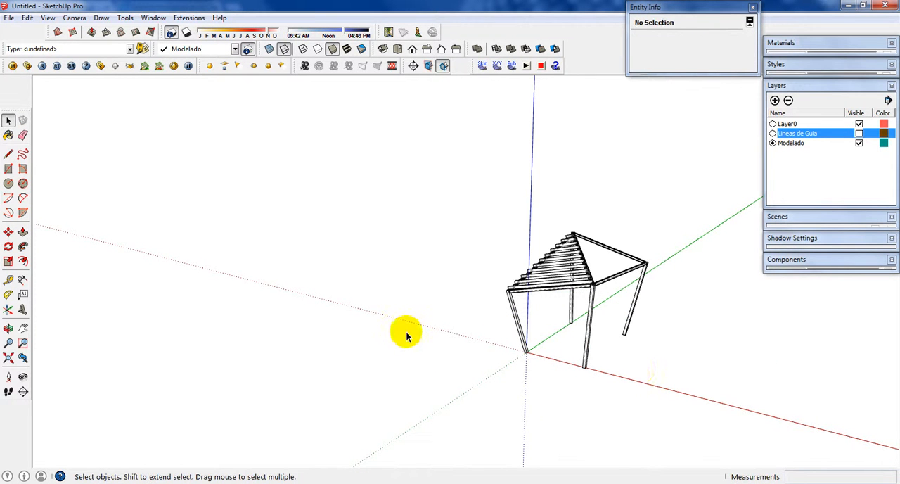
Step: Draw another large ground rectangle freehand, enclosing all four column bases
key(r)
click(416, 354)
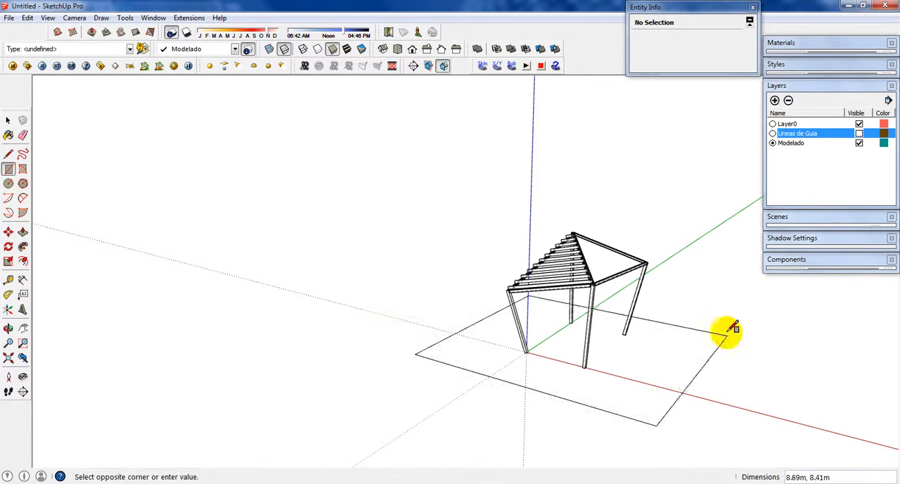
click(726, 326)
key(space)
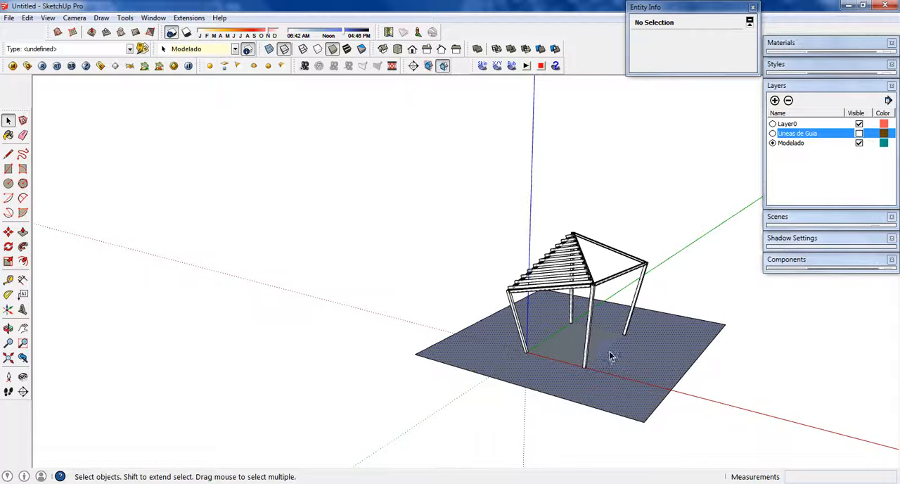
Step: Select the outer ground face around the footprint and try to move it away from the column bases
click(611, 356)
scroll(607, 355, up, 3)
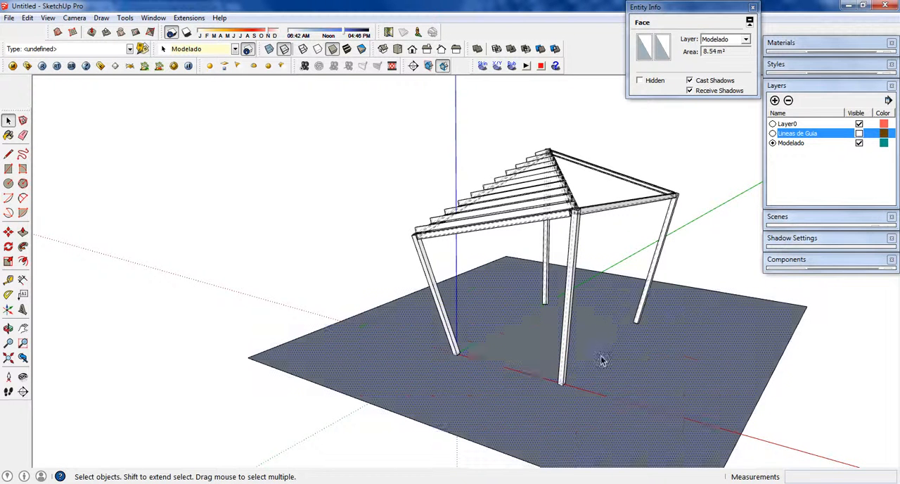
click(597, 346)
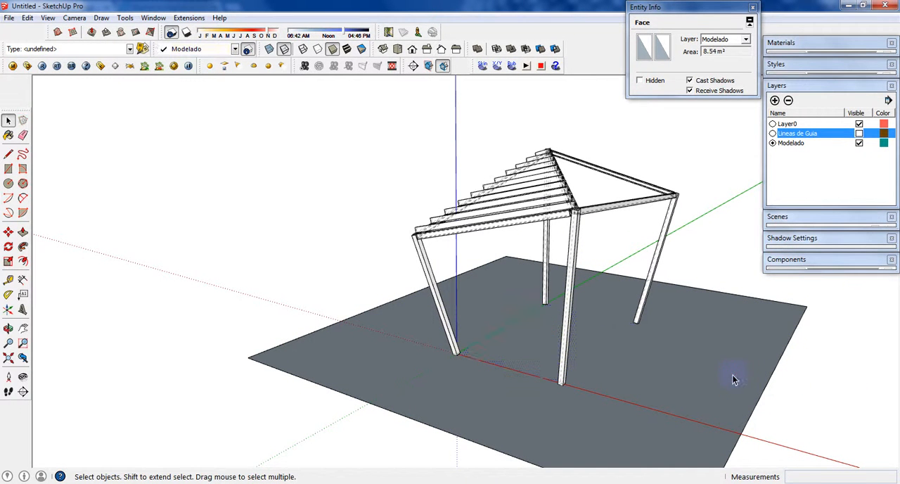
click(679, 358)
key(m)
click(710, 370)
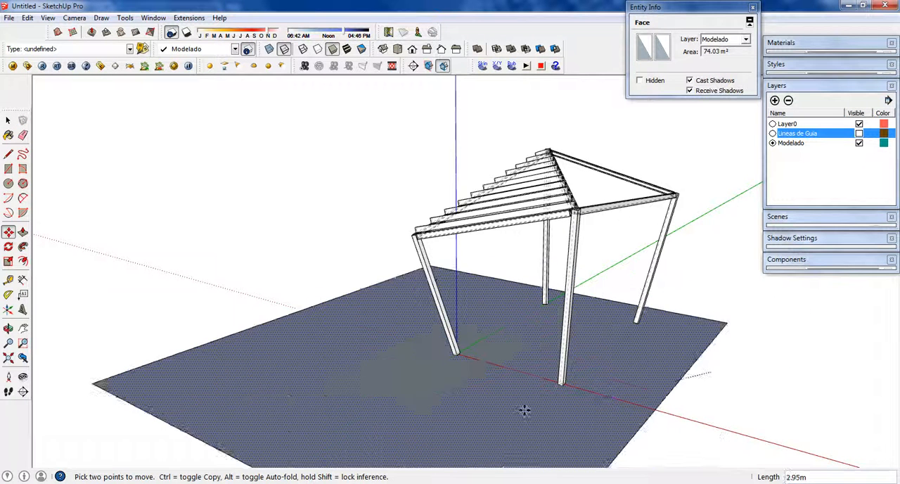
click(466, 412)
key(space)
Step: Toggle the Lineas de Guia layer's visibility to check what moved with the ground face, leaving the layer hidden
click(859, 134)
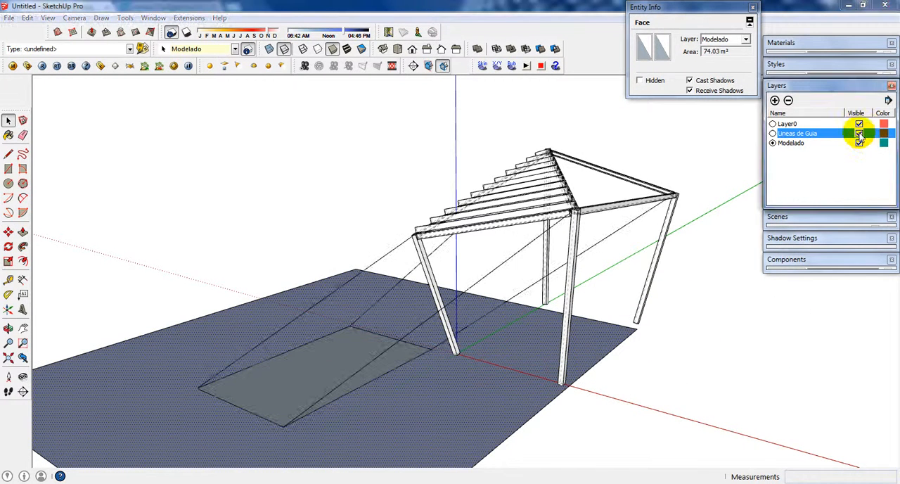
click(859, 134)
click(859, 134)
click(860, 135)
click(859, 140)
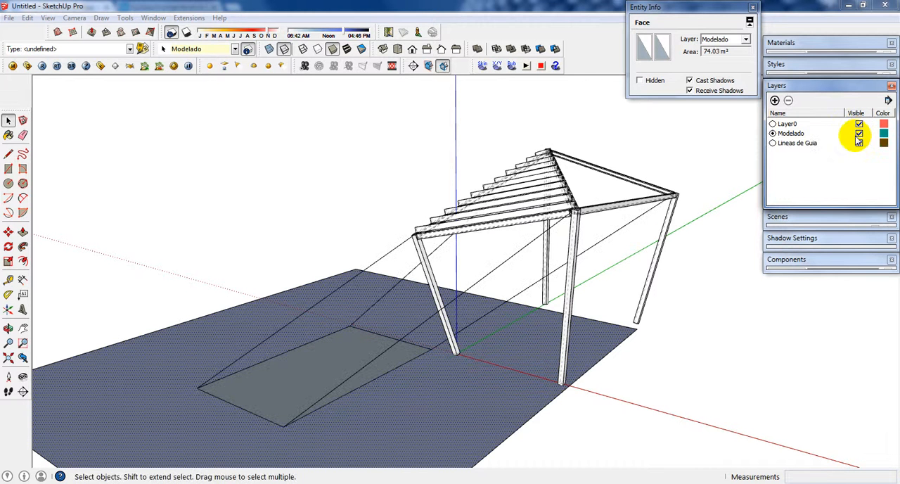
click(859, 142)
click(859, 143)
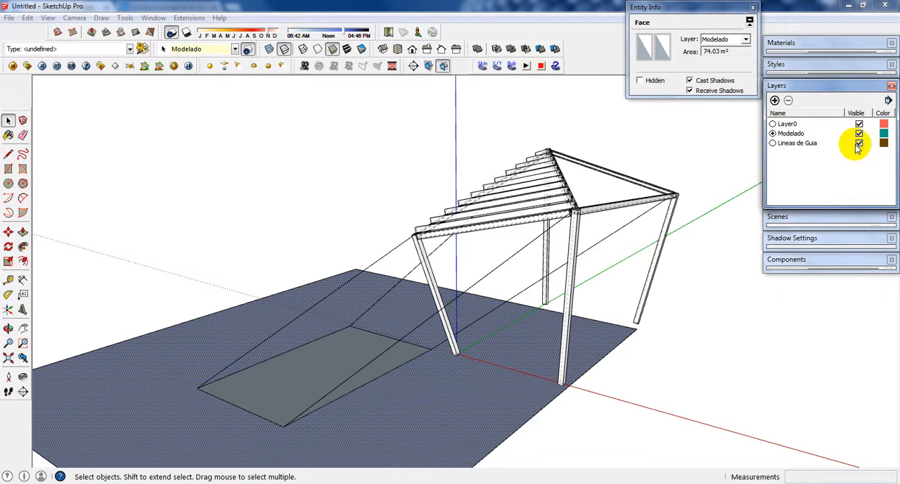
click(859, 144)
Step: Undo the ground face's move and remove the large ground rectangle
click(744, 322)
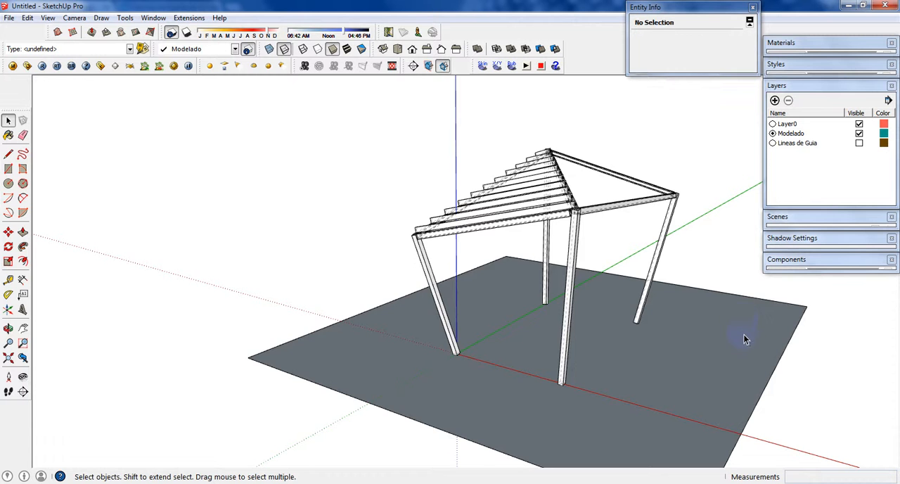
key(Delete)
scroll(426, 380, down, 3)
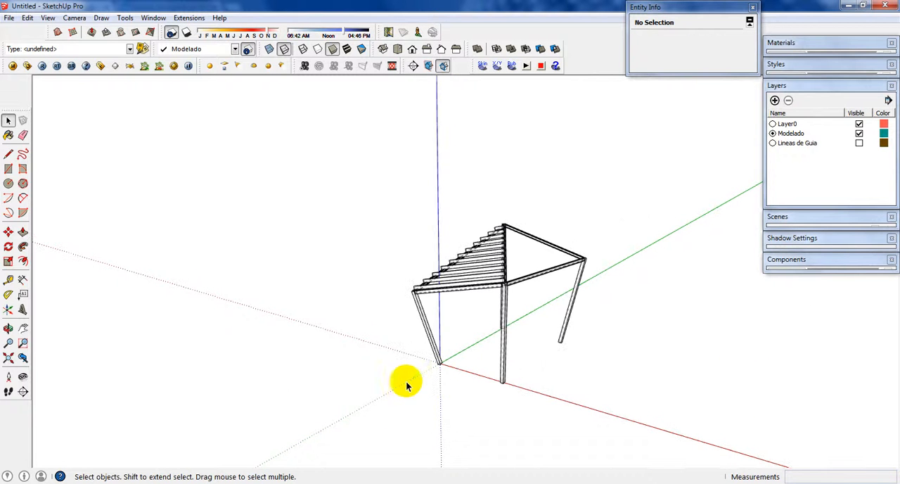
Step: Draw a rectangle of about 19 m² on the ground, separate from the structure and clear of its column bases
key(r)
click(171, 380)
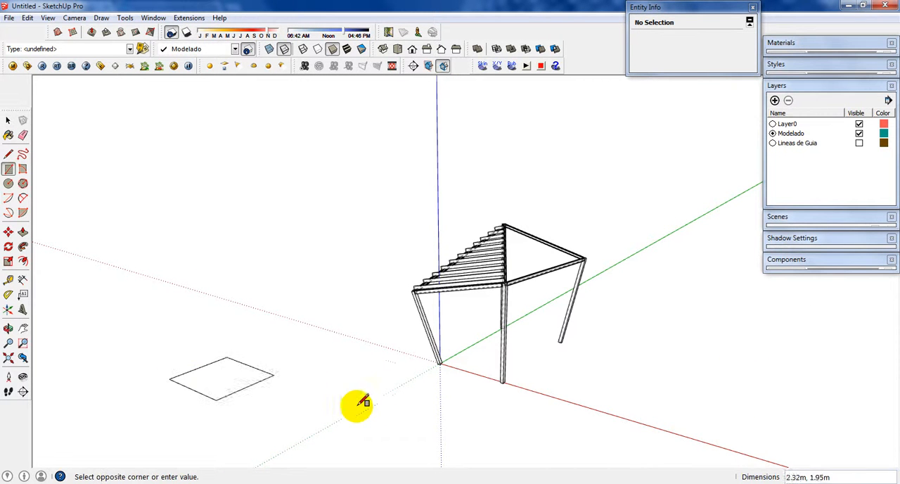
click(382, 373)
key(space)
Step: Select the new rectangle's face with its four edges and make them a group
right_click(307, 379)
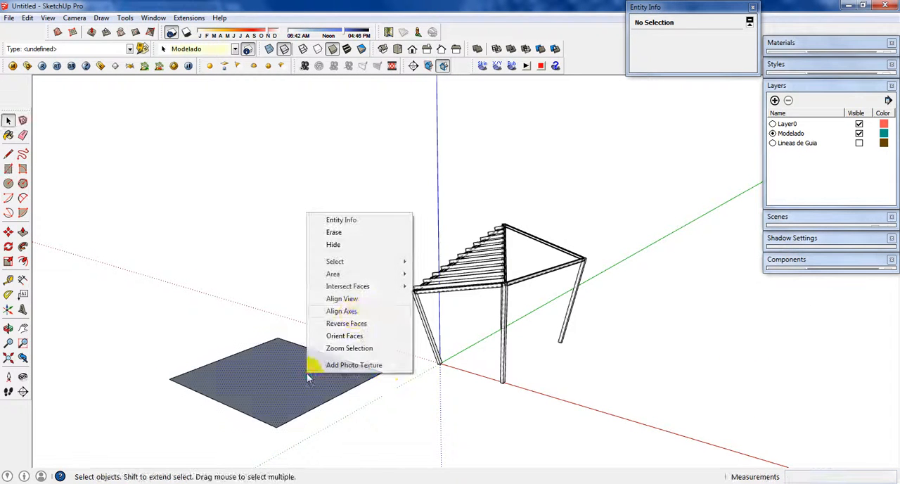
click(358, 331)
right_click(246, 388)
click(327, 305)
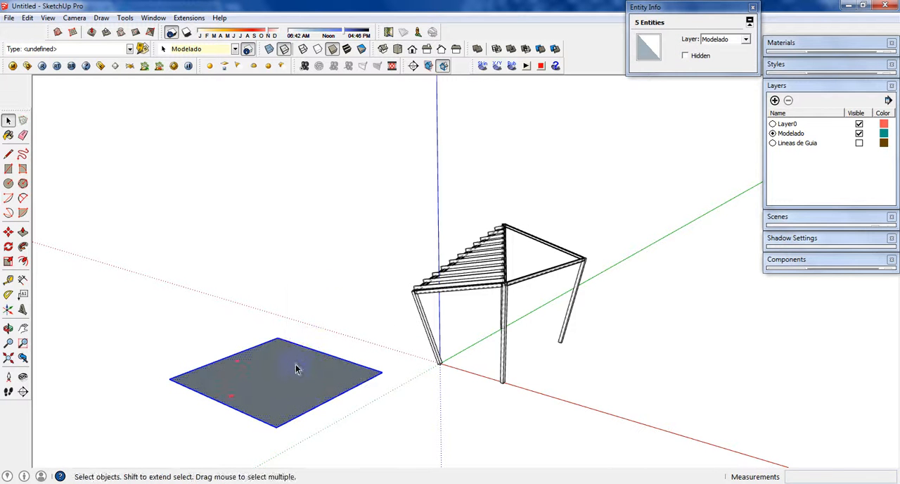
Step: Move the ground group about 7.4 m so it lies beneath the shade structure
key(m)
click(312, 373)
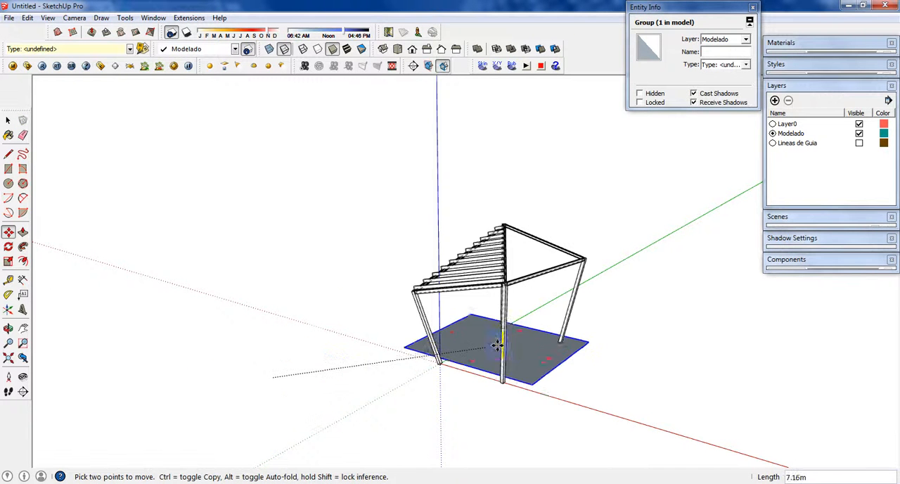
middle_drag(530, 351, 508, 353)
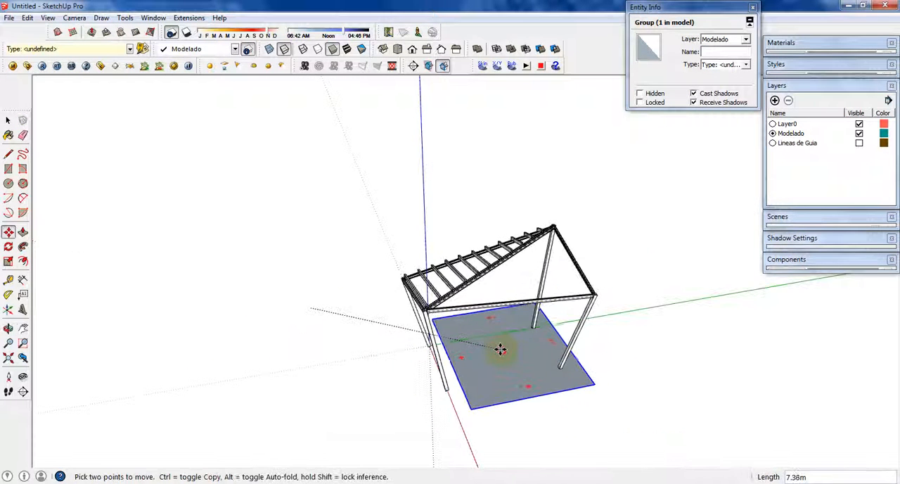
click(500, 350)
Step: Scale the ground group outward until it extends past all four column bases, and deselect it
key(s)
drag(557, 340, 605, 331)
middle_drag(574, 431, 676, 417)
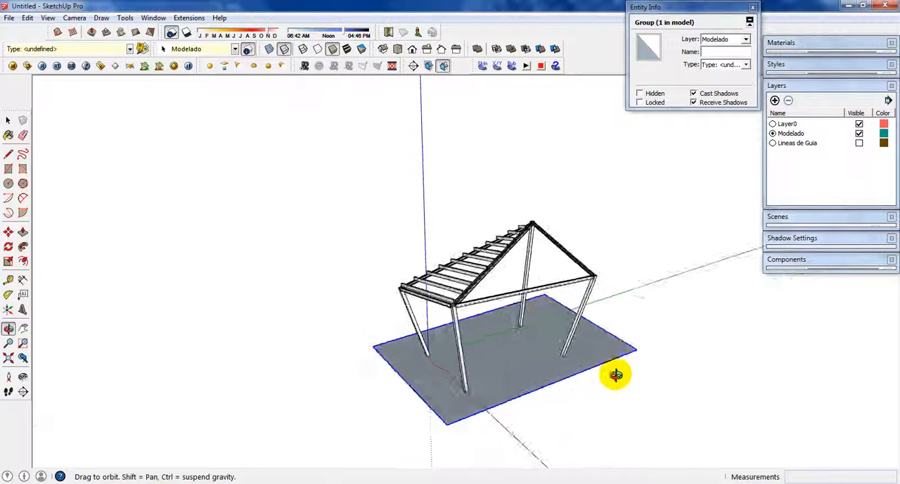
key(space)
click(647, 369)
middle_drag(617, 376, 625, 358)
scroll(604, 387, up, 2)
middle_drag(516, 360, 535, 363)
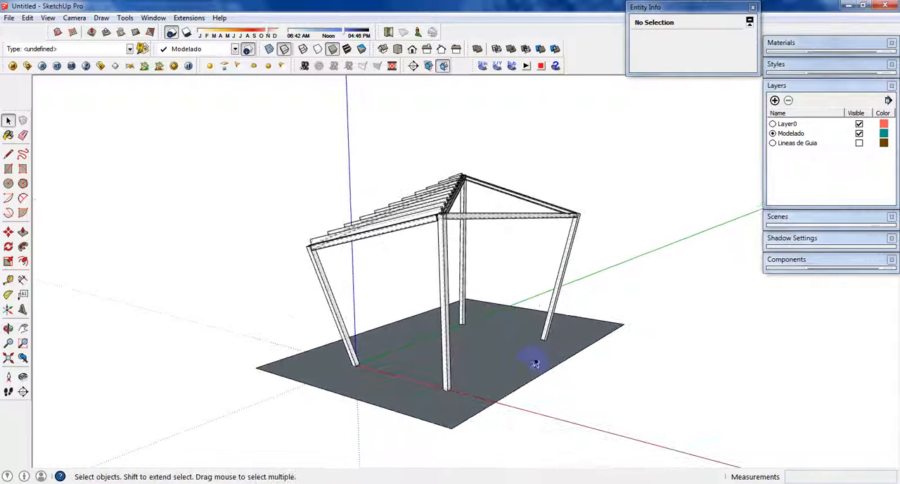
Step: Turn off the dashed back edges display and dismiss the file error message
click(283, 49)
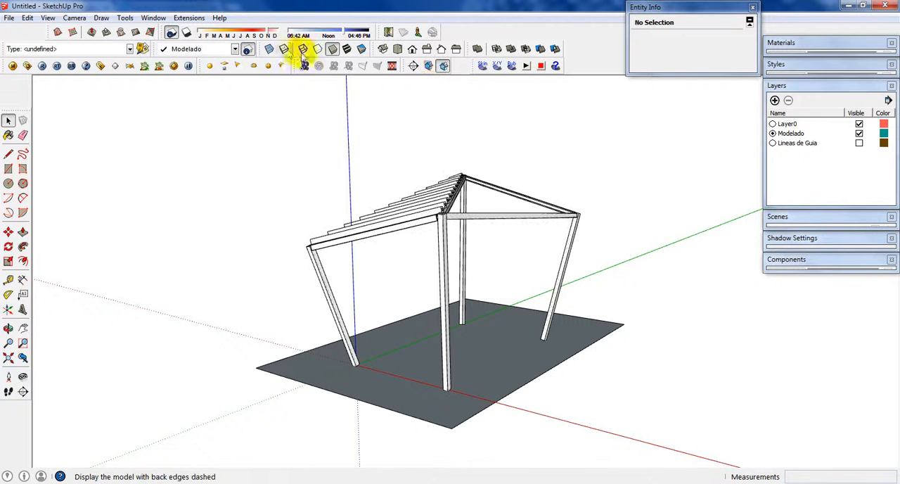
middle_drag(531, 215, 492, 255)
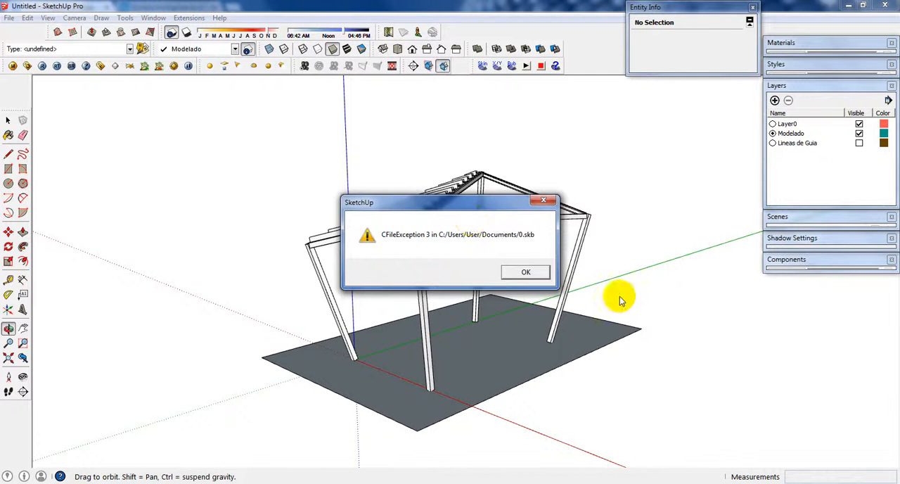
click(524, 273)
middle_drag(506, 225, 496, 243)
drag(496, 242, 654, 291)
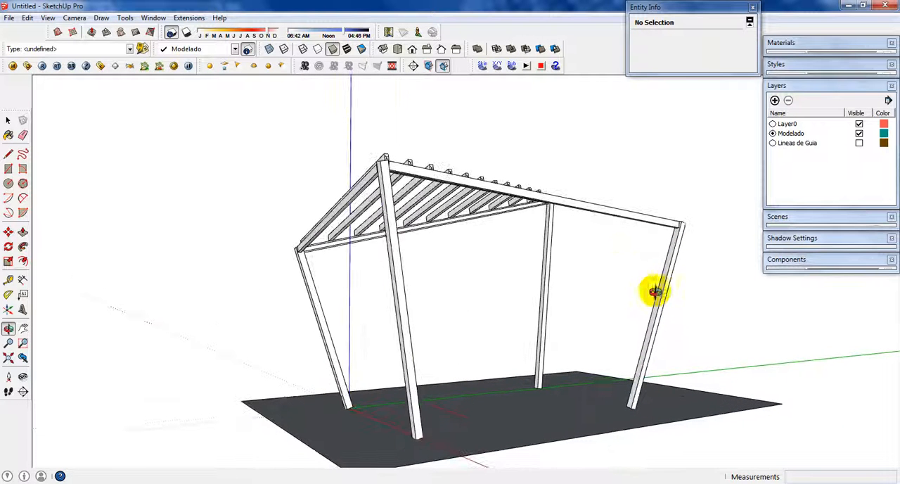
Step: Set the camera's field of view to 45 degrees and frame the whole structure from a low angle
click(74, 18)
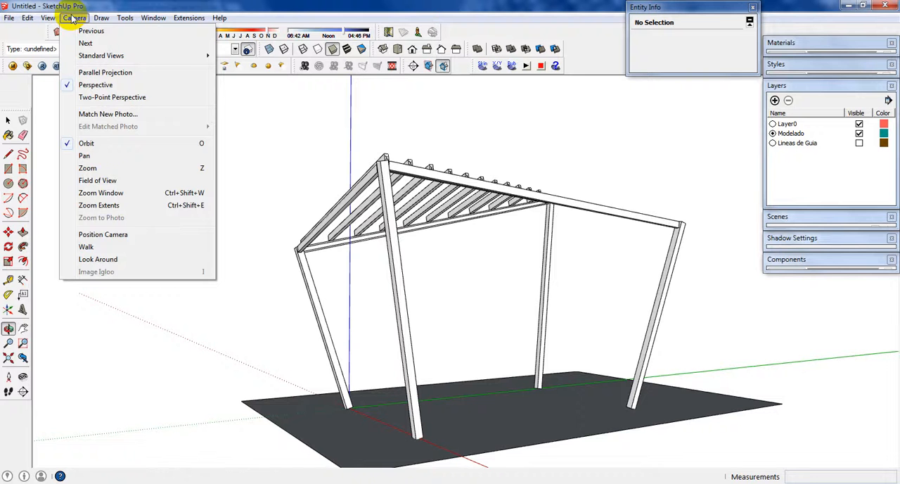
click(107, 181)
drag(503, 271, 505, 317)
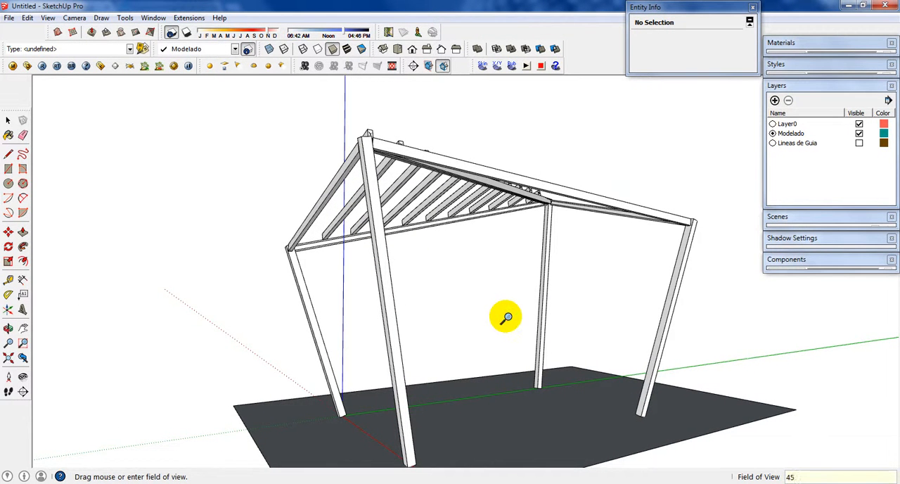
key(Return)
scroll(506, 317, down, 1)
middle_drag(507, 317, 504, 282)
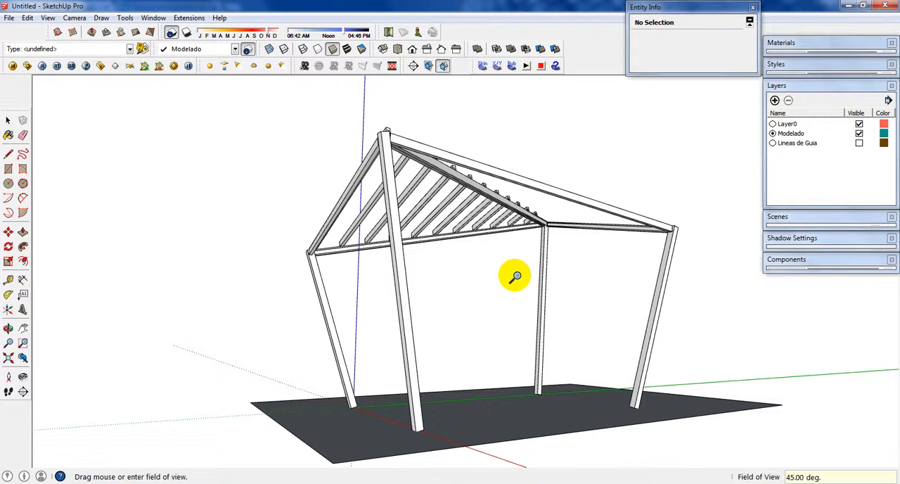
scroll(519, 279, up, 1)
scroll(524, 276, down, 1)
middle_drag(524, 277, 532, 252)
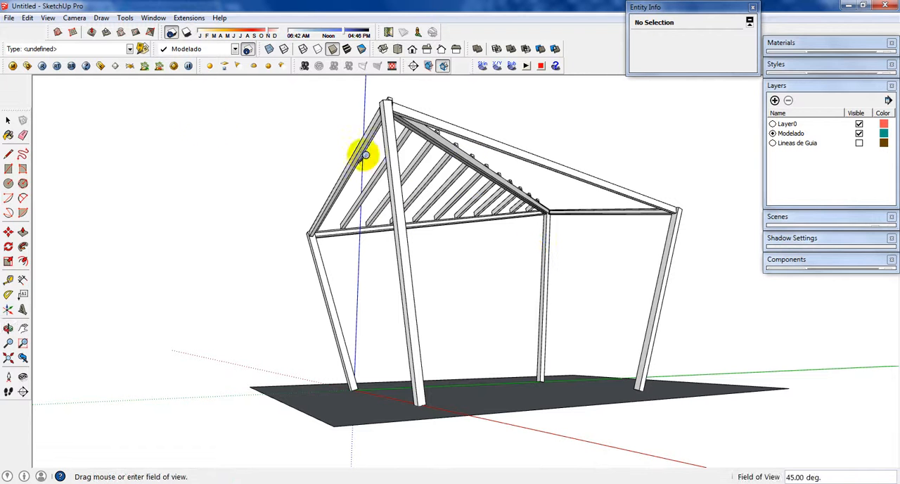
Step: Apply the PSO Cursive style from the Assorted Styles collection to the model
click(8, 121)
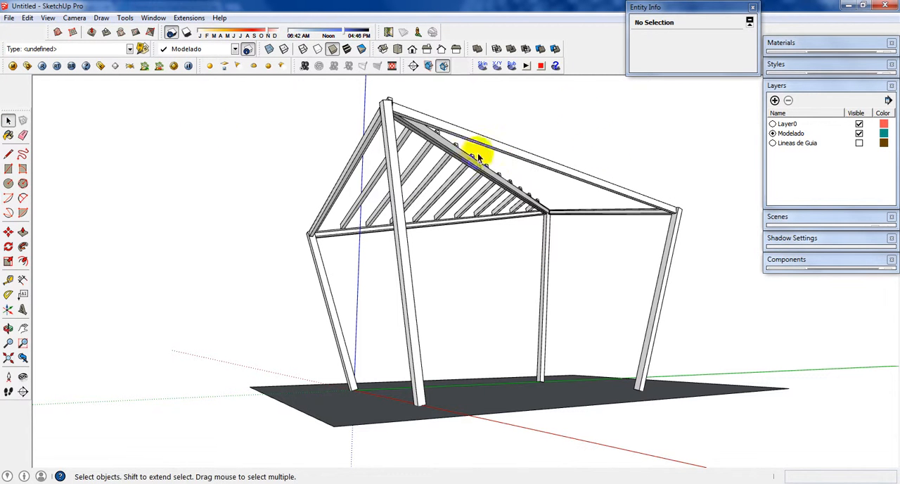
click(803, 87)
click(804, 66)
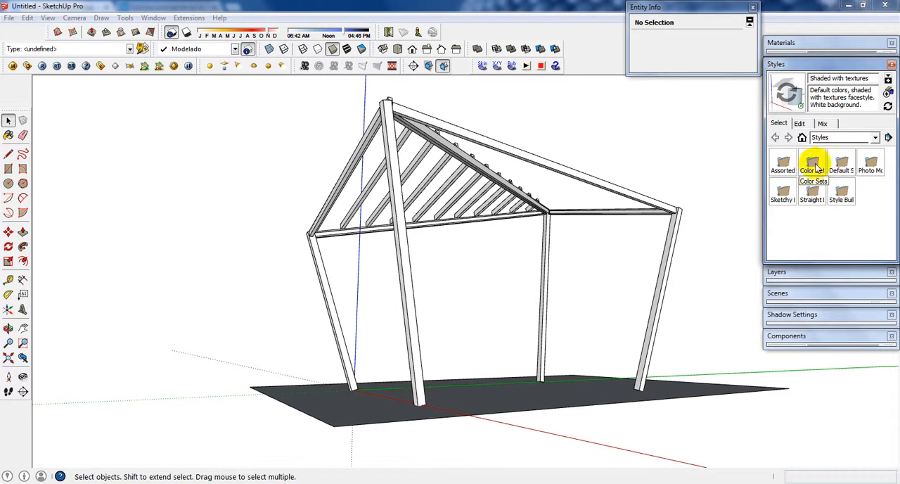
double_click(787, 165)
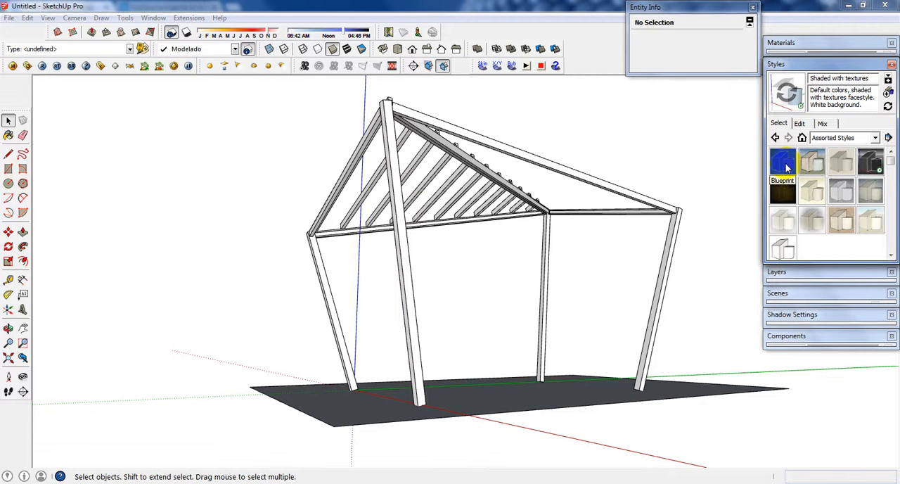
click(847, 201)
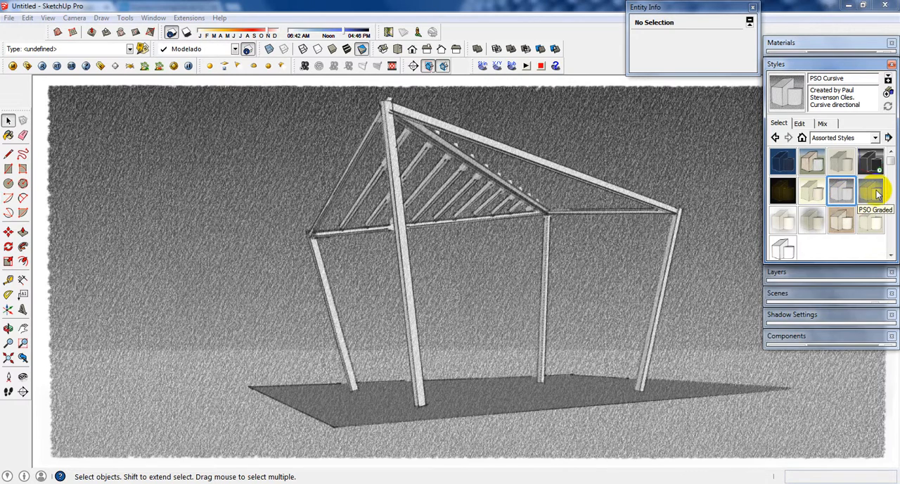
Step: Try the PSO Graded and PSO Vignette styles on the model, and reapply PSO Cursive
click(873, 191)
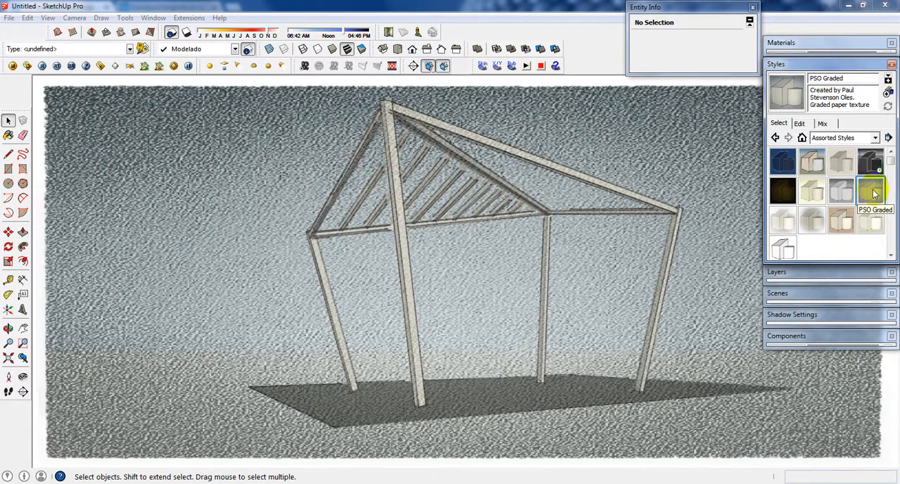
click(808, 226)
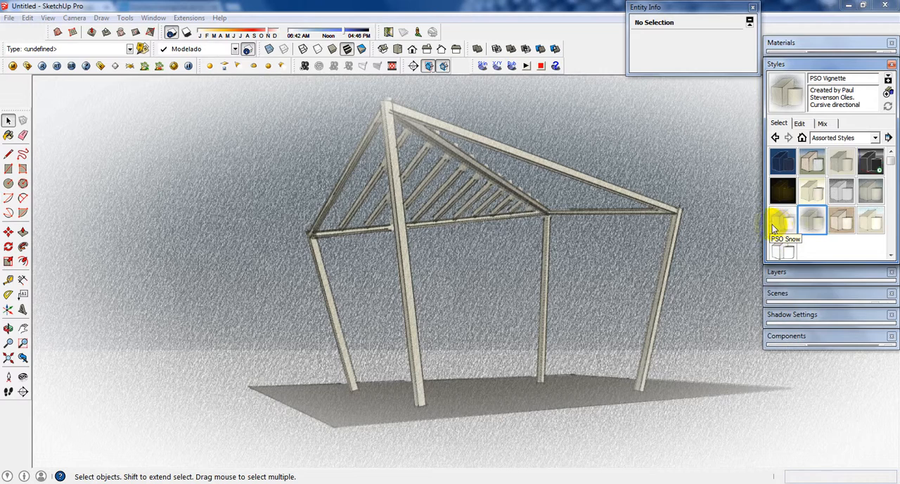
click(783, 223)
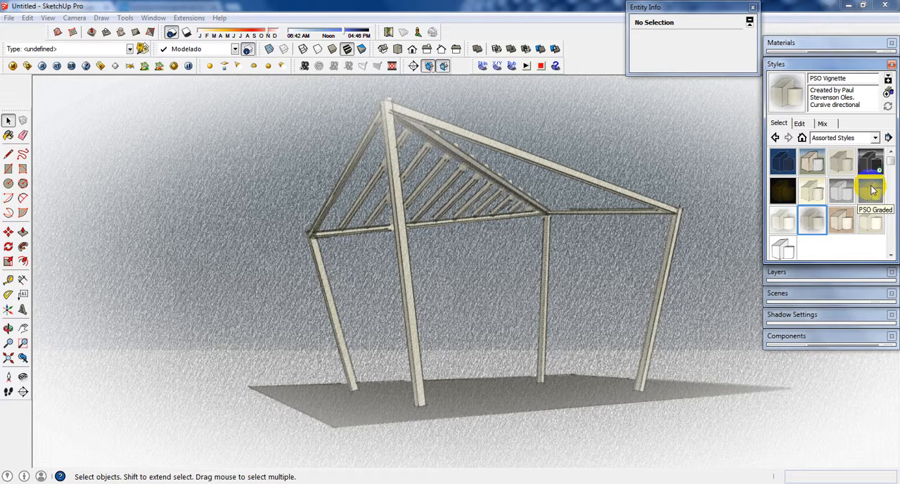
click(873, 190)
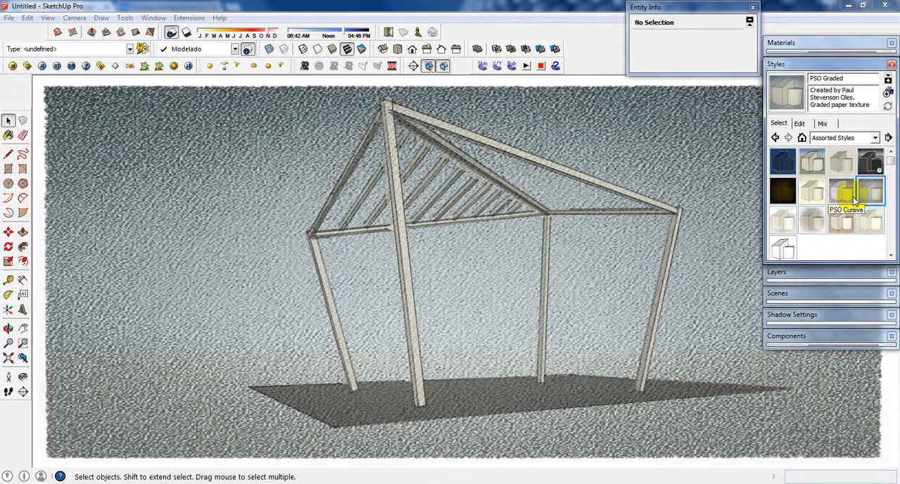
click(854, 201)
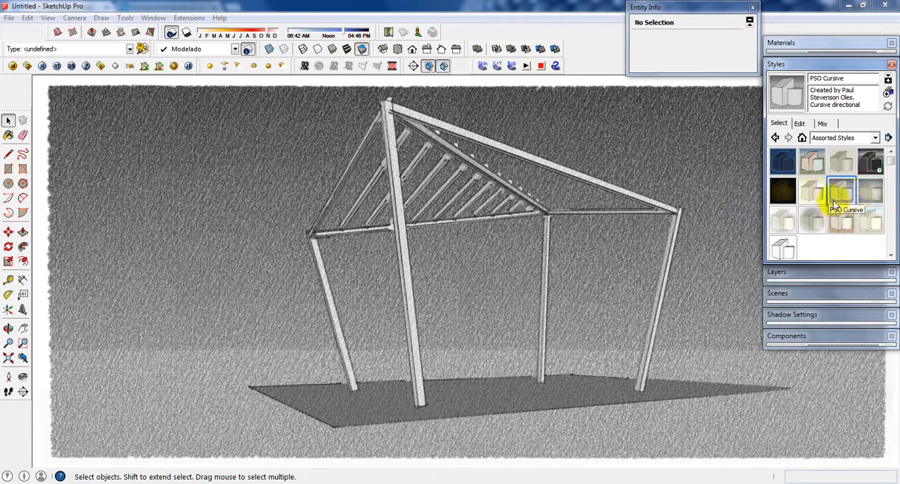
Step: Turn on the model's shadows and set the time of day to just after noon
click(186, 33)
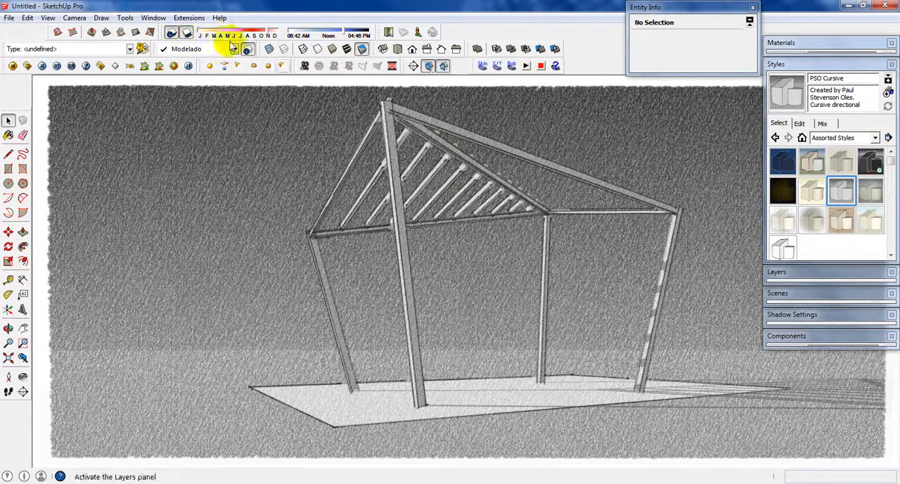
mouse_move(343, 33)
mouse_down()
mouse_move(314, 29)
mouse_move(335, 48)
mouse_up()
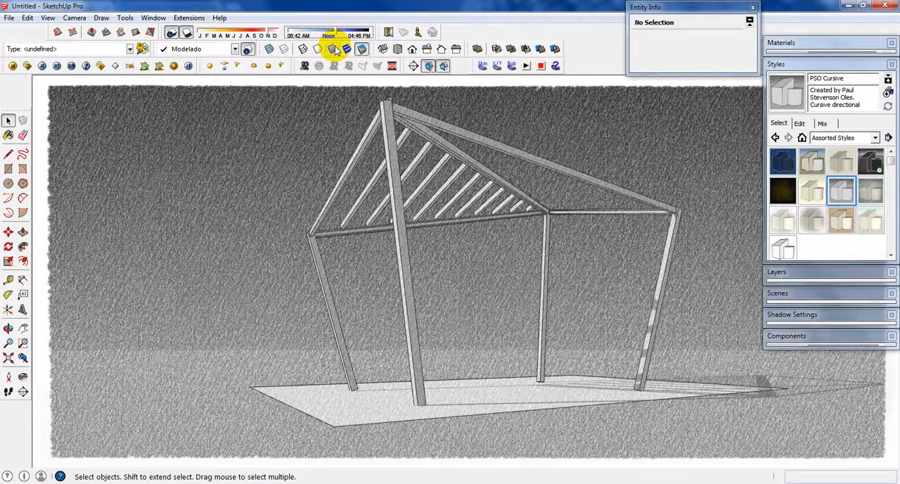
middle_drag(550, 285, 533, 295)
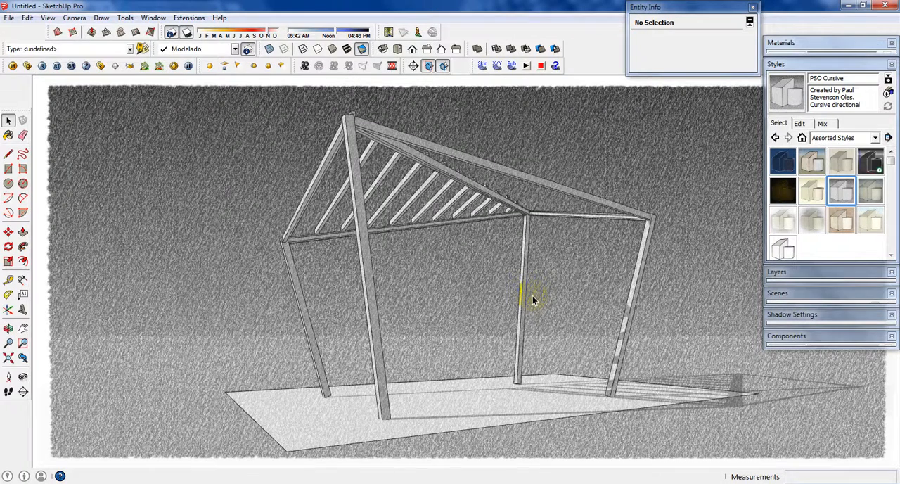
Step: Save the current low-angle perspective with its PSO Cursive style as the first scene
click(47, 17)
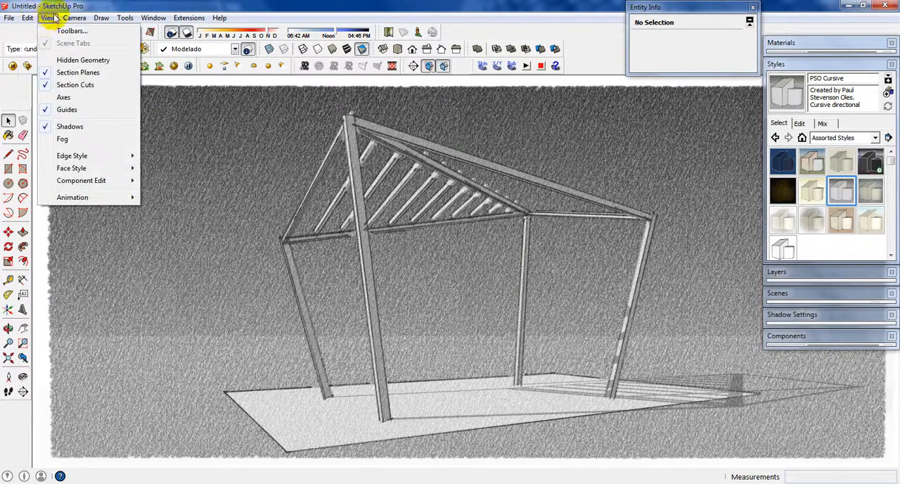
mouse_move(56, 195)
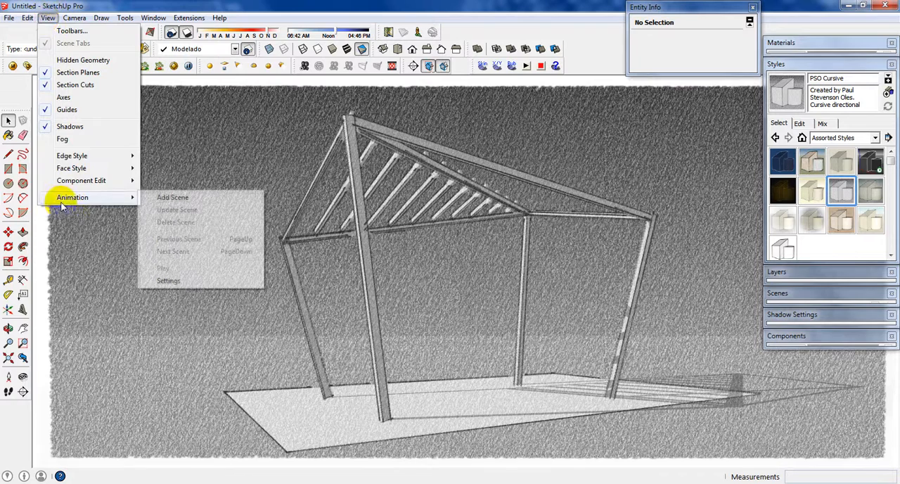
click(216, 196)
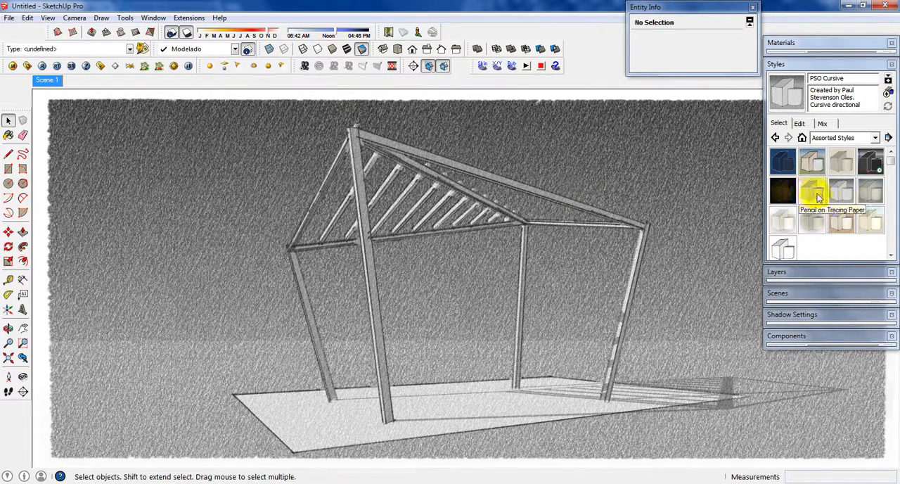
Step: Frame the structure from a raised angle showing its cast shadows, and apply the PSO Graded style
middle_drag(661, 312, 532, 406)
scroll(520, 369, down, 3)
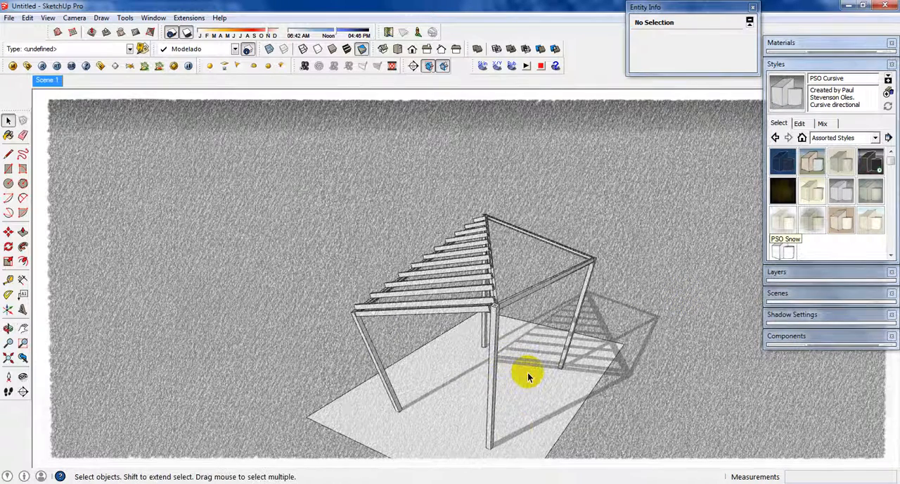
mouse_move(526, 373)
middle_down()
mouse_move(519, 213)
mouse_move(501, 307)
mouse_move(519, 239)
mouse_move(464, 338)
mouse_move(415, 306)
mouse_move(485, 284)
mouse_move(471, 282)
middle_up()
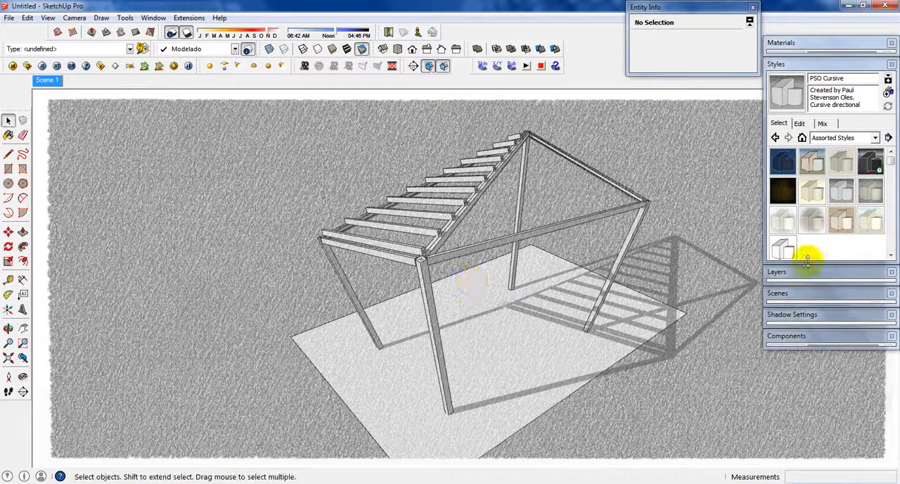
click(872, 196)
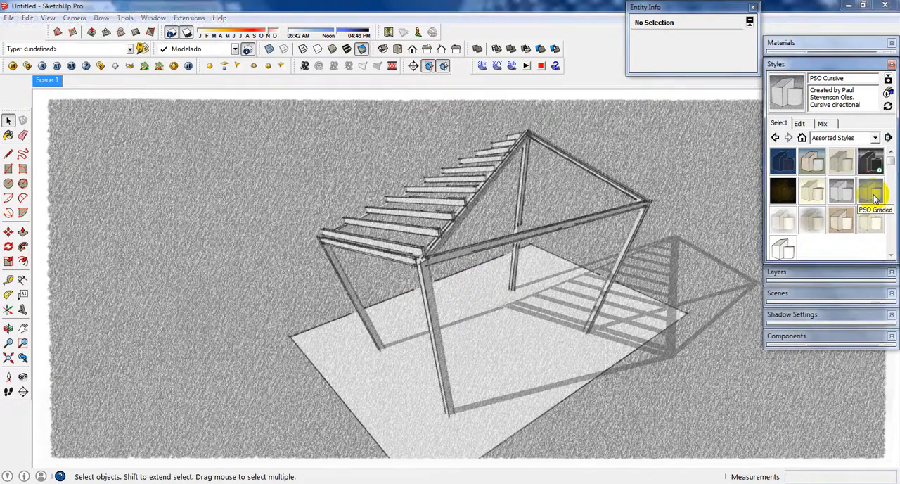
click(873, 197)
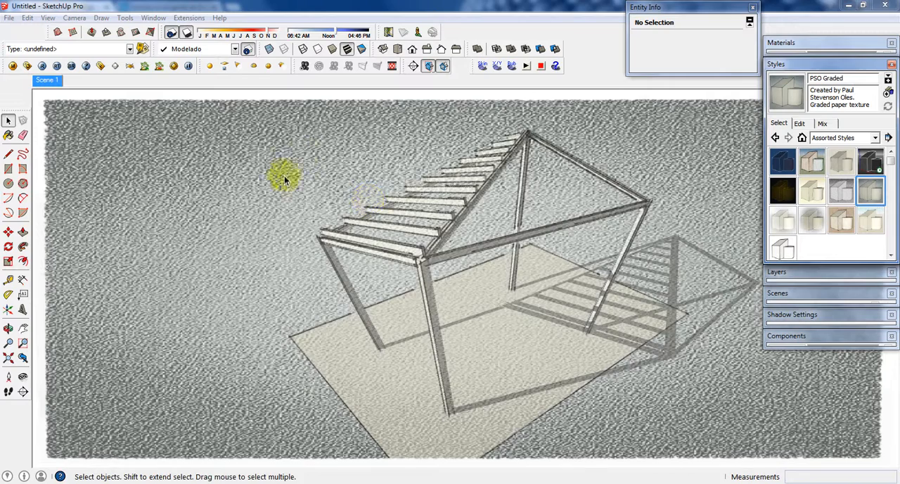
Step: Adjust the raised view to fit the whole ground plane and add it as a second scene
key(o)
middle_drag(399, 193, 436, 183)
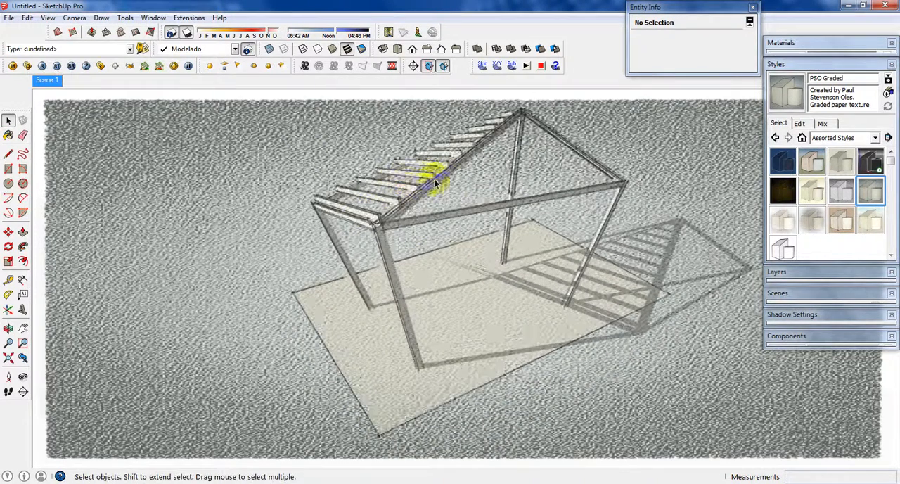
right_click(46, 80)
click(74, 117)
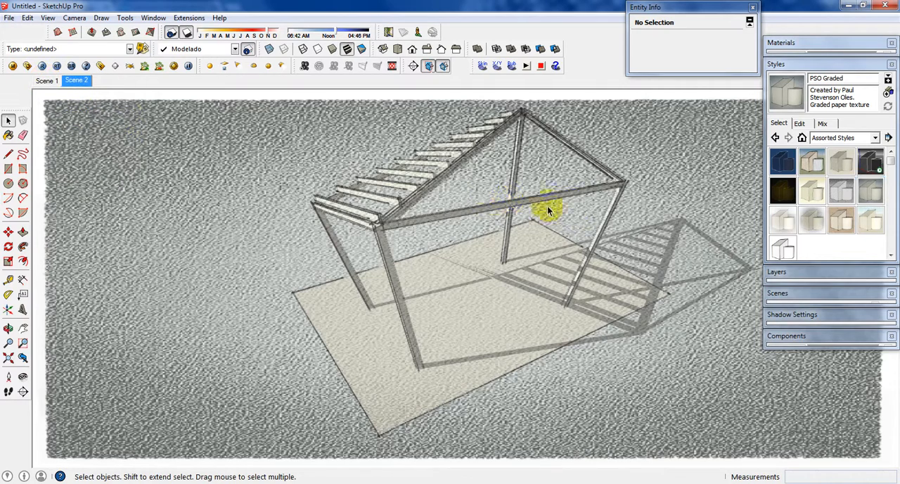
Step: Switch to Scene 1 and back to Scene 2 to compare their views and styles
click(44, 81)
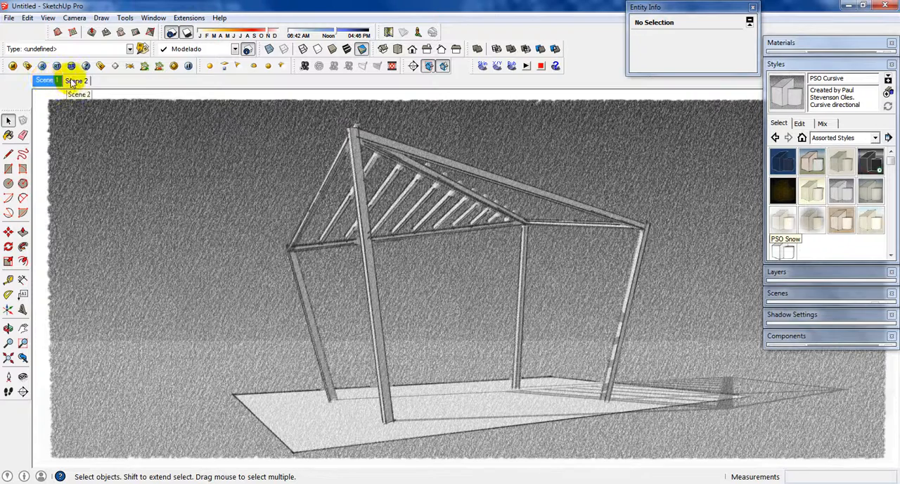
click(75, 81)
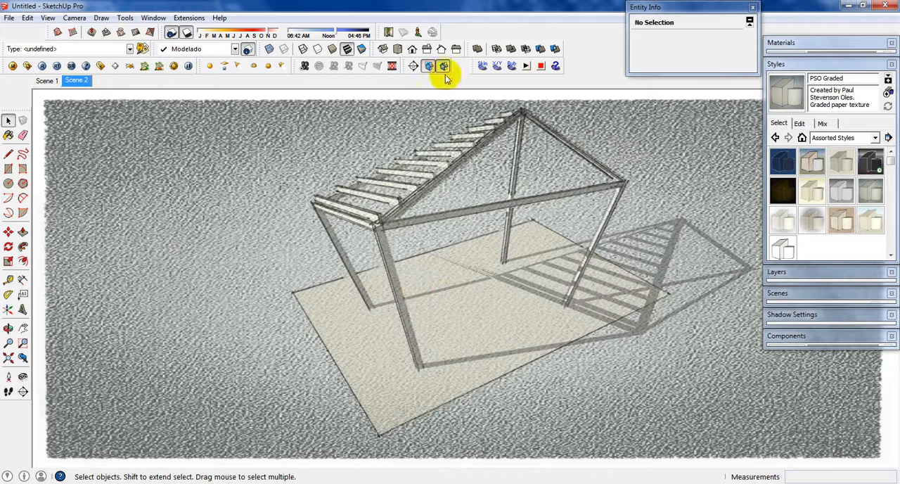
Step: Show the structure in top view and adjust its shadows to a time around noon and a date in September
click(397, 50)
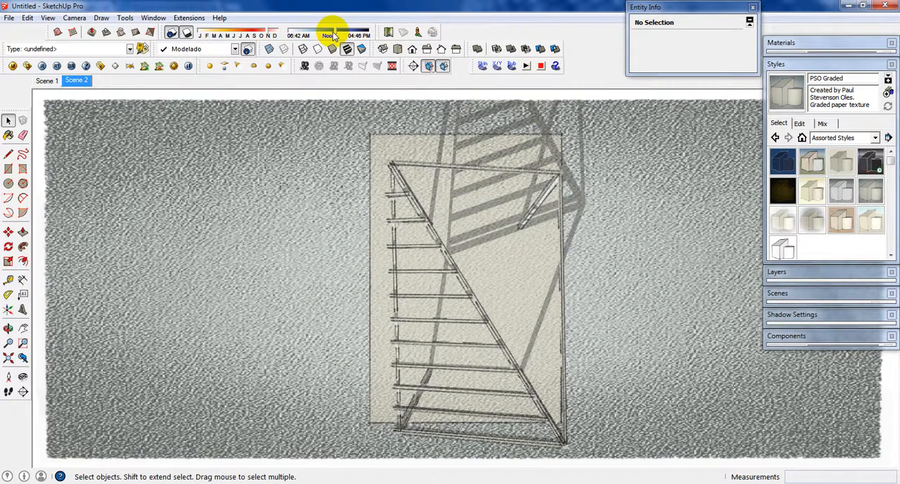
drag(332, 31, 326, 33)
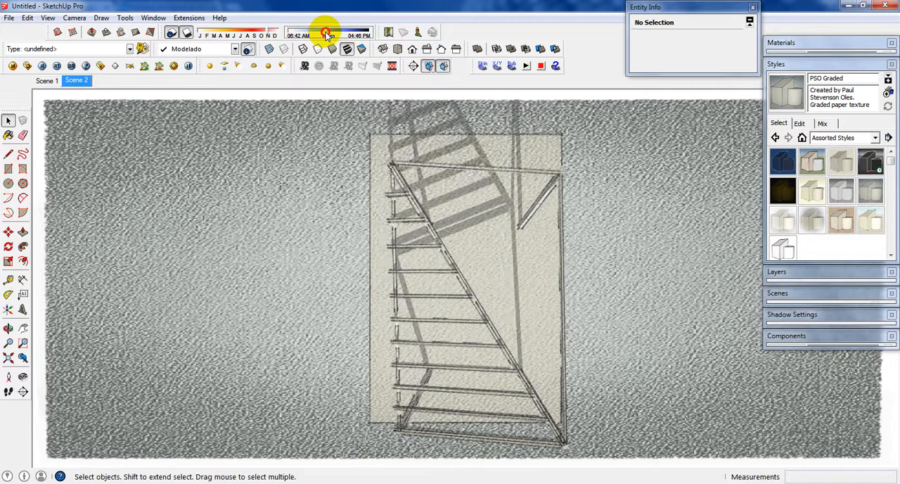
drag(257, 29, 257, 31)
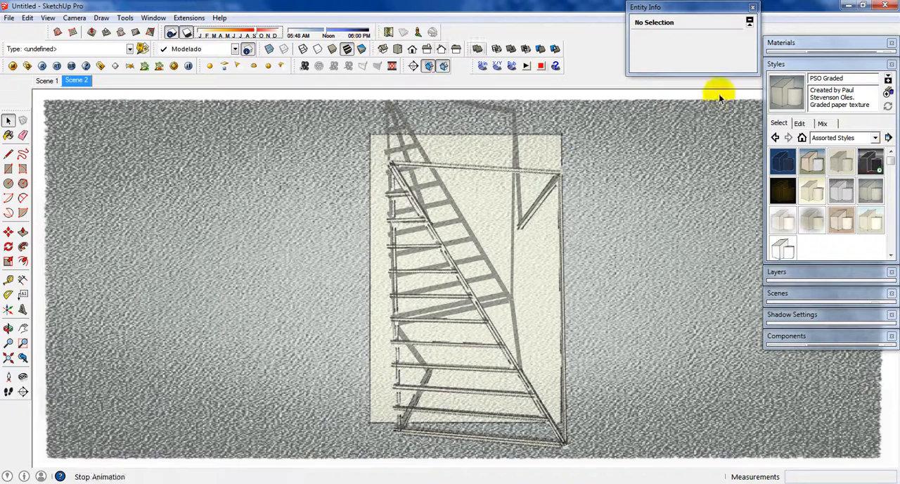
Step: Apply the PSO Vignette style to the top view and add the view as a third scene
click(817, 220)
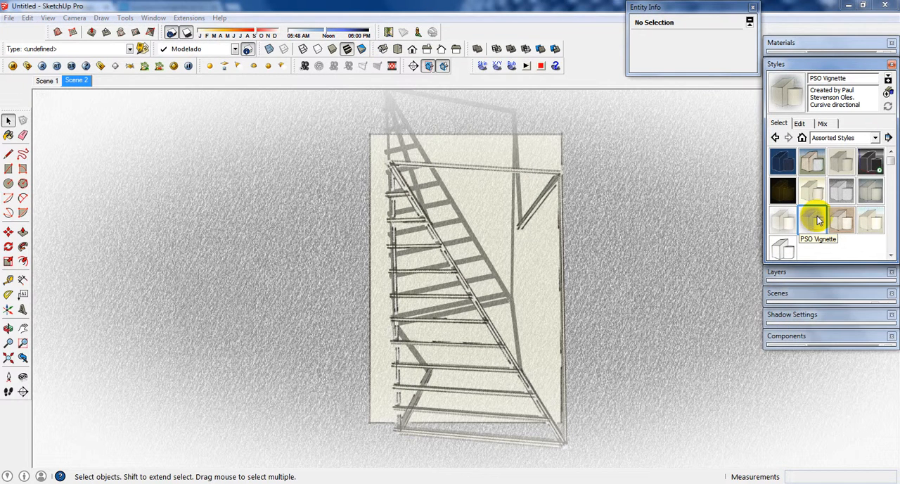
right_click(81, 81)
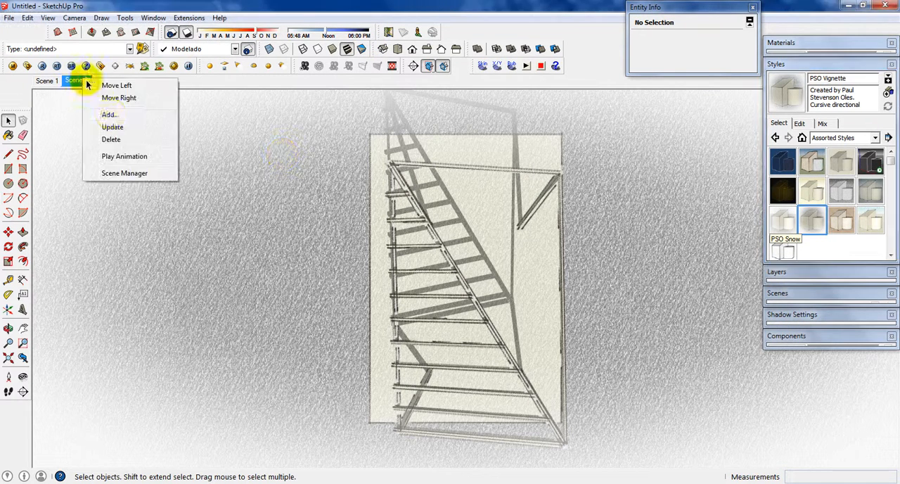
click(109, 115)
Step: Step through Scene 1, Scene 2 and Scene 3 to compare their views, shadows and styles
click(44, 82)
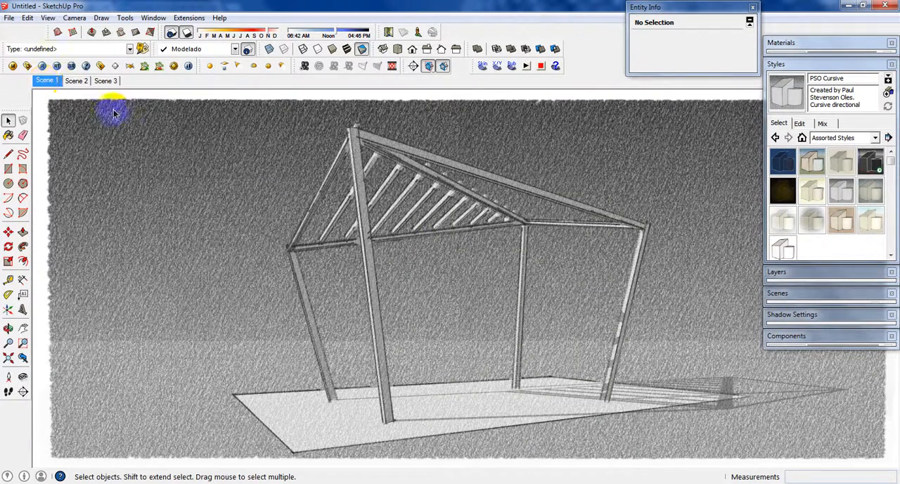
click(75, 81)
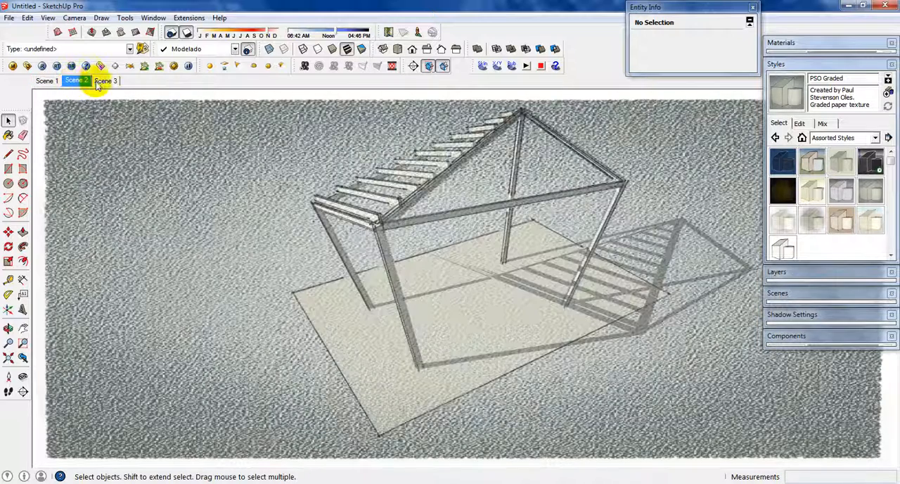
click(104, 81)
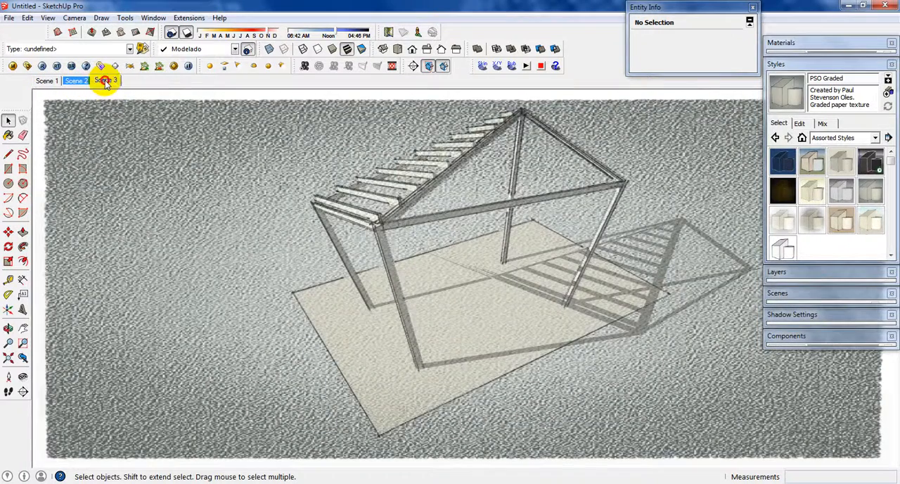